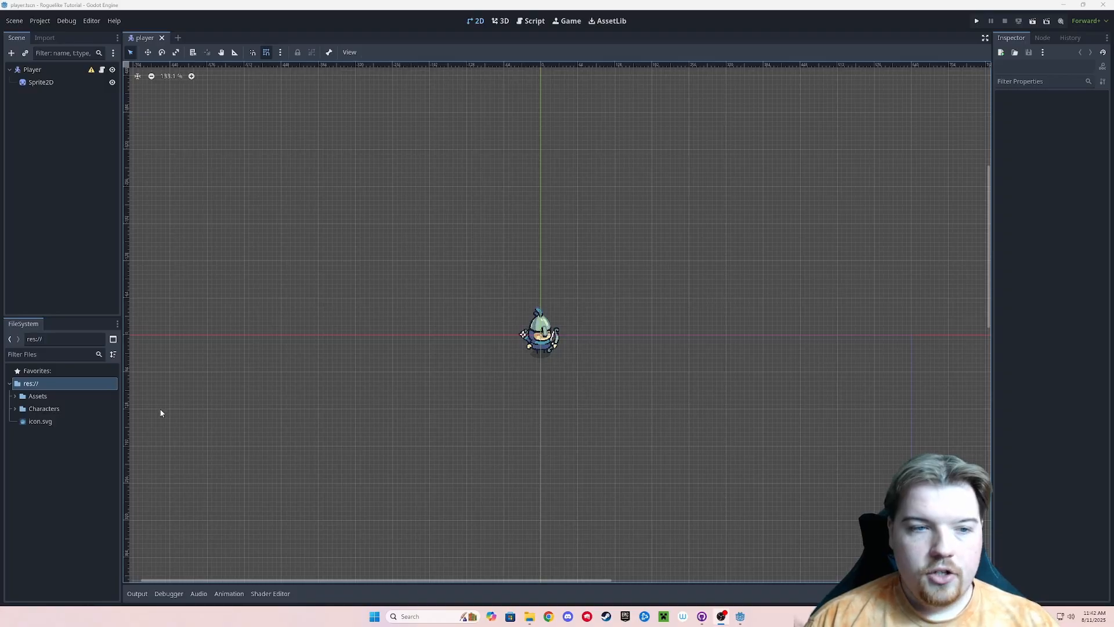
- Create a new folder named Levels in the project's root directory
right_click(65, 384)
mouse_move(88, 392)
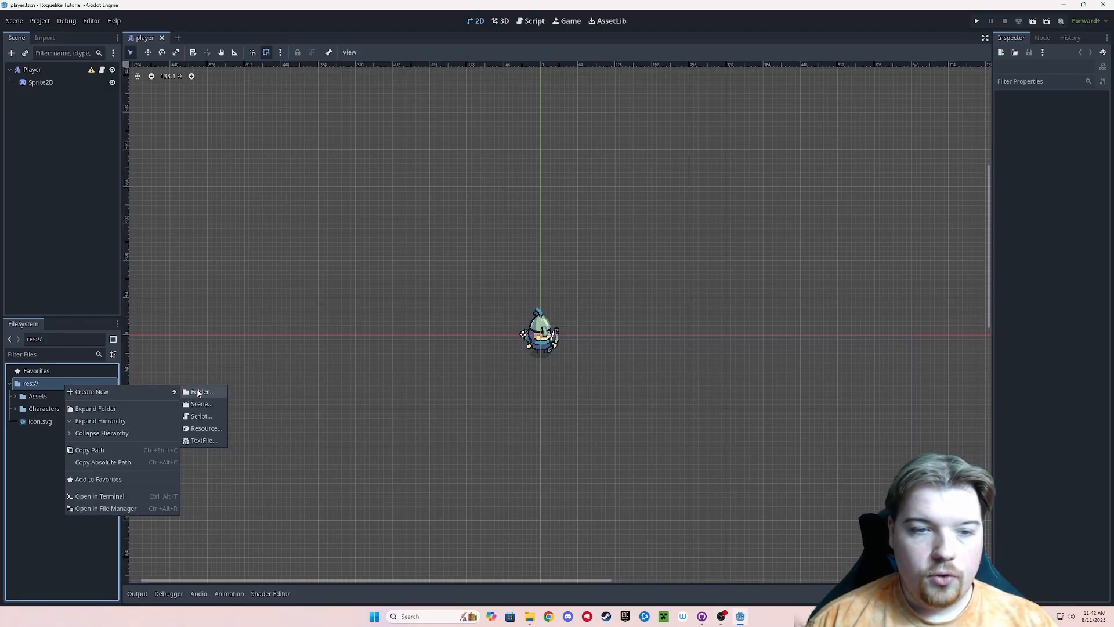
left_click(197, 392)
type("Levels")
key("Return")
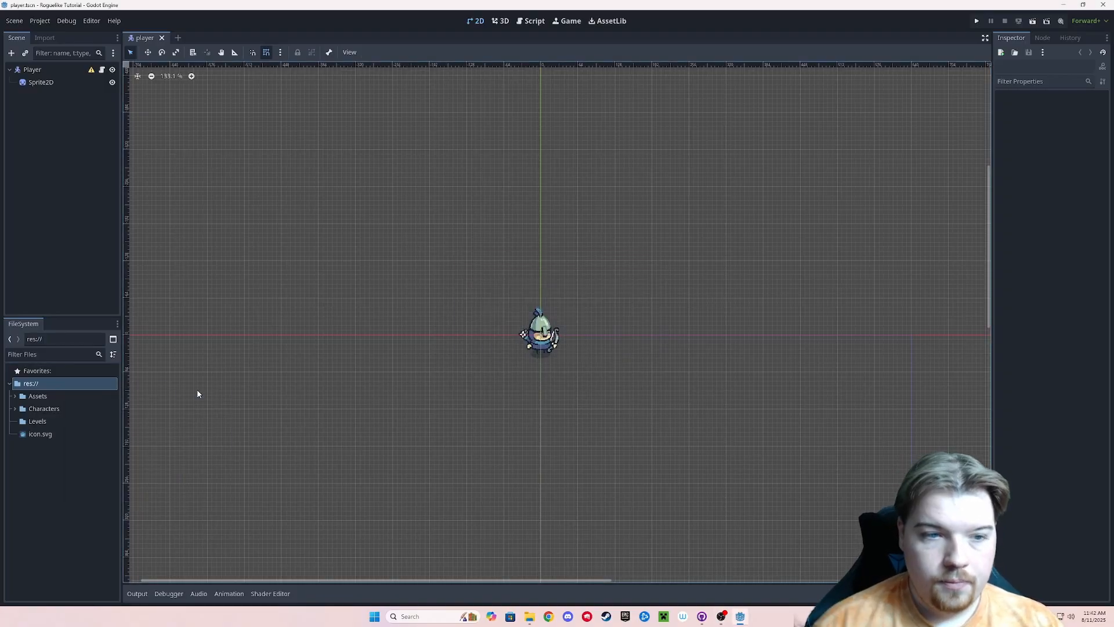
- Create a new 2D scene named level_1 inside the Levels folder
left_click(44, 420)
right_click(41, 422)
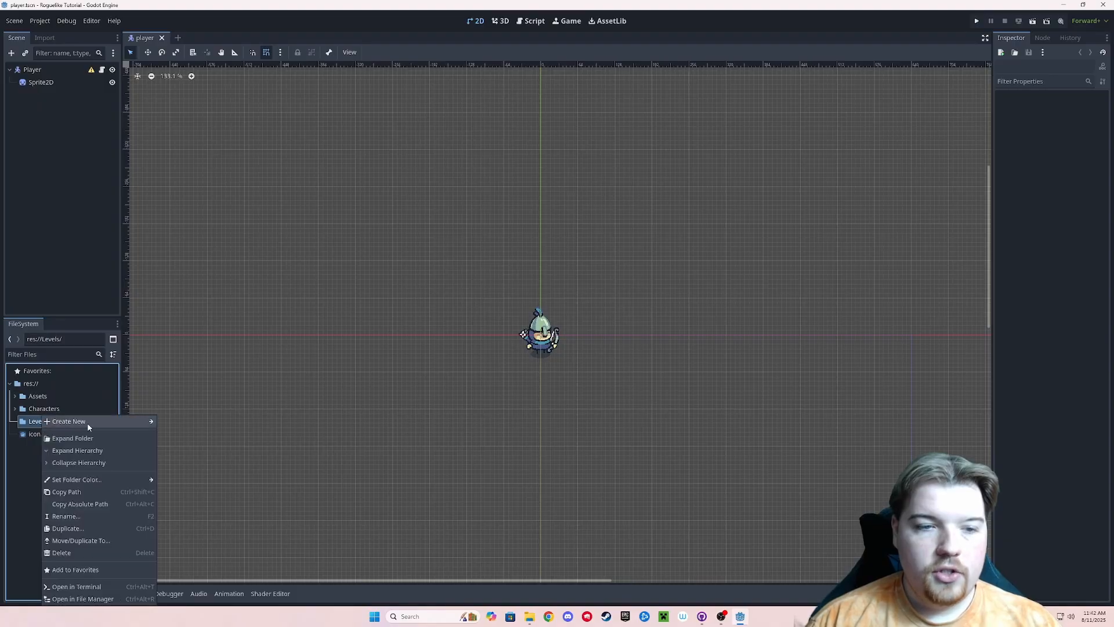
mouse_move(87, 422)
left_click(178, 434)
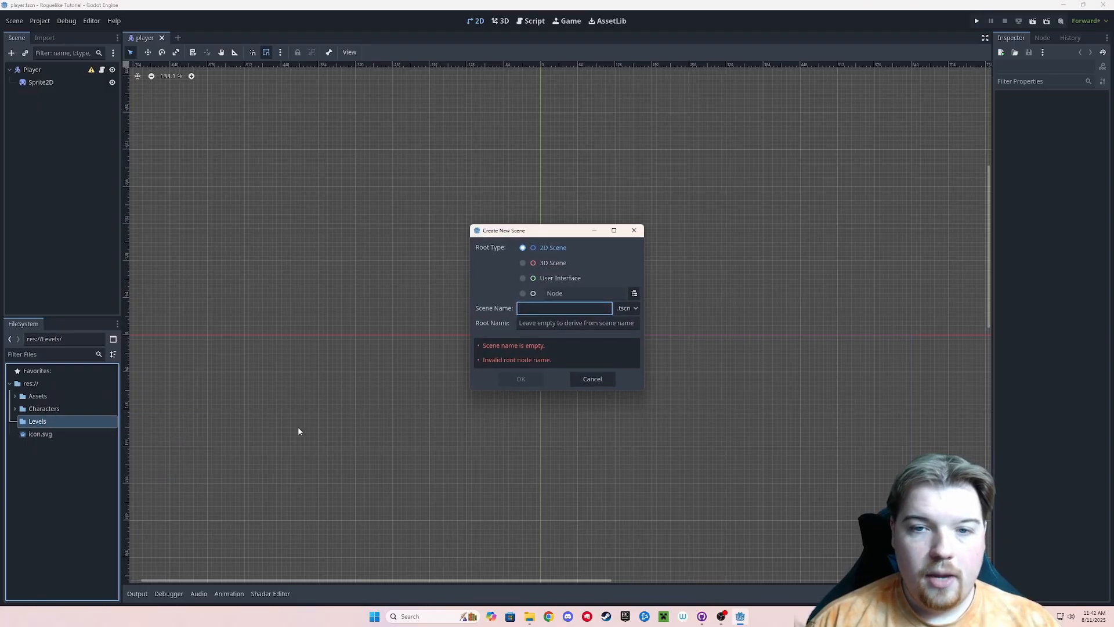
type("level")
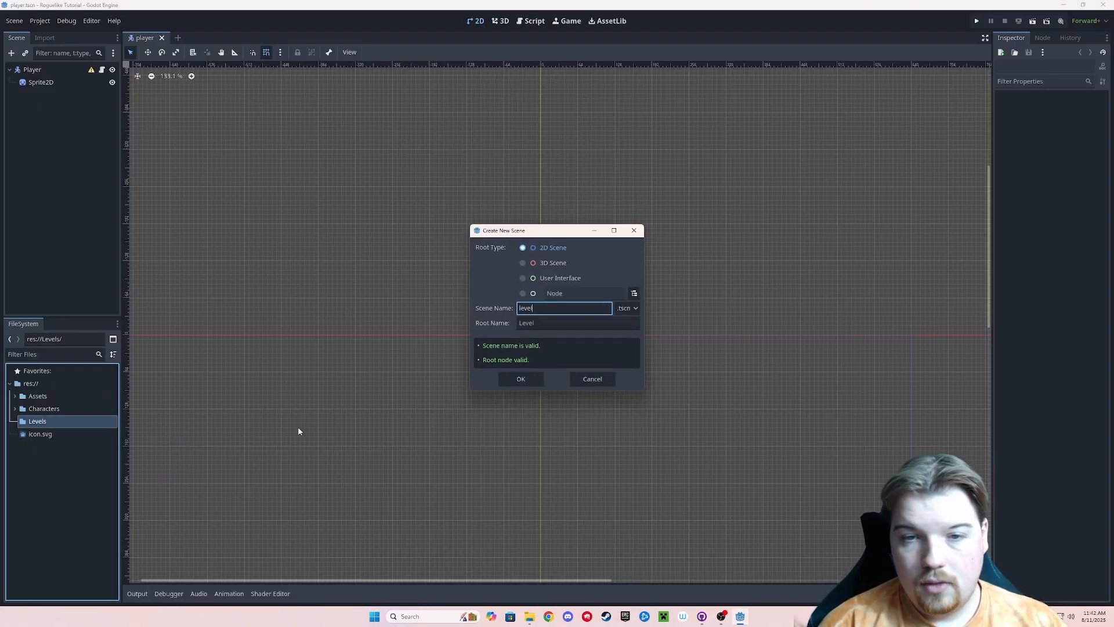
type("_1")
key("Return")
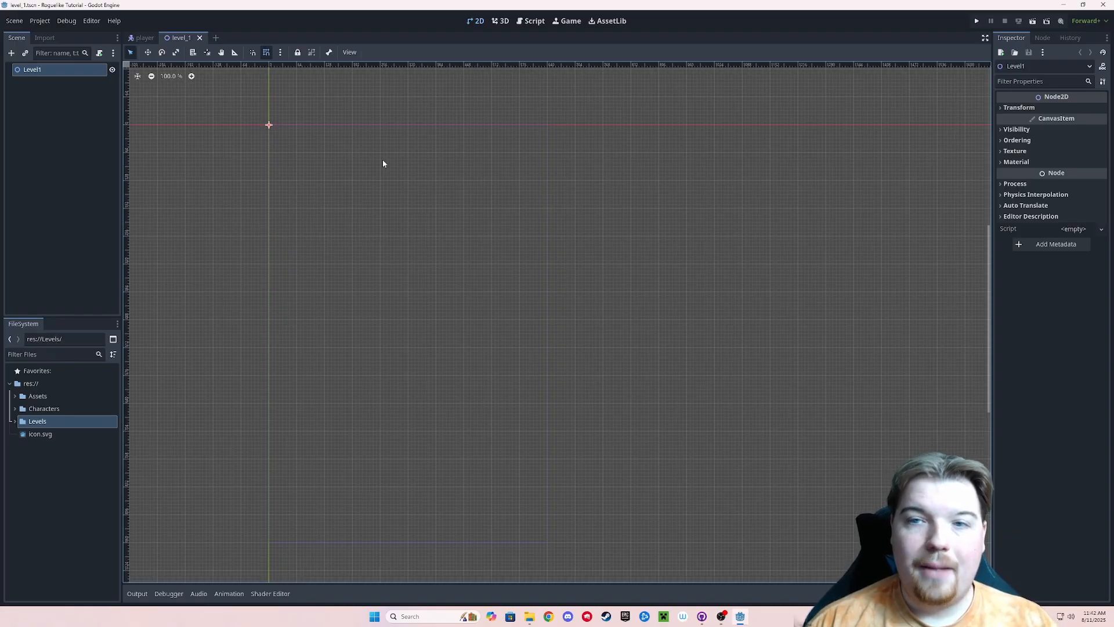
- Add a TileMapLayer node as a child of the Level1 root node
left_click(11, 53)
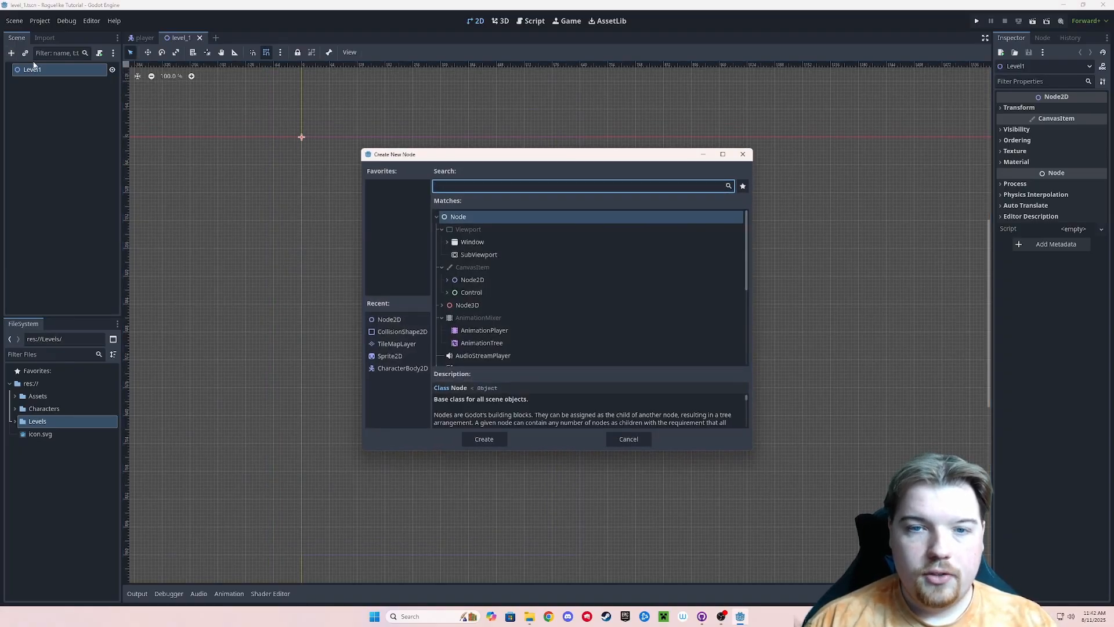
type("tile")
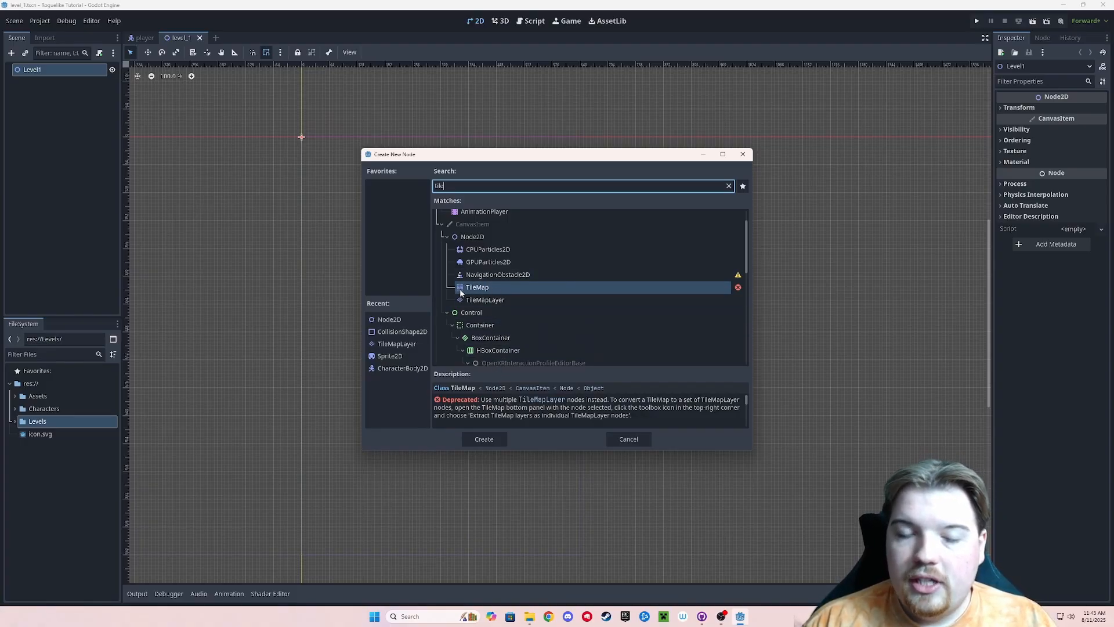
left_click(490, 301)
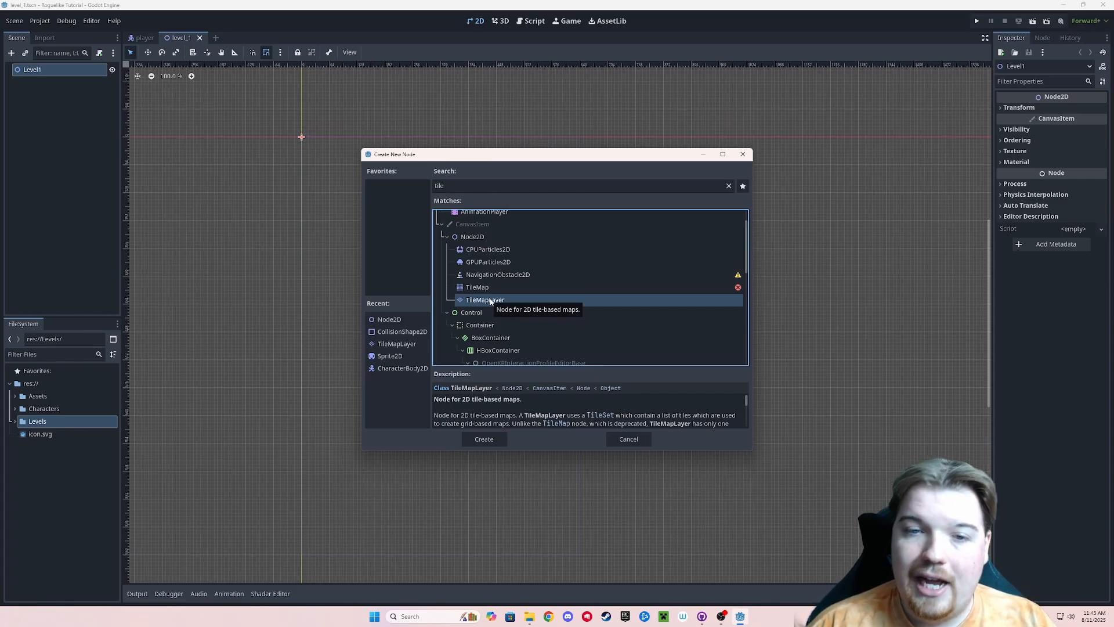
left_click(483, 439)
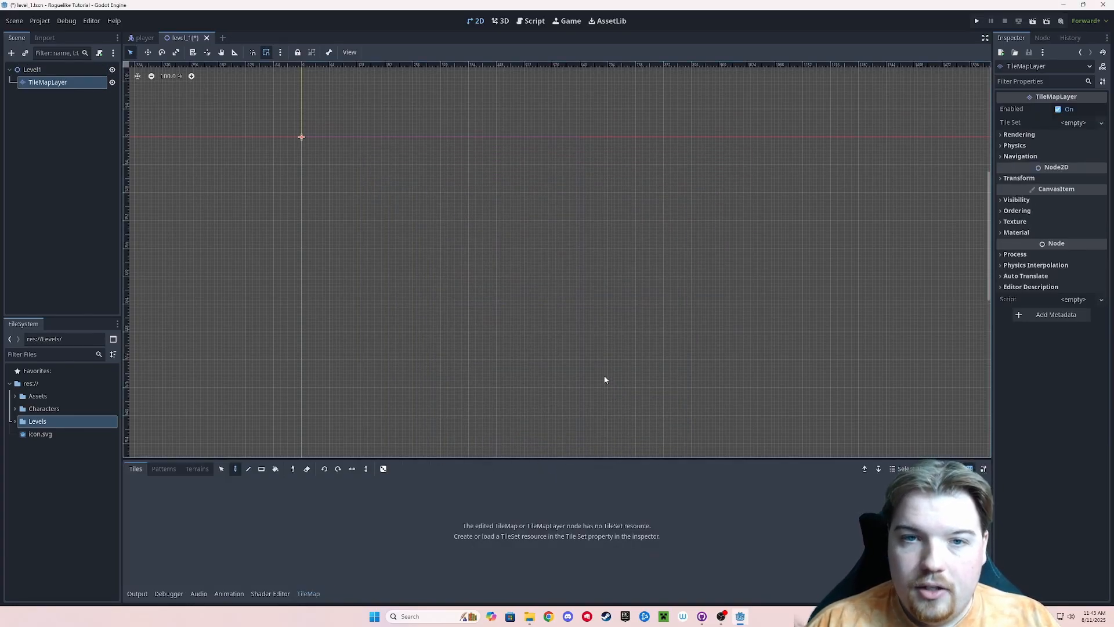
- Assign a new TileSet resource to the TileMapLayer's Tile Set property
scroll(462, 249, "down", 2)
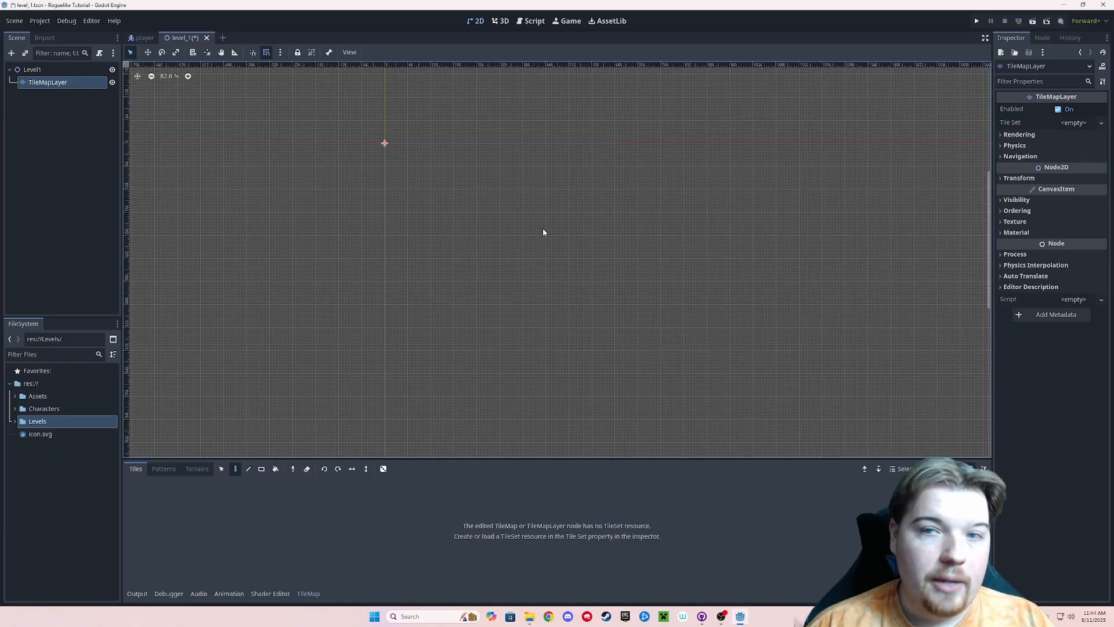
left_click(1073, 124)
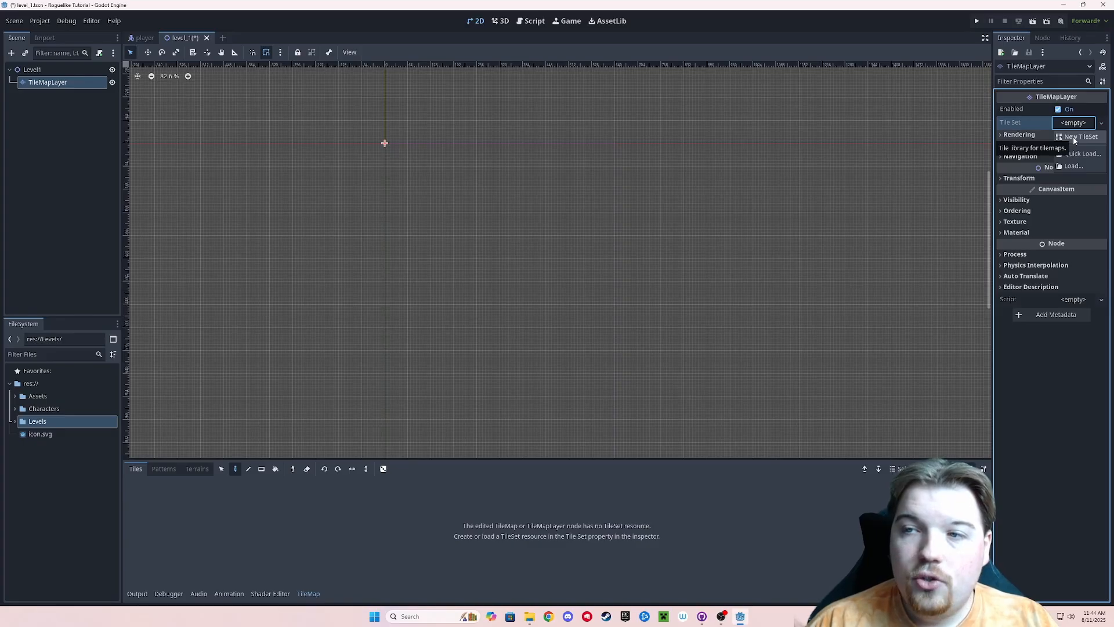
left_click(1074, 137)
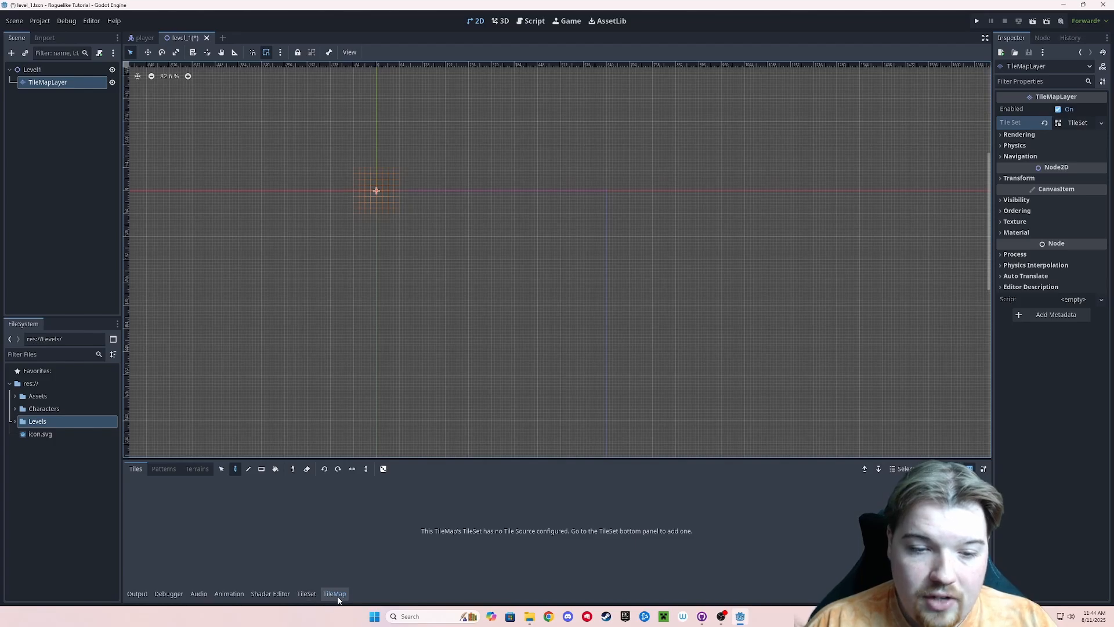
- Add Tilemap_color1.png from Assets/Terrain as an atlas source of the tile set, with its tiles created automatically
left_click(307, 595)
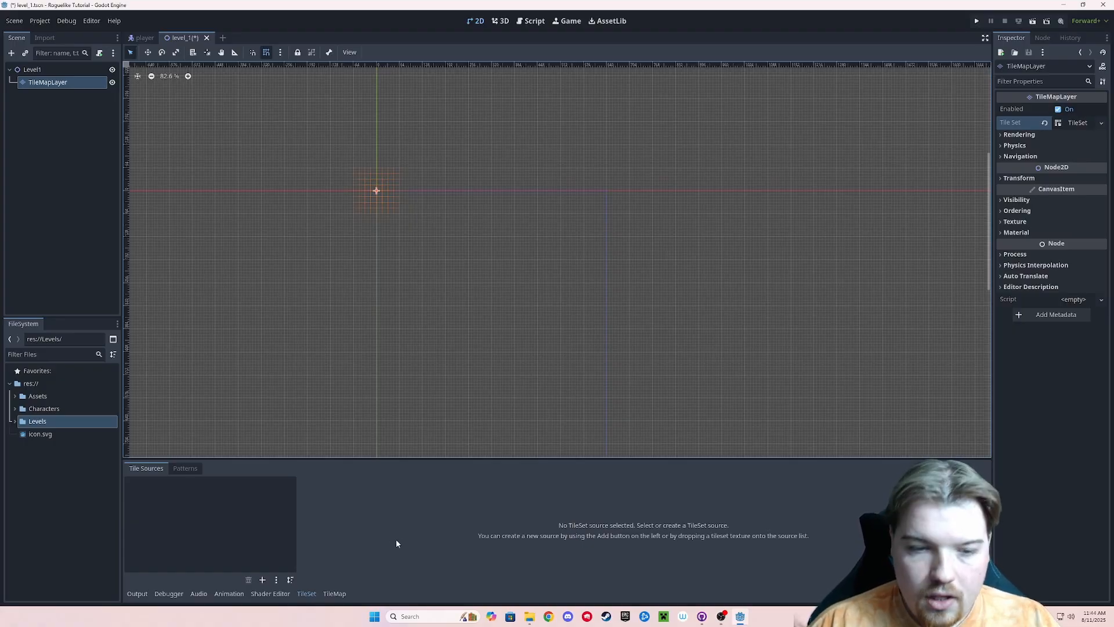
left_click(263, 581)
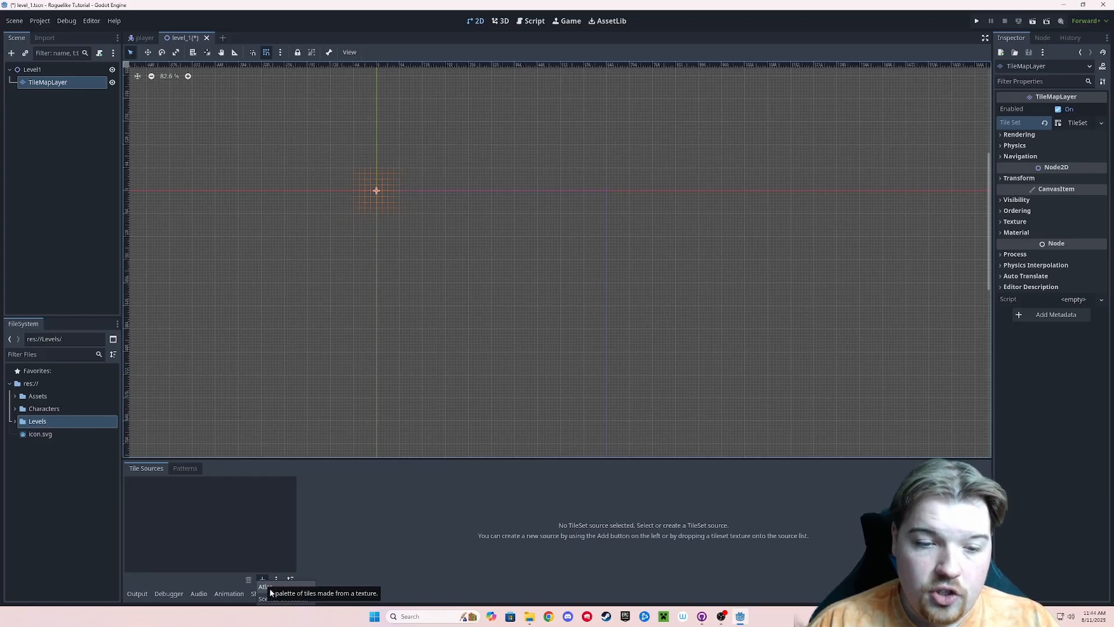
left_click(270, 588)
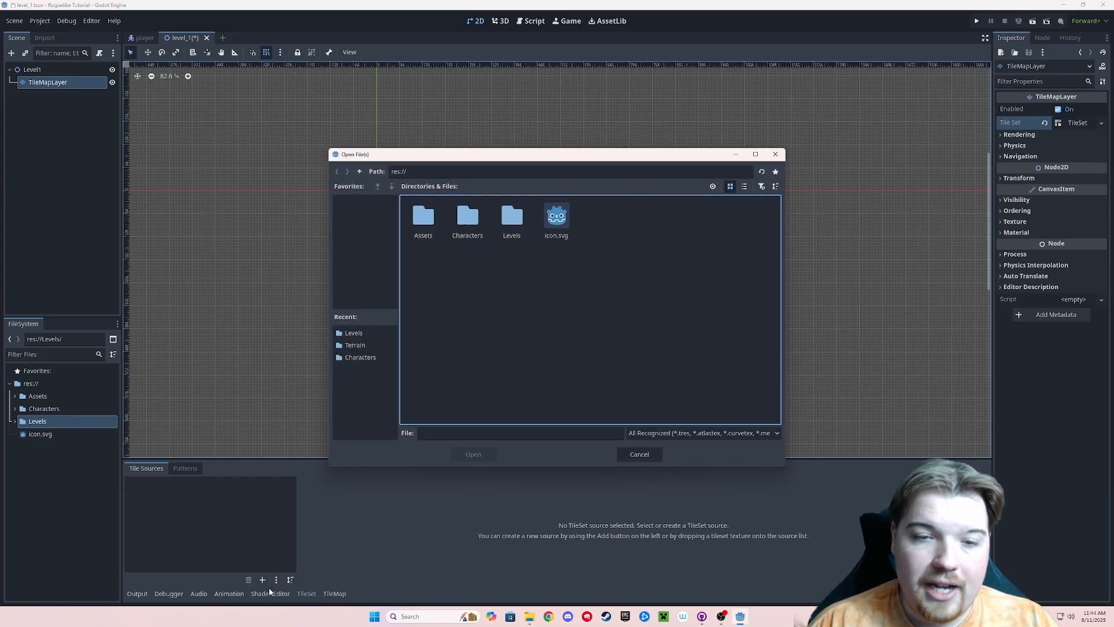
double_click(423, 218)
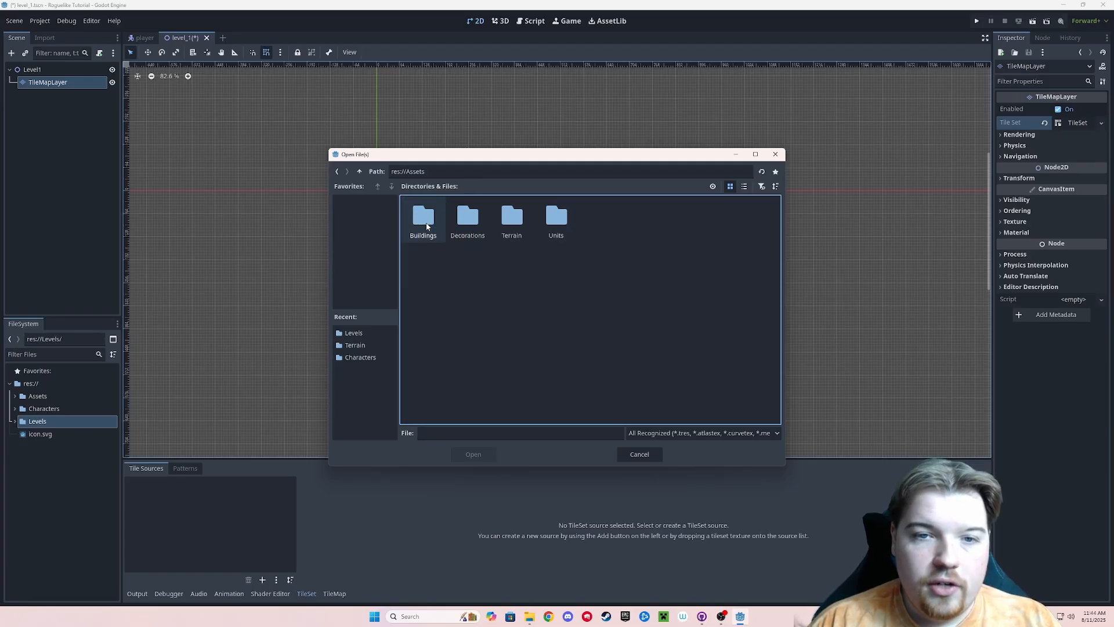
double_click(514, 220)
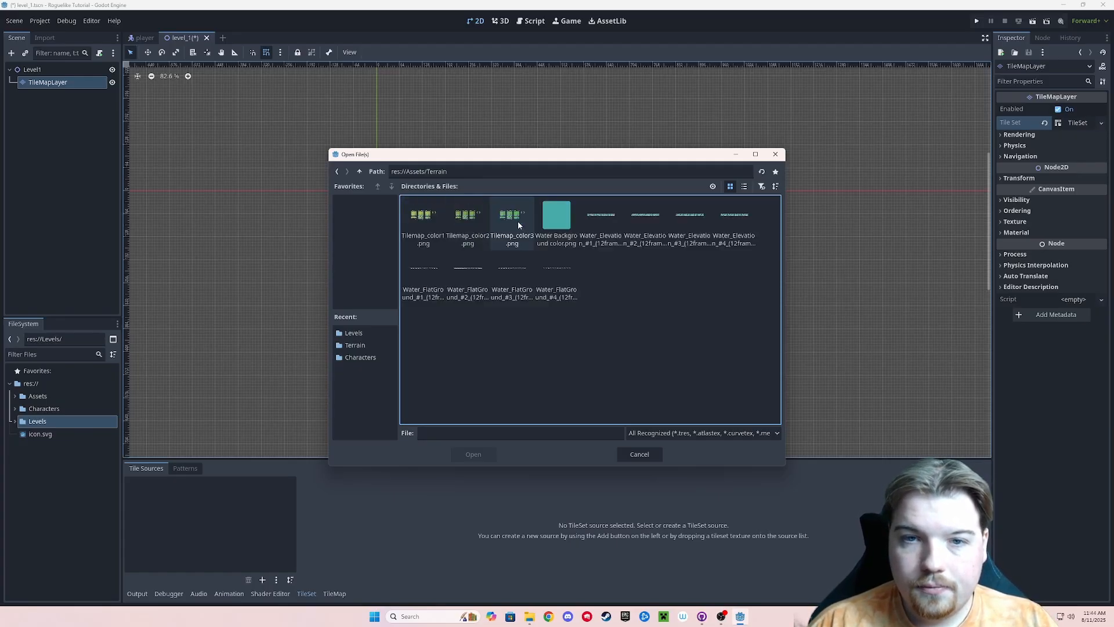
left_click(426, 222)
left_click(473, 454)
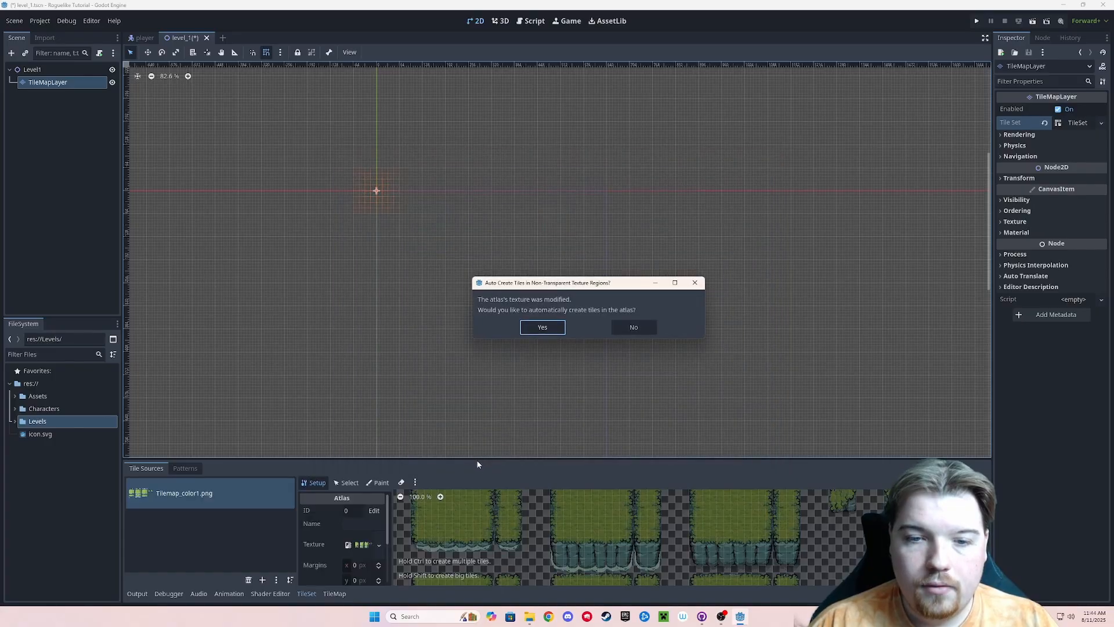
left_click(552, 329)
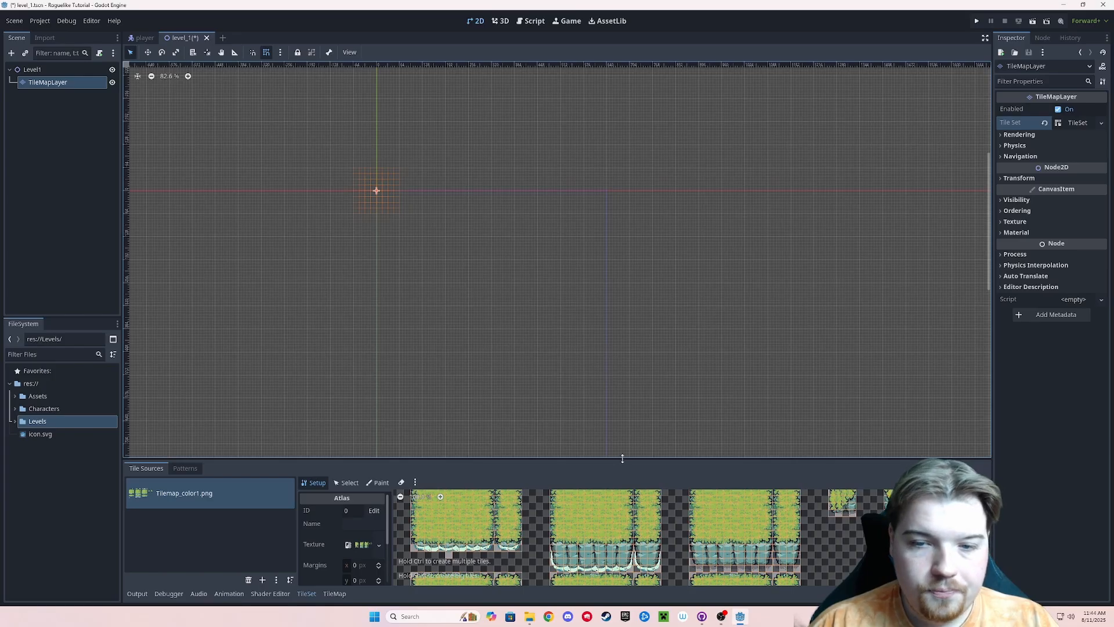
- Enlarge the tile set editor and set the TileSet's tile size to 64 by 64 px
left_click_drag(625, 460, 624, 183)
scroll(455, 350, "up", 4)
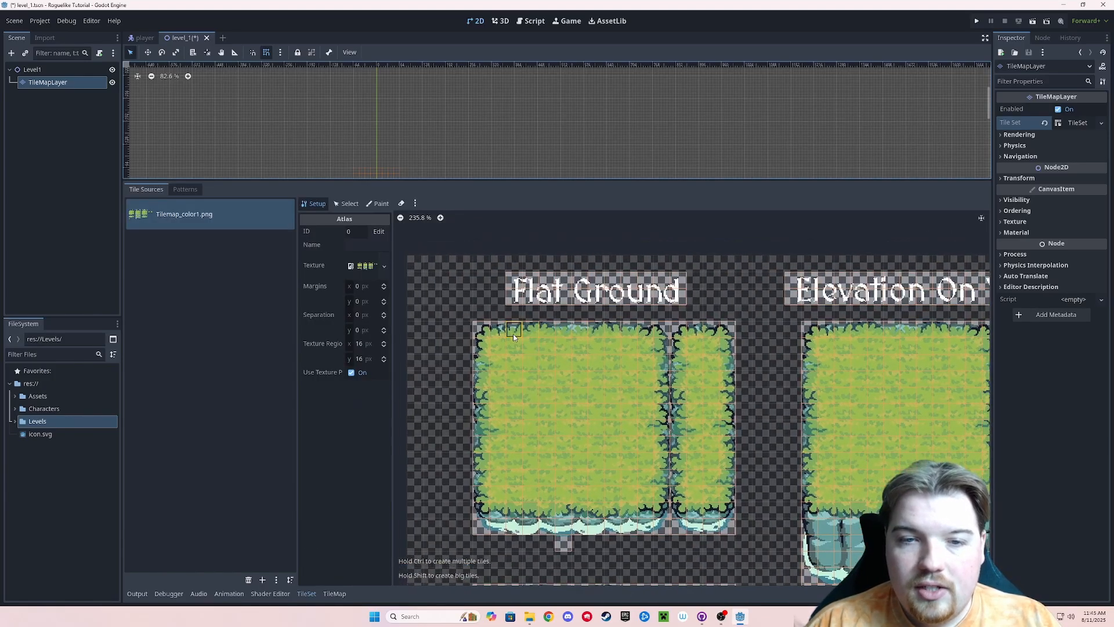
scroll(497, 332, "up", 1)
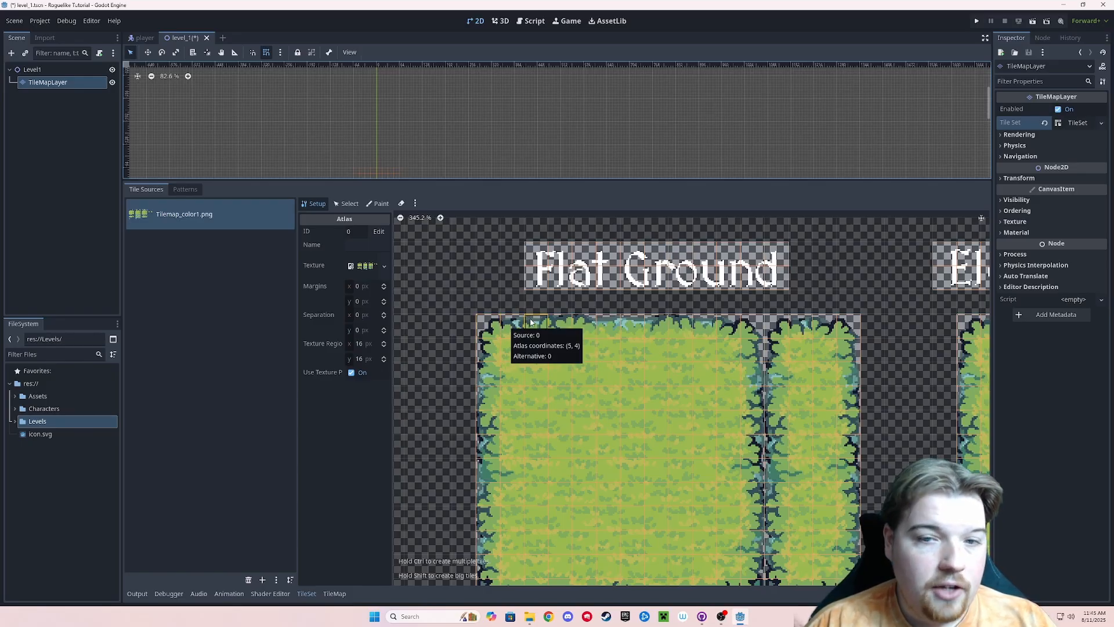
scroll(684, 307, "down", 2)
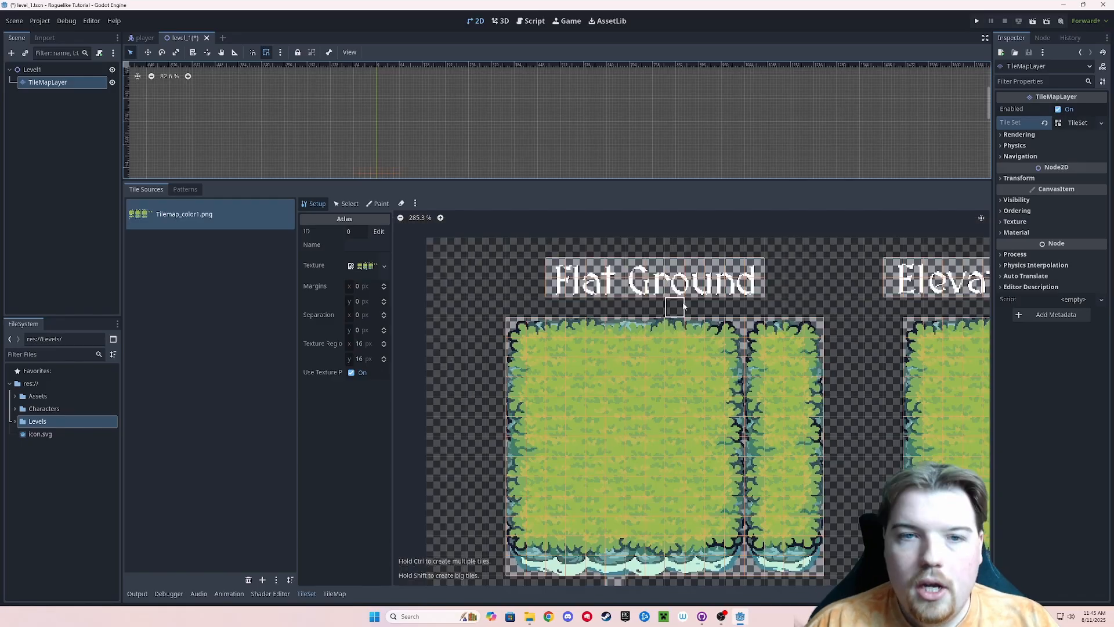
left_click(1070, 124)
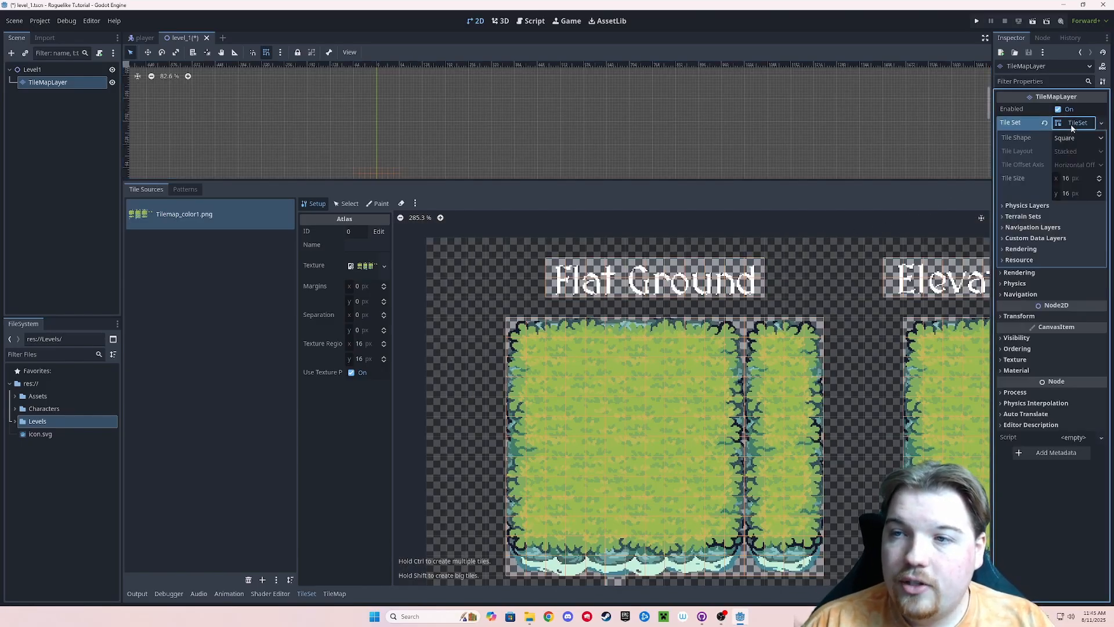
left_click(1072, 124)
left_click(1073, 124)
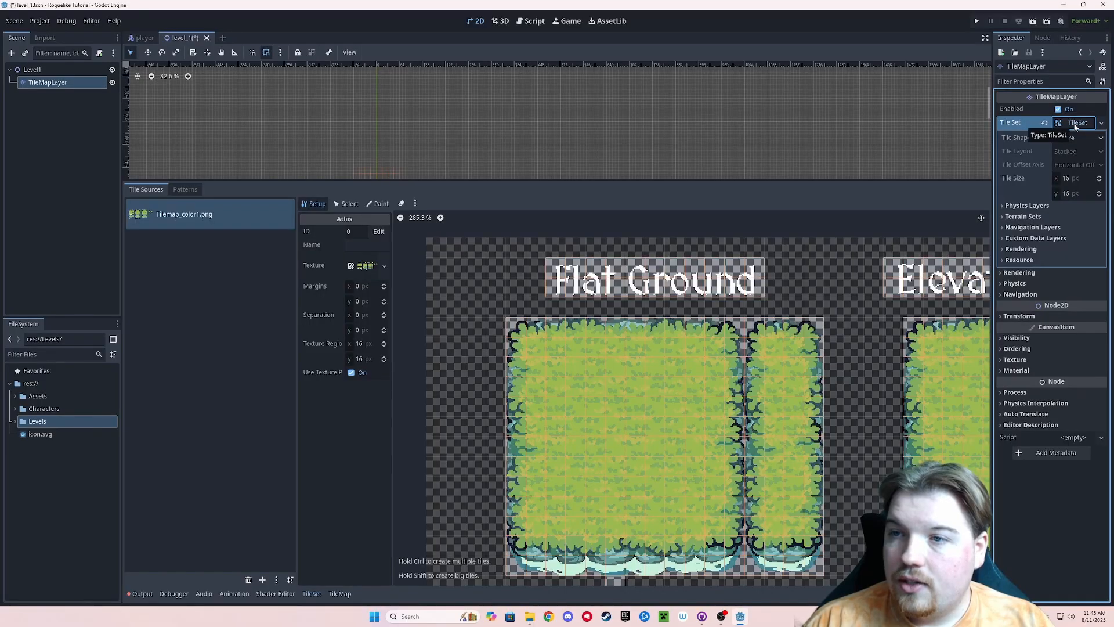
left_click(1071, 178)
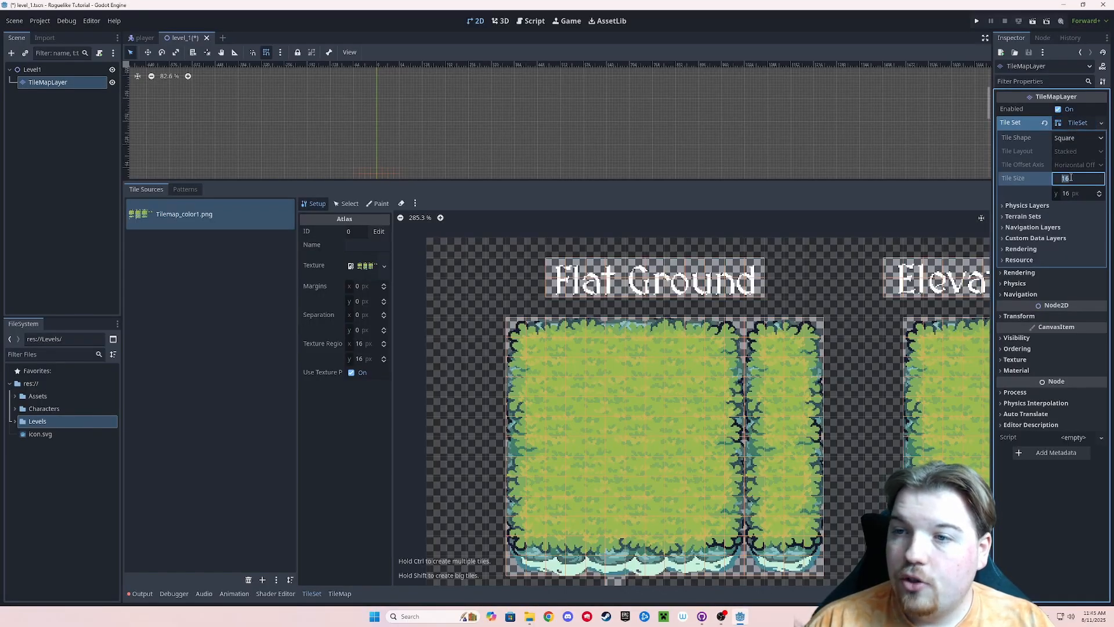
type("64")
key("Tab")
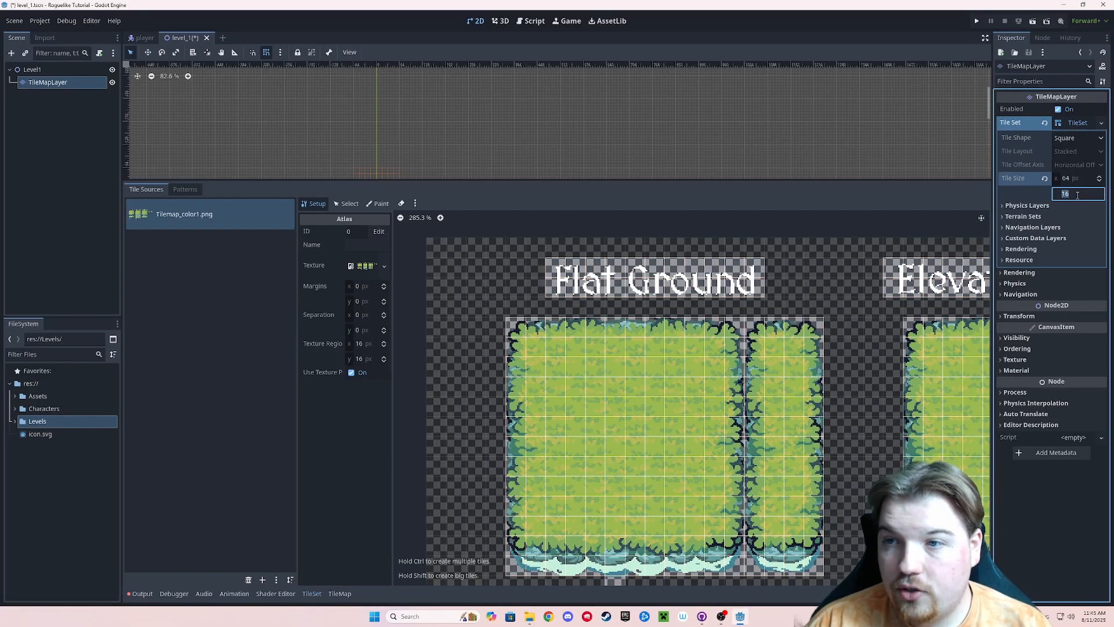
type("64")
key("Return")
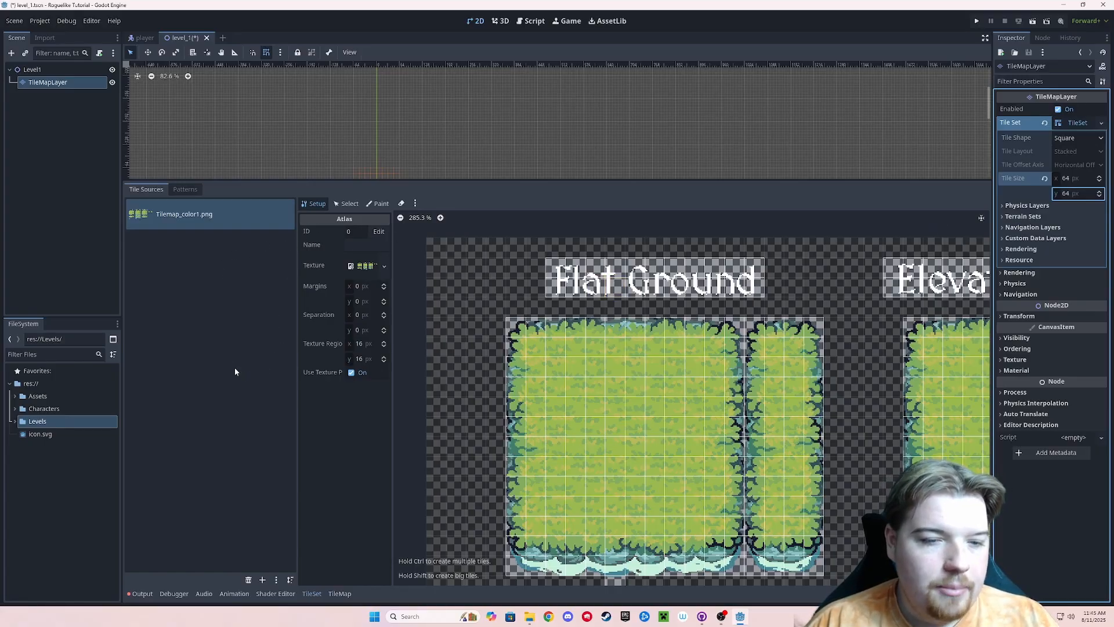
- Remove the existing atlas source and add Tilemap_color1.png again as an atlas with automatically created tiles
left_click(249, 580)
left_click(262, 580)
left_click(288, 563)
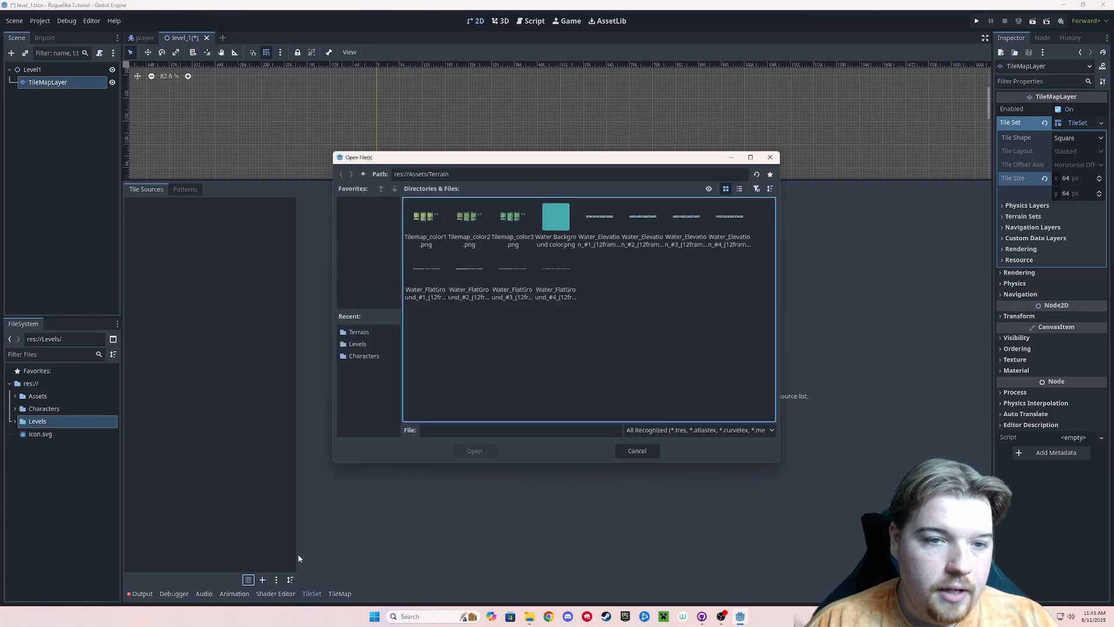
left_click(437, 219)
left_click(483, 450)
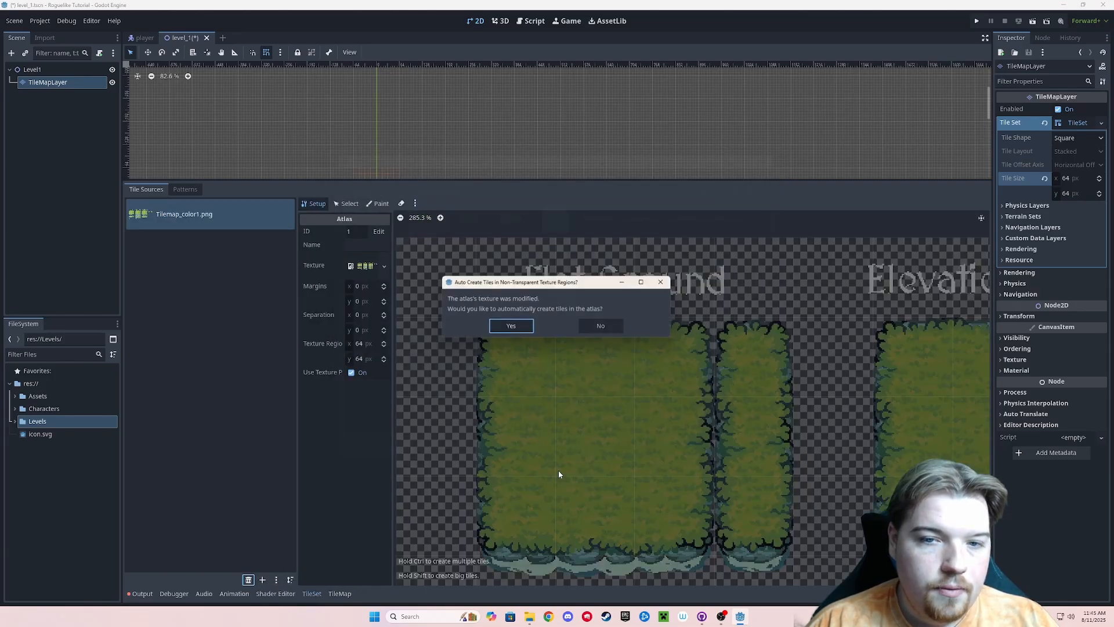
left_click(512, 323)
scroll(513, 340, "down", 3)
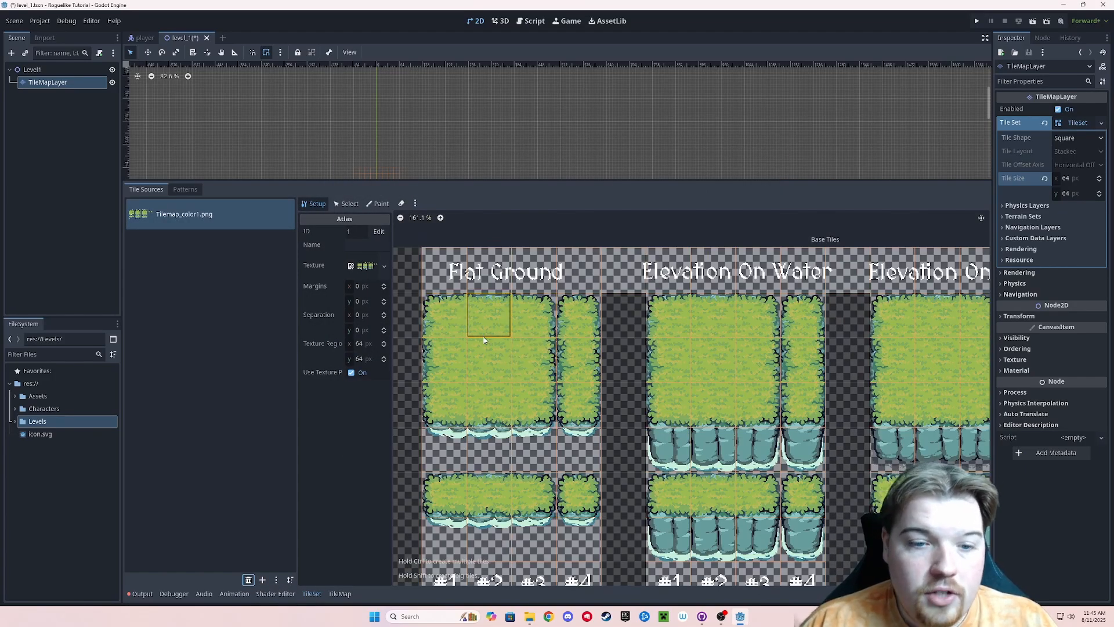
- Paint the central Flat Ground grass tile onto the map as a block about 8 by 3 tiles with a 3-tile strip extending to its right
left_click(348, 594)
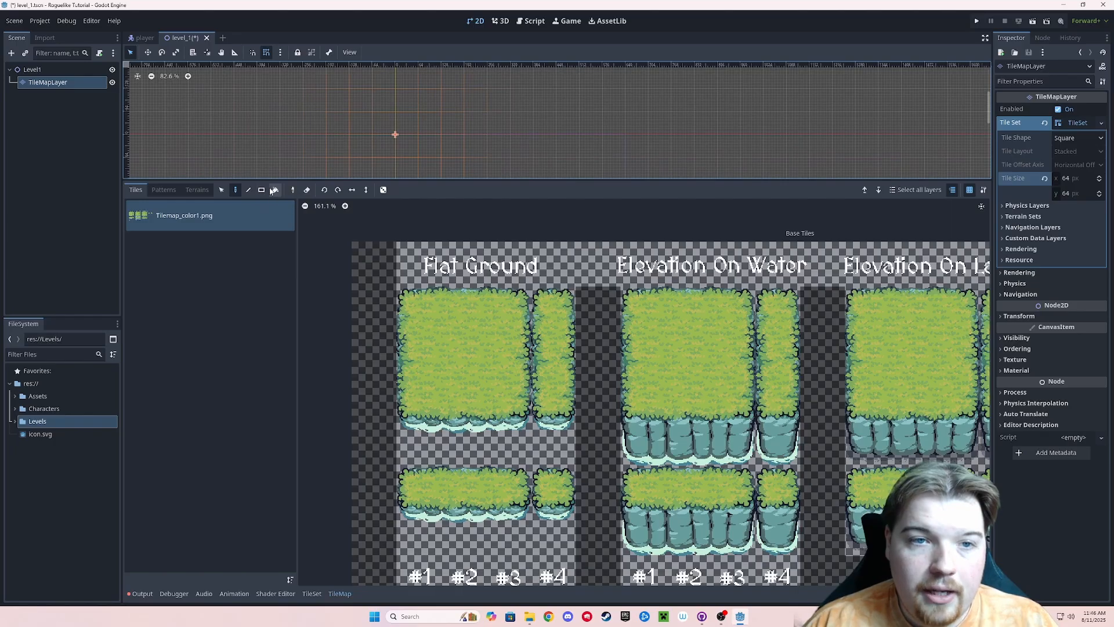
left_click_drag(412, 181, 413, 252)
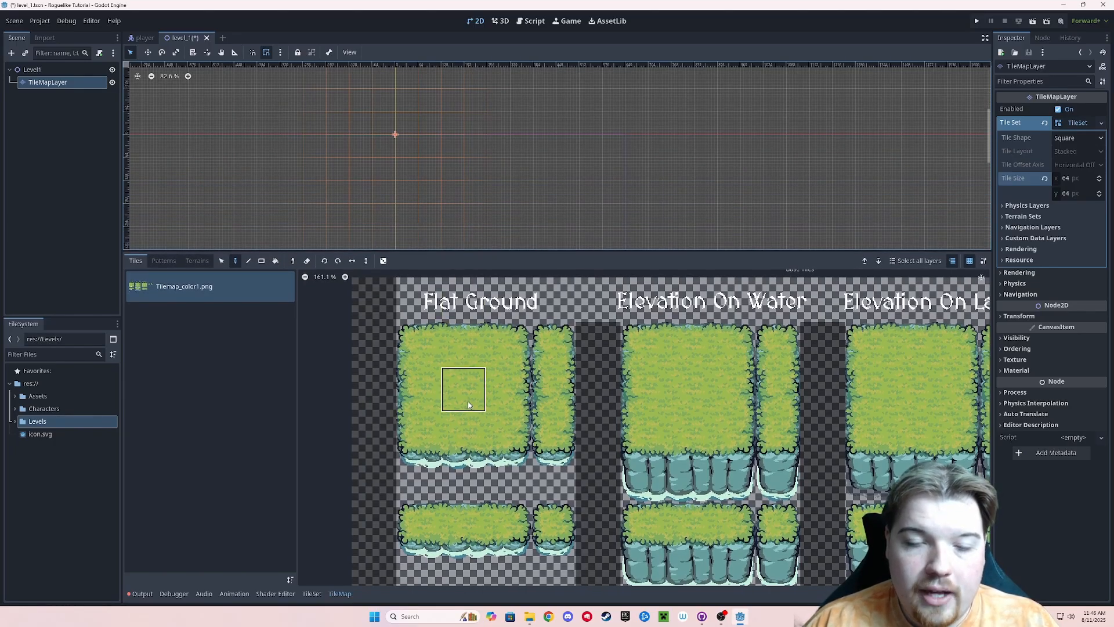
left_click_drag(452, 169, 680, 198)
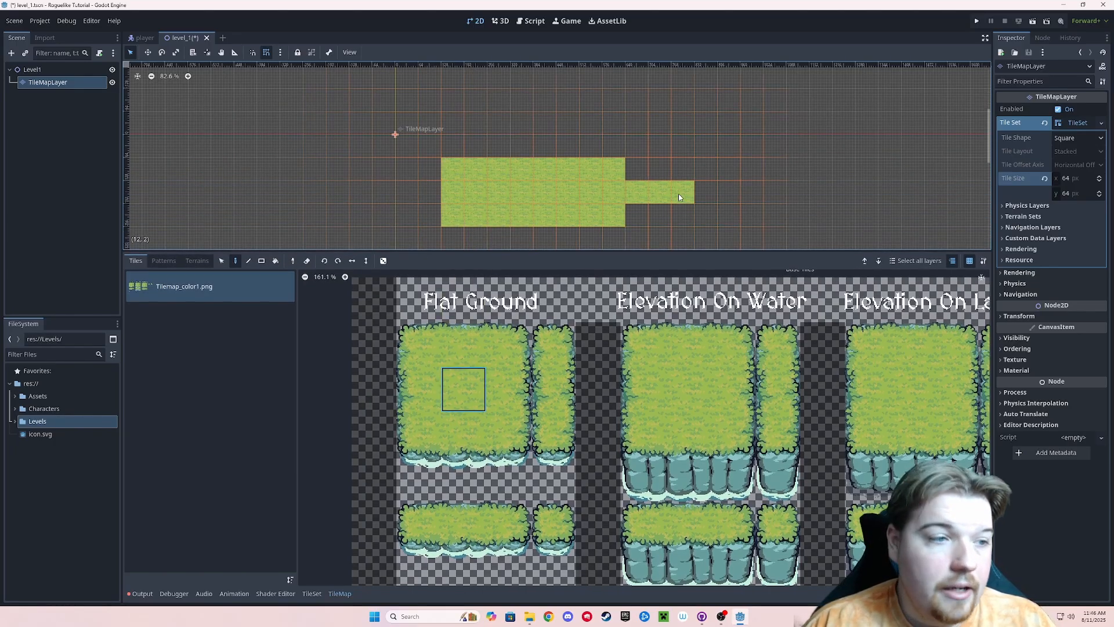
scroll(660, 177, "down", 1)
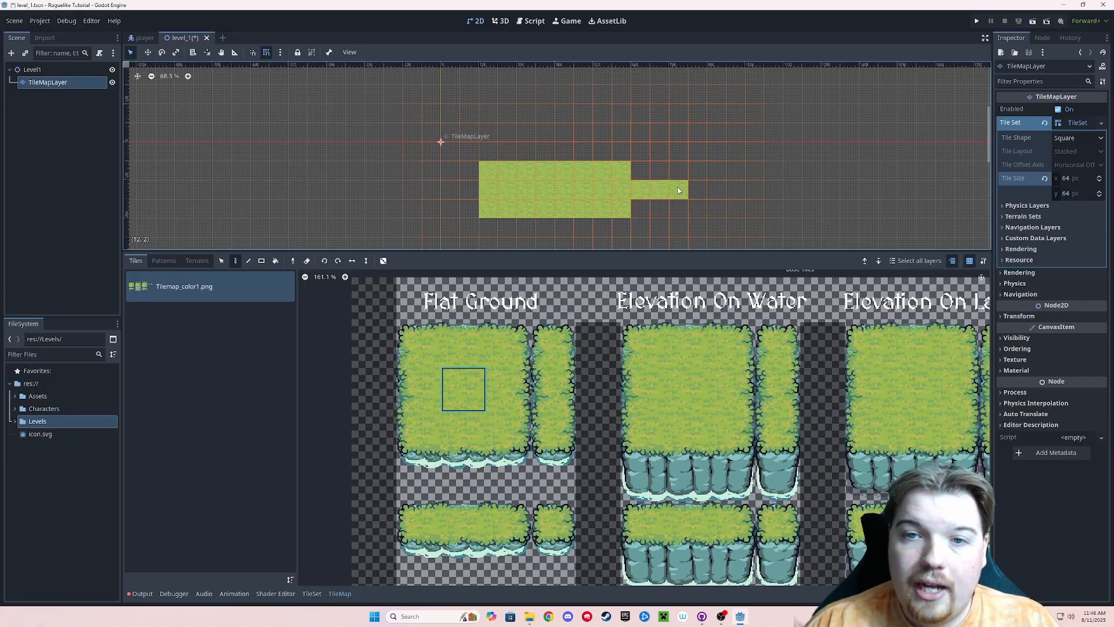
- Erase the painted grass tiles from the map and add a terrain set containing one terrain to the TileSet
mouse_move(677, 190)
right_mouse_down()
mouse_move(536, 209)
mouse_move(576, 183)
mouse_move(562, 117)
right_mouse_up()
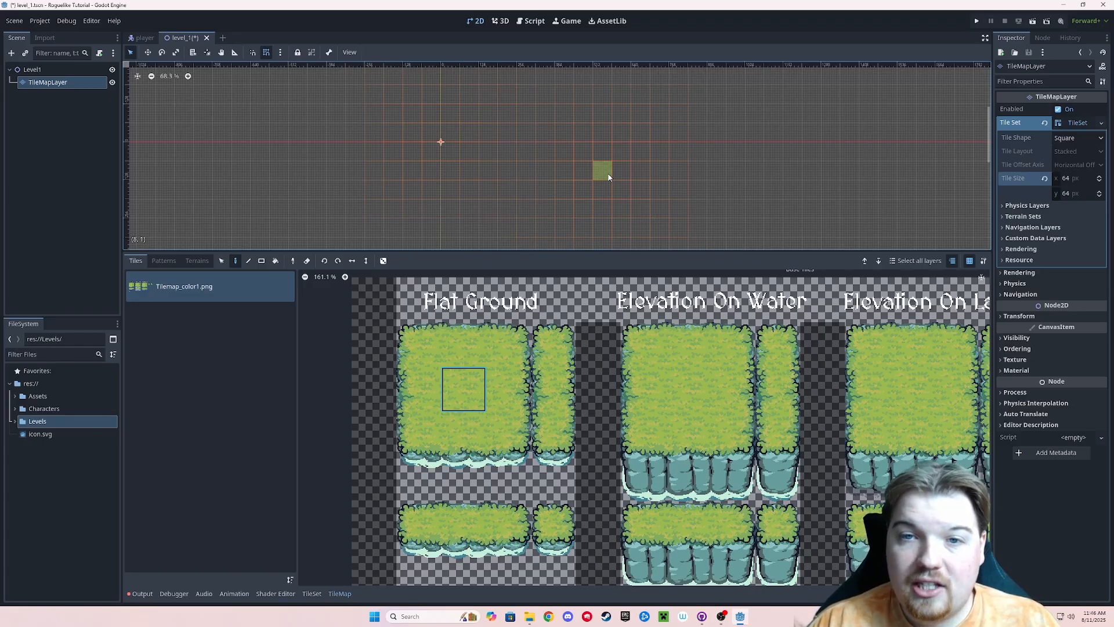
left_click(1002, 217)
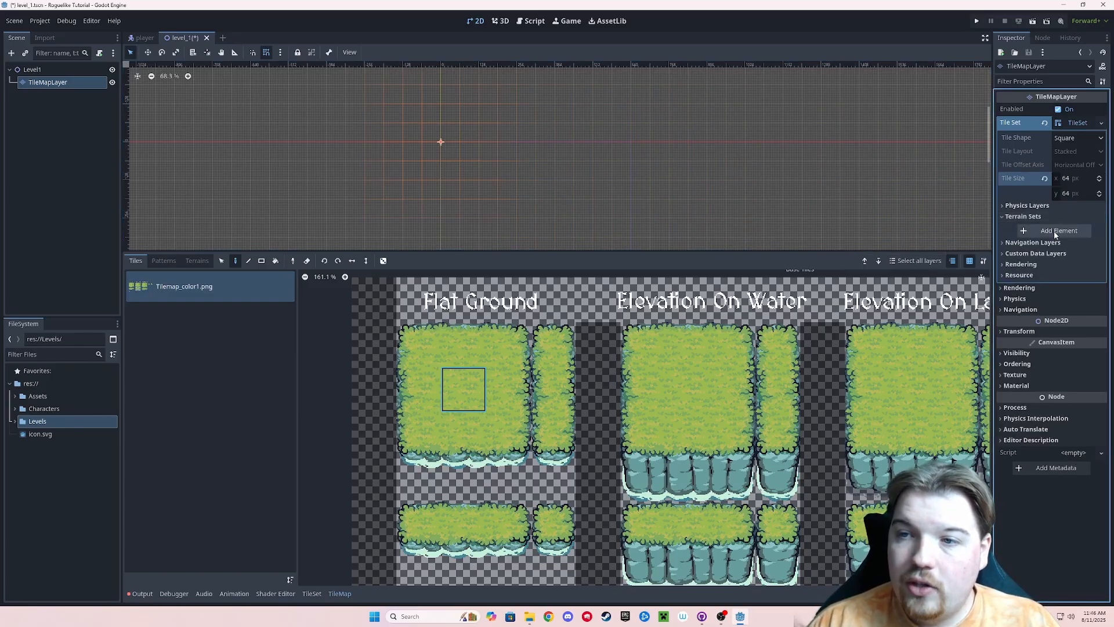
left_click(1058, 233)
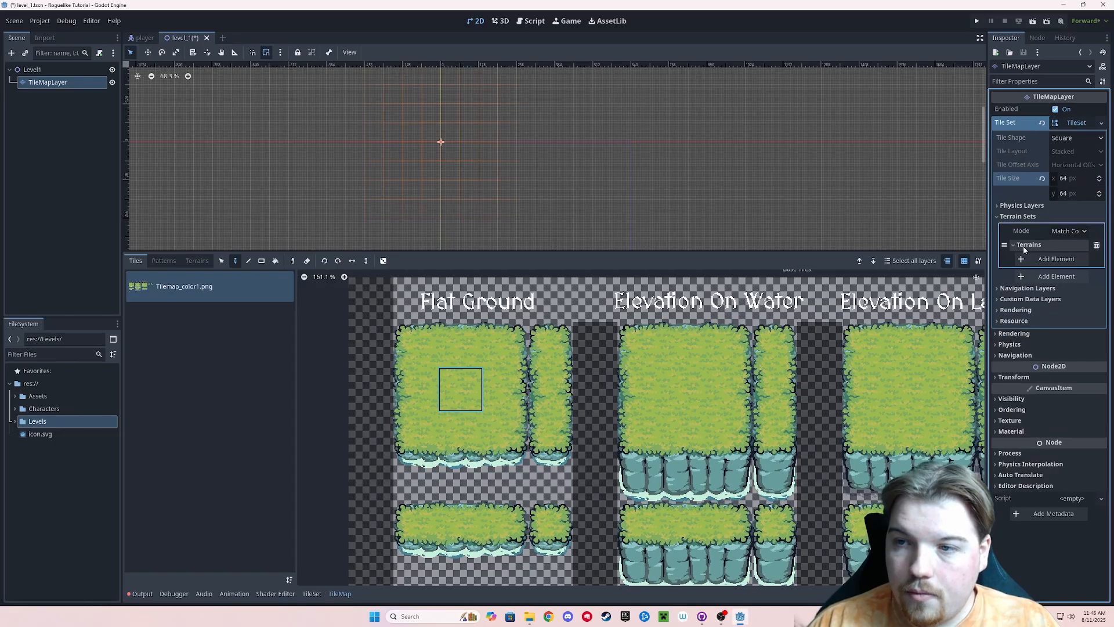
left_click(1052, 259)
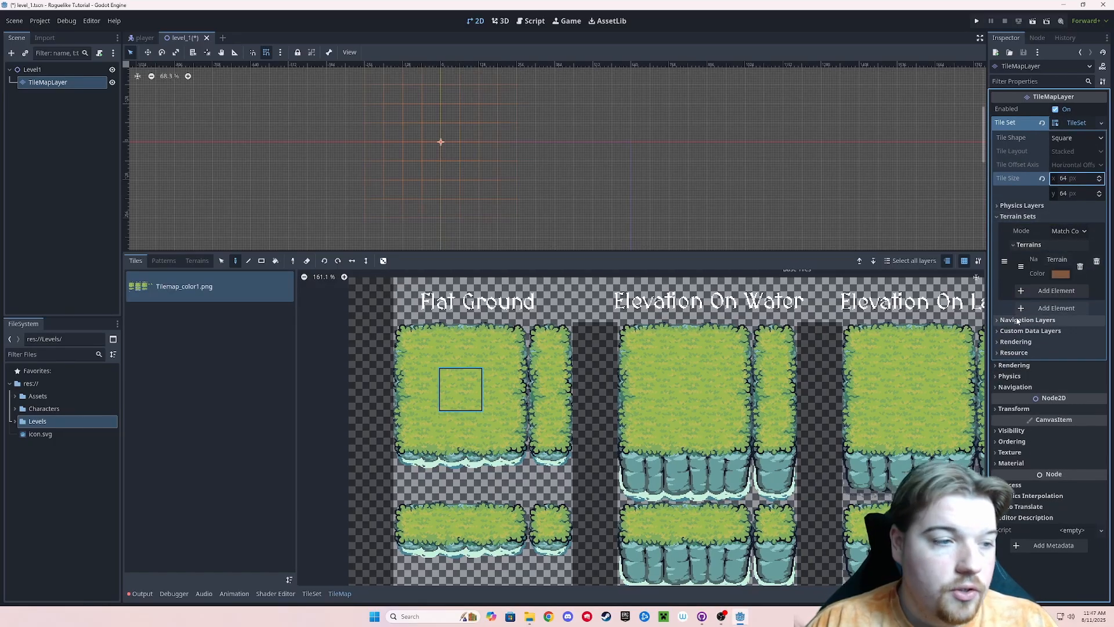
- Set the TileSet editor to paint the Terrains property with the new terrain set and Terrain 0
left_click(313, 593)
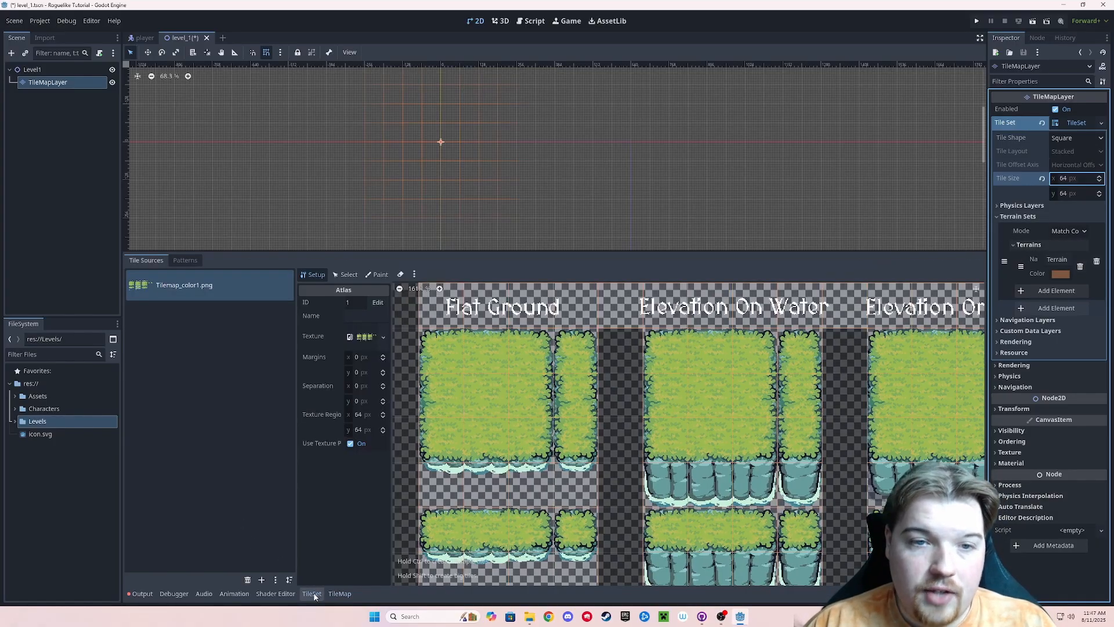
left_click(378, 277)
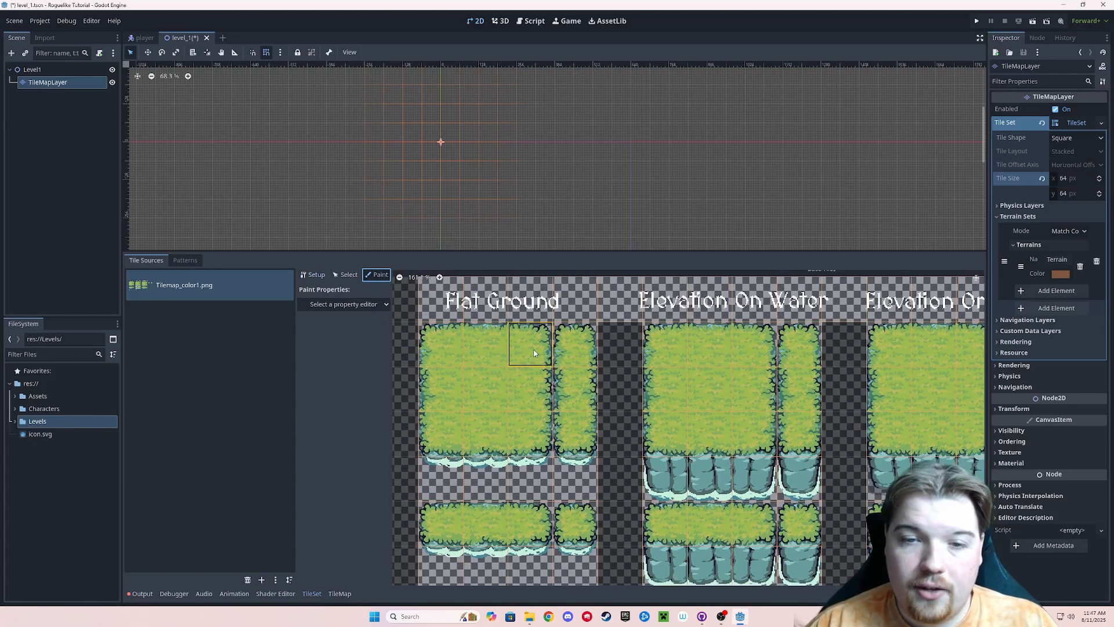
left_click(357, 305)
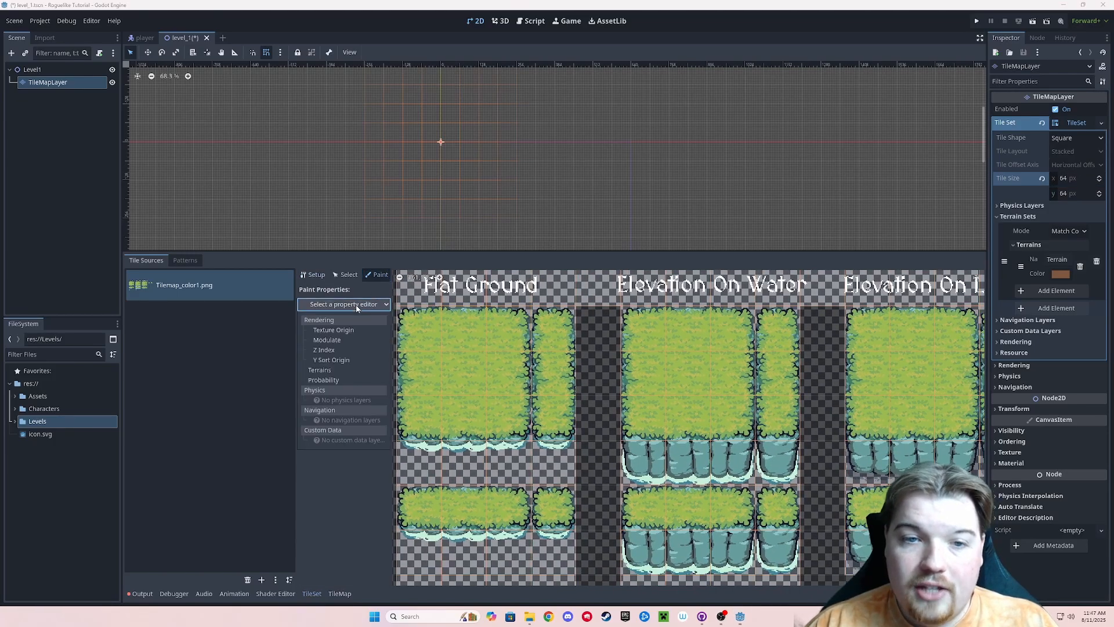
left_click(341, 372)
left_click(362, 334)
left_click(364, 360)
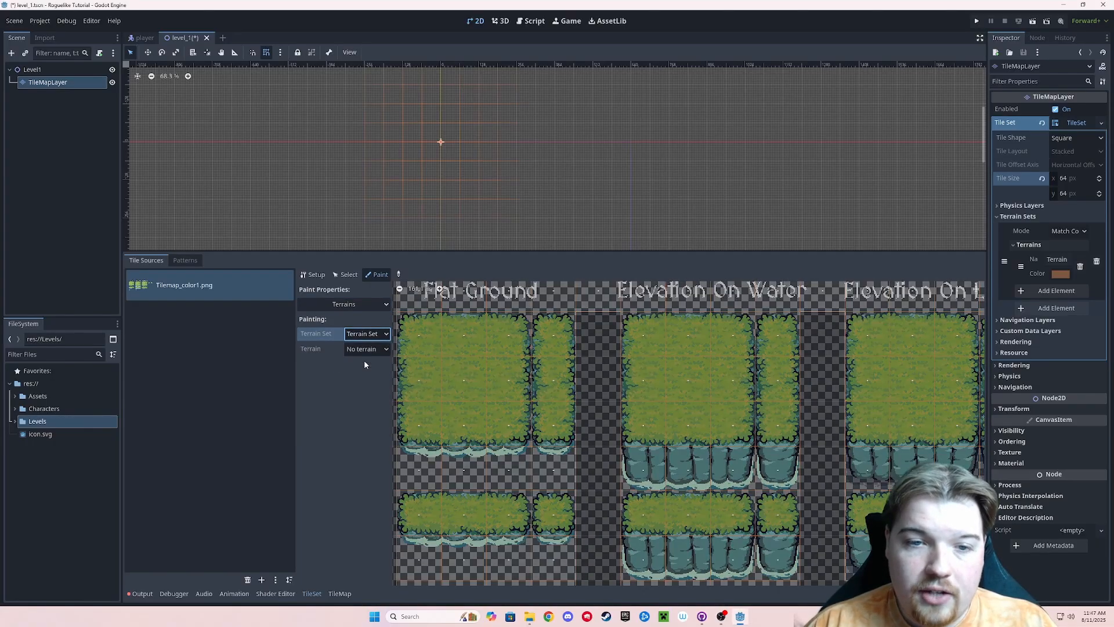
left_click(361, 349)
left_click(367, 365)
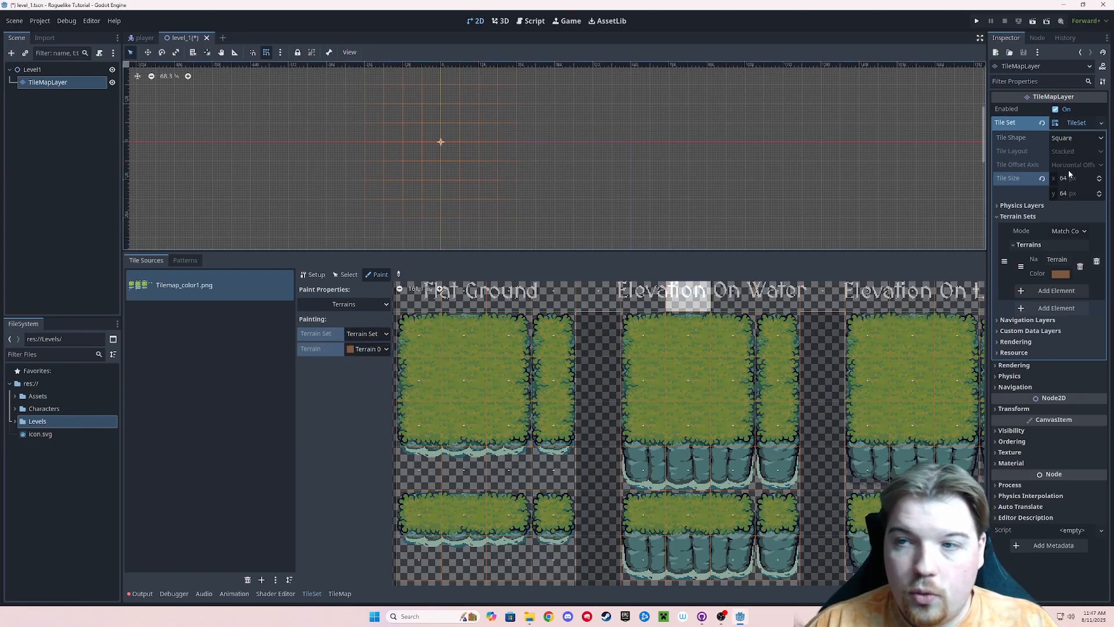
- Assign the terrain set to all Flat Ground tiles: the 3-by-3 block, the vertical strip, the horizontal strip and the single tile
middle_click_drag(529, 384, 579, 374)
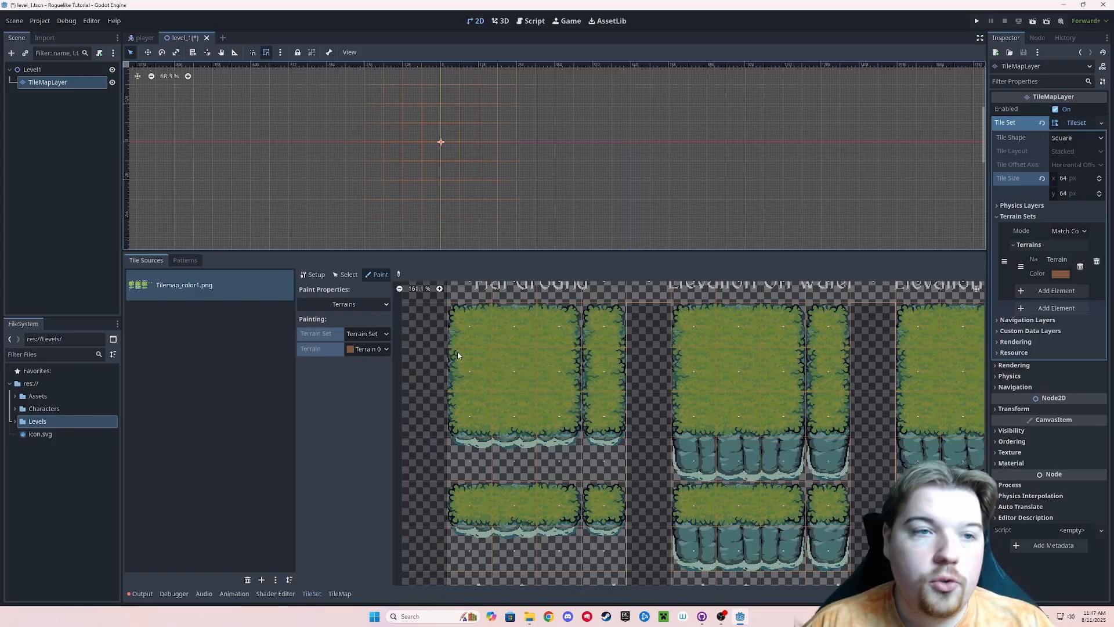
scroll(604, 372, "down", 1)
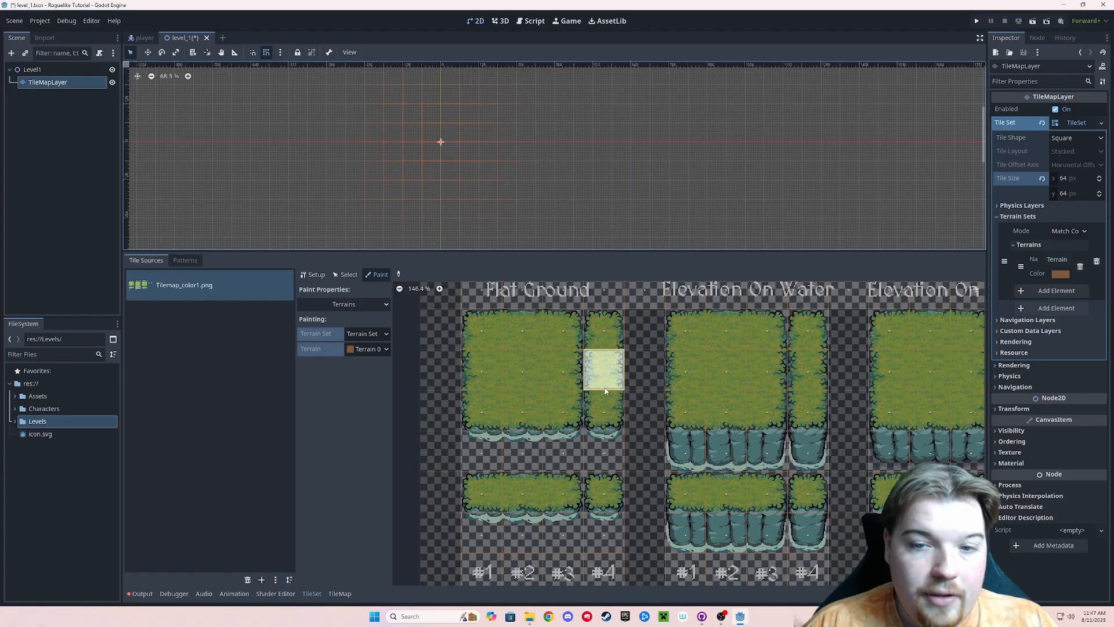
middle_click_drag(634, 400, 650, 390)
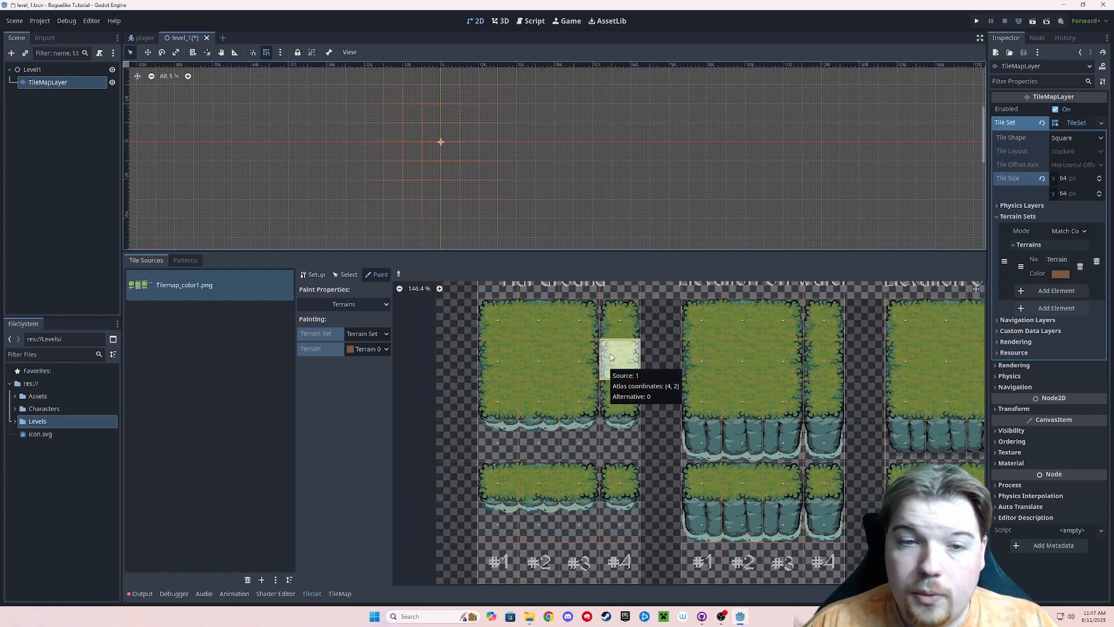
scroll(609, 371, "down", 2)
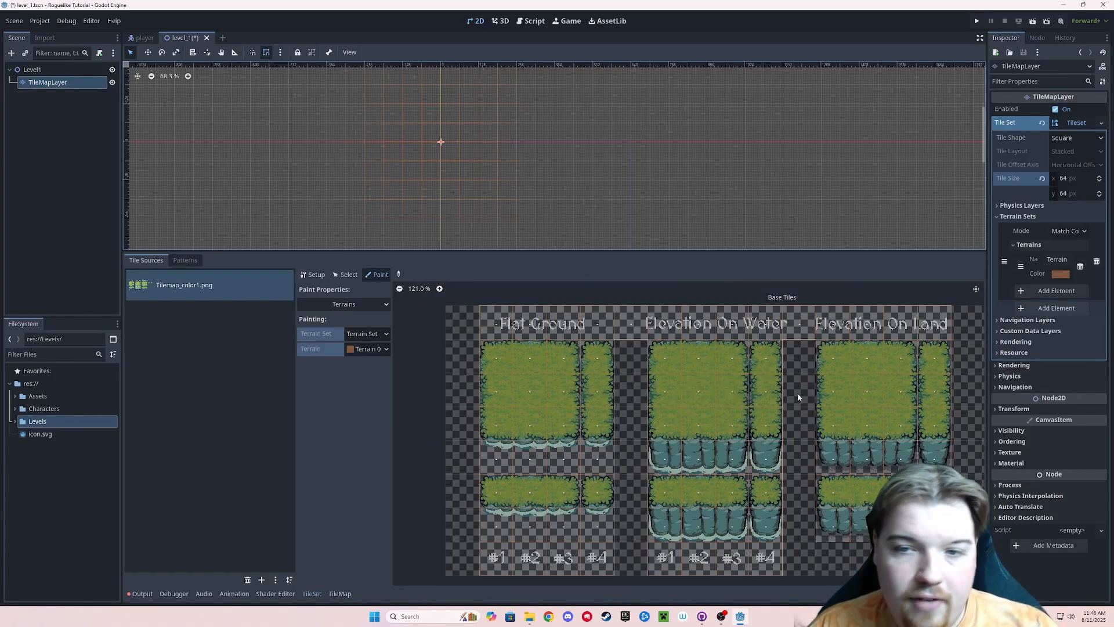
middle_click_drag(799, 394, 756, 380)
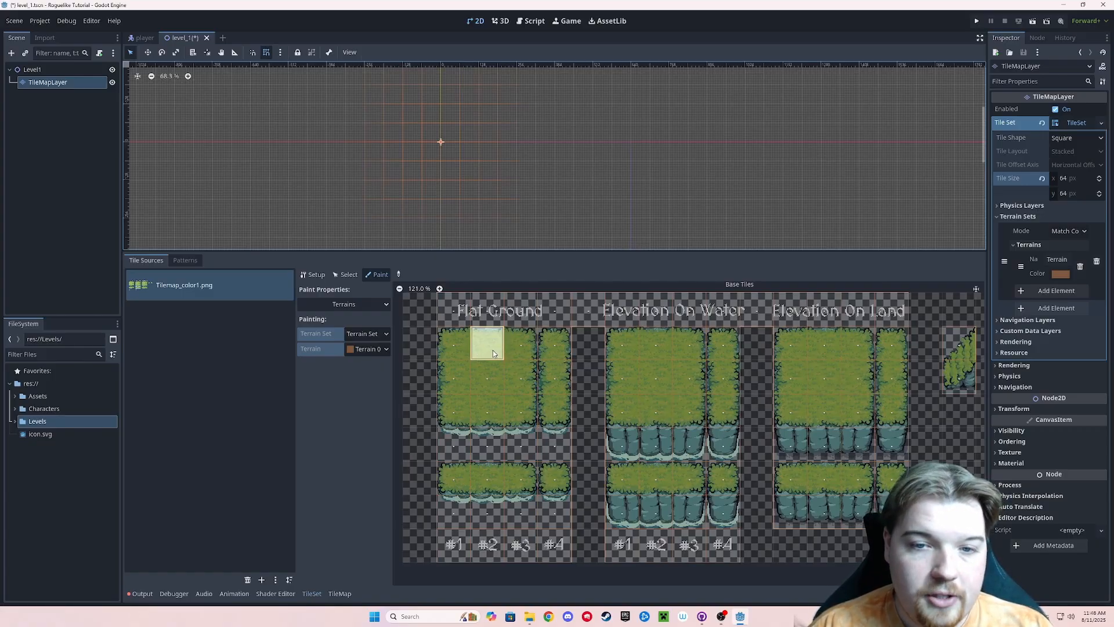
middle_click_drag(458, 357, 515, 340)
mouse_move(516, 340)
left_mouse_down()
mouse_move(549, 377)
mouse_move(581, 386)
mouse_move(611, 348)
mouse_move(611, 366)
left_mouse_up()
left_click_drag(611, 466, 513, 461)
scroll(552, 364, "up", 4)
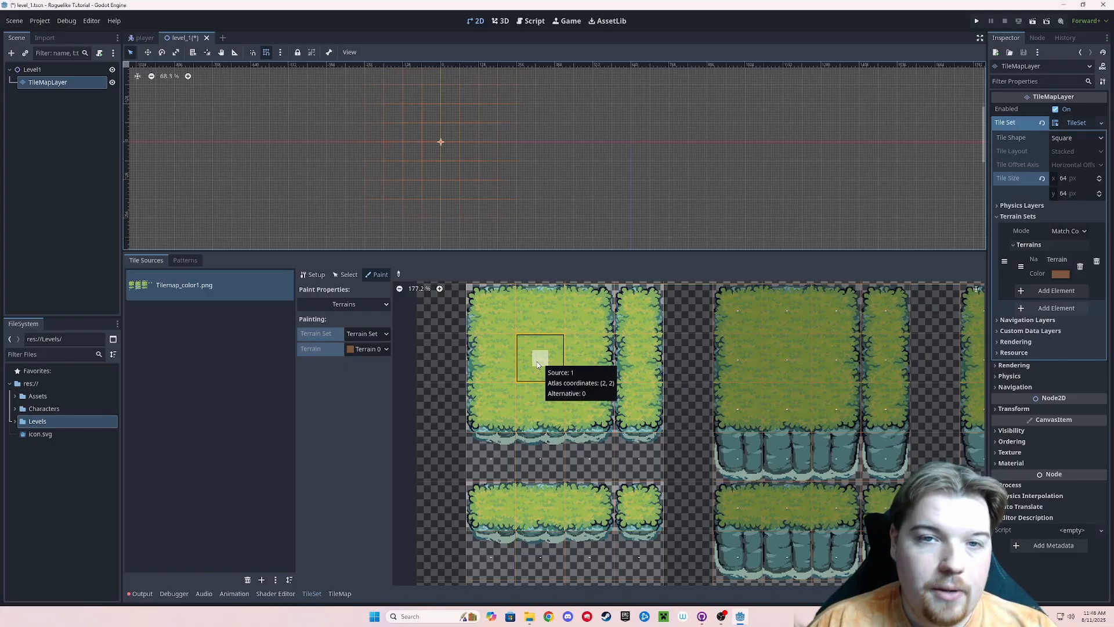
scroll(534, 359, "up", 2)
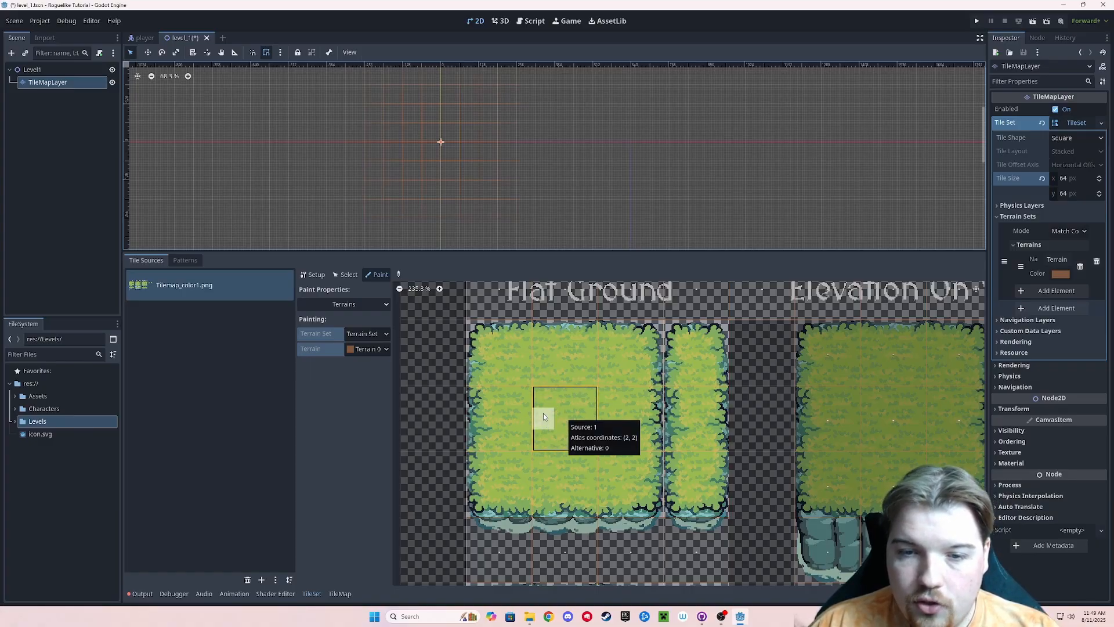
- Use the Match Corners and Sides mode for the terrain set and paint Terrain 0 over the whole central Flat Ground tile
left_click(1065, 232)
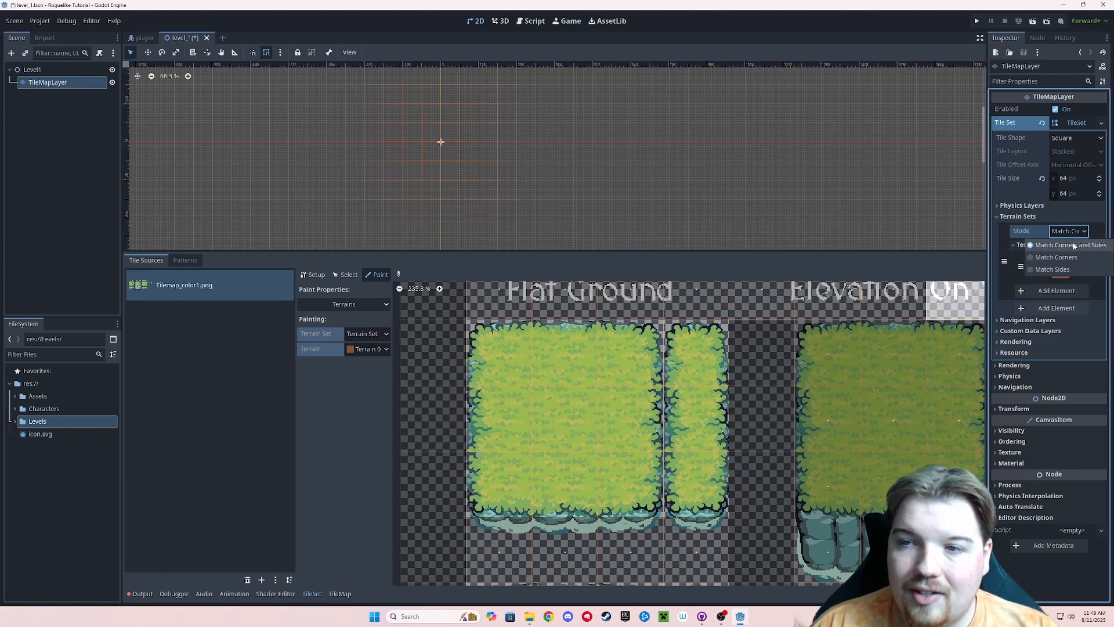
left_click(1072, 246)
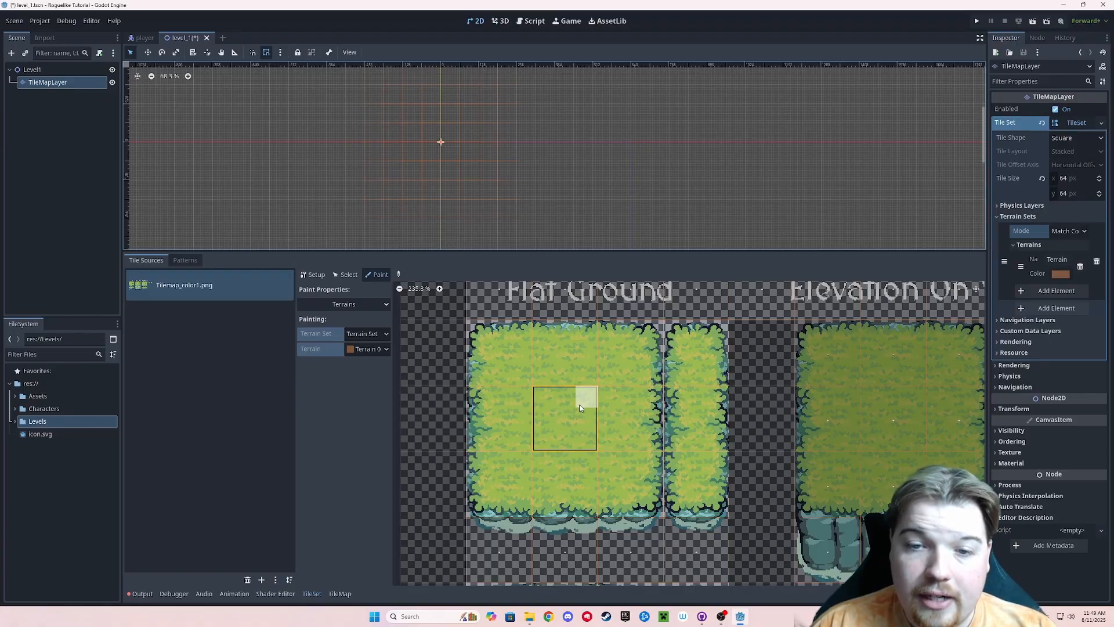
scroll(576, 370, "down", 2)
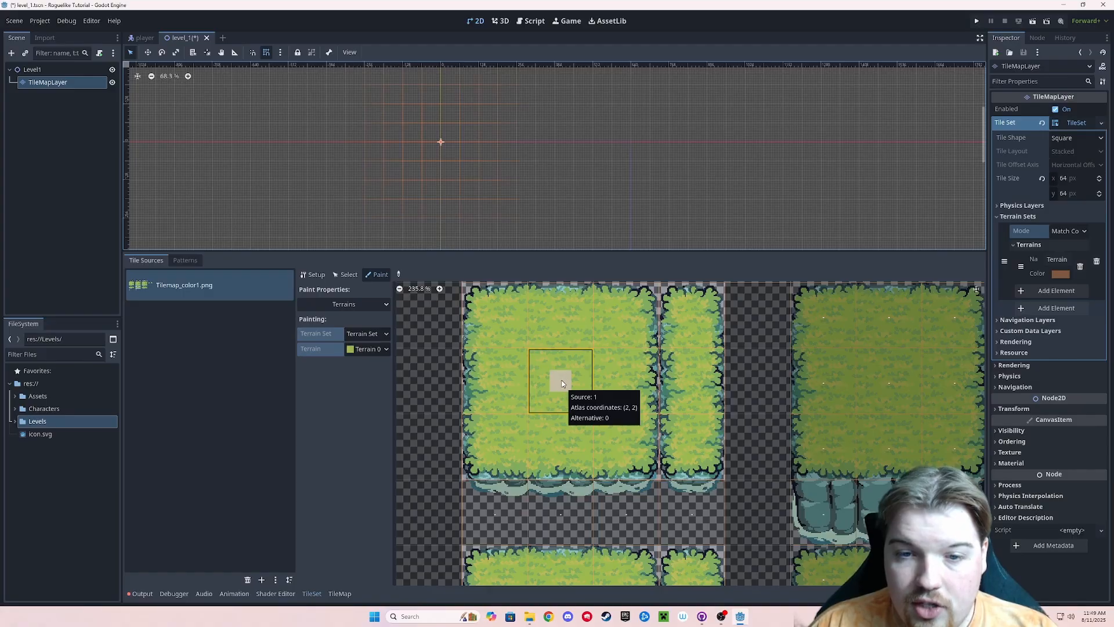
left_click(561, 381)
left_click_drag(539, 400, 567, 361)
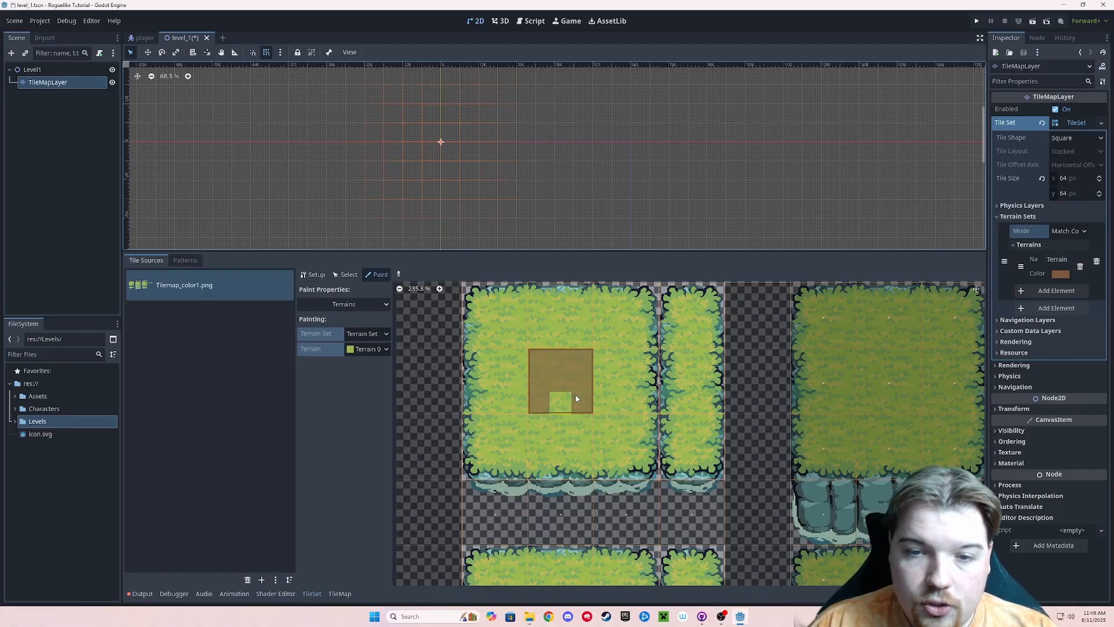
- Paint Terrain 0 on the eight tiles around the Flat Ground block's centre, leaving the bits along the block's outer border empty
scroll(557, 402, "up", 2)
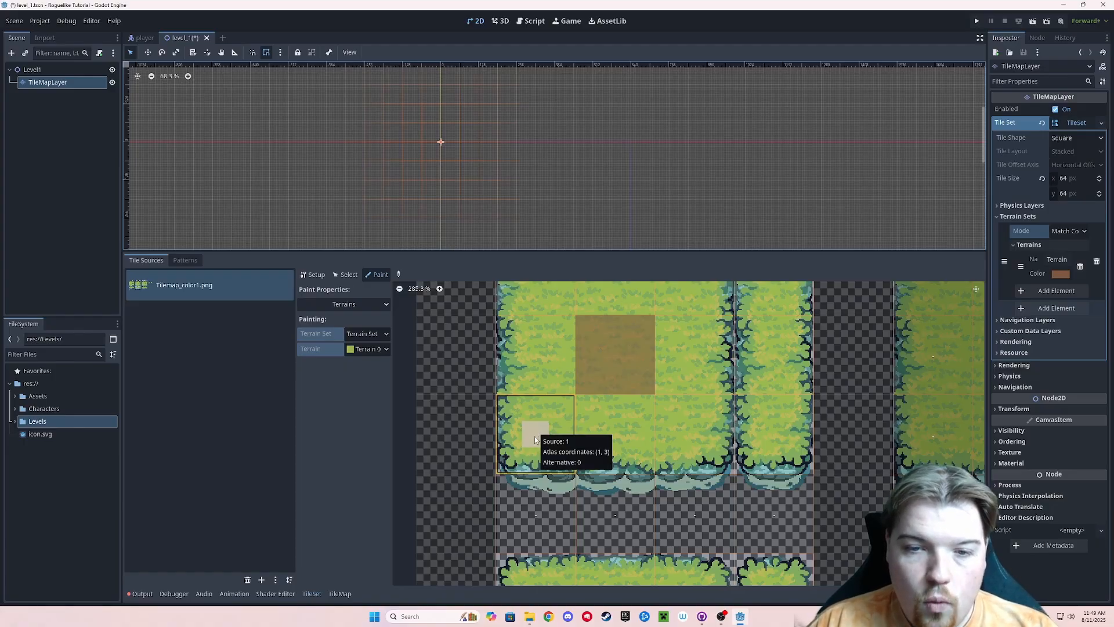
left_click(534, 438)
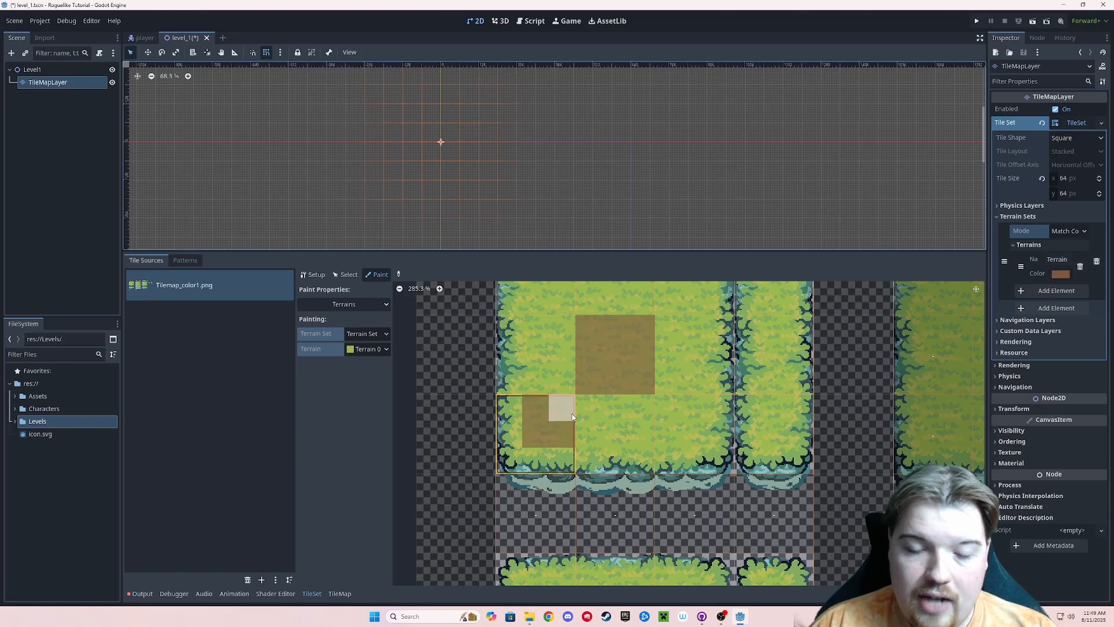
mouse_move(616, 432)
middle_mouse_down()
mouse_move(574, 457)
mouse_move(563, 438)
middle_mouse_up()
scroll(573, 458, "up", 1)
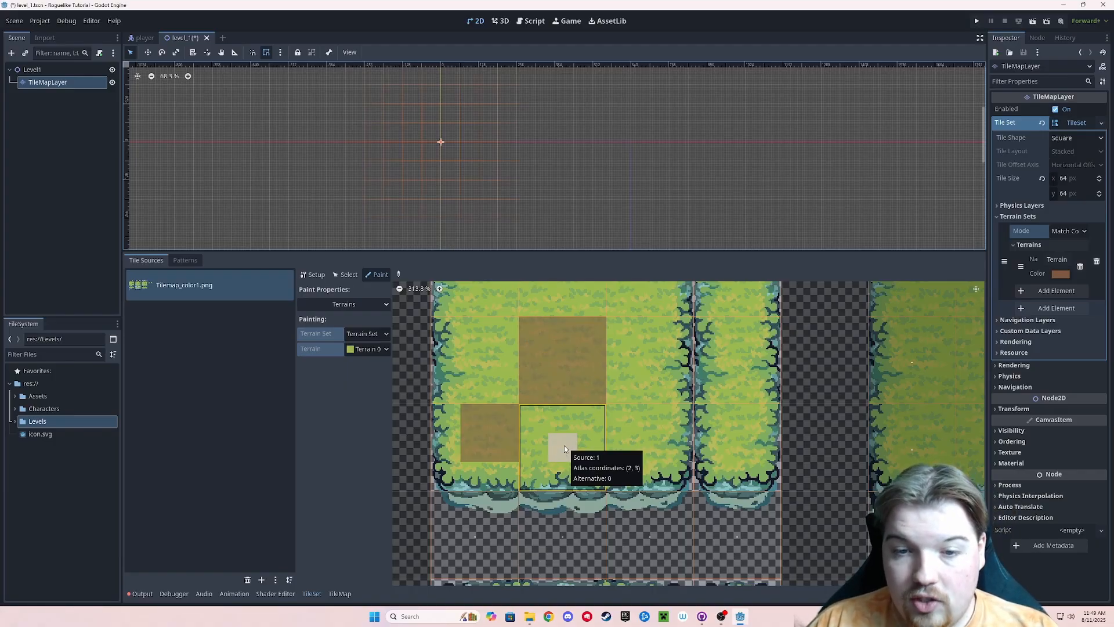
mouse_move(532, 447)
left_mouse_down()
mouse_move(560, 447)
mouse_move(528, 417)
left_mouse_up()
left_click(594, 447)
scroll(576, 420, "down", 2)
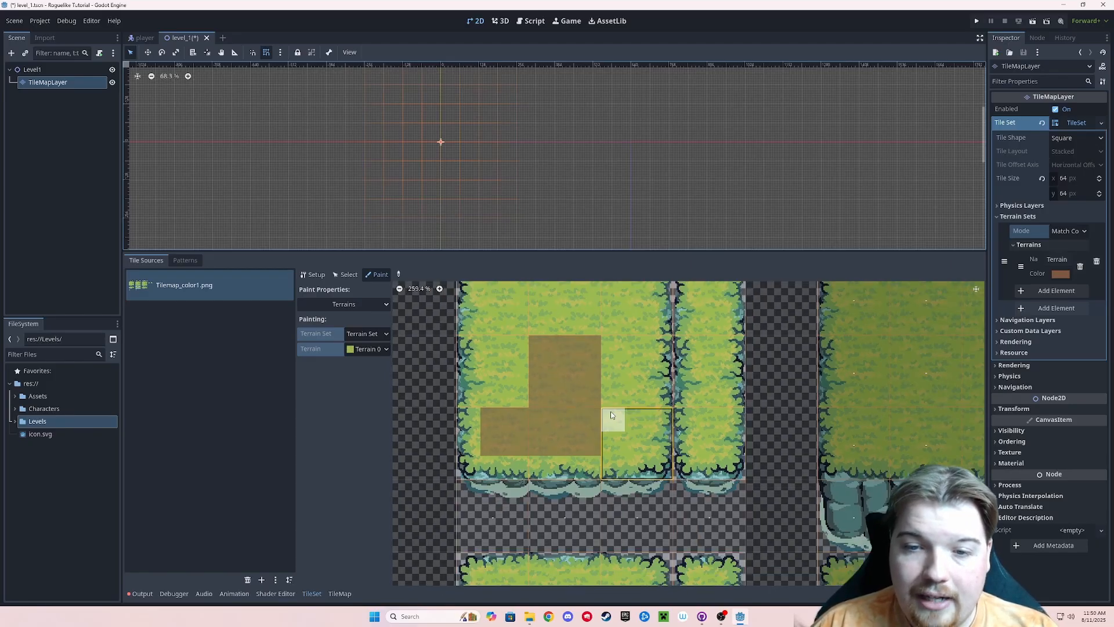
middle_click_drag(610, 411, 556, 456)
mouse_move(558, 485)
left_mouse_down()
mouse_move(583, 430)
mouse_move(578, 342)
mouse_move(442, 357)
mouse_move(471, 441)
mouse_move(531, 366)
mouse_move(561, 465)
left_mouse_up()
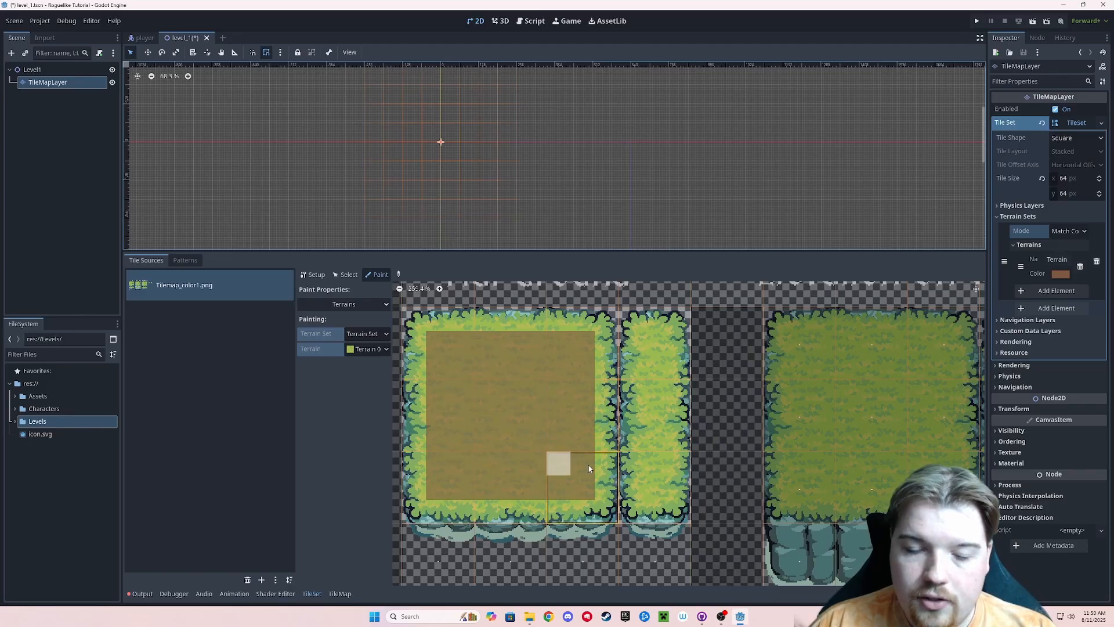
- Paint Terrain 0 down the middle of the three-tile vertical Flat Ground strip, leaving its sides and both ends empty
mouse_move(652, 486)
middle_mouse_down()
mouse_move(546, 405)
mouse_move(672, 476)
middle_mouse_up()
scroll(676, 359, "up", 2)
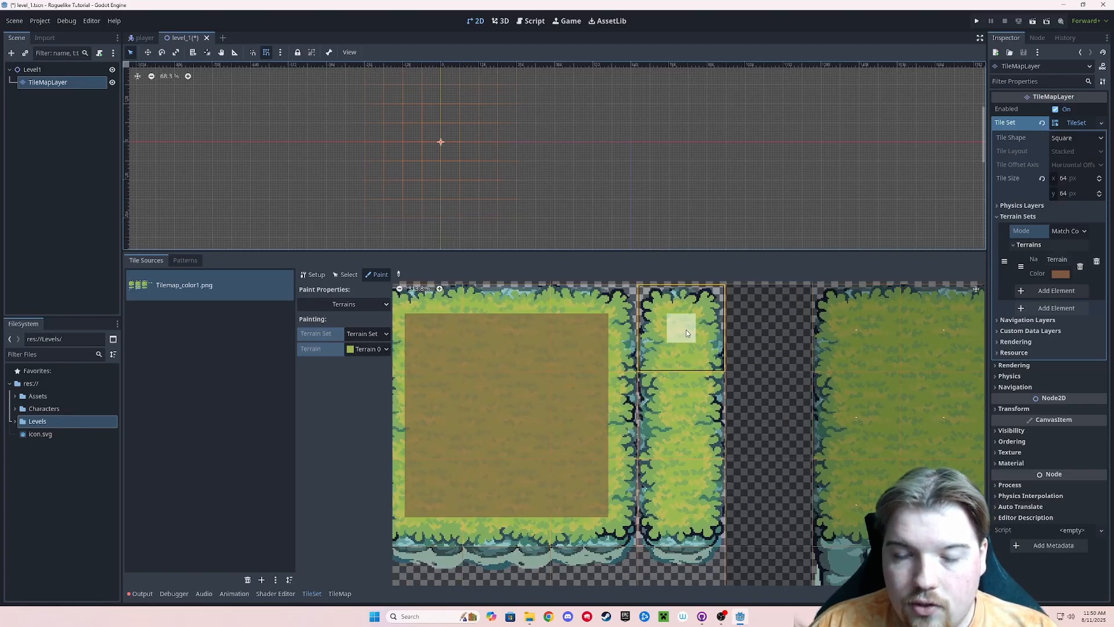
middle_click_drag(686, 330, 644, 347)
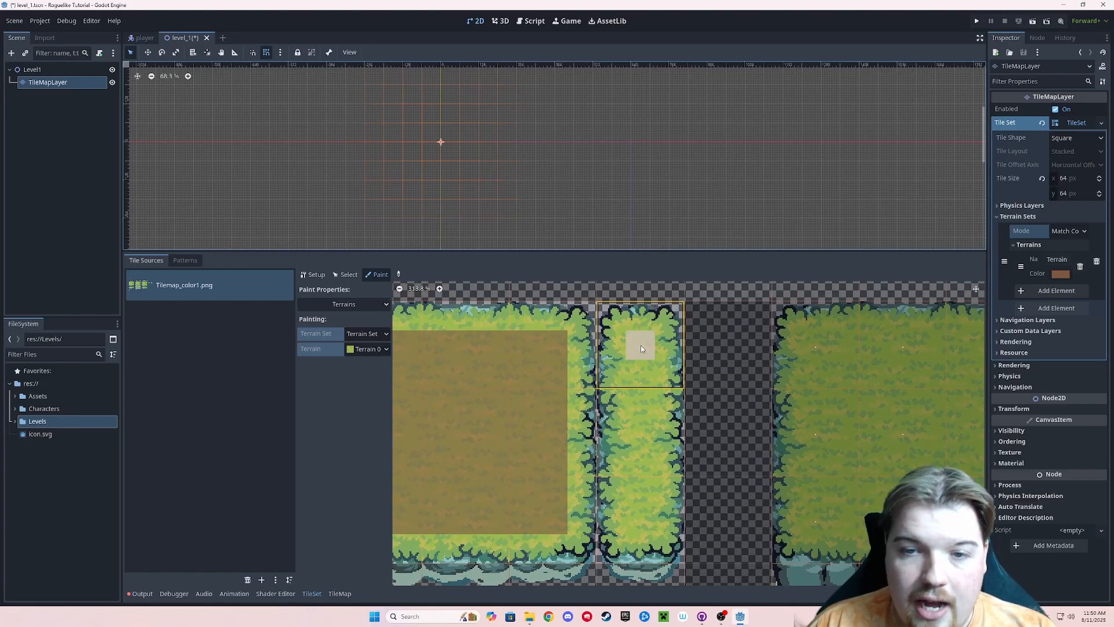
left_click(641, 347)
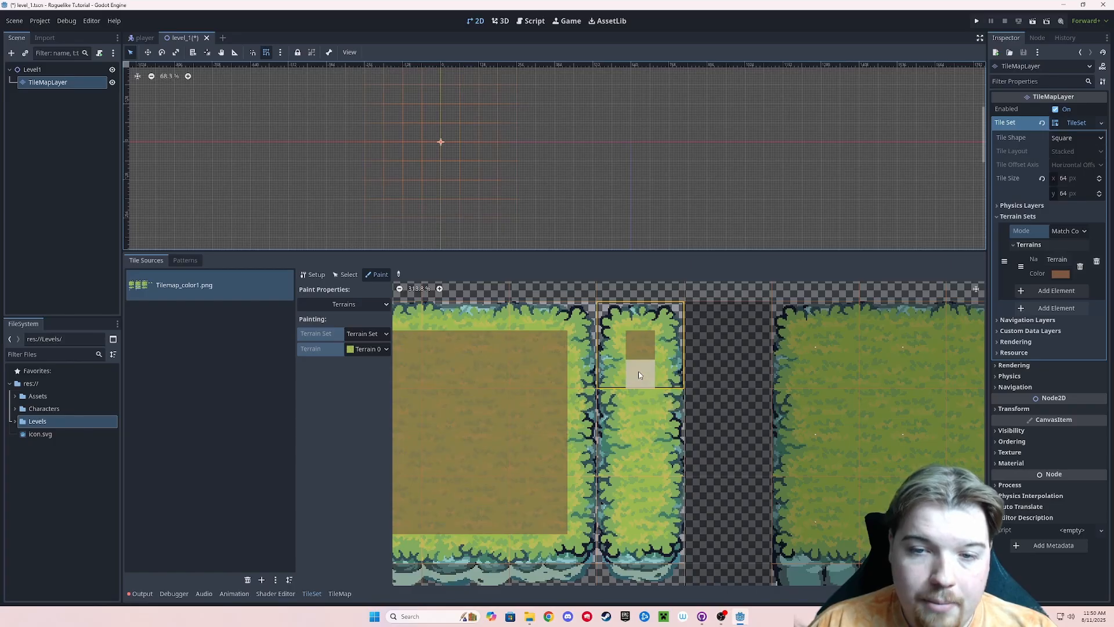
middle_click_drag(644, 515, 639, 471)
left_click(639, 471)
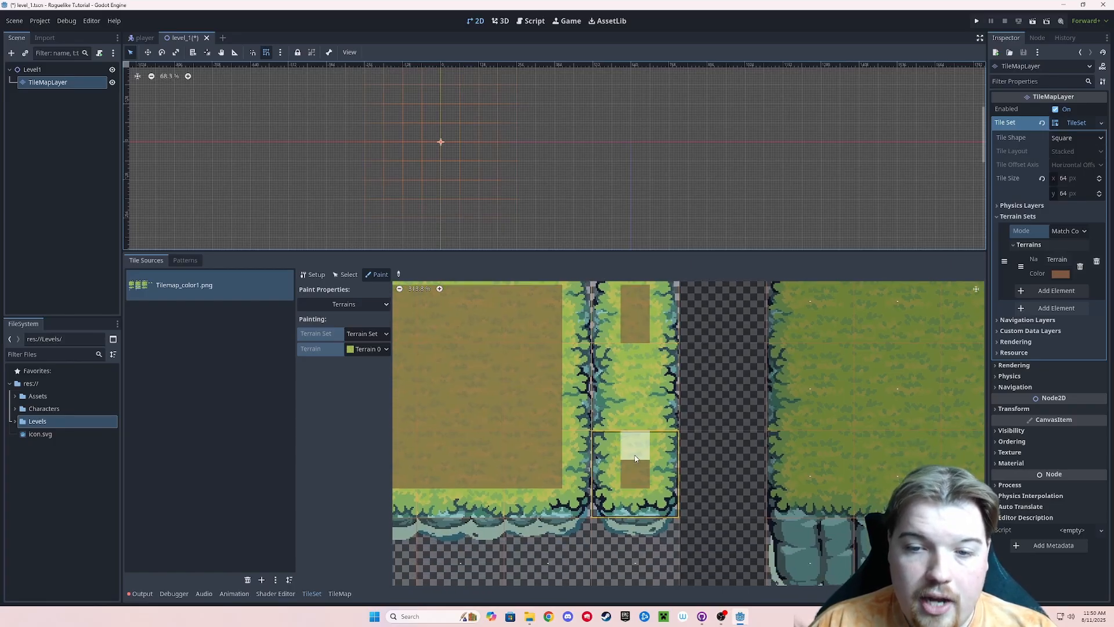
middle_click_drag(635, 386, 639, 414)
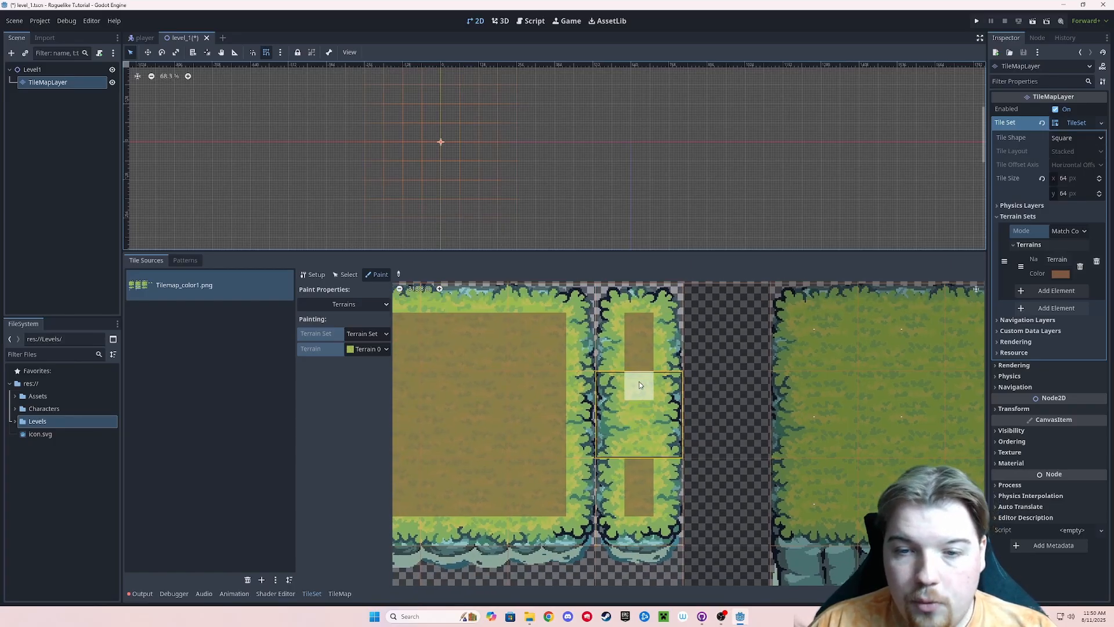
left_click_drag(639, 382, 641, 410)
scroll(605, 528, "down", 3)
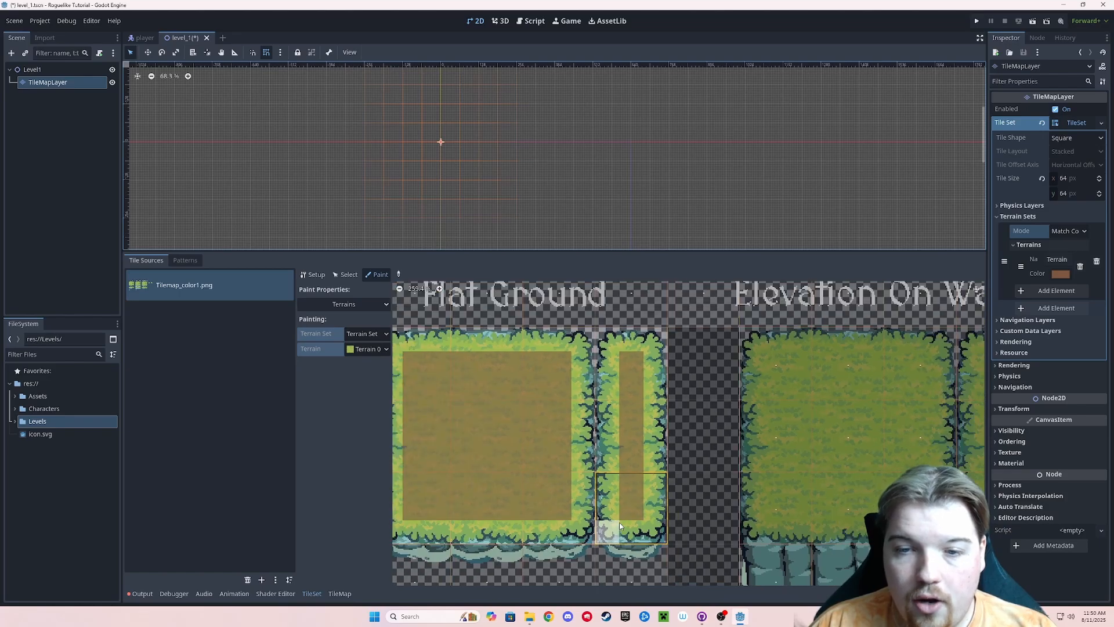
- Paint Terrain 0 on the single Flat Ground tile's centre and along the horizontal strip's middle, and return to the TileMap editor
middle_click_drag(591, 535, 704, 367)
scroll(662, 450, "up", 2)
middle_click_drag(756, 476, 673, 448)
left_click(675, 449)
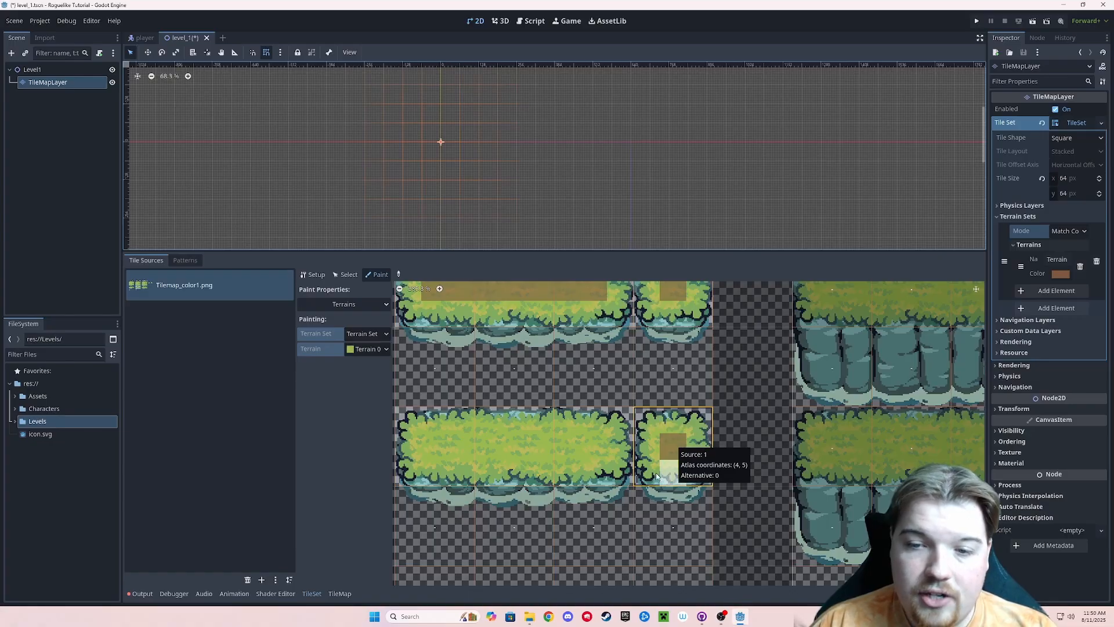
middle_click_drag(607, 437, 685, 446)
scroll(685, 446, "down", 1)
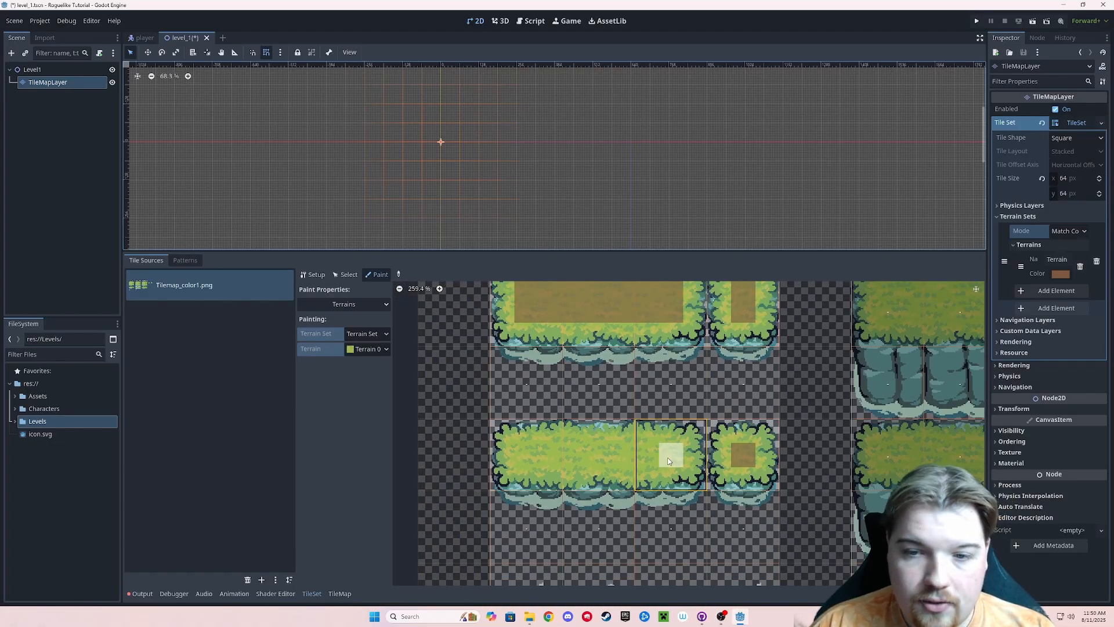
left_click_drag(667, 453, 519, 461)
scroll(518, 462, "down", 4)
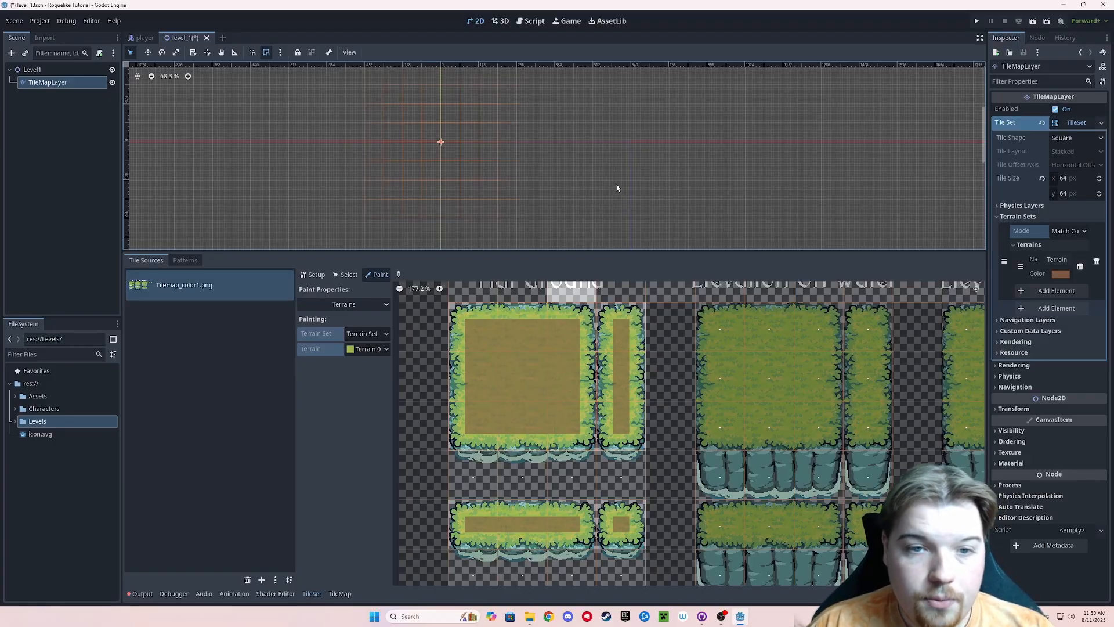
left_click(341, 594)
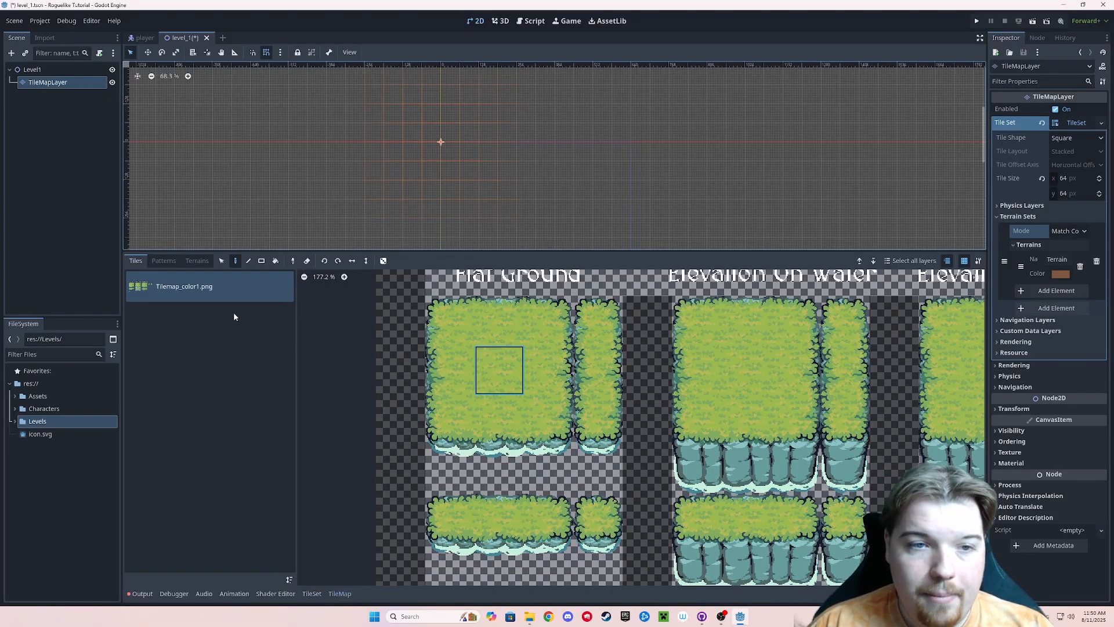
- Paint a two-row strip of Terrain 0 grass just below the scene origin, with the lower row extending two tiles further right
left_click(197, 261)
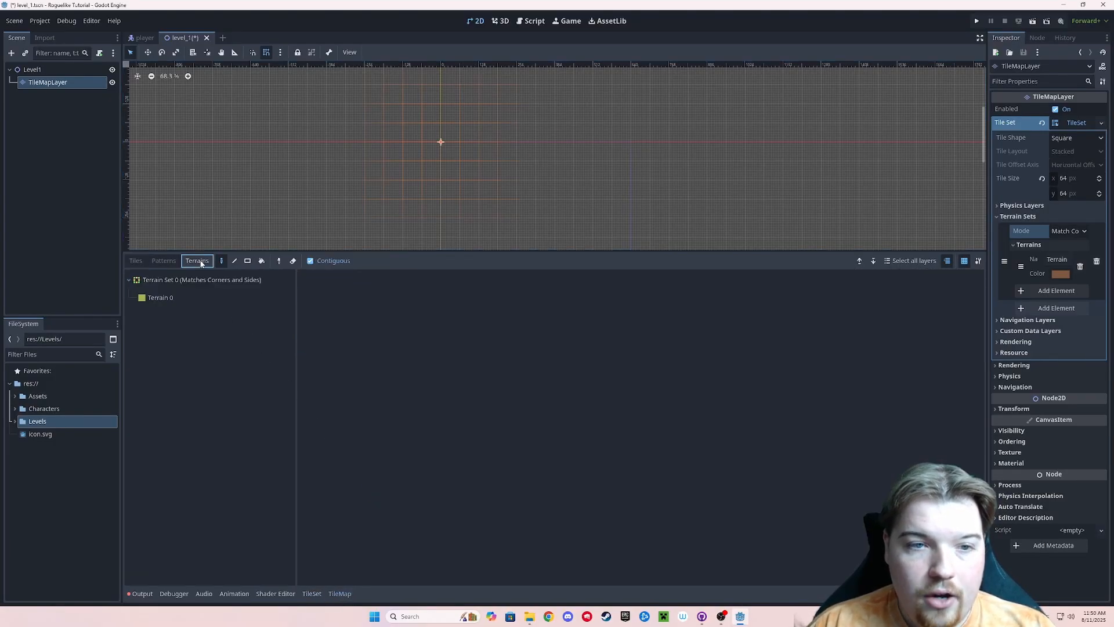
left_click(183, 301)
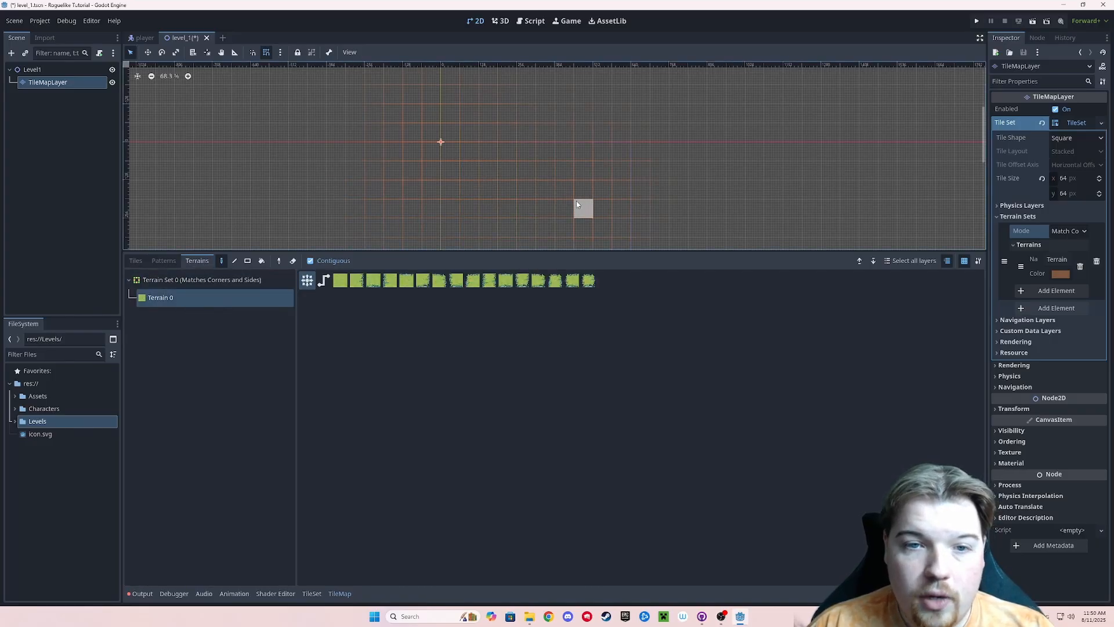
middle_click_drag(575, 170, 549, 118)
mouse_move(447, 139)
left_mouse_down()
mouse_move(577, 154)
mouse_move(447, 154)
left_mouse_up()
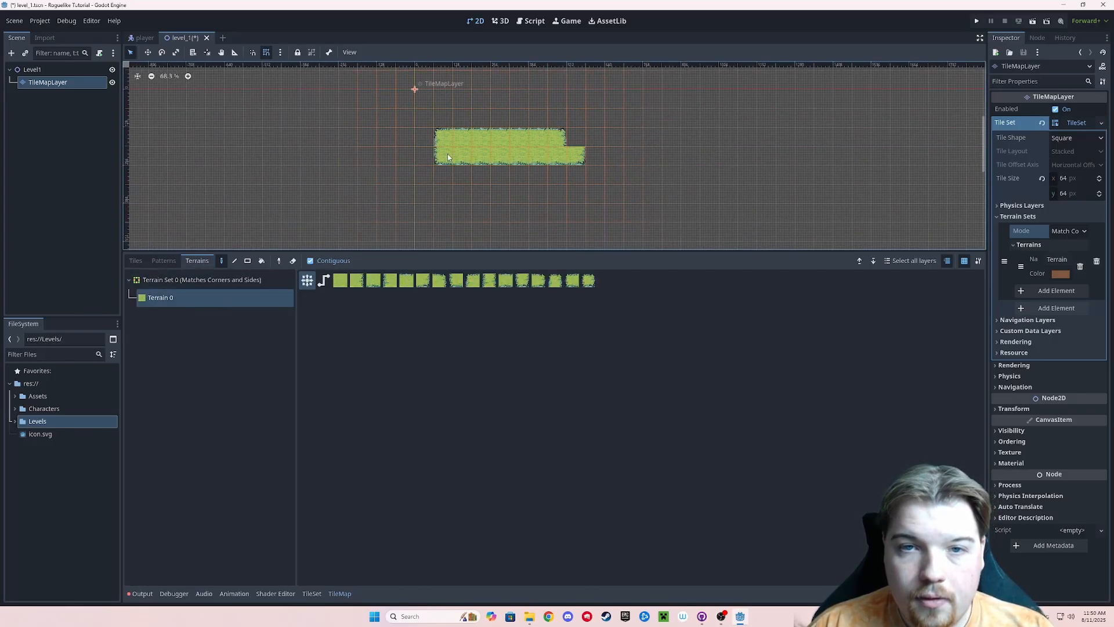
left_click(575, 144)
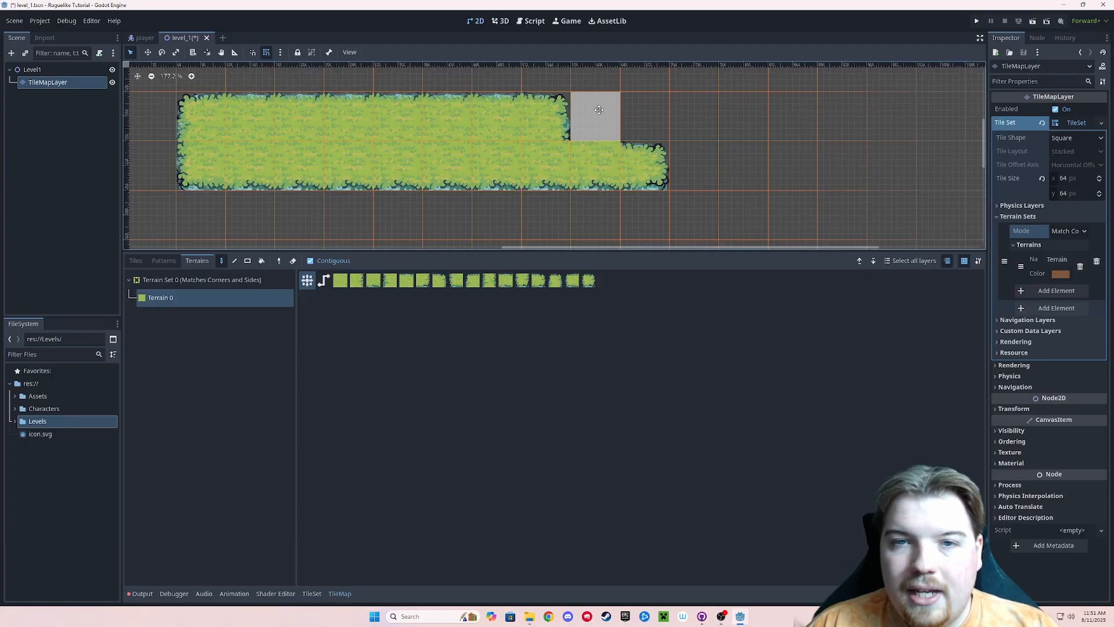
middle_click_drag(599, 110, 625, 176)
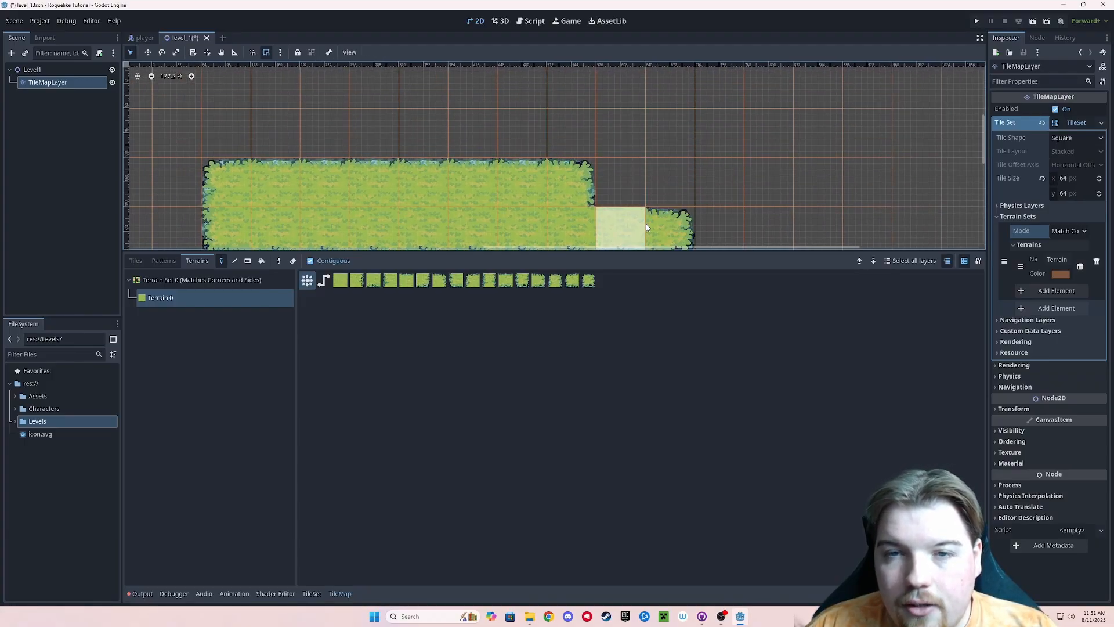
scroll(645, 220, "up", 3)
middle_click_drag(659, 225, 656, 147)
left_click(652, 145)
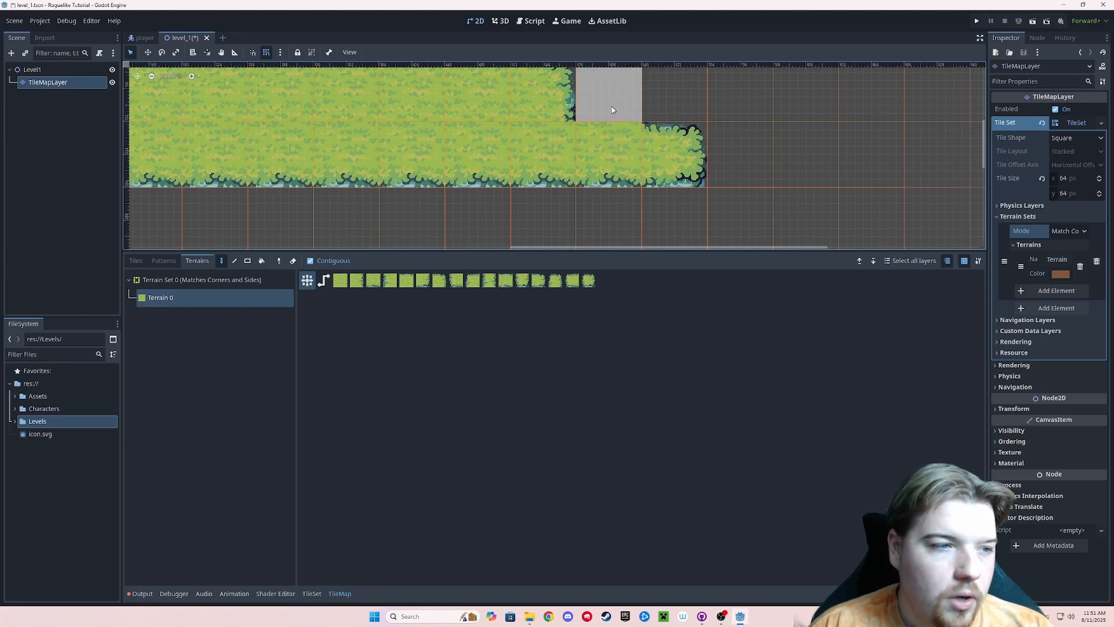
middle_click_drag(612, 110, 628, 150)
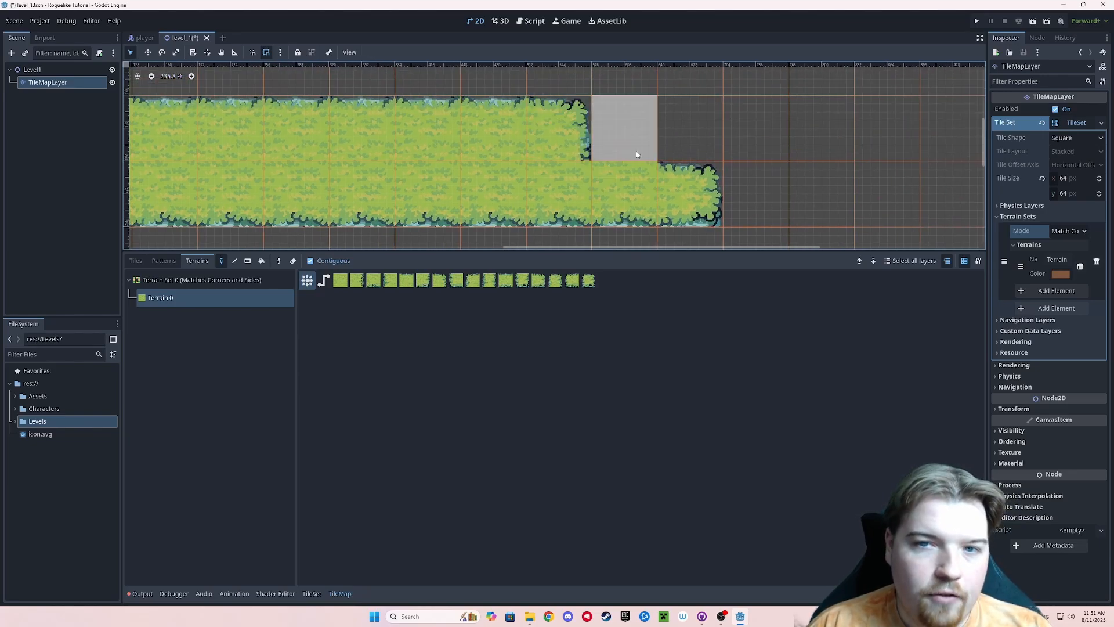
scroll(607, 142, "down", 10)
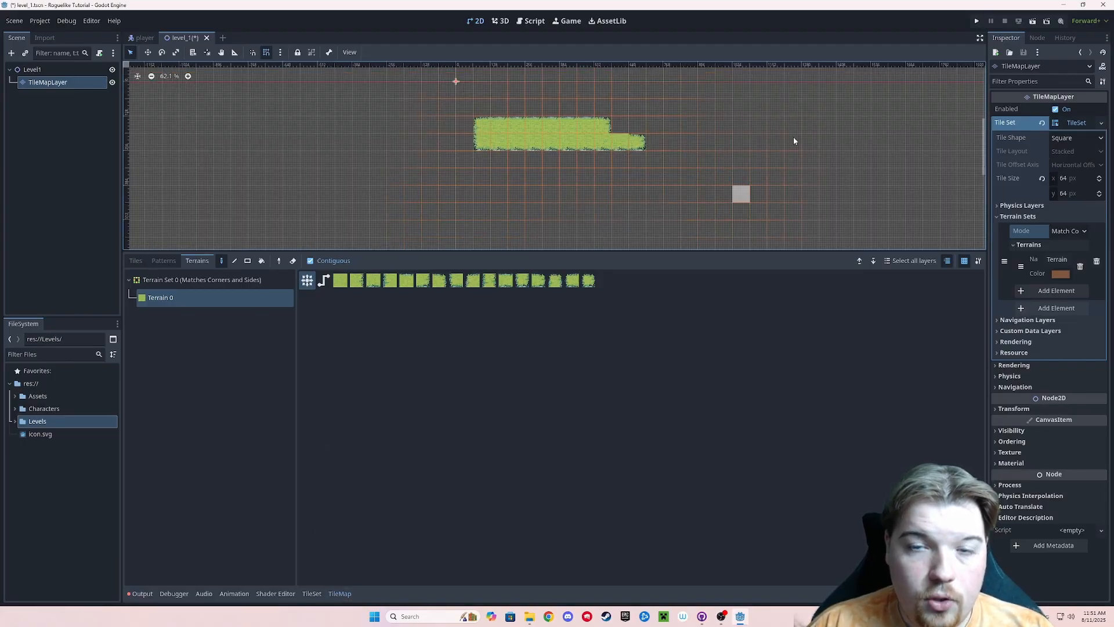
- Shrink the TileMap editor's height so the level canvas gets most of the space
left_click(340, 594)
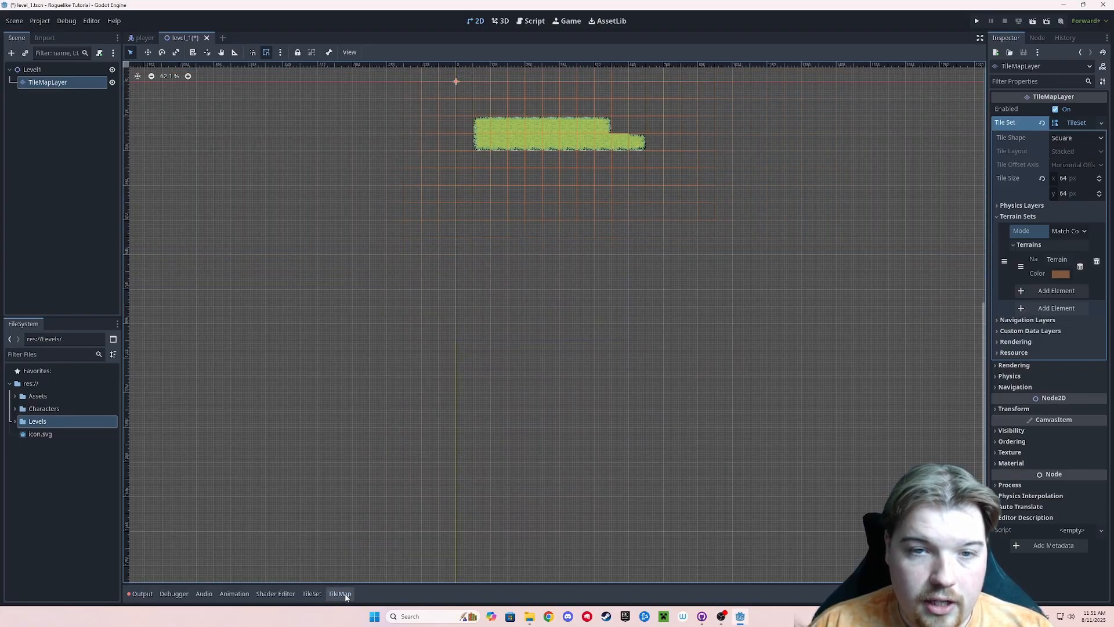
scroll(566, 205, "up", 3)
middle_click_drag(567, 204, 581, 335)
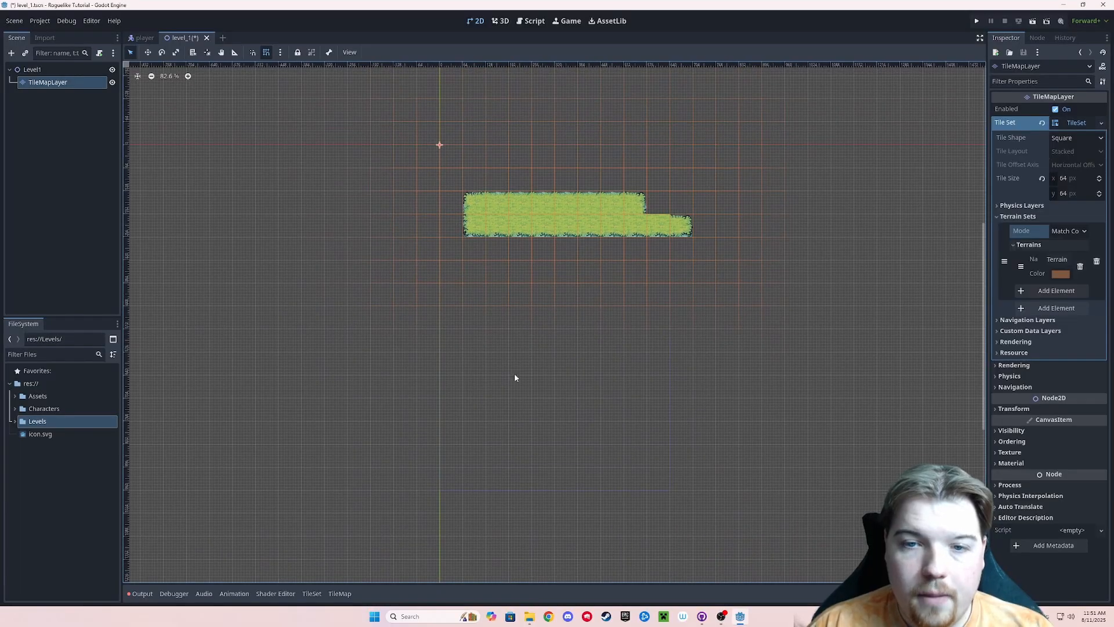
left_click(340, 594)
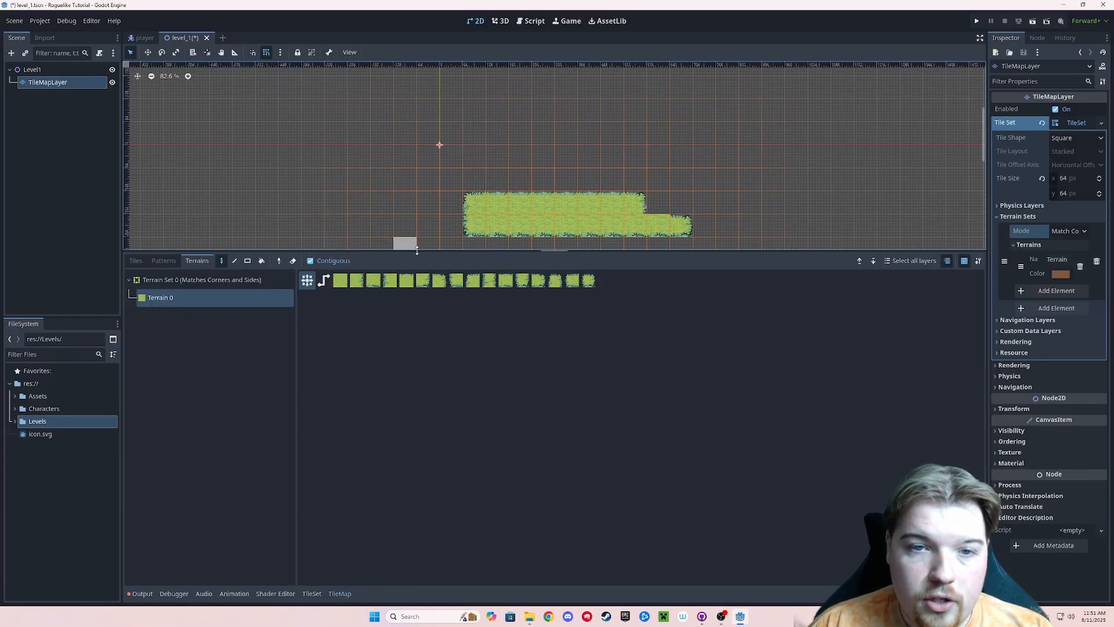
left_click_drag(416, 254, 431, 525)
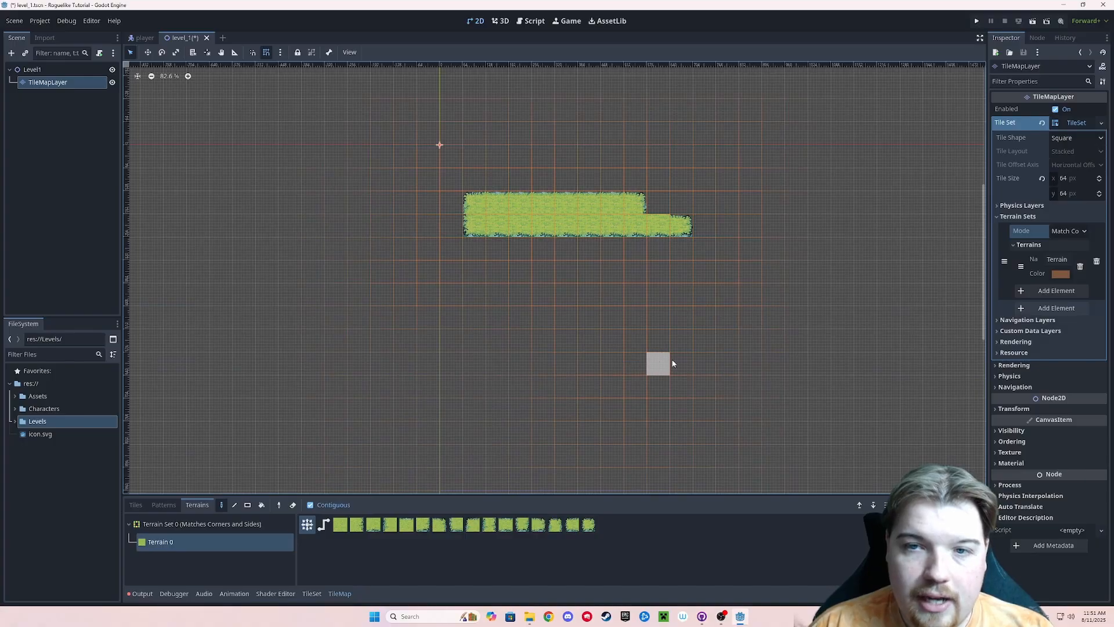
middle_click_drag(674, 364, 615, 334)
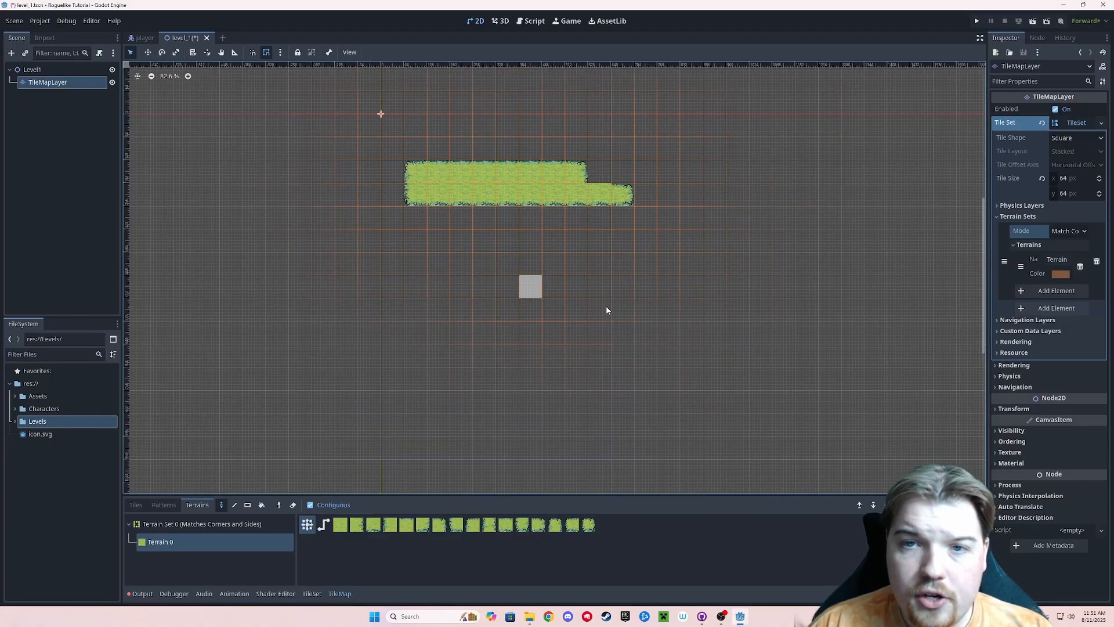
- Fill a rectangle of Terrain 0 grass 10 tiles wide and 15 tiles high from the scene origin with the Rect tool
left_click(248, 506)
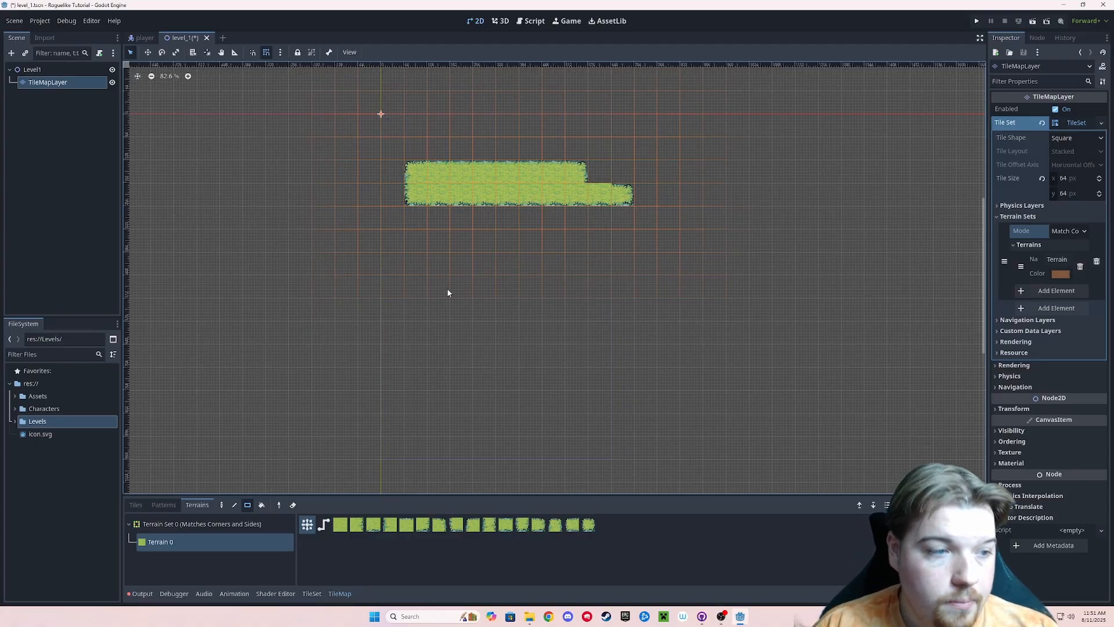
scroll(454, 197, "up", 4)
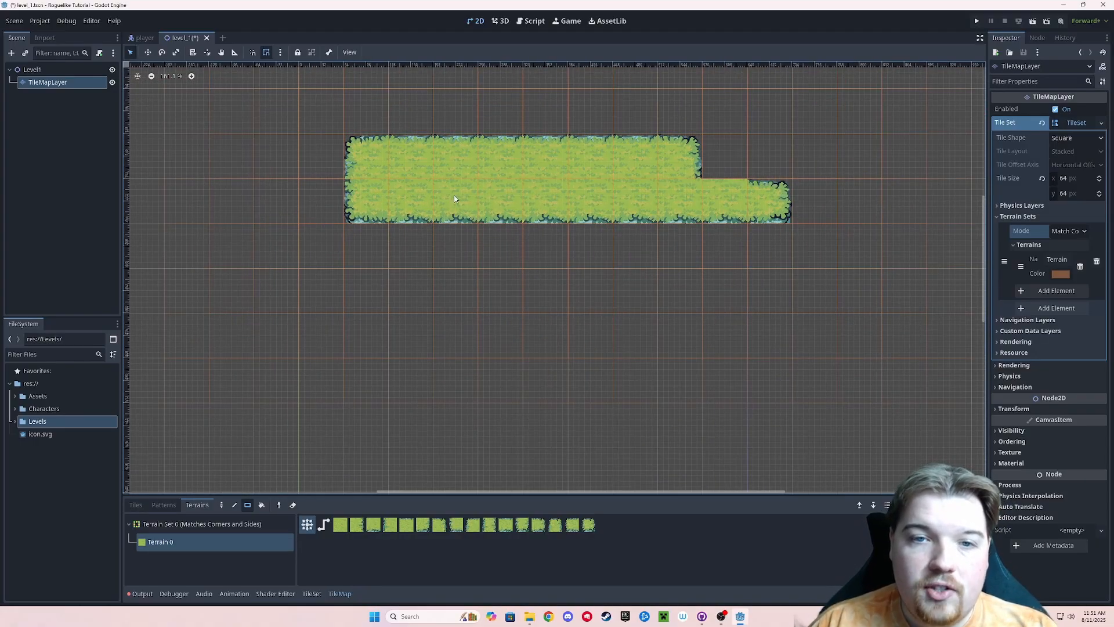
scroll(470, 190, "down", 3)
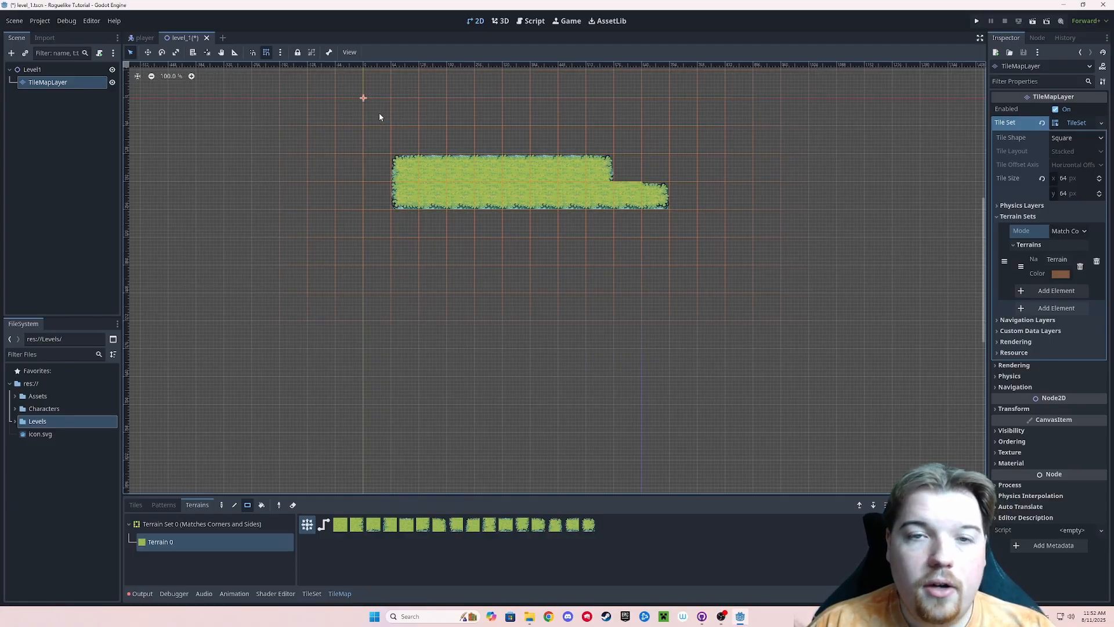
scroll(379, 116, "down", 1)
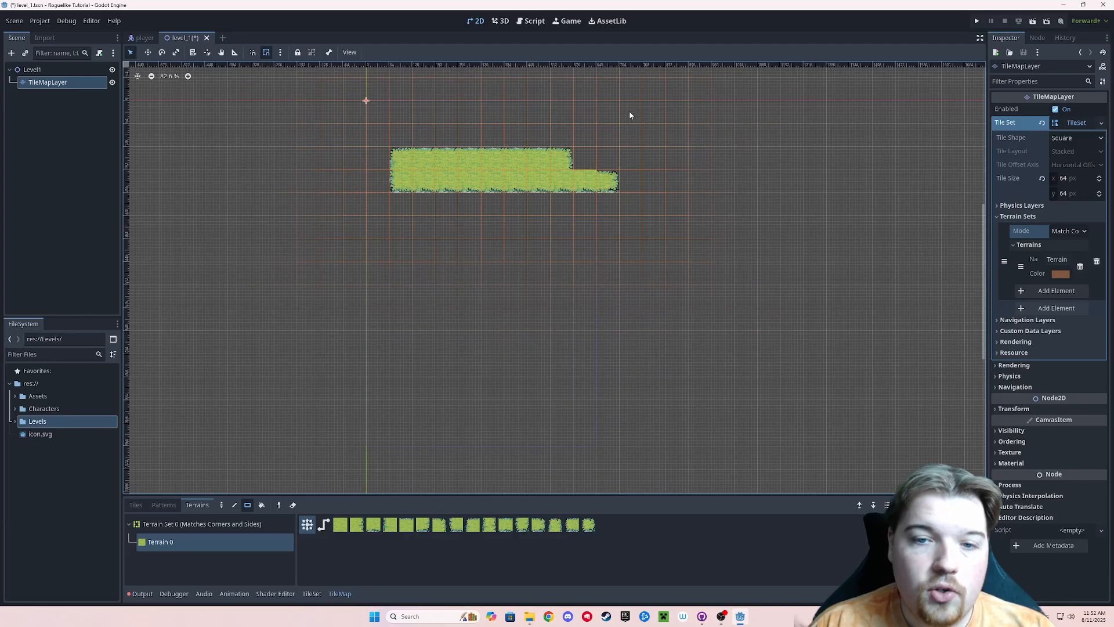
left_click_drag(591, 440, 372, 114)
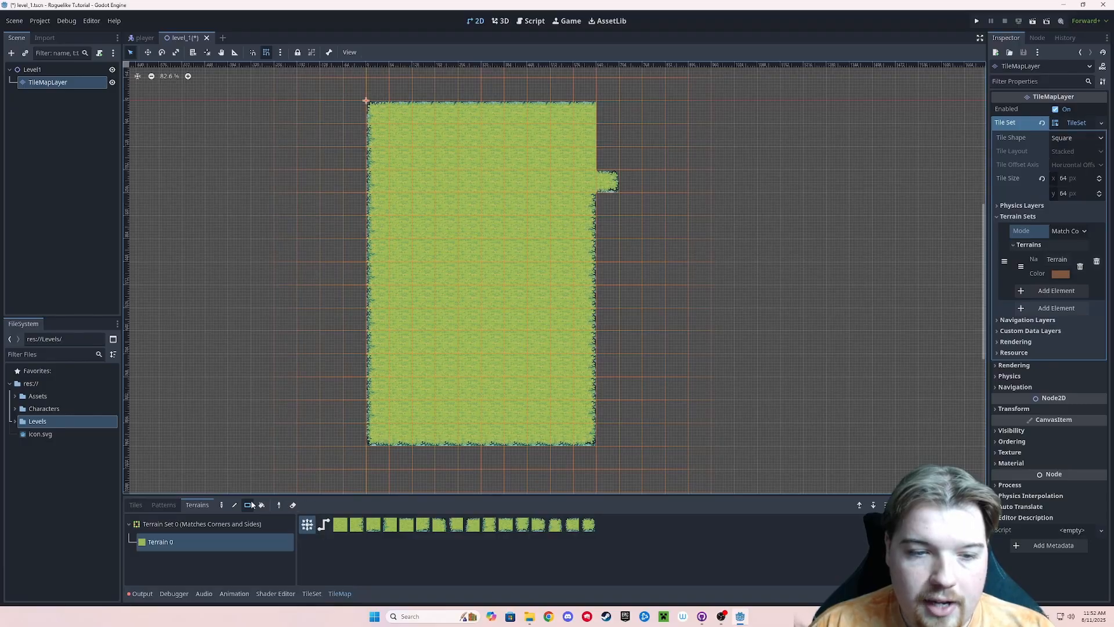
- Erase the leftover grass tile outside the rectangle's right edge and repaint the 10 by 15 tile area so its borders match
right_click(608, 182)
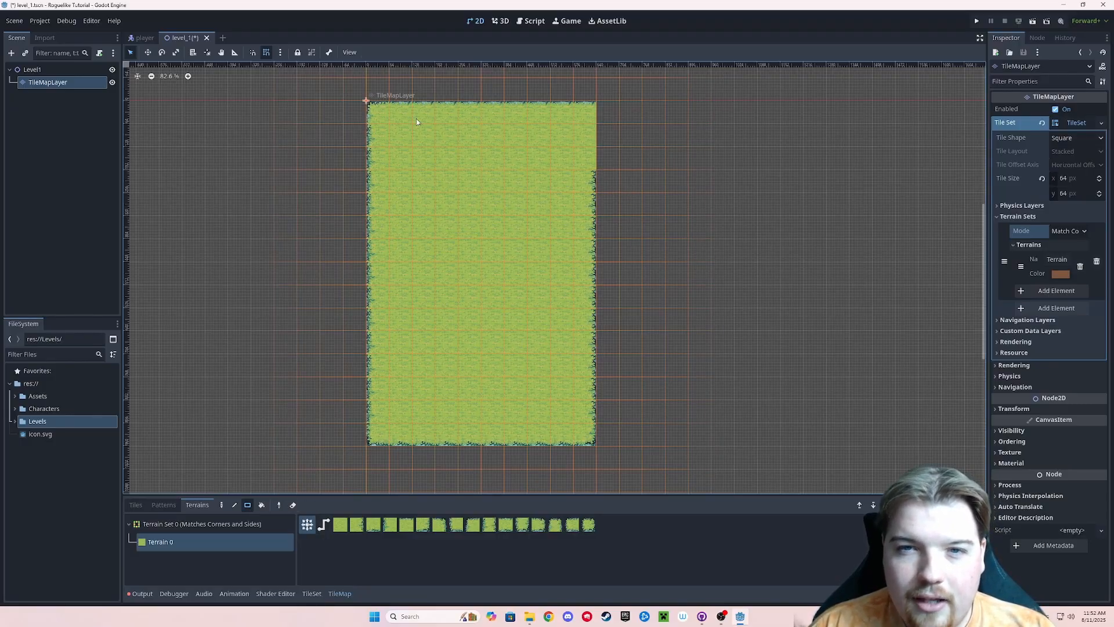
mouse_move(378, 119)
left_mouse_down()
mouse_move(492, 281)
mouse_move(580, 377)
mouse_move(588, 440)
left_mouse_up()
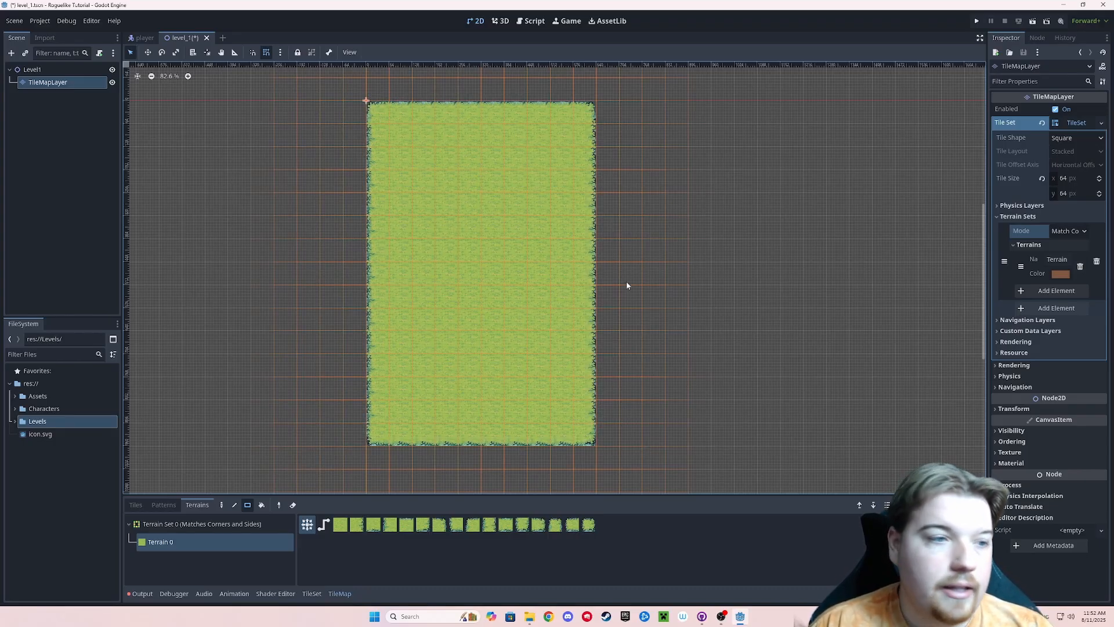
scroll(477, 260, "up", 1)
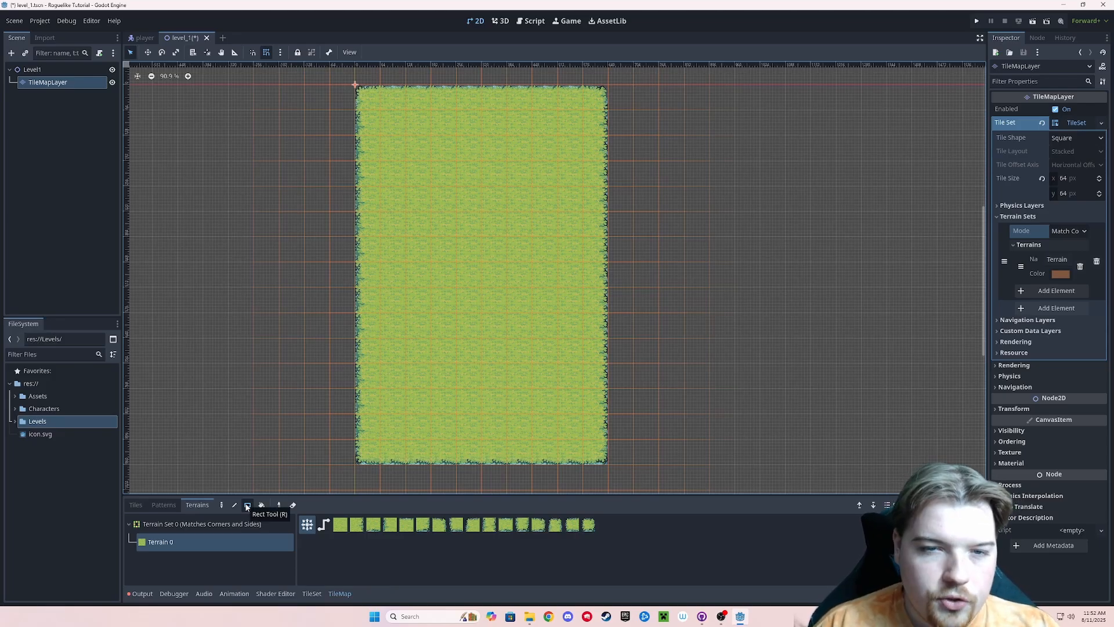
left_click(222, 505)
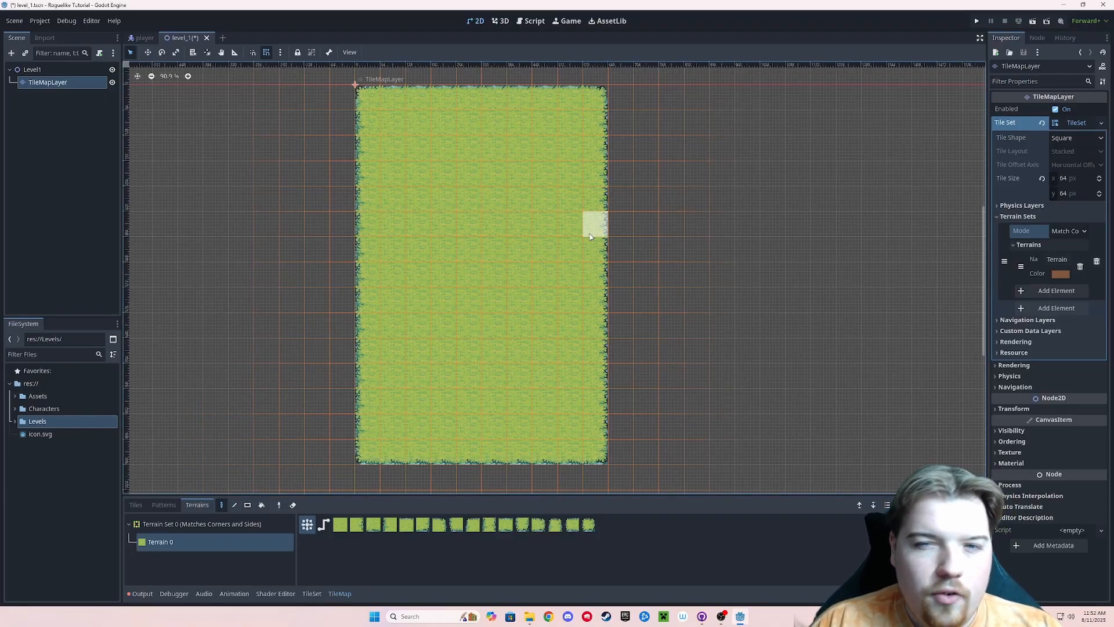
scroll(580, 214, "down", 1)
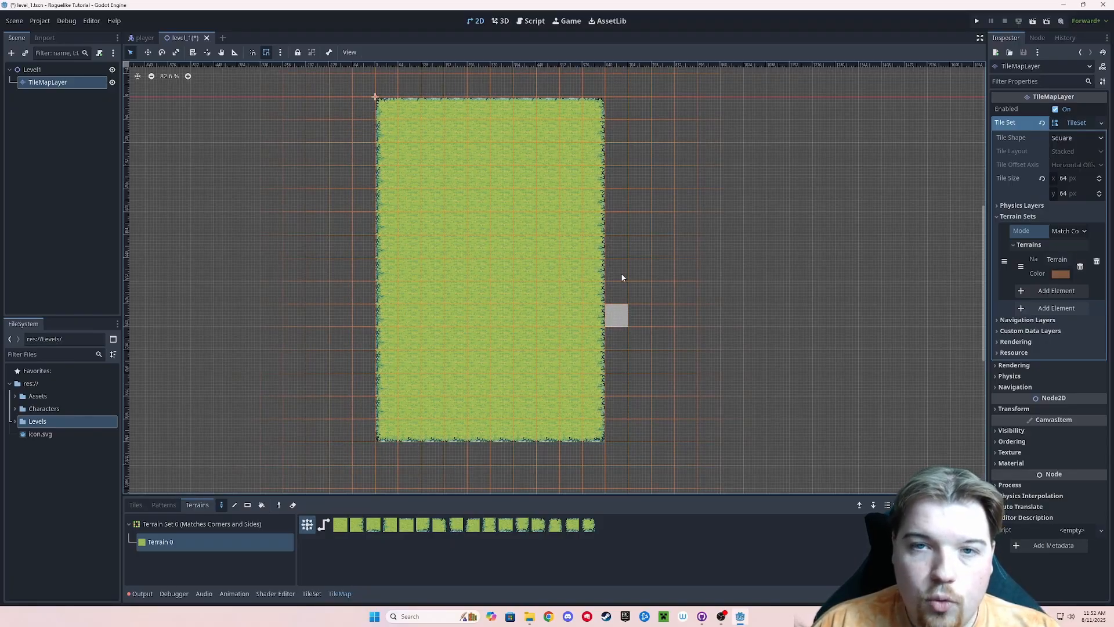
- Set the project's window Viewport Width to 64*10
left_click(32, 22)
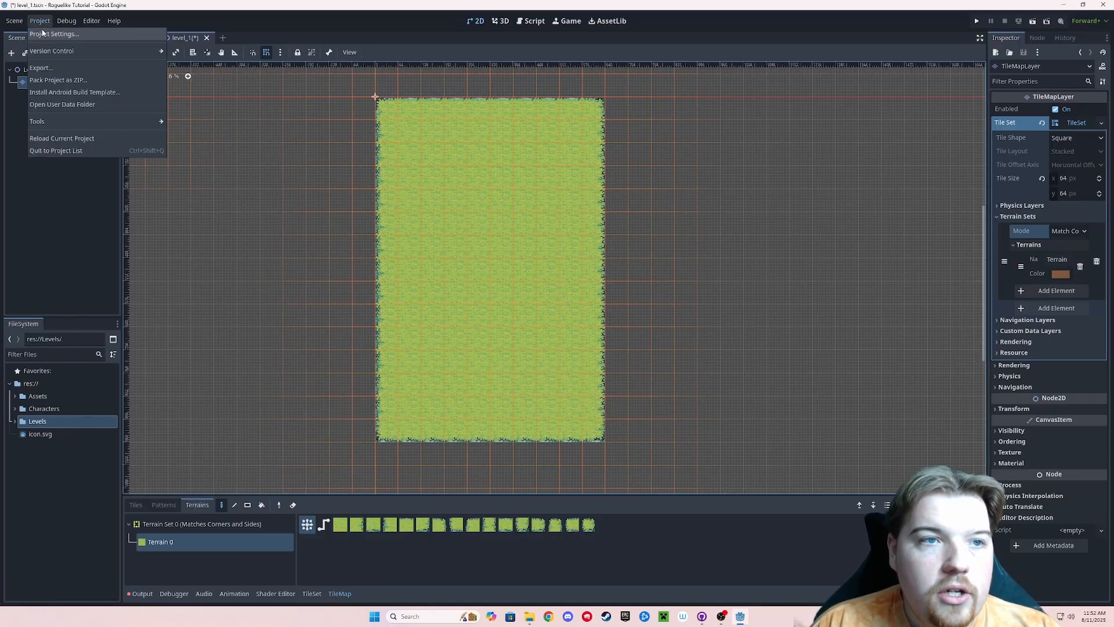
left_click(44, 31)
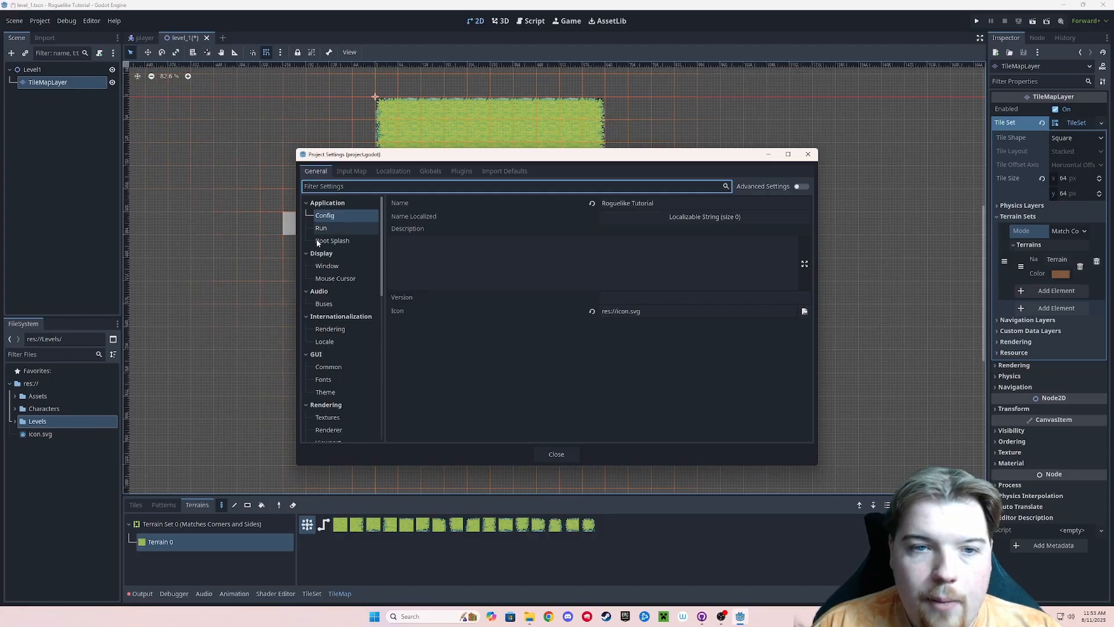
left_click(334, 266)
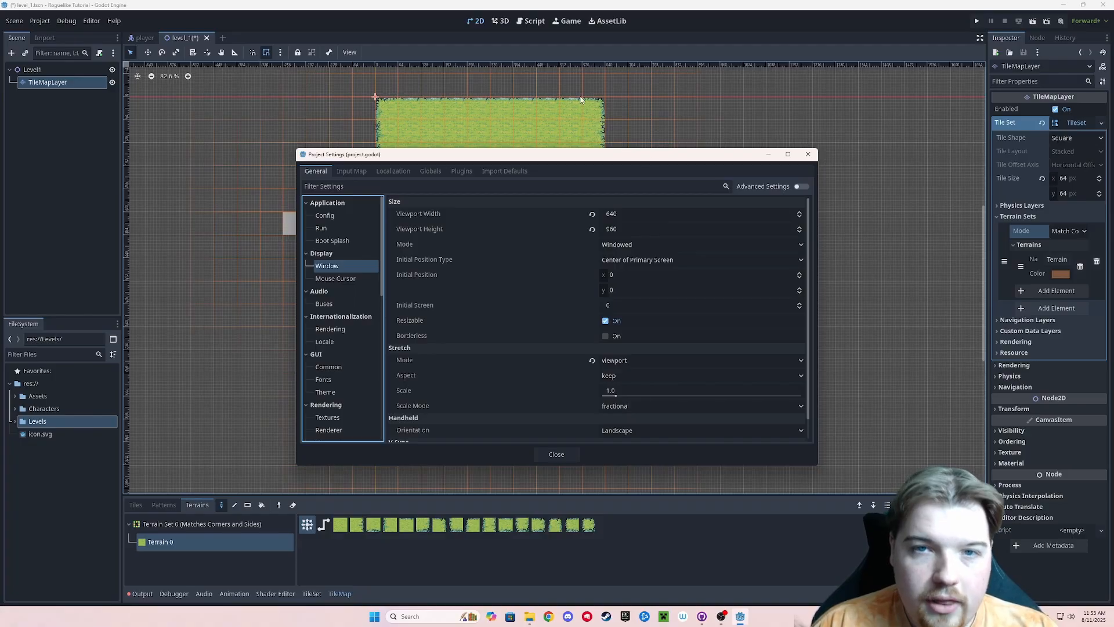
left_click(630, 215)
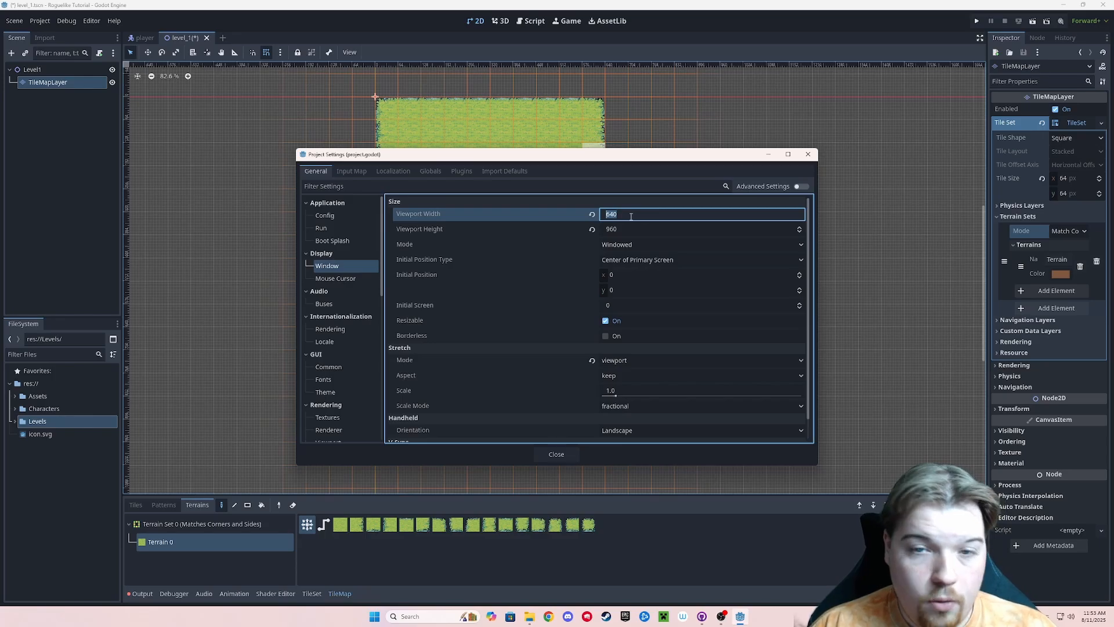
type("64")
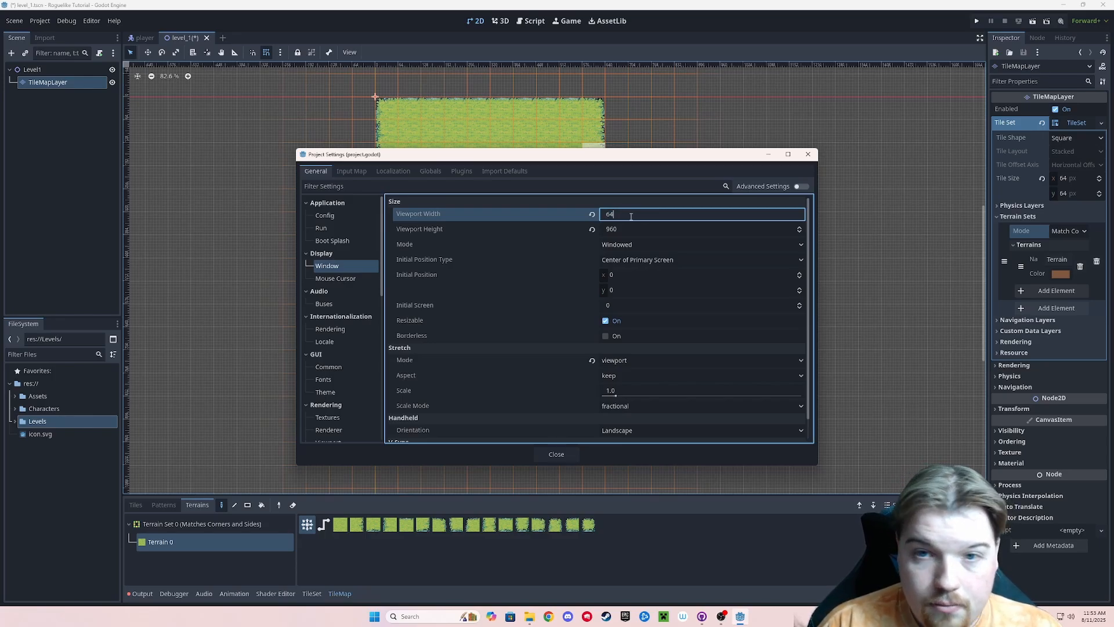
type("*")
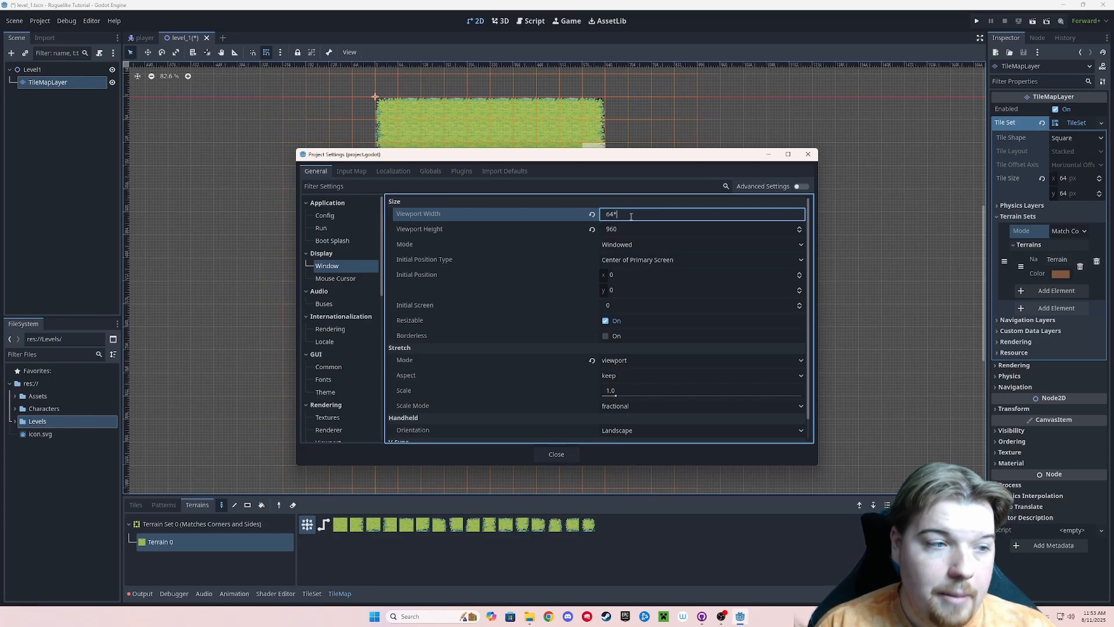
type("10")
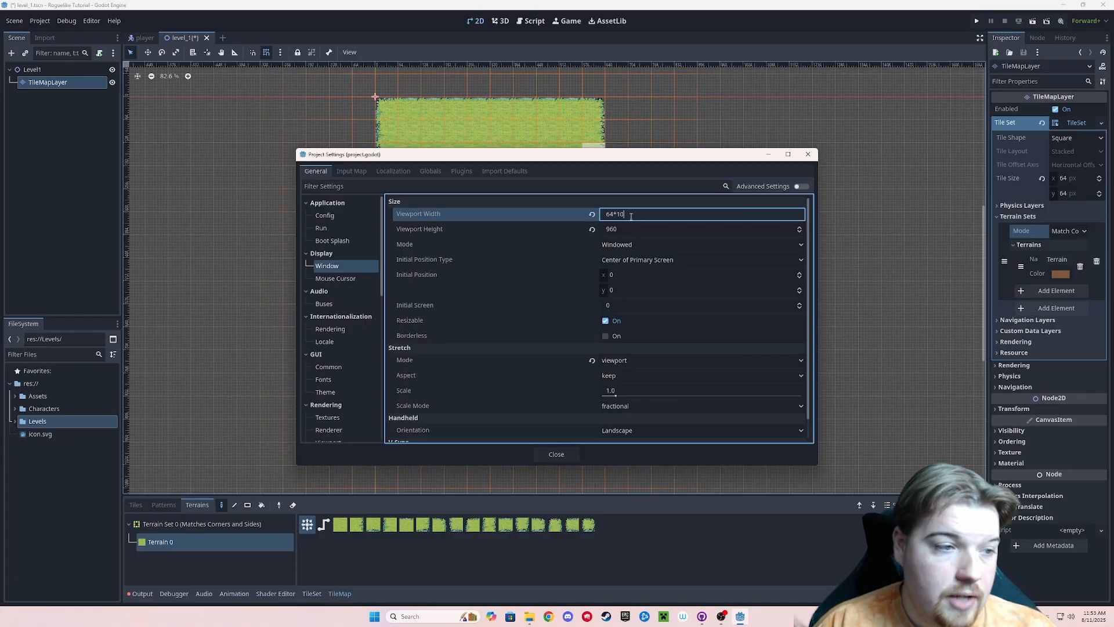
key("Return")
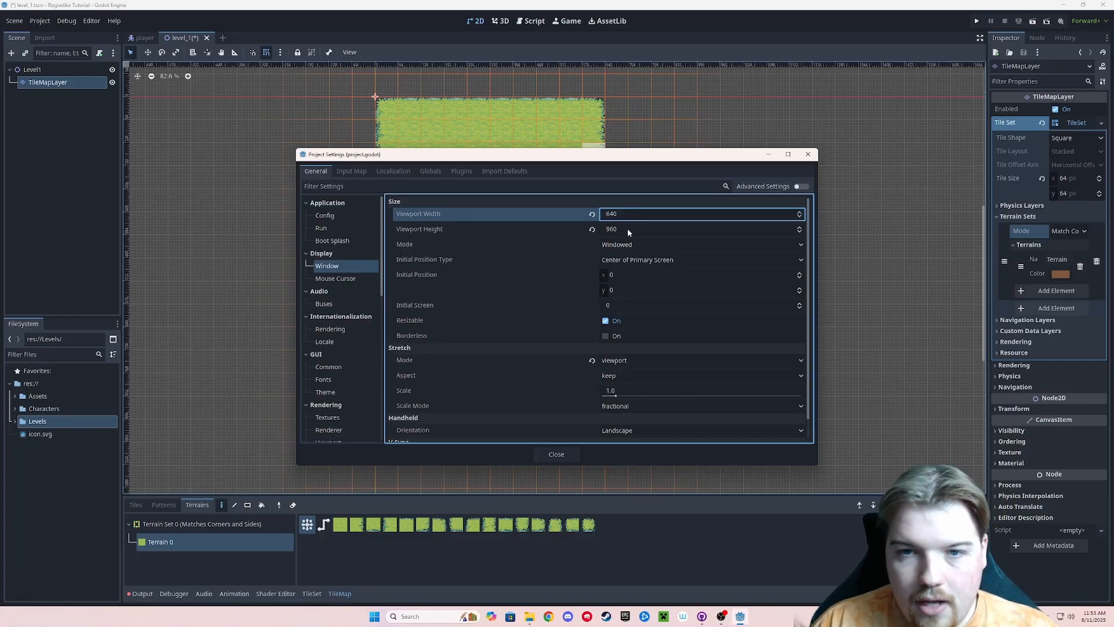
- Keep the window's stretch mode on viewport, set its Scale Mode to integer, and close the project settings
left_click(644, 230)
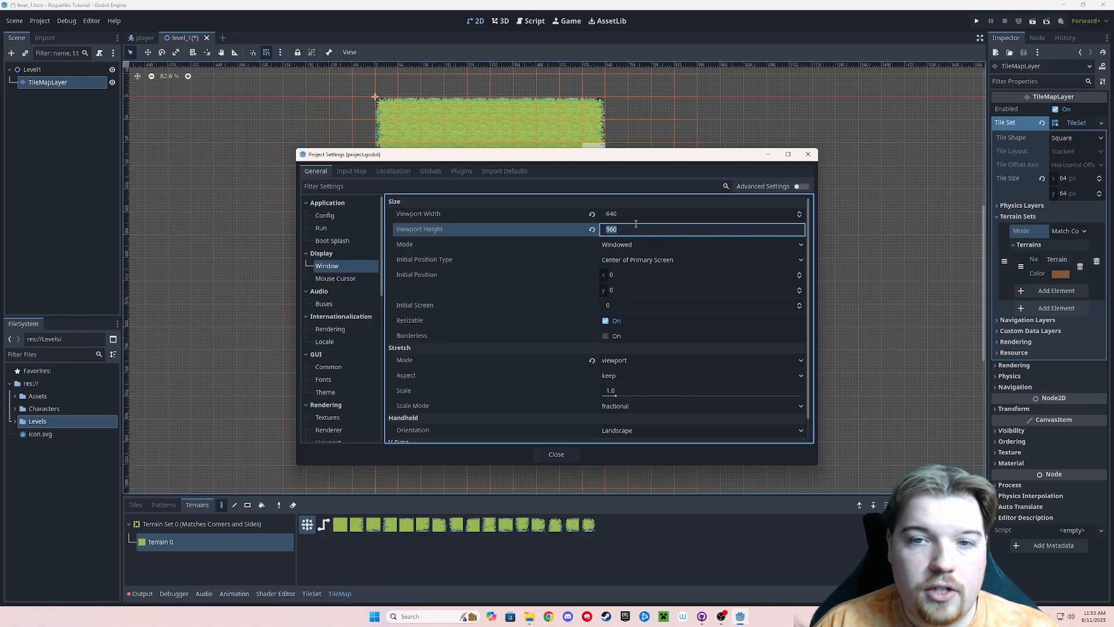
scroll(413, 350, "down", 1)
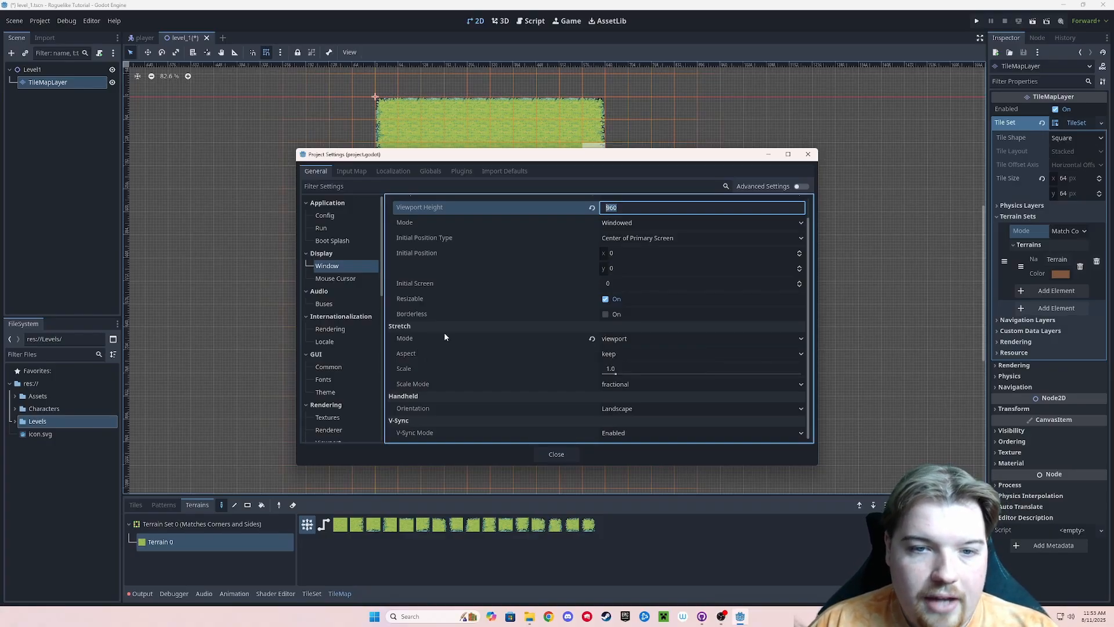
mouse_move(445, 338)
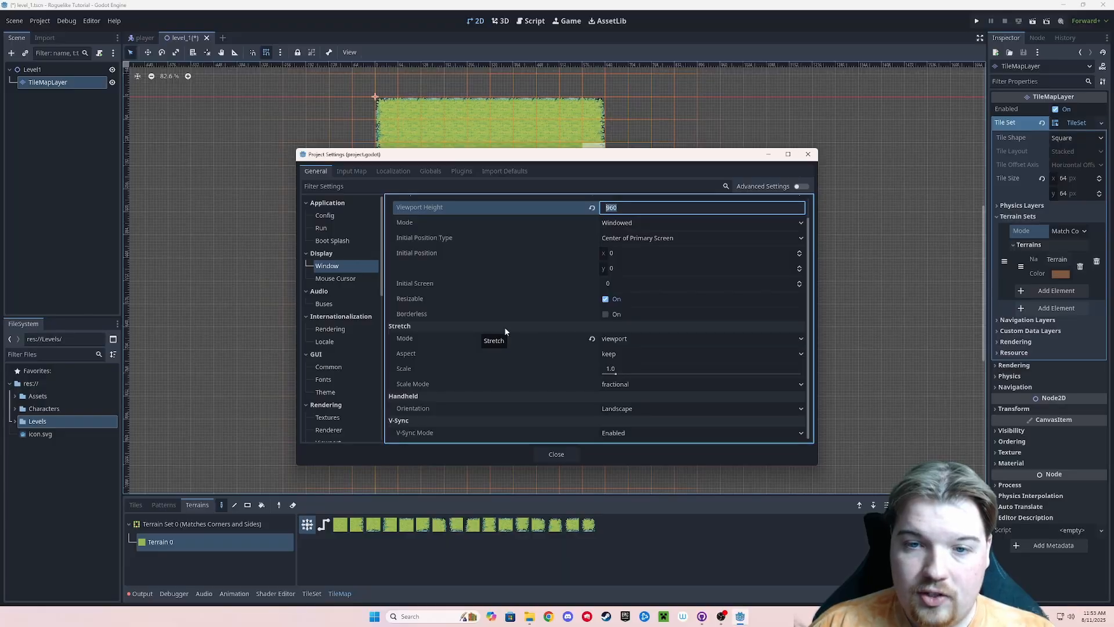
left_click(615, 340)
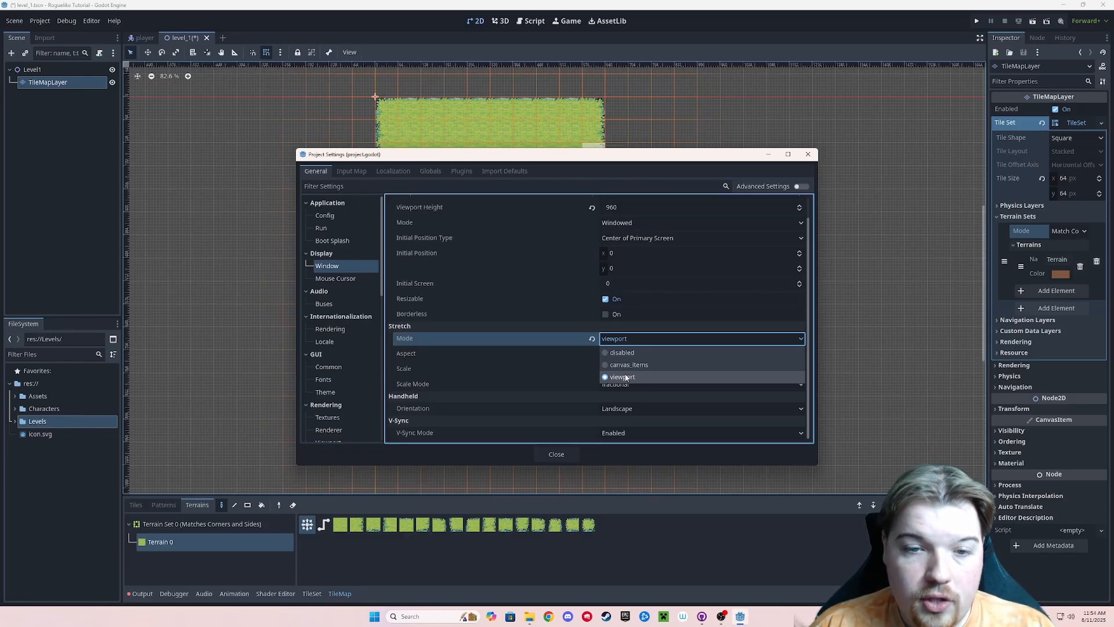
left_click(625, 377)
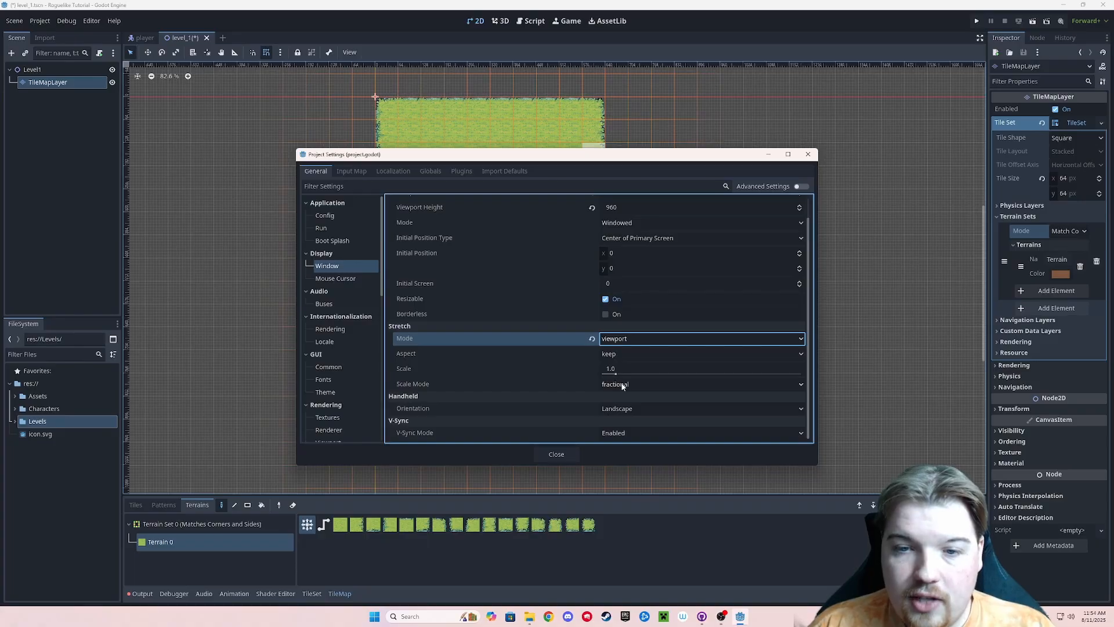
left_click(621, 384)
left_click(621, 411)
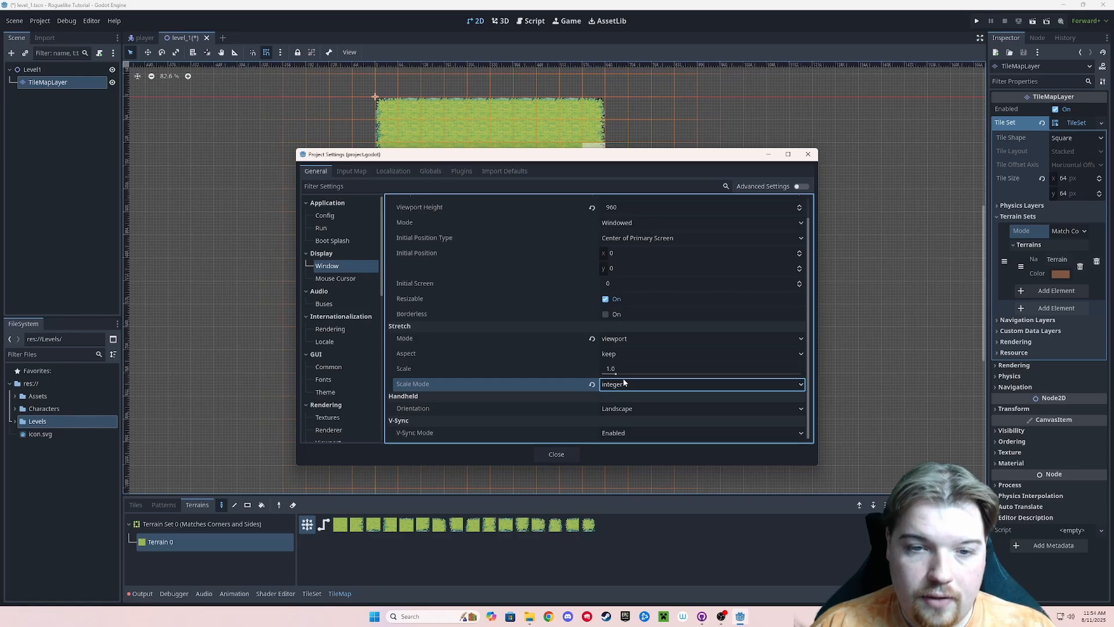
key("Escape")
- Run the current level scene to check how the grass area fits the game window, and close the game
scroll(594, 328, "up", 2)
middle_click_drag(594, 328, 595, 299)
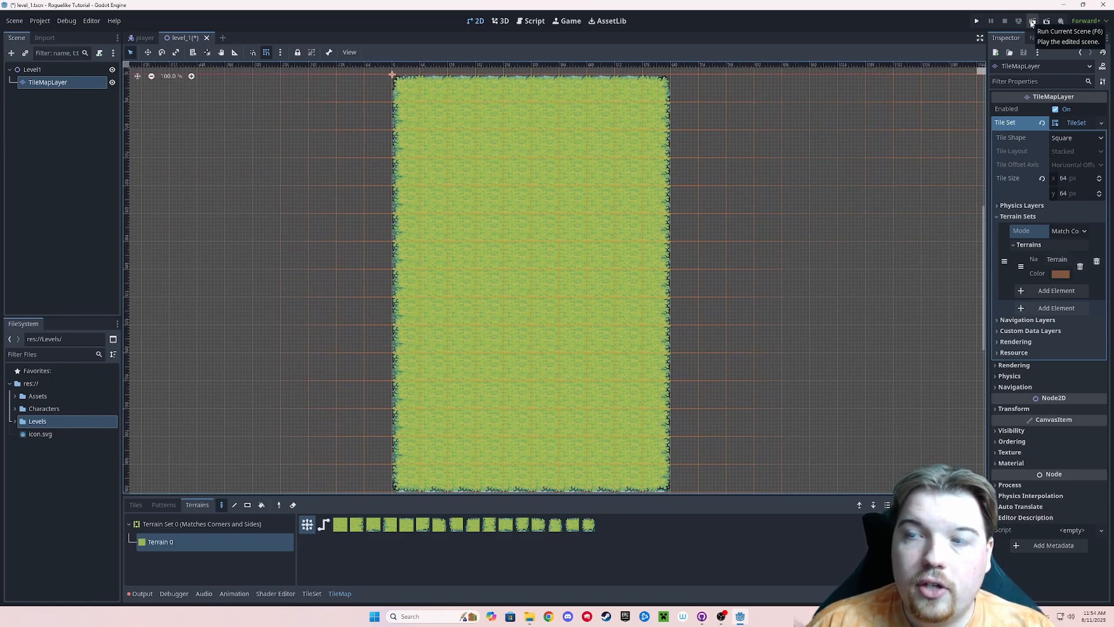
left_click(1032, 22)
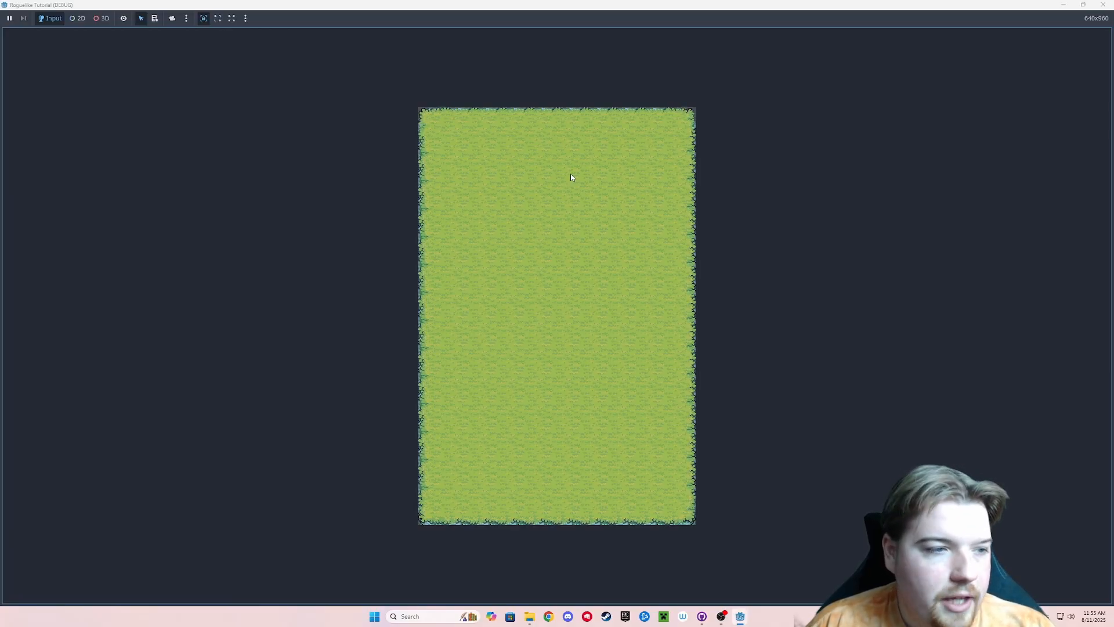
left_click(1103, 5)
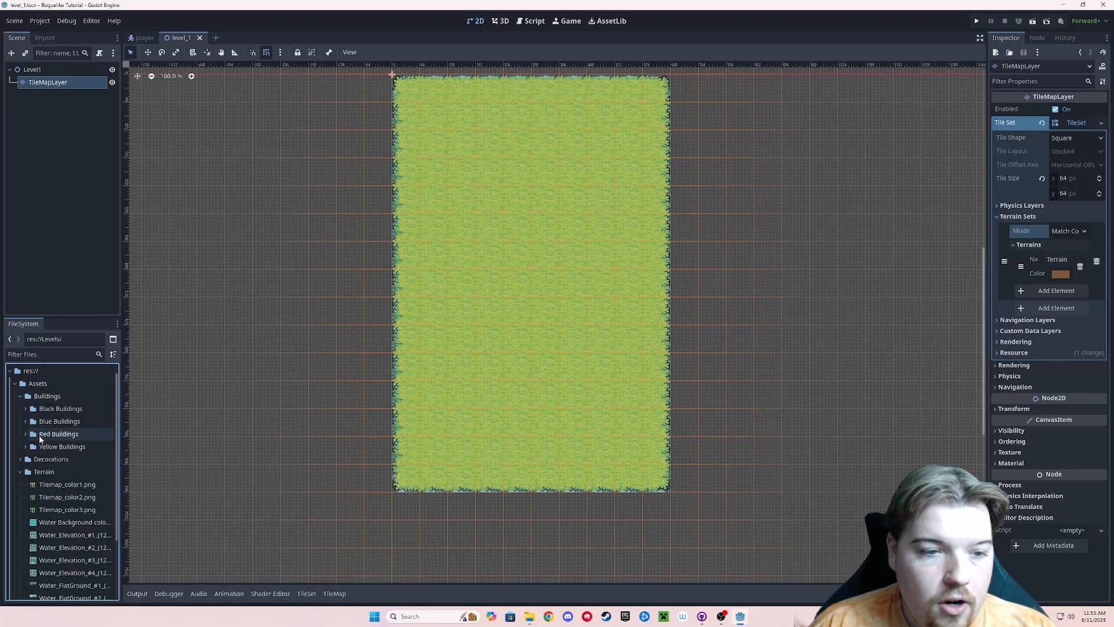
- Add the Water Background color image to the level as a sprite and snap it to the grass area's top-left corner tile
scroll(40, 439, "down", 2)
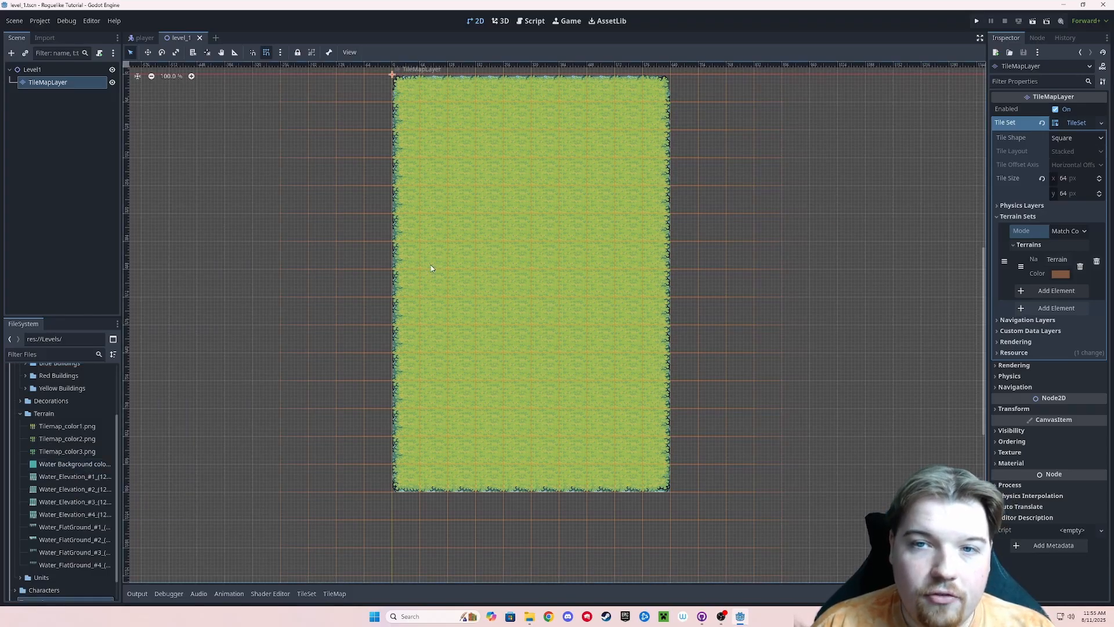
middle_click_drag(443, 226, 440, 294)
left_click_drag(65, 464, 295, 226)
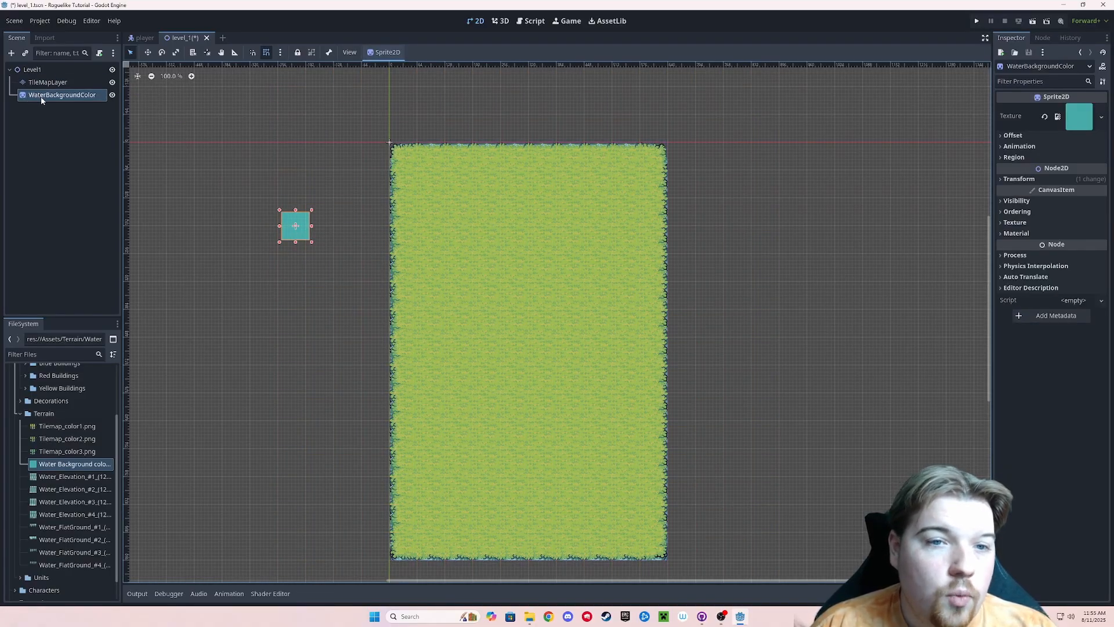
scroll(279, 322, "up", 2)
left_click_drag(277, 319, 406, 234)
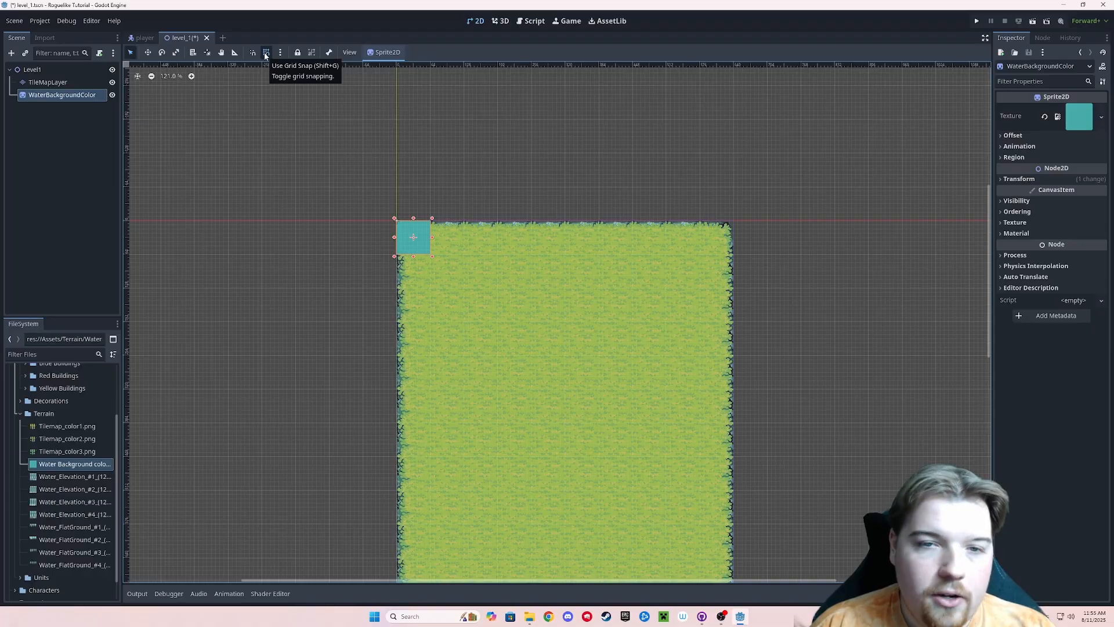
- Stretch the water background sprite to cover the whole 10 by 15 tile grass area and deselect it
scroll(433, 253, "down", 2)
middle_click_drag(434, 258, 415, 149)
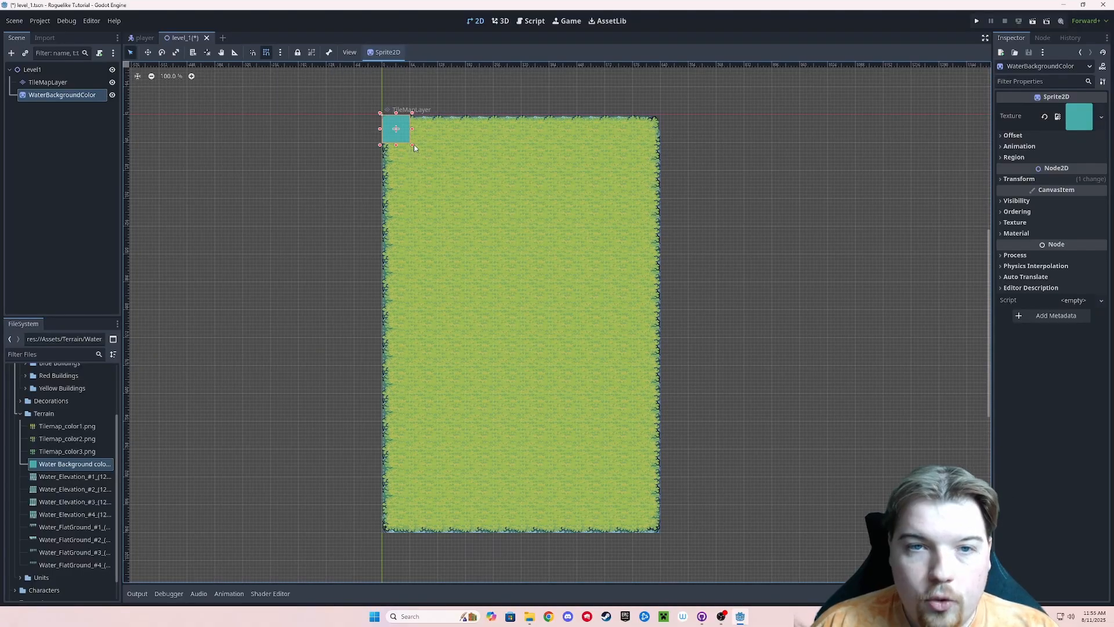
left_click_drag(413, 146, 662, 534)
key("Escape")
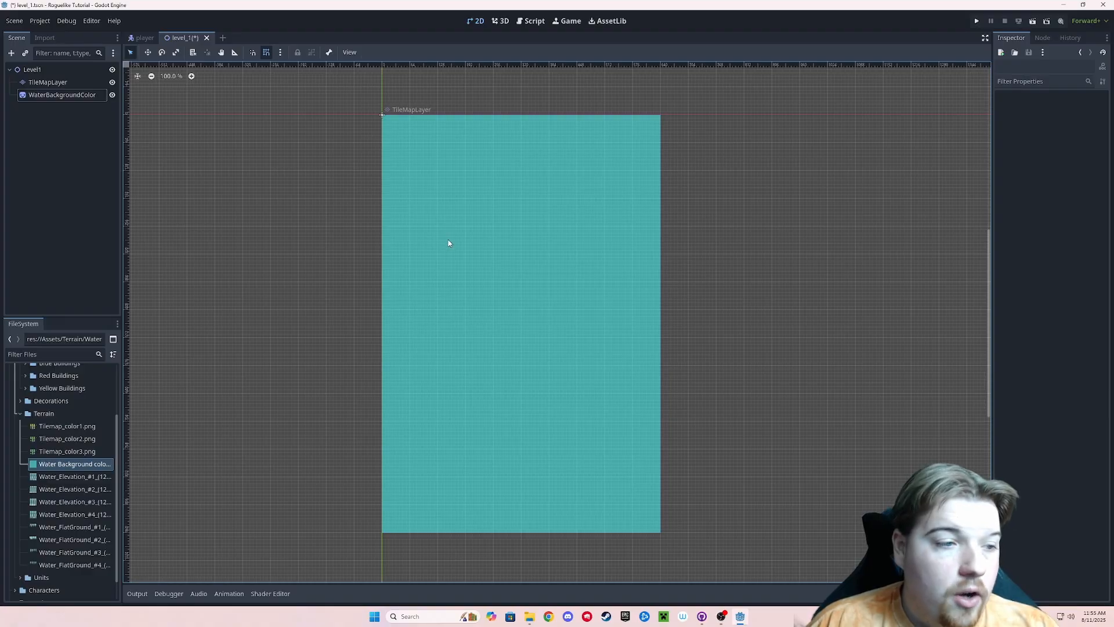
- Move WaterBackgroundColor above TileMapLayer in the scene tree so it draws behind the grass, checking it by hiding and showing TileMapLayer
left_click(49, 96)
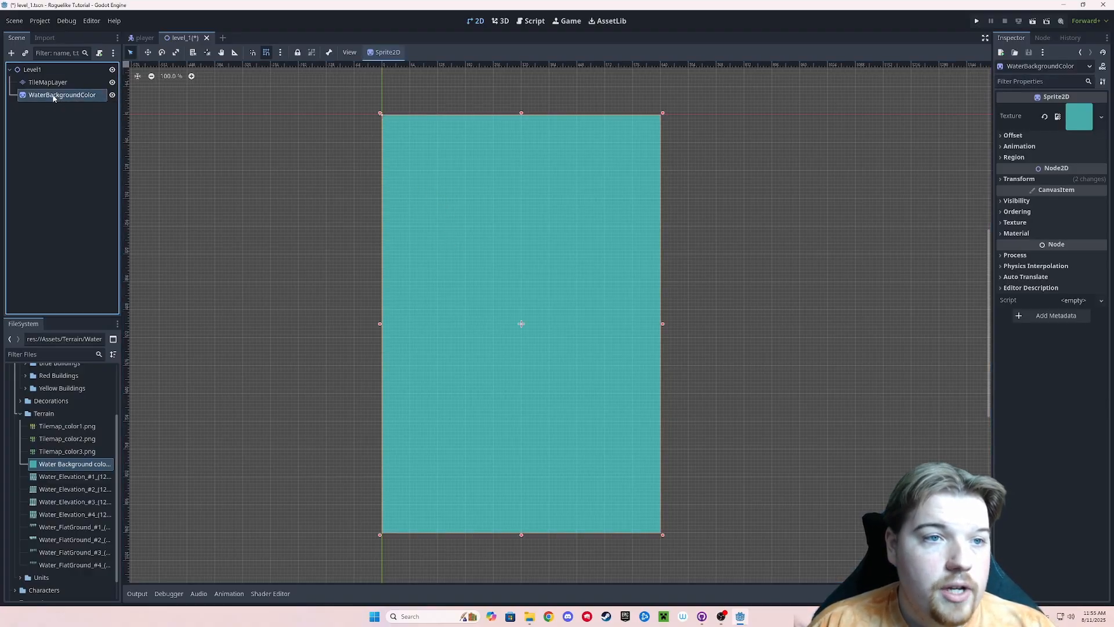
left_click_drag(55, 97, 39, 74)
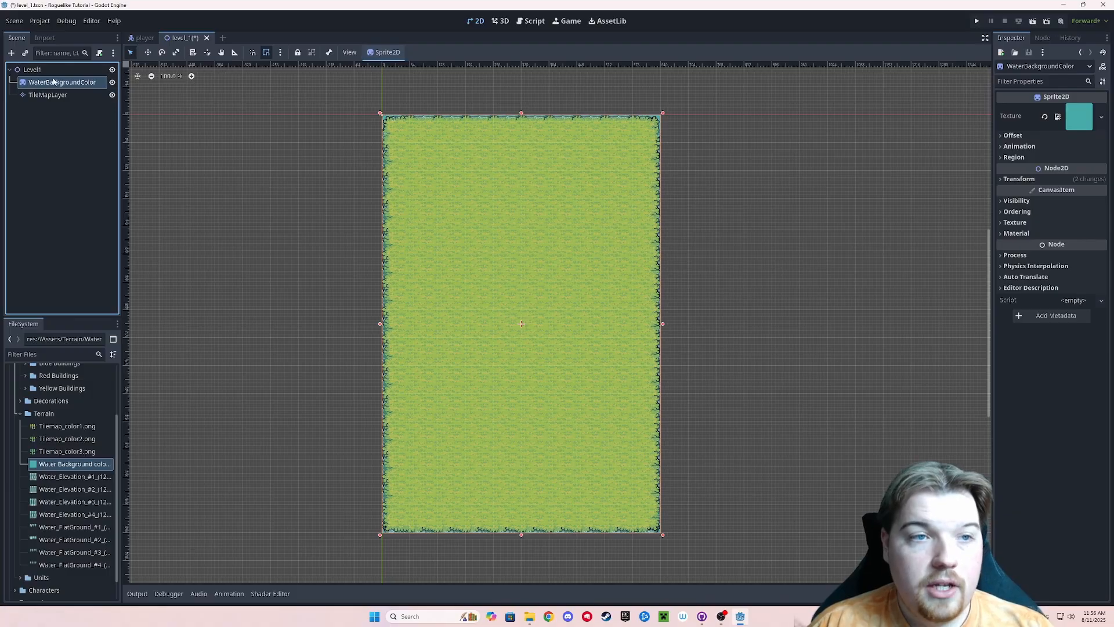
left_click(112, 94)
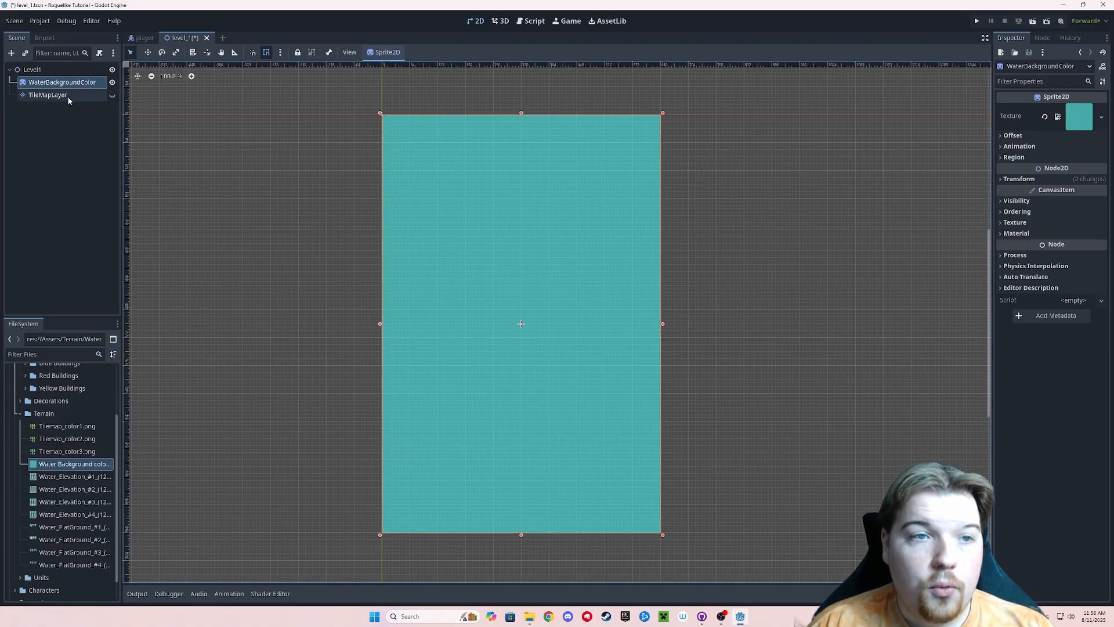
left_click(112, 94)
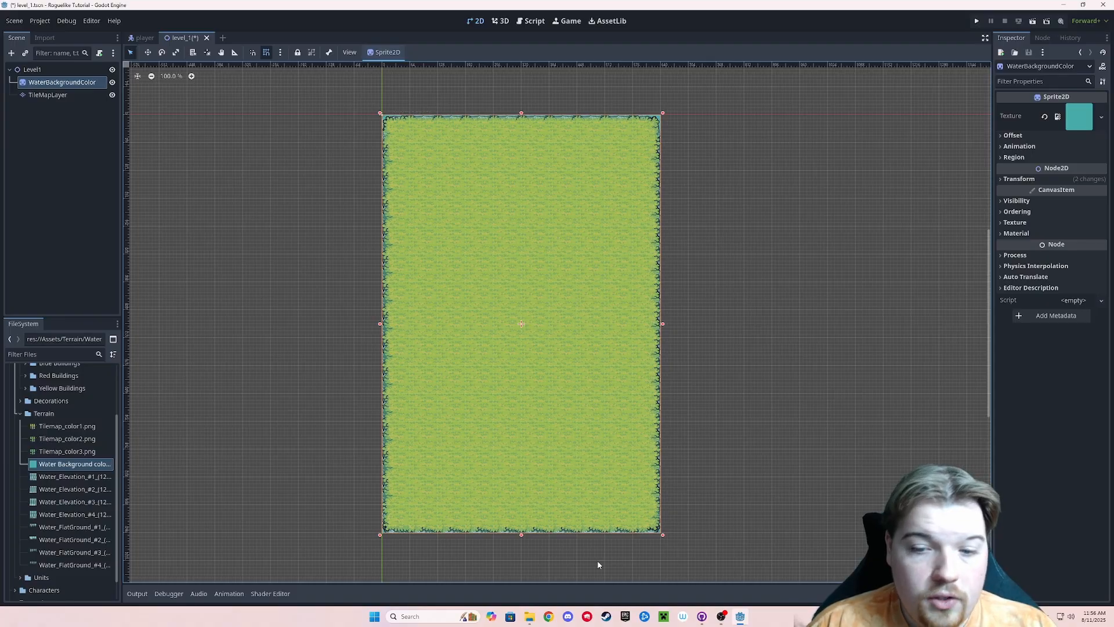
- Erase a vertical strip of Terrain 0 grass one tile wide and six tiles high inside the area to expose the water
left_click(451, 323)
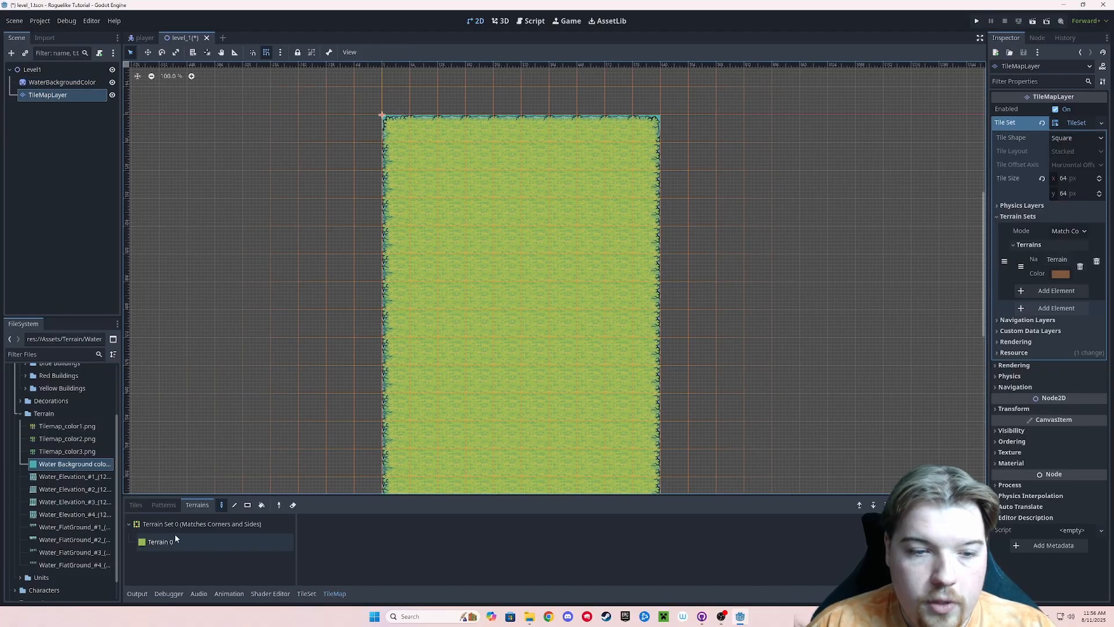
left_click(176, 540)
left_click_drag(503, 210, 497, 349)
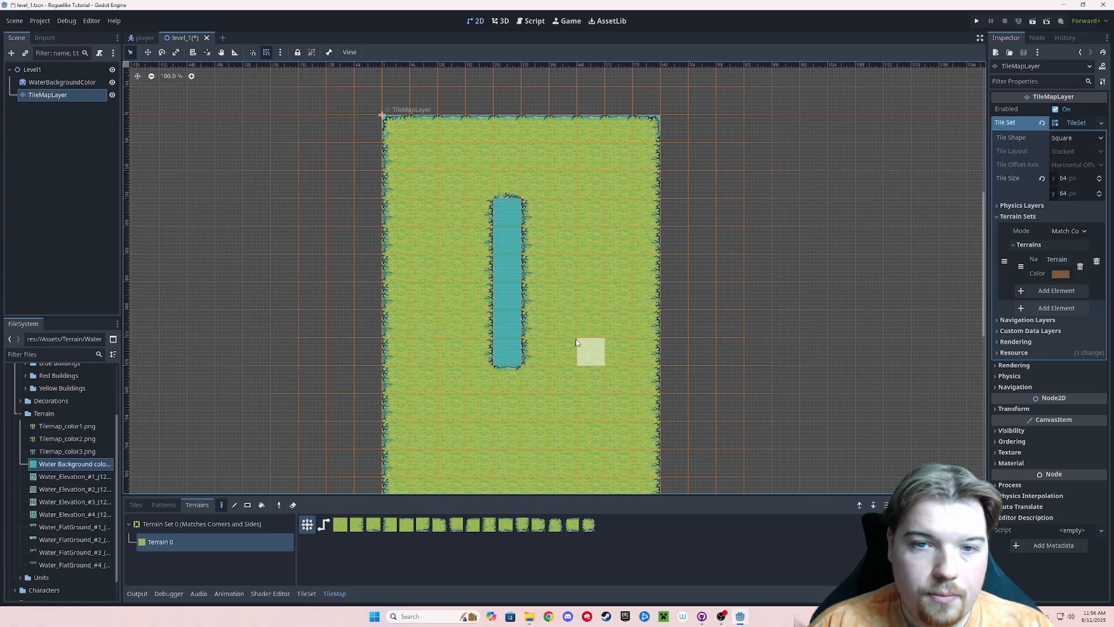
scroll(575, 339, "up", 2)
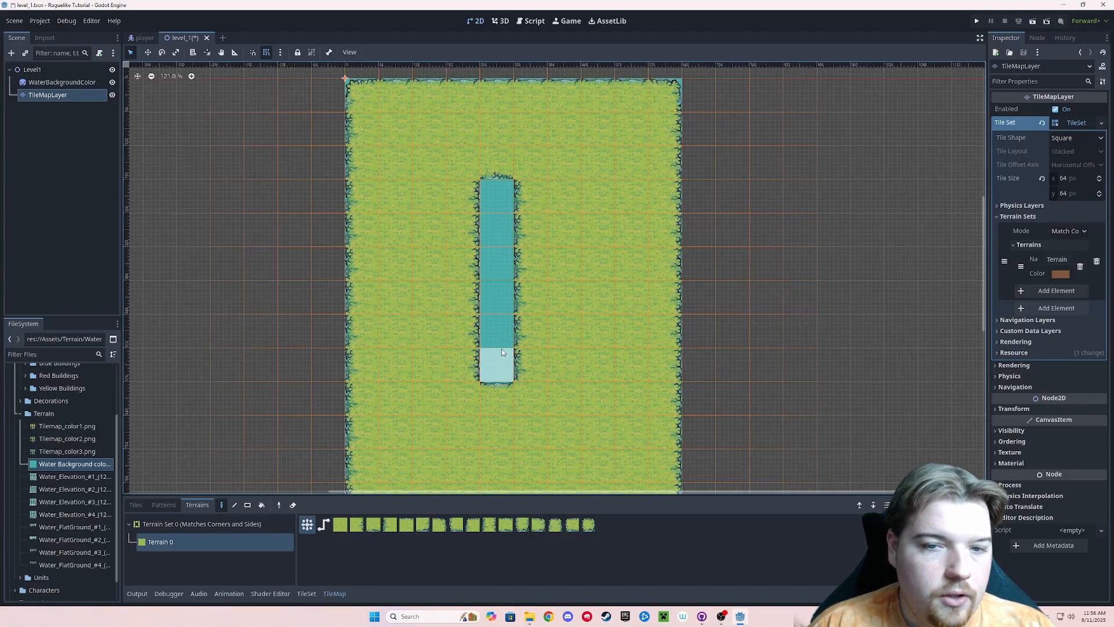
scroll(494, 231, "down", 3)
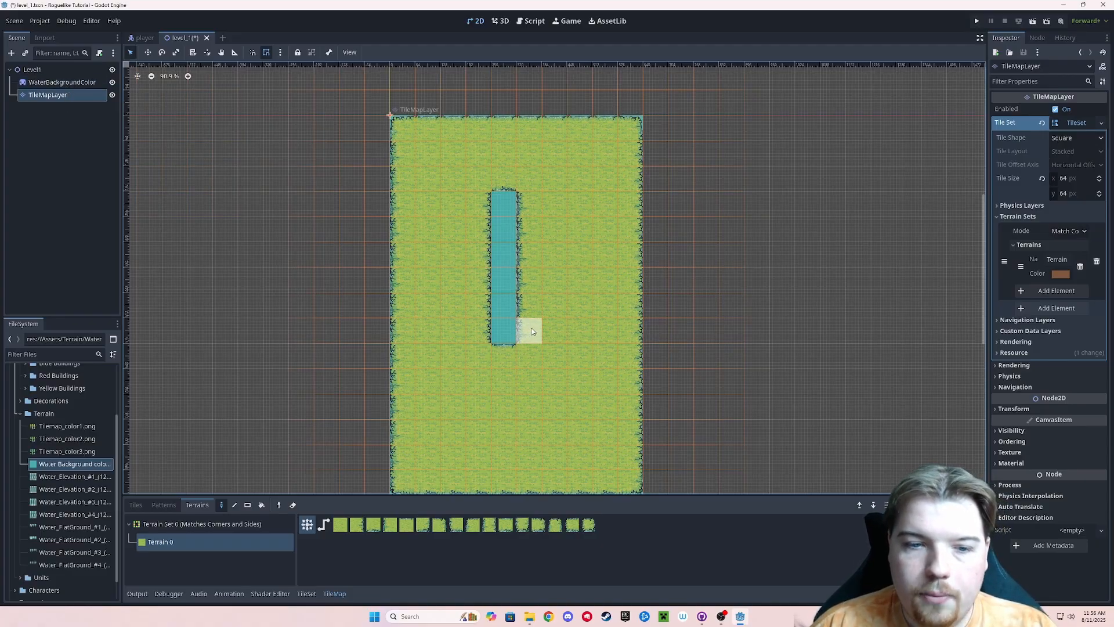
- Open the Physics Layers settings of the TileMapLayer's tile set
middle_click_drag(576, 315, 549, 282)
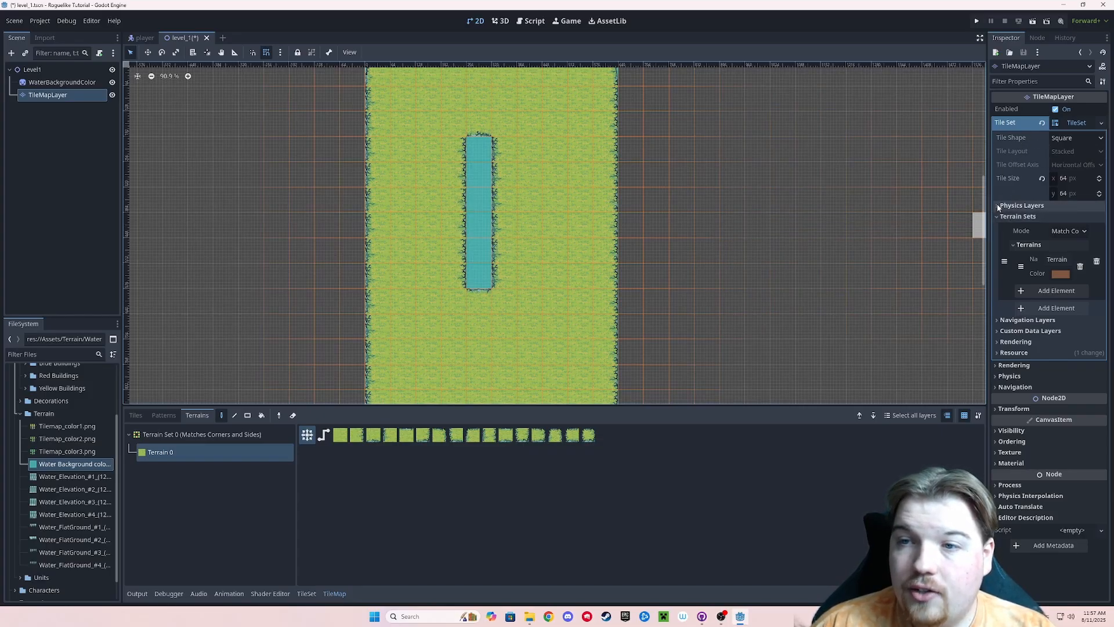
left_click(1017, 206)
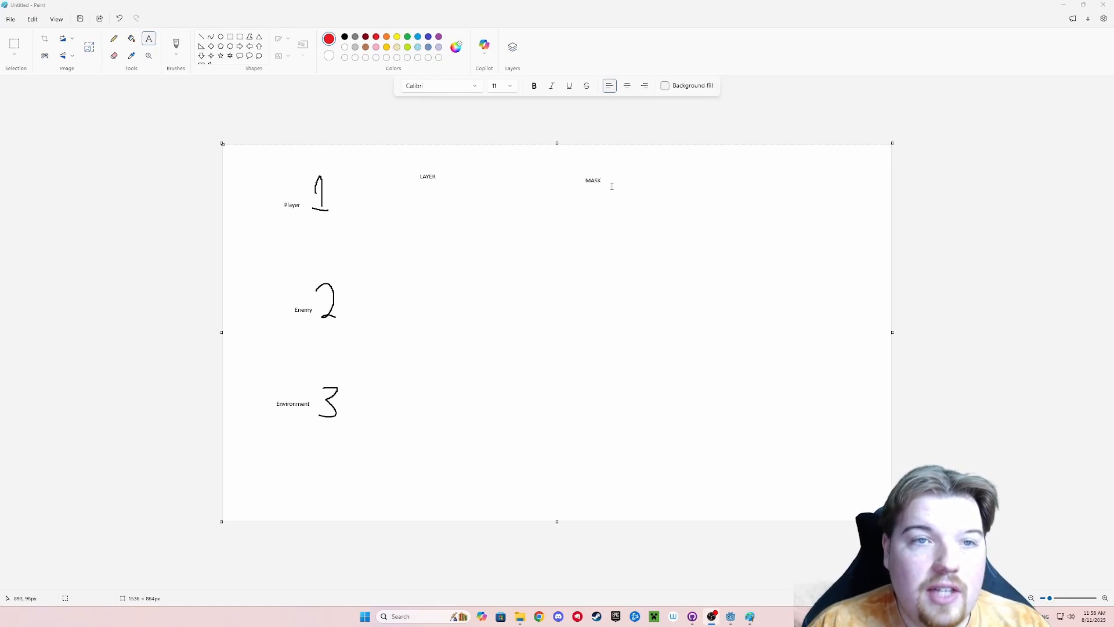
- In Paint, pencil a red tick for Player and crosses for Enemy and Environment under LAYER, and tick all three rows under MASK
left_click(115, 38)
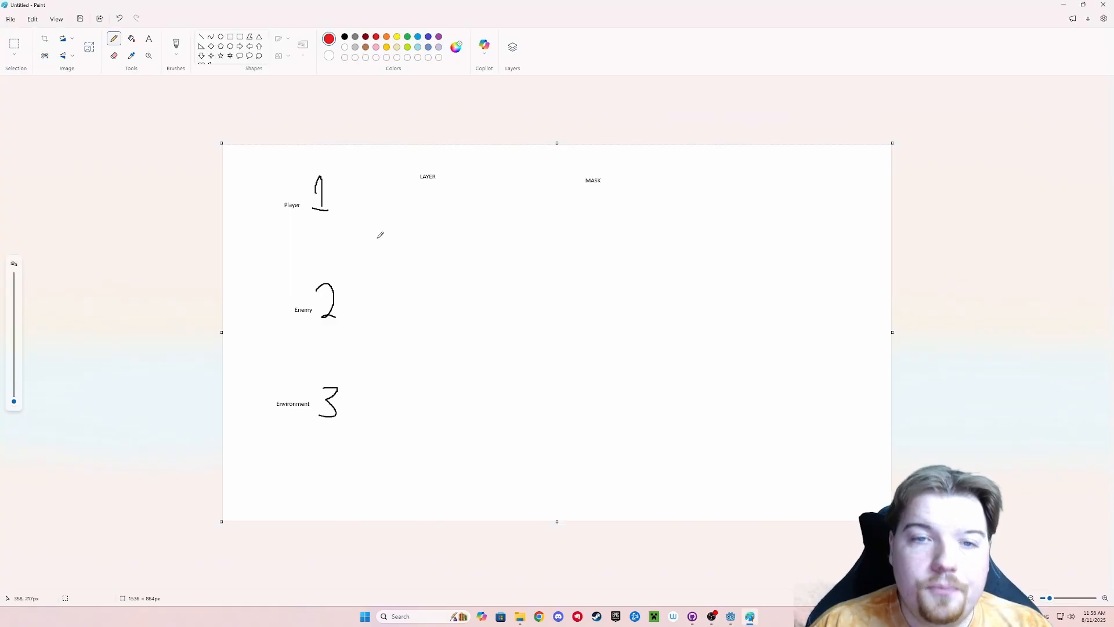
mouse_move(415, 195)
left_mouse_down()
mouse_move(419, 210)
mouse_move(444, 186)
left_mouse_up()
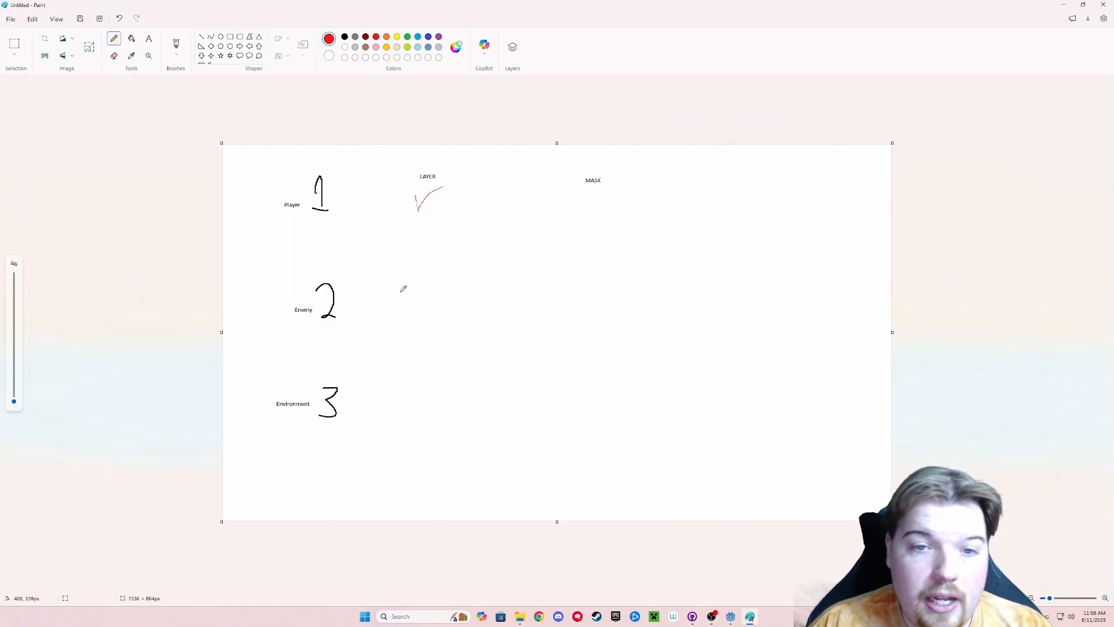
mouse_move(400, 285)
left_mouse_down()
mouse_move(422, 323)
mouse_move(420, 280)
left_mouse_up()
mouse_move(387, 379)
left_mouse_down()
mouse_move(415, 412)
mouse_move(422, 376)
left_mouse_up()
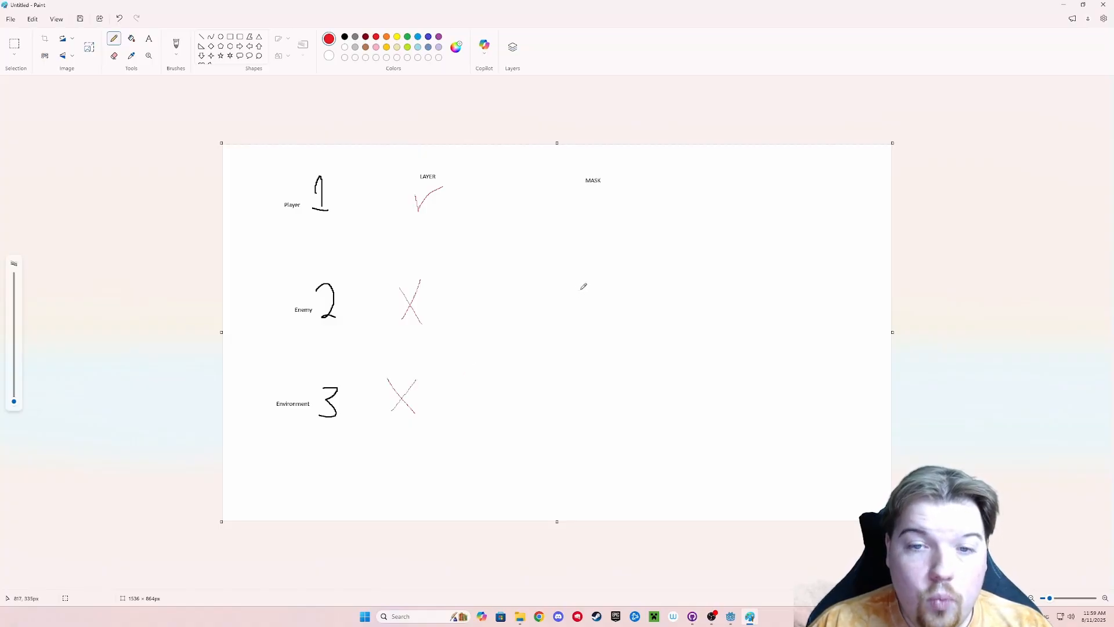
left_click_drag(581, 287, 606, 269)
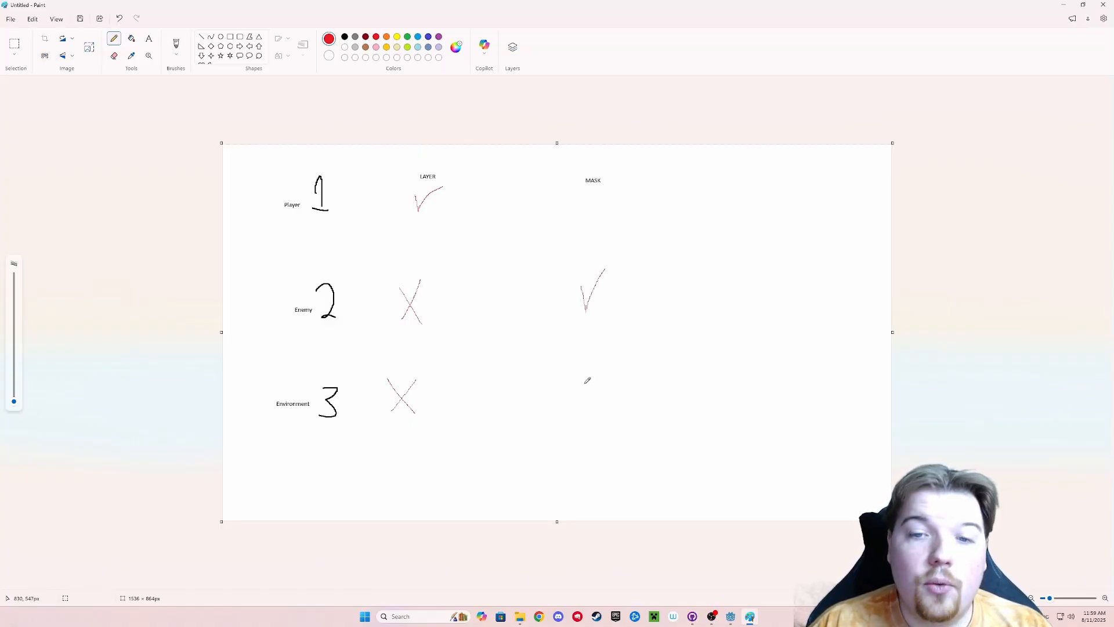
mouse_move(585, 383)
left_mouse_down()
mouse_move(598, 390)
mouse_move(612, 356)
left_mouse_up()
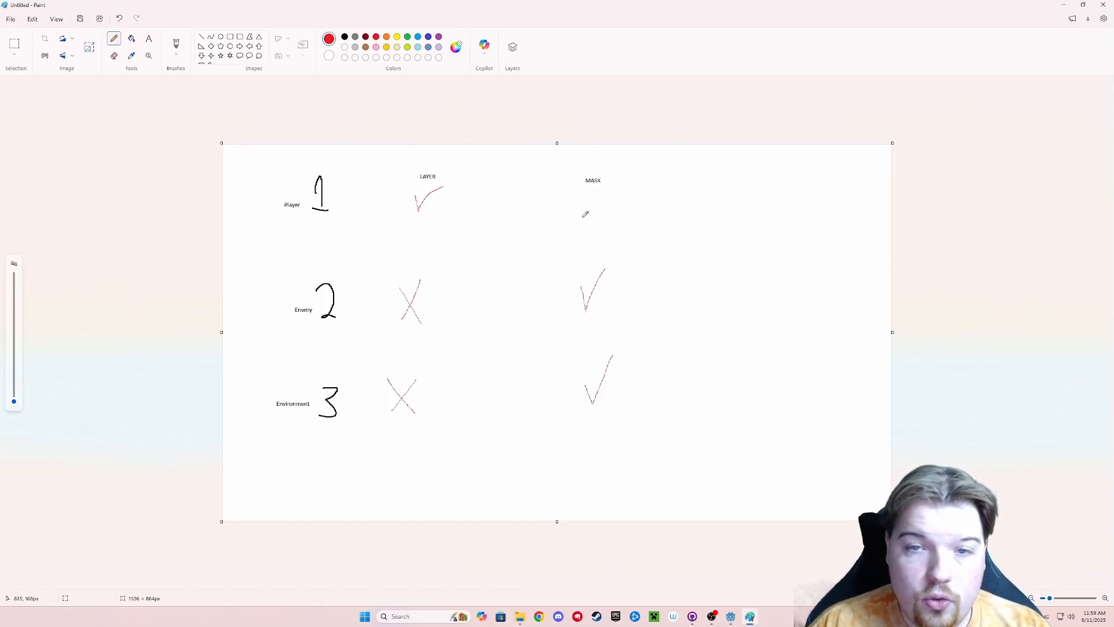
mouse_move(579, 200)
left_mouse_down()
mouse_move(613, 225)
mouse_move(612, 191)
left_mouse_up()
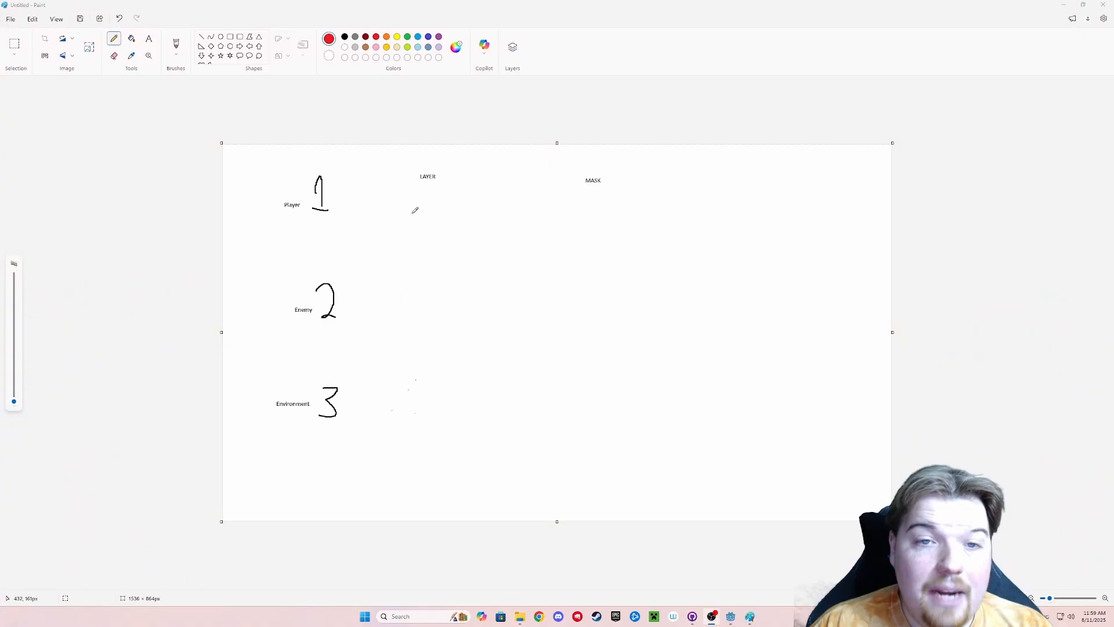
- Pencil a tick for Enemy and crosses for Player and Environment under LAYER, and tick all three rows under MASK
mouse_move(416, 188)
left_mouse_down()
mouse_move(441, 218)
mouse_move(450, 188)
left_mouse_up()
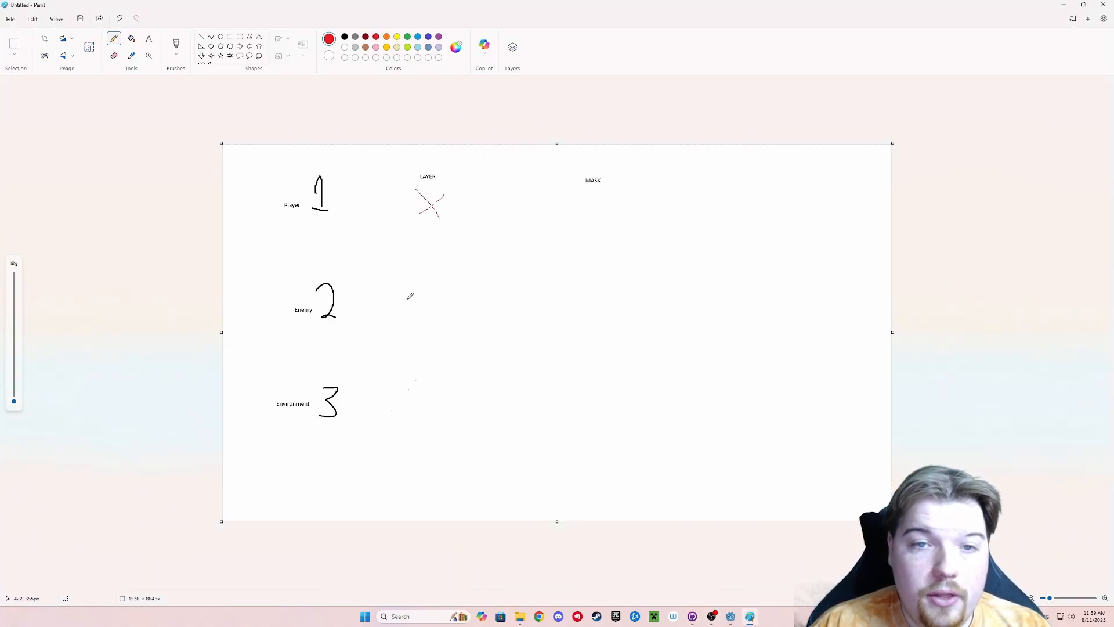
mouse_move(397, 293)
left_mouse_down()
mouse_move(406, 314)
mouse_move(429, 271)
left_mouse_up()
mouse_move(395, 378)
left_mouse_down()
mouse_move(425, 420)
mouse_move(433, 379)
left_mouse_up()
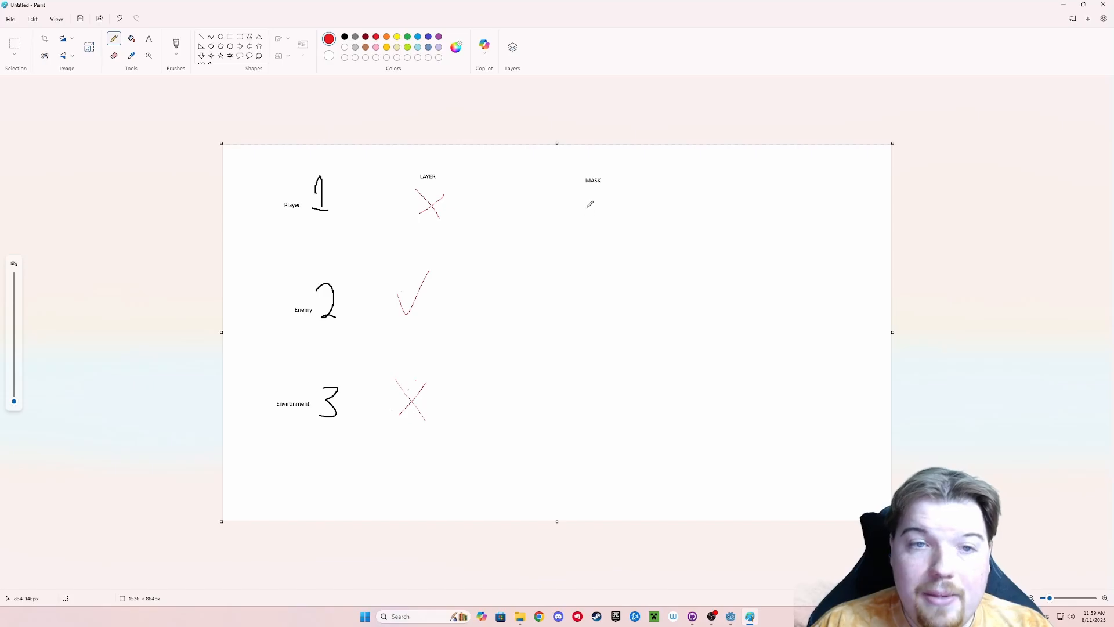
mouse_move(586, 201)
left_mouse_down()
mouse_move(603, 211)
mouse_move(618, 190)
left_mouse_up()
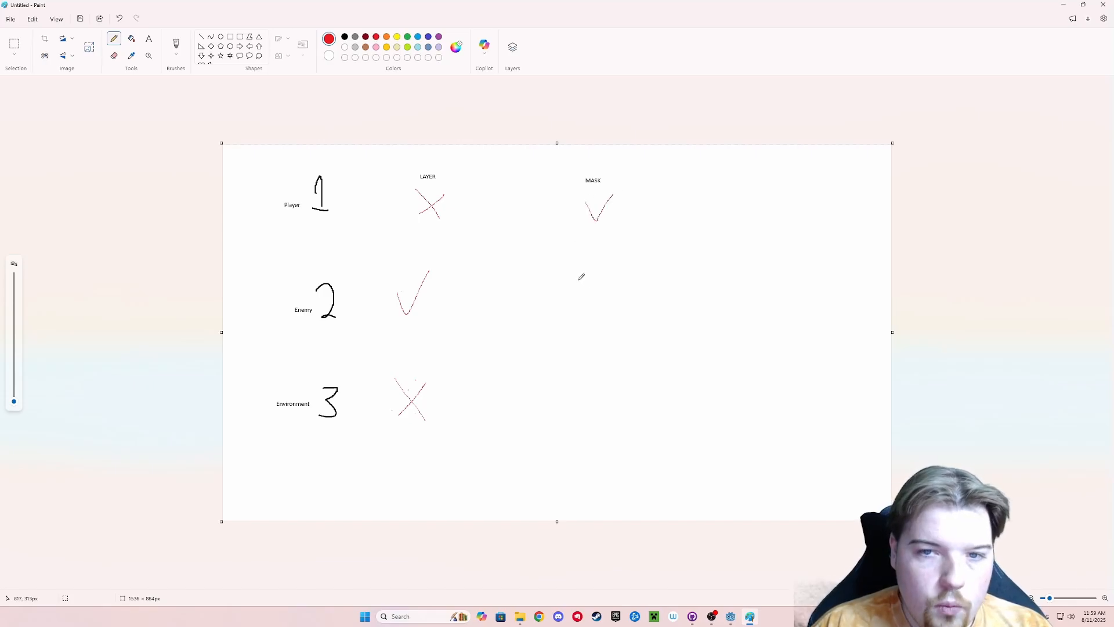
mouse_move(583, 275)
left_mouse_down()
mouse_move(592, 283)
mouse_move(641, 239)
left_mouse_up()
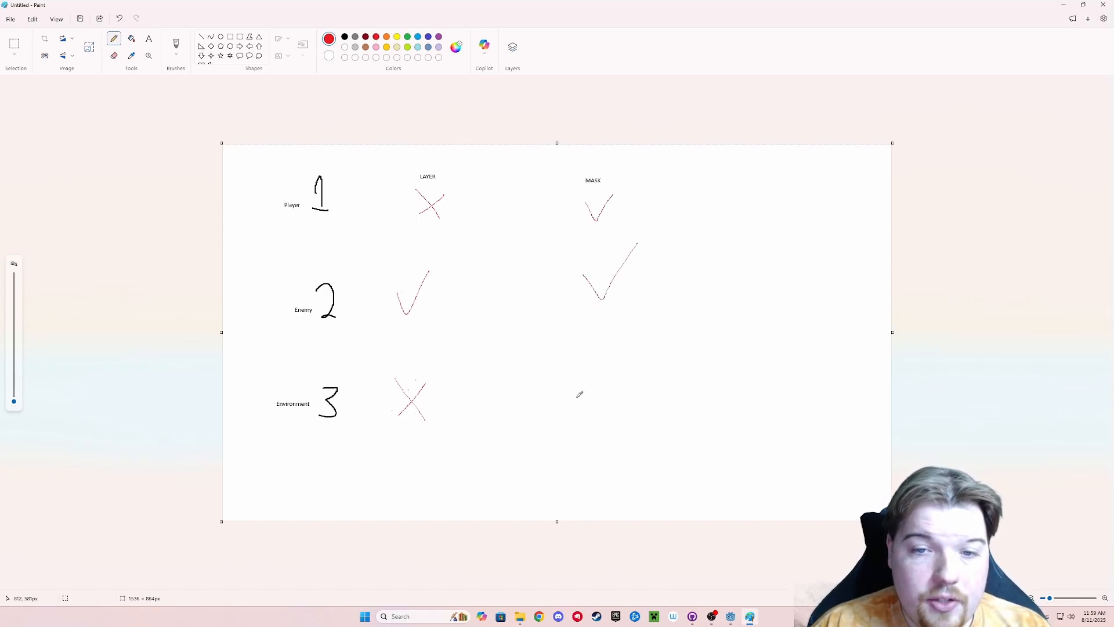
left_click_drag(566, 385, 625, 364)
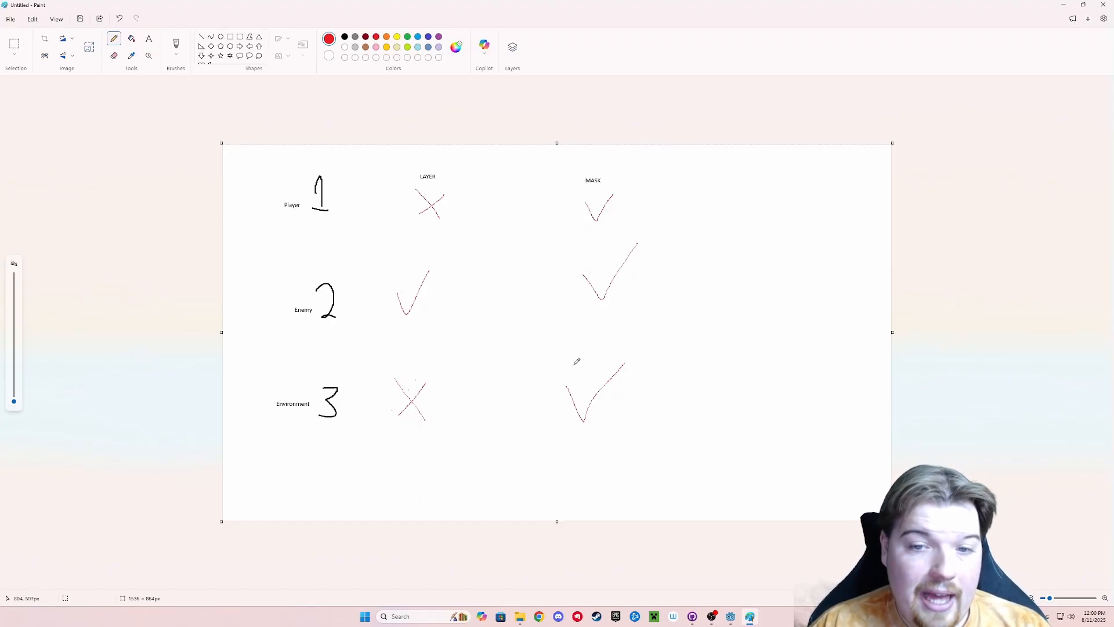
- Cross out the Environment tick under MASK and pencil red boxes around the LAYER and MASK headings
left_click_drag(570, 358, 642, 429)
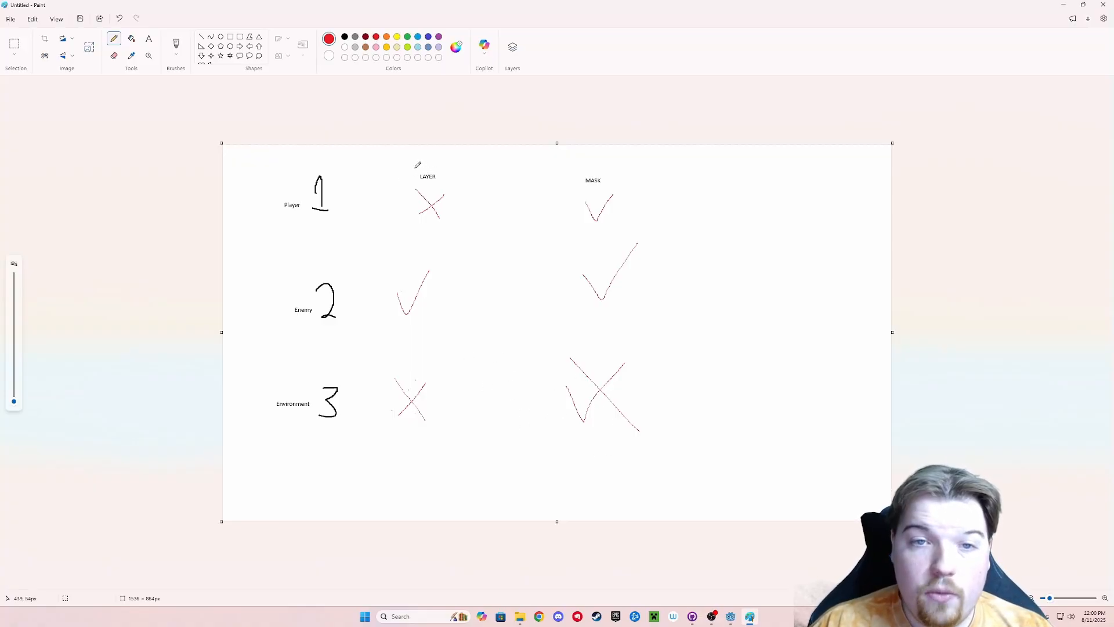
mouse_move(416, 169)
left_mouse_down()
mouse_move(416, 185)
mouse_move(441, 186)
mouse_move(443, 168)
mouse_move(416, 170)
left_mouse_up()
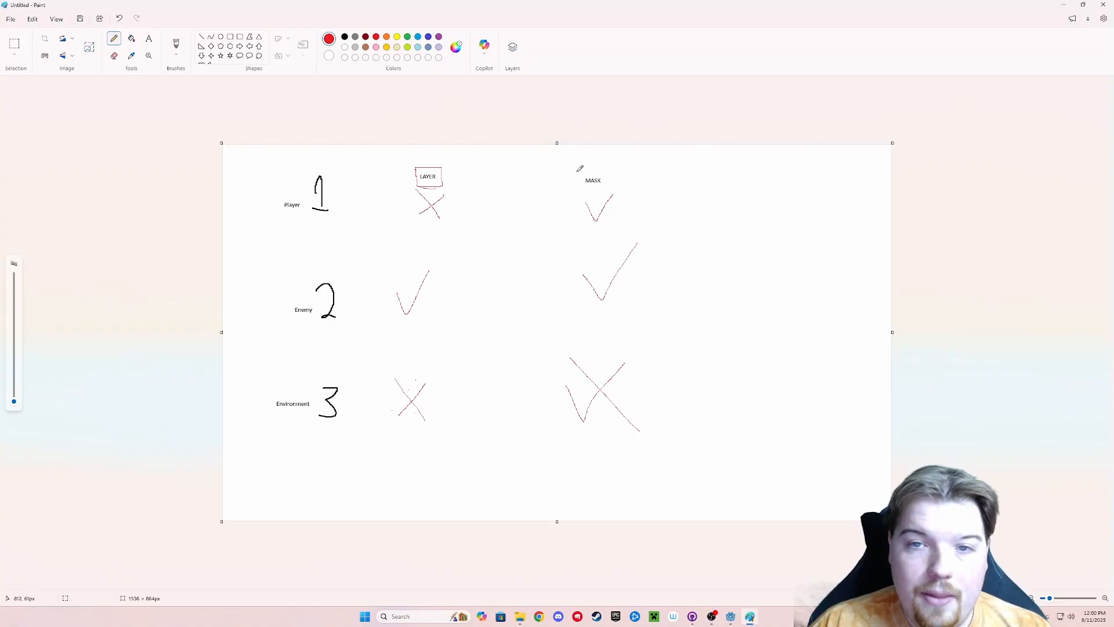
mouse_move(577, 168)
left_mouse_down()
mouse_move(610, 188)
mouse_move(610, 168)
mouse_move(579, 166)
left_mouse_up()
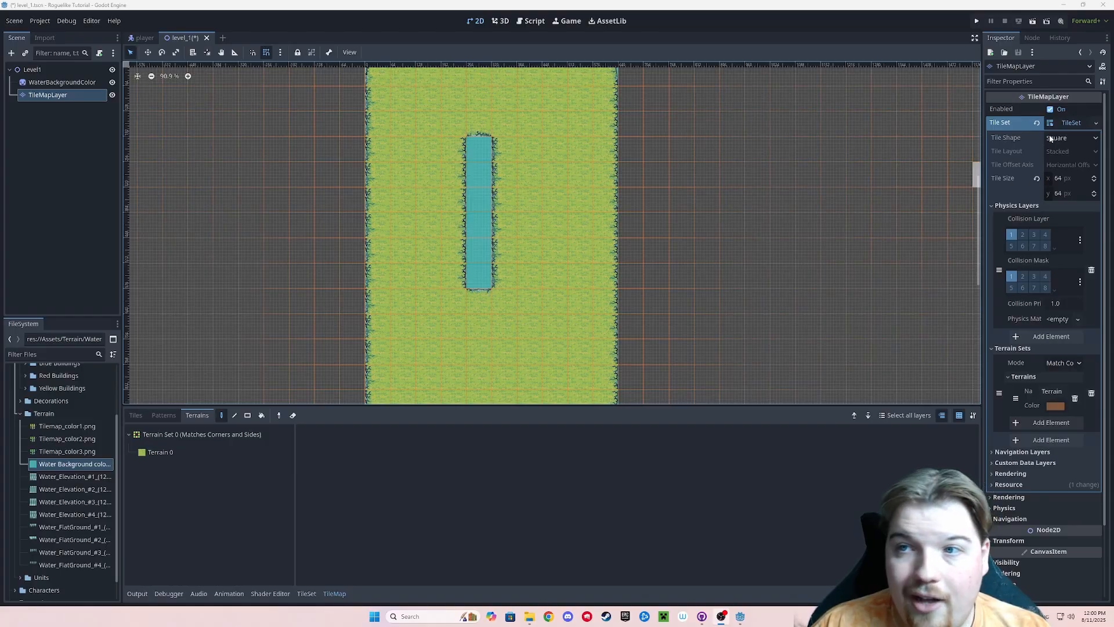
- In Godot, open the project's 2D Physics layer names from the tile set's collision layer, review layers 1 to 3, and close the settings
left_click(1080, 240)
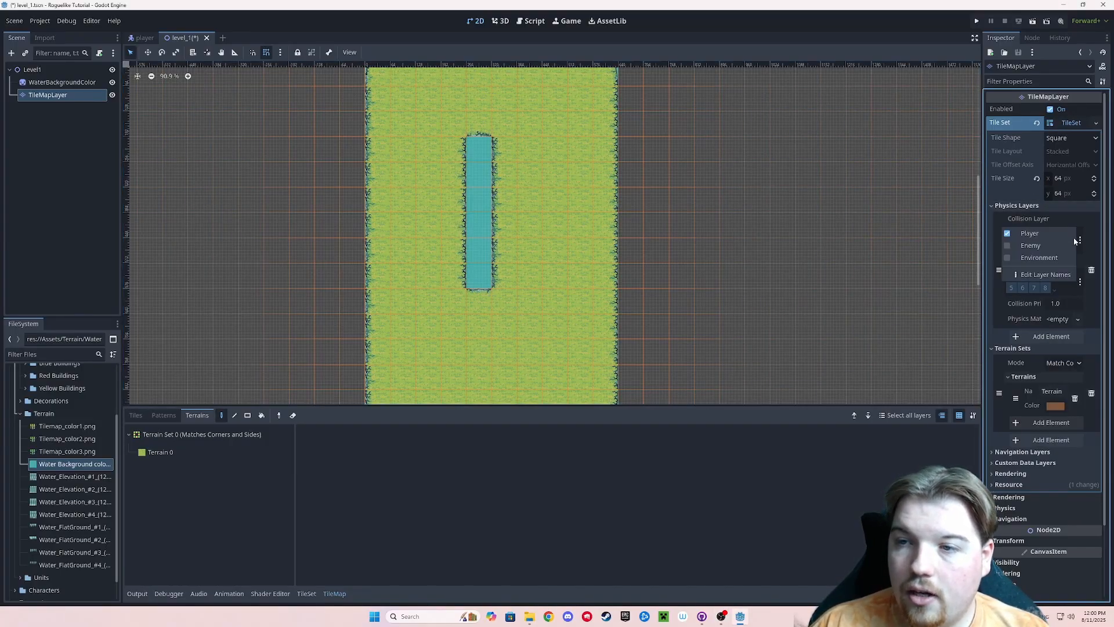
left_click(1049, 275)
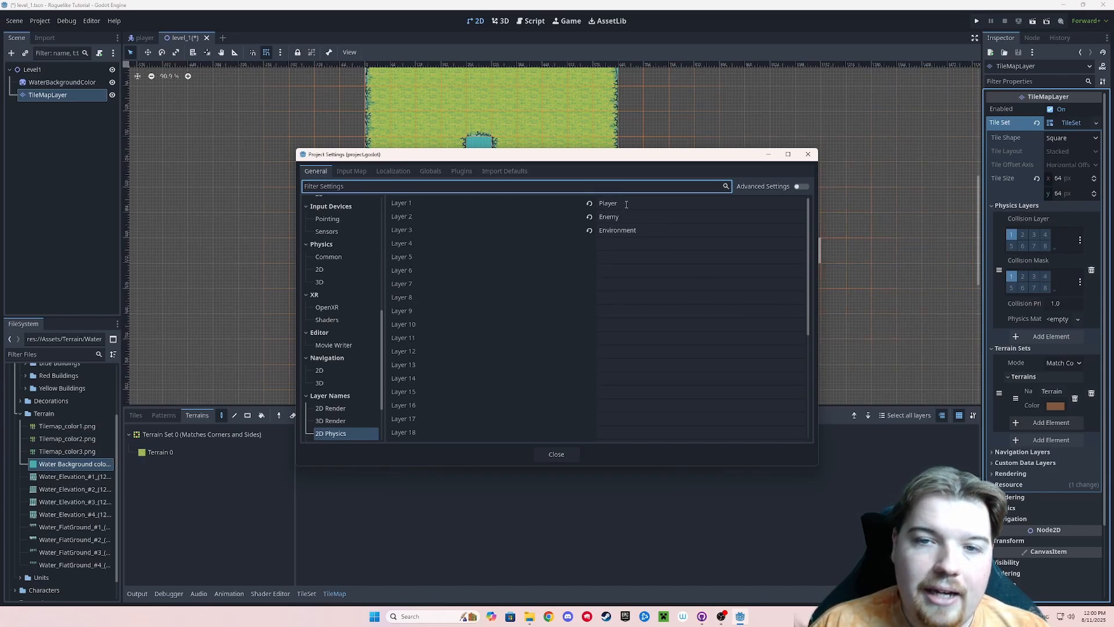
left_click(626, 205)
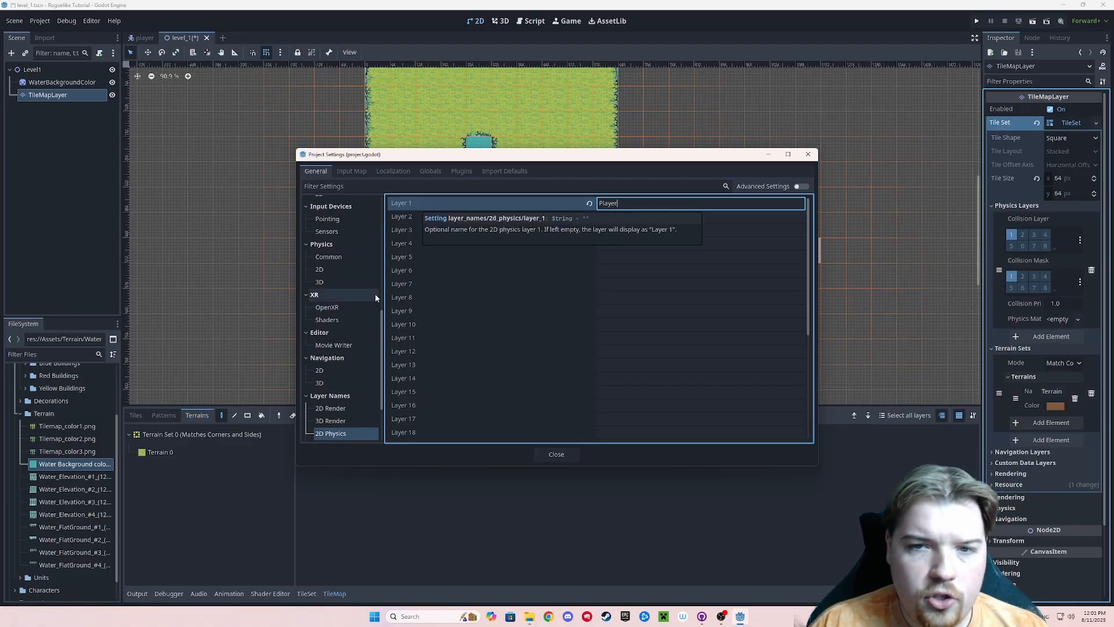
left_click(808, 155)
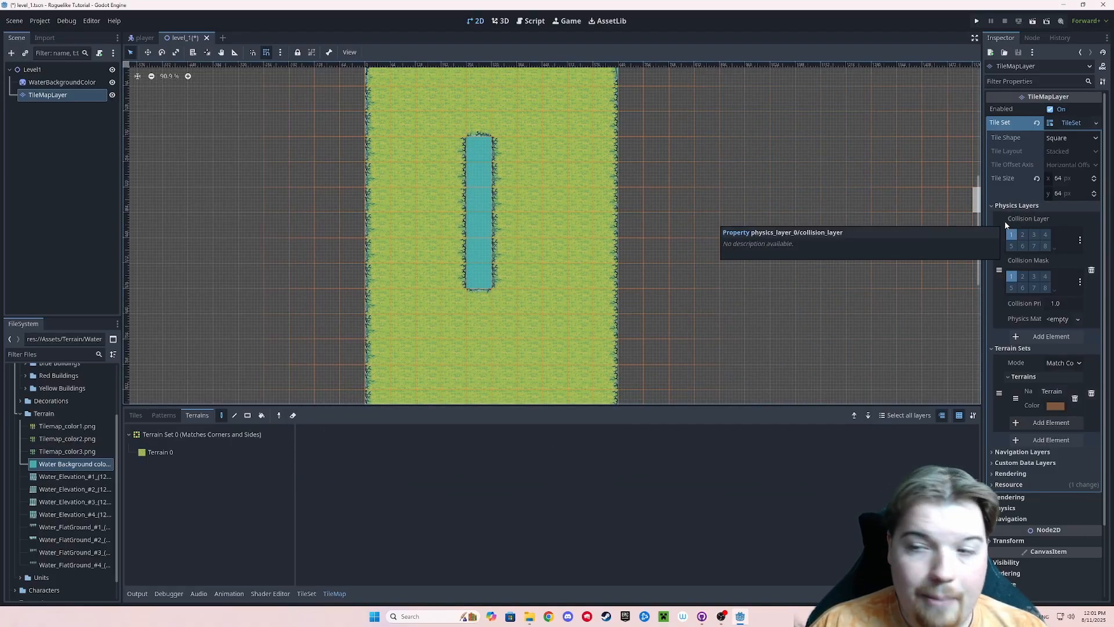
- Set the tile set's collision layer to 3 only and its collision mask to 1 and 2, and save the scene
left_click(1033, 234)
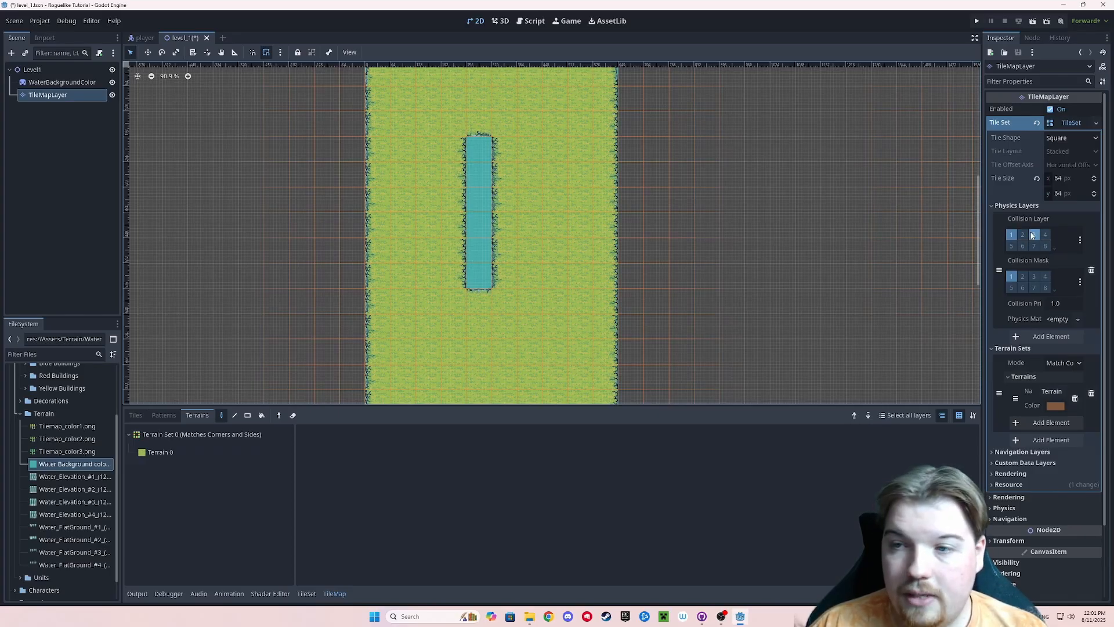
left_click(1023, 277)
key("ctrl+s")
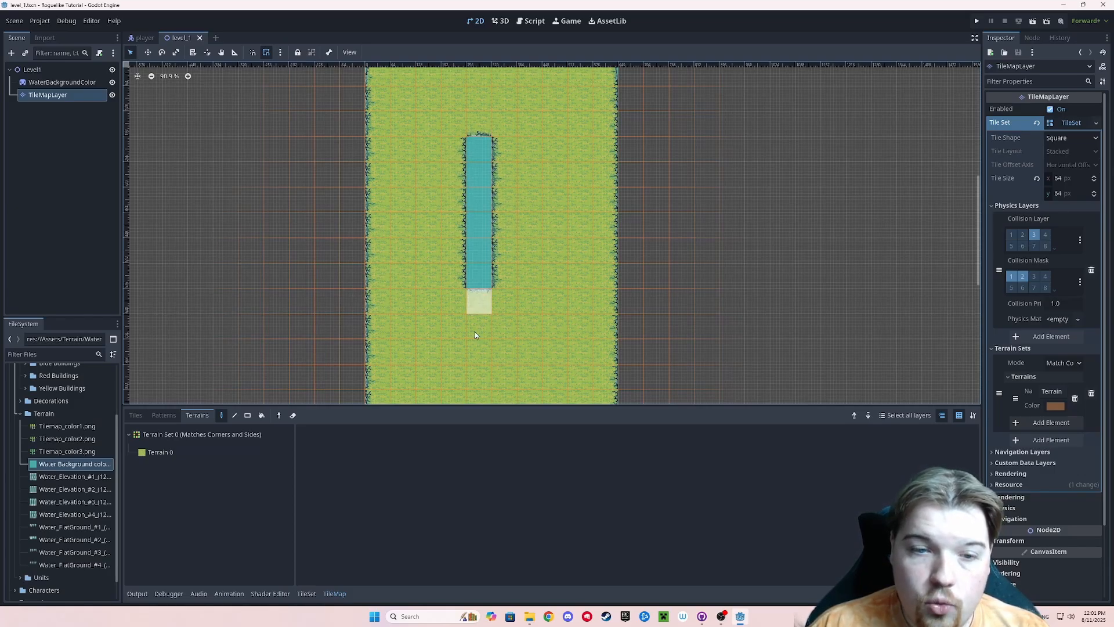
- Choose Physics Layer 0 as the paint property for Tilemap_color1.png in the TileSet editor, and enlarge the editor over the viewport
left_click(306, 593)
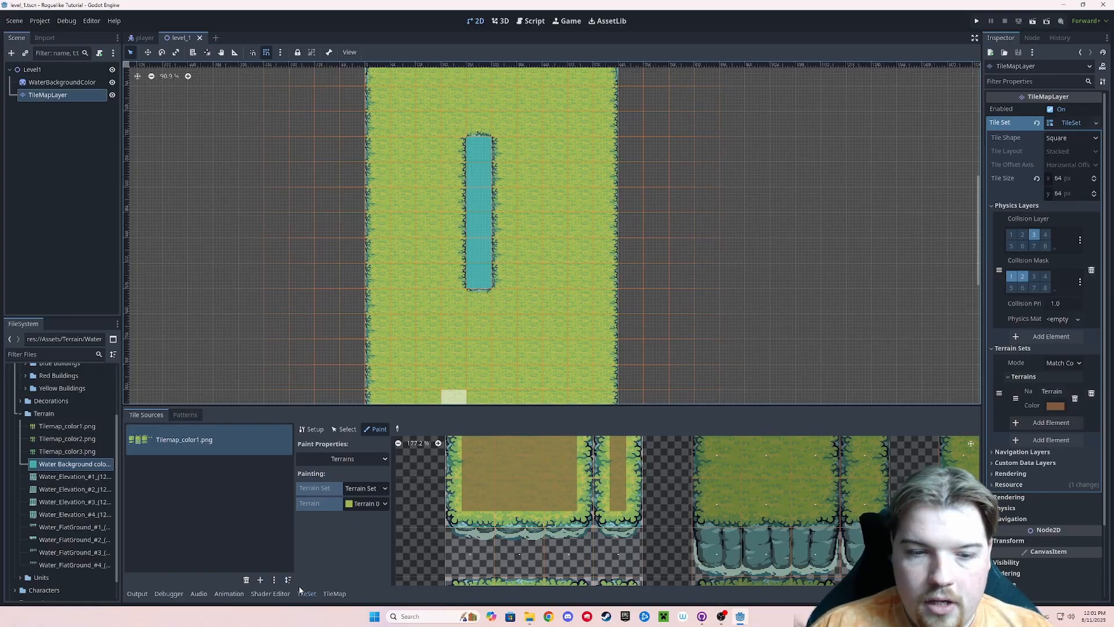
left_click(365, 457)
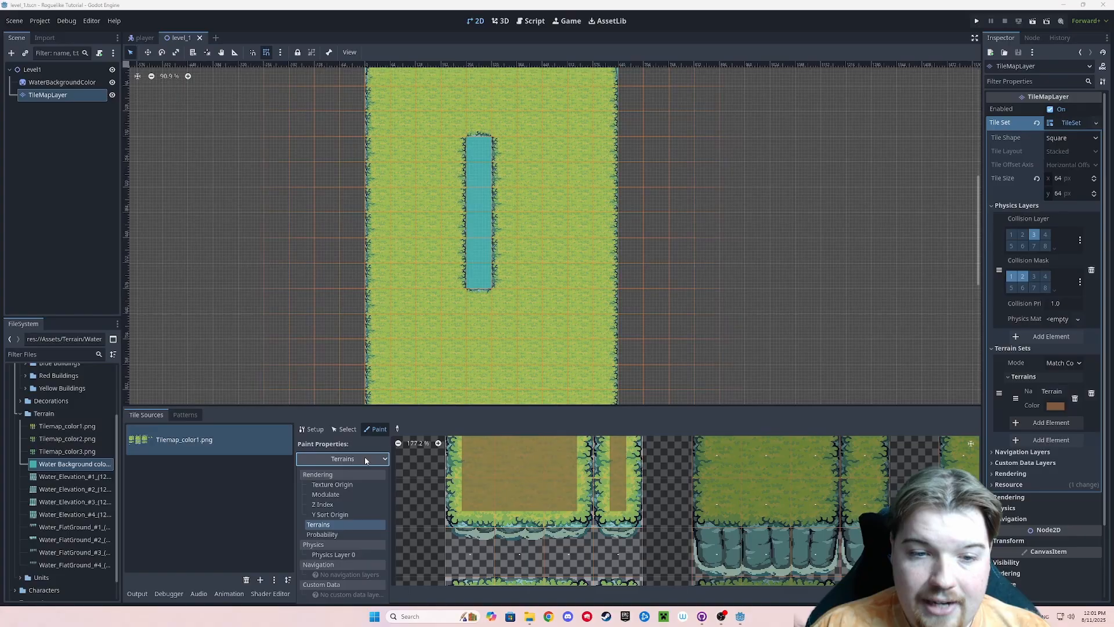
left_click(346, 556)
left_click_drag(629, 406, 626, 81)
scroll(520, 293, "up", 3)
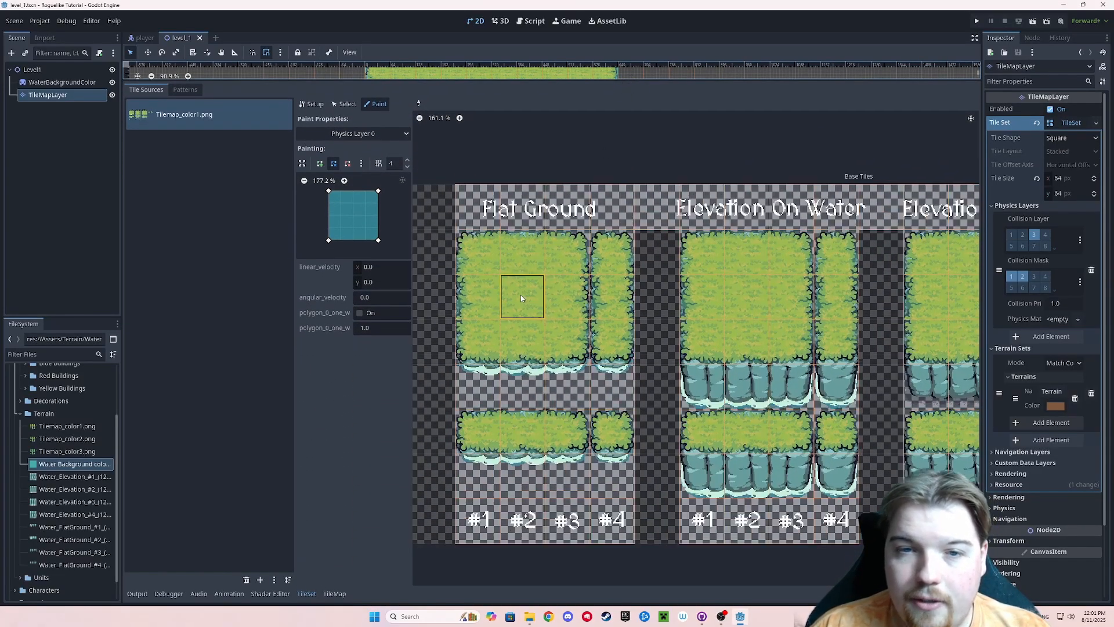
middle_click_drag(516, 277, 536, 300)
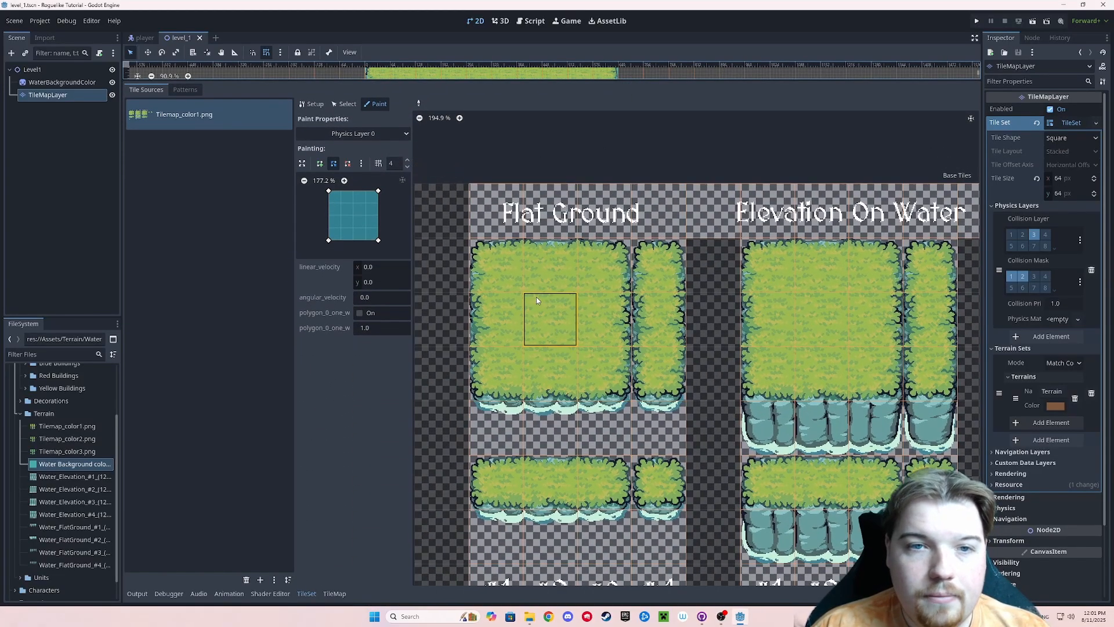
- Expand the collision polygon editor and paint the full-square polygon onto the centre tile of the Flat Ground block
left_click(303, 165)
left_click(174, 110)
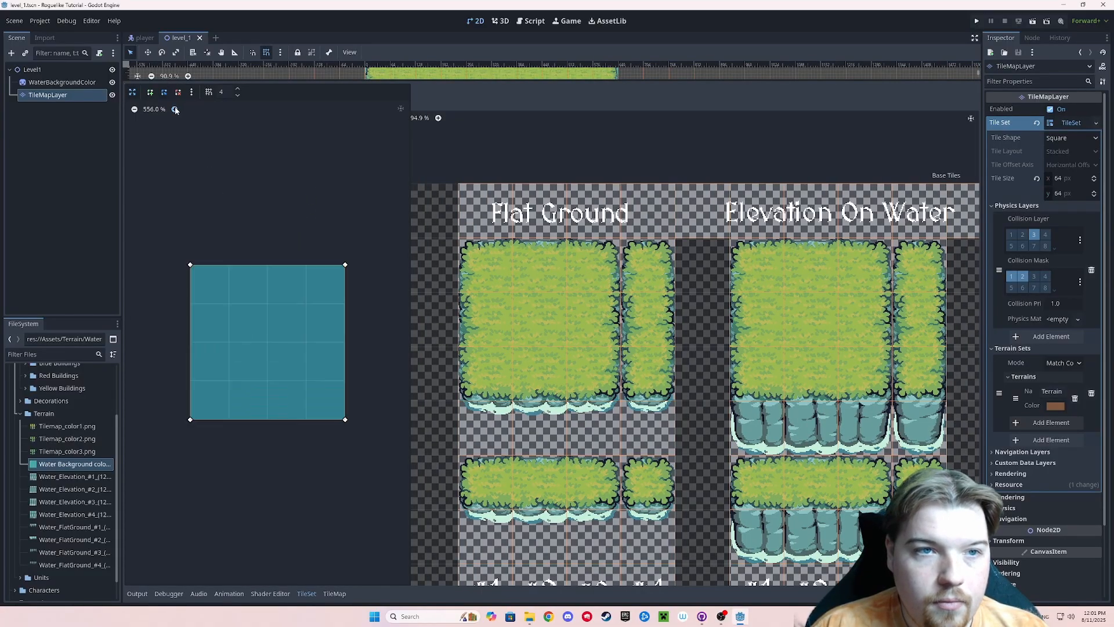
left_click(174, 109)
left_click(134, 109)
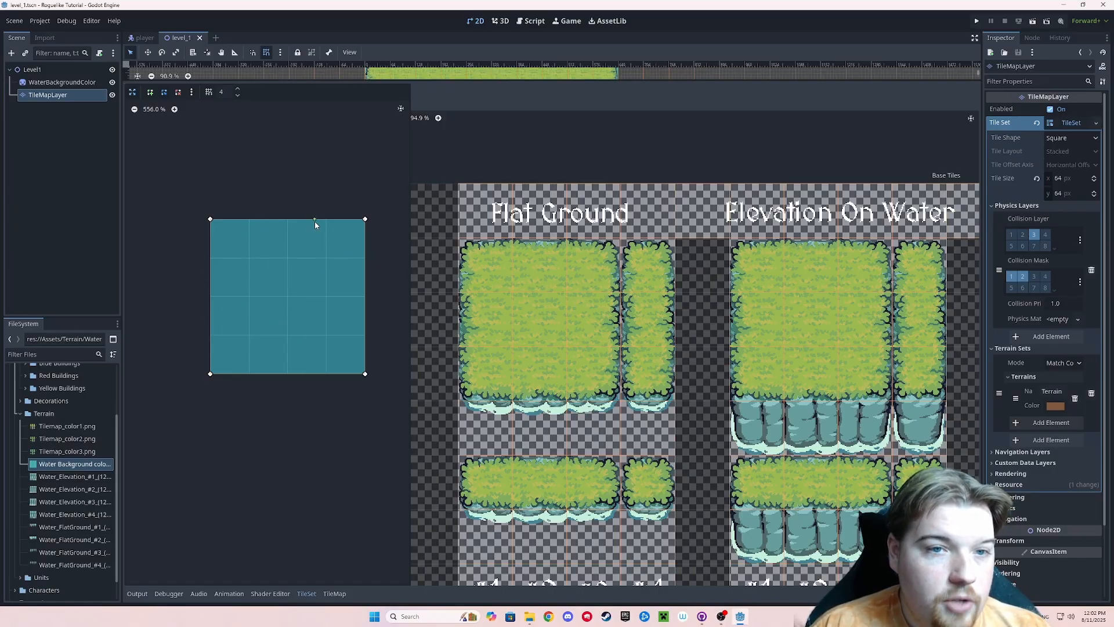
mouse_move(546, 322)
left_mouse_down()
mouse_move(540, 371)
mouse_move(592, 372)
mouse_move(548, 310)
left_mouse_up()
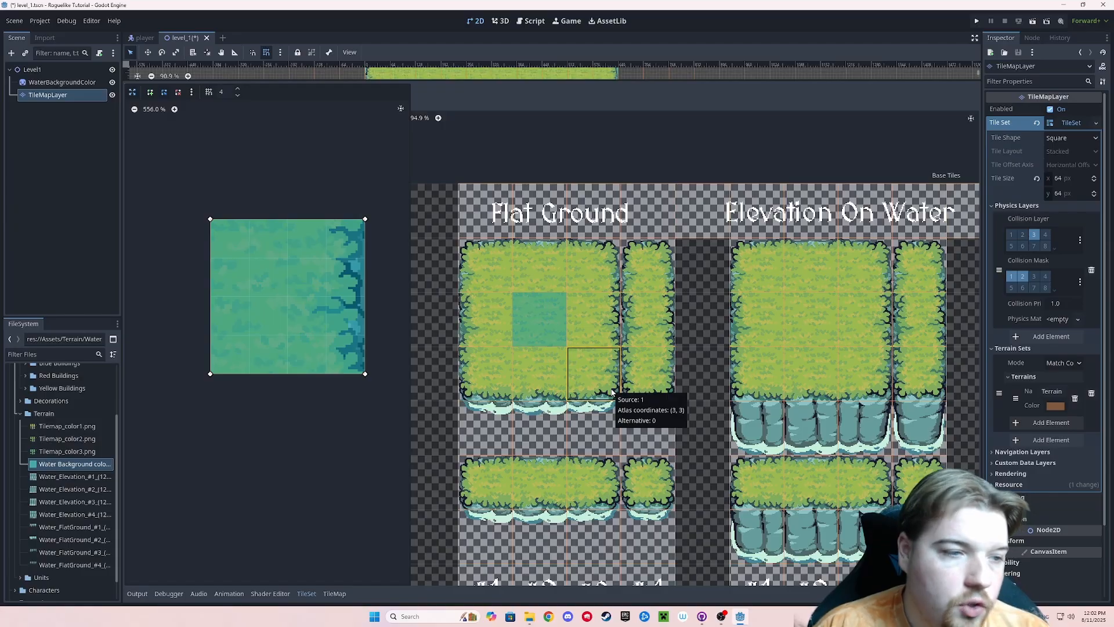
left_click(209, 92)
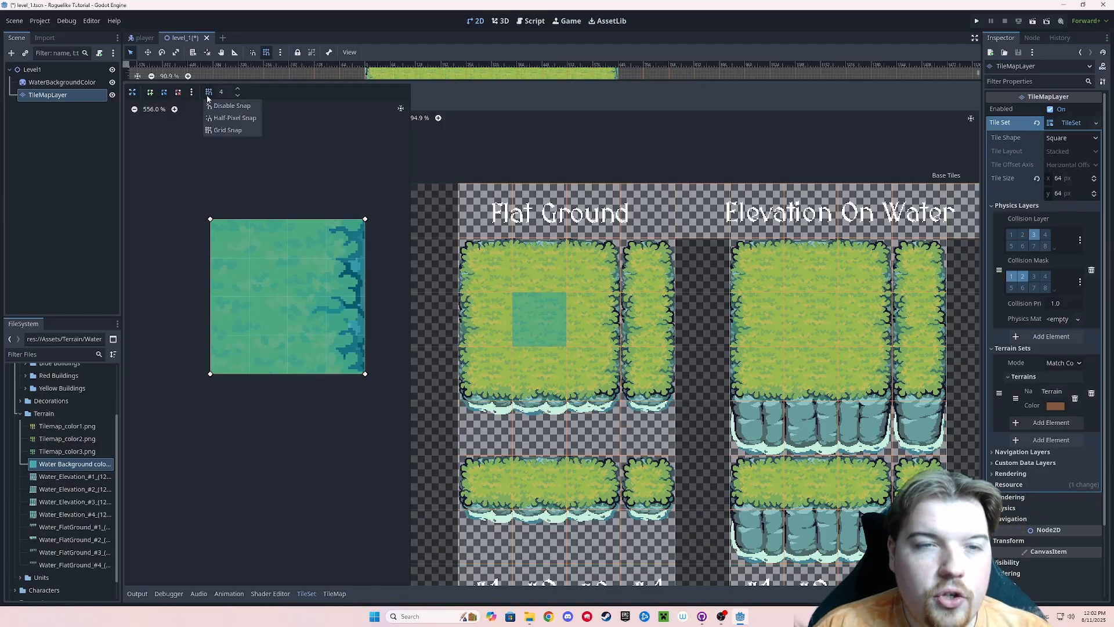
left_click(215, 132)
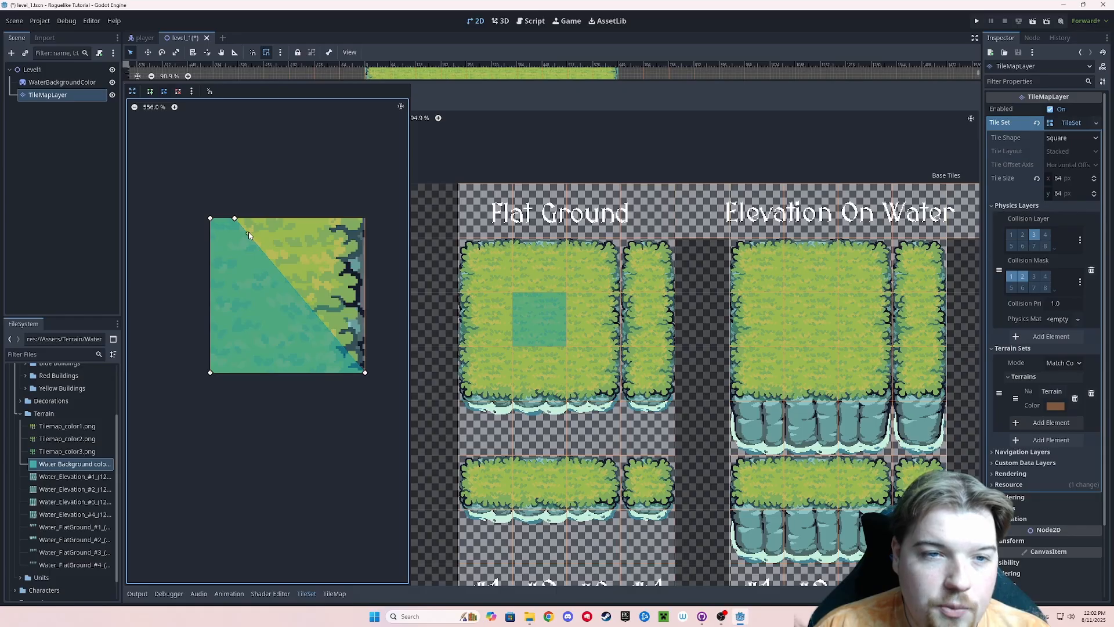
left_click_drag(249, 235, 231, 269)
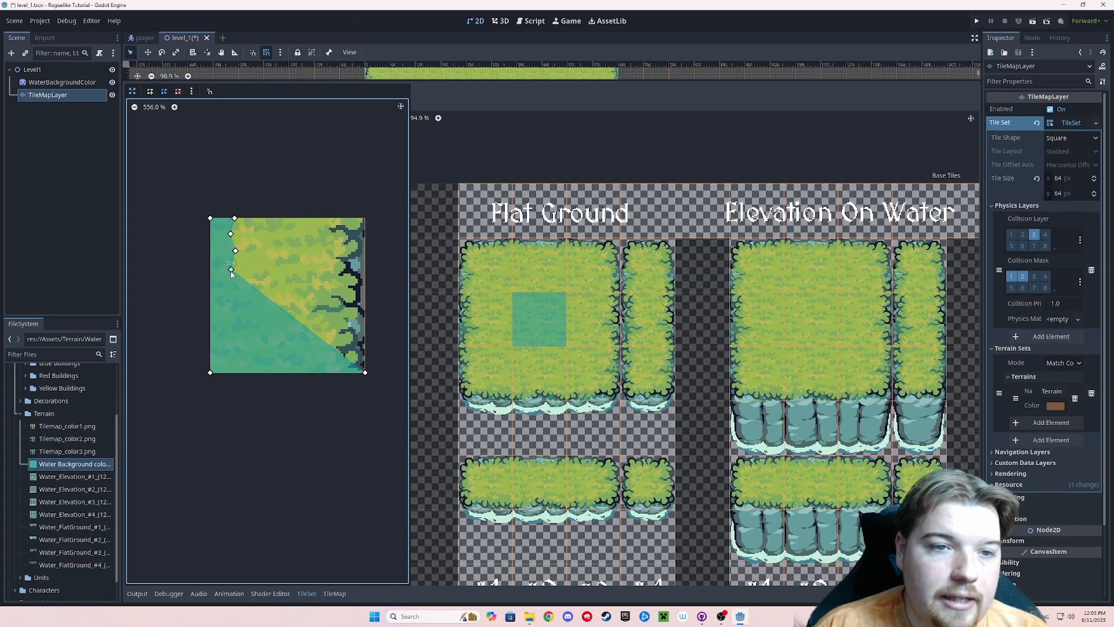
right_click(232, 270)
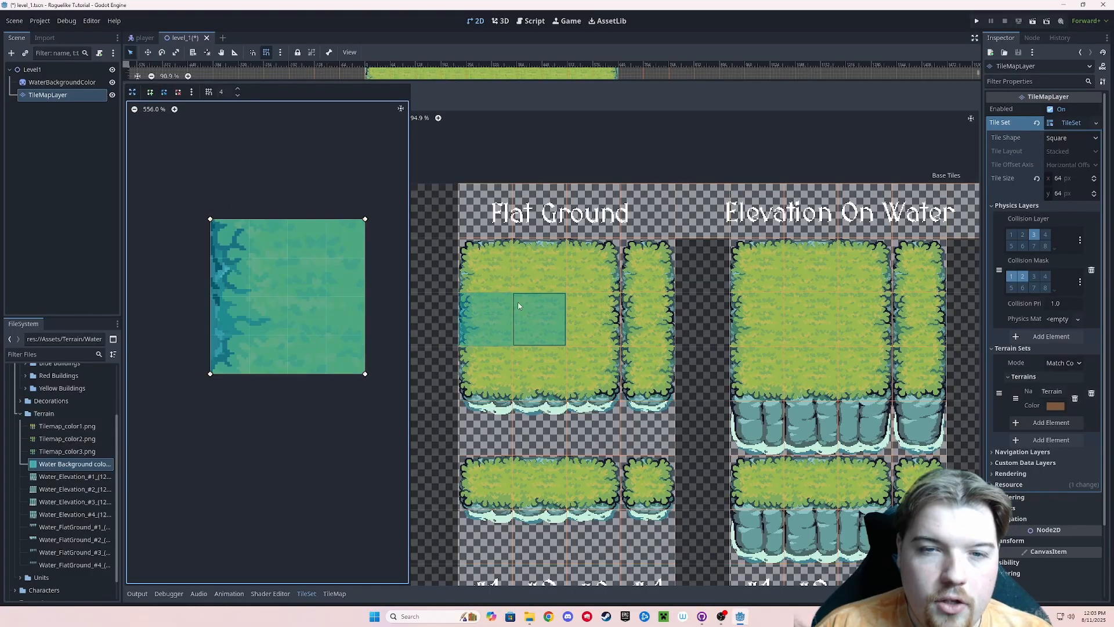
- Reshape the collision polygon of Flat Ground's left-middle edge tile into a strip one grid cell wide along its left edge
scroll(482, 315, "up", 3)
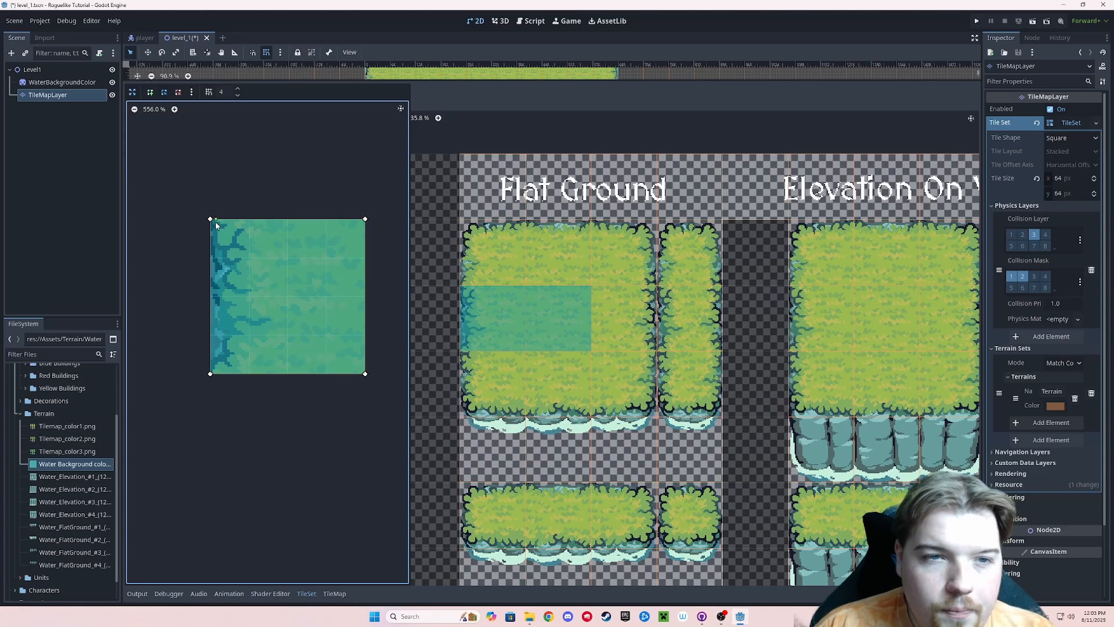
left_click_drag(365, 220, 264, 226)
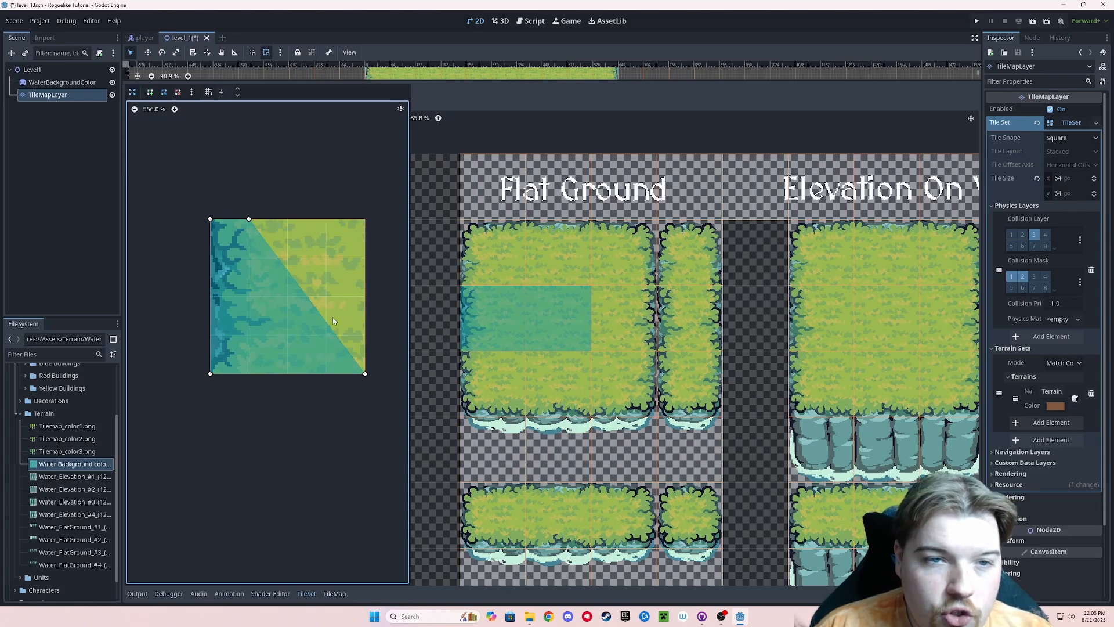
left_click_drag(365, 373, 248, 371)
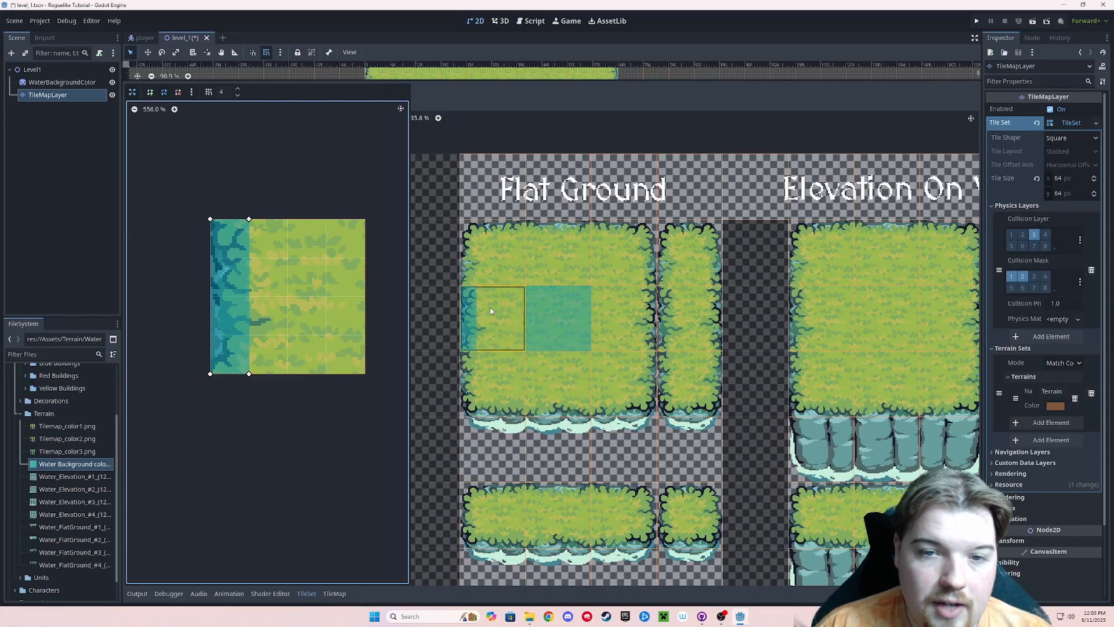
scroll(478, 317, "up", 2)
scroll(486, 303, "up", 2)
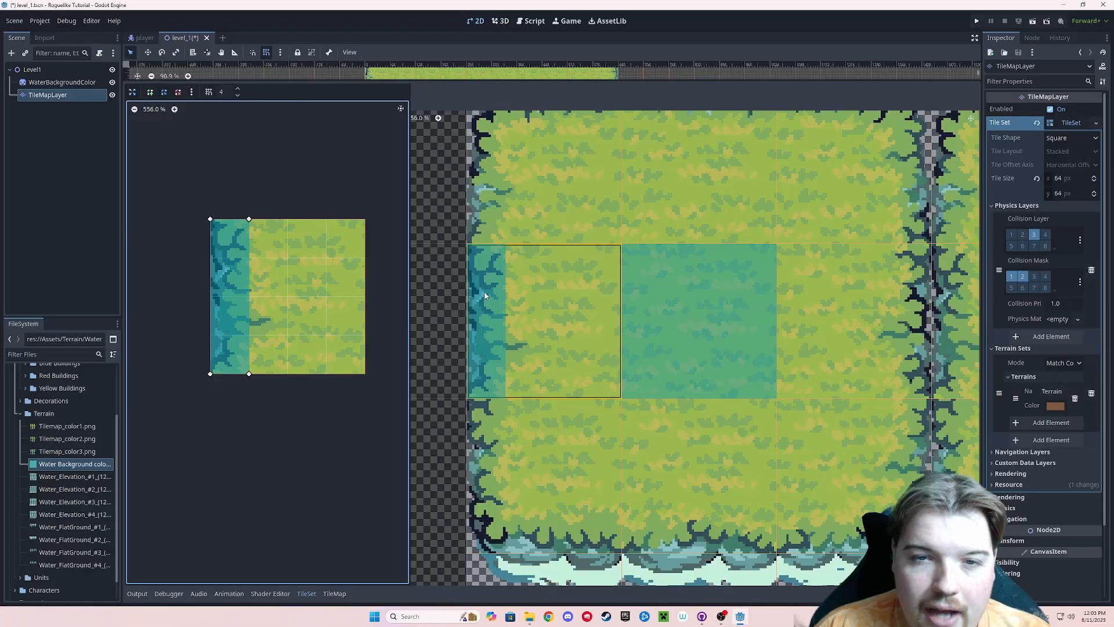
- Give Flat Ground's bottom-left corner tile an L-shaped collision along its left and bottom edges, and extend it along the top for the lower row's left tile
scroll(499, 295, "down", 2)
scroll(505, 313, "down", 1)
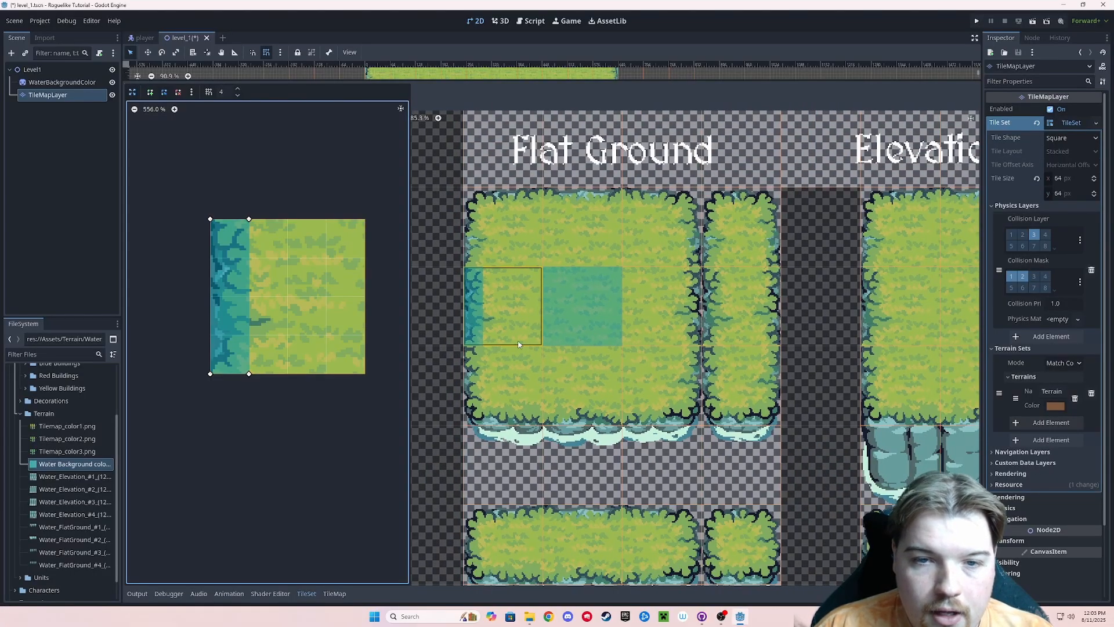
left_click(514, 388)
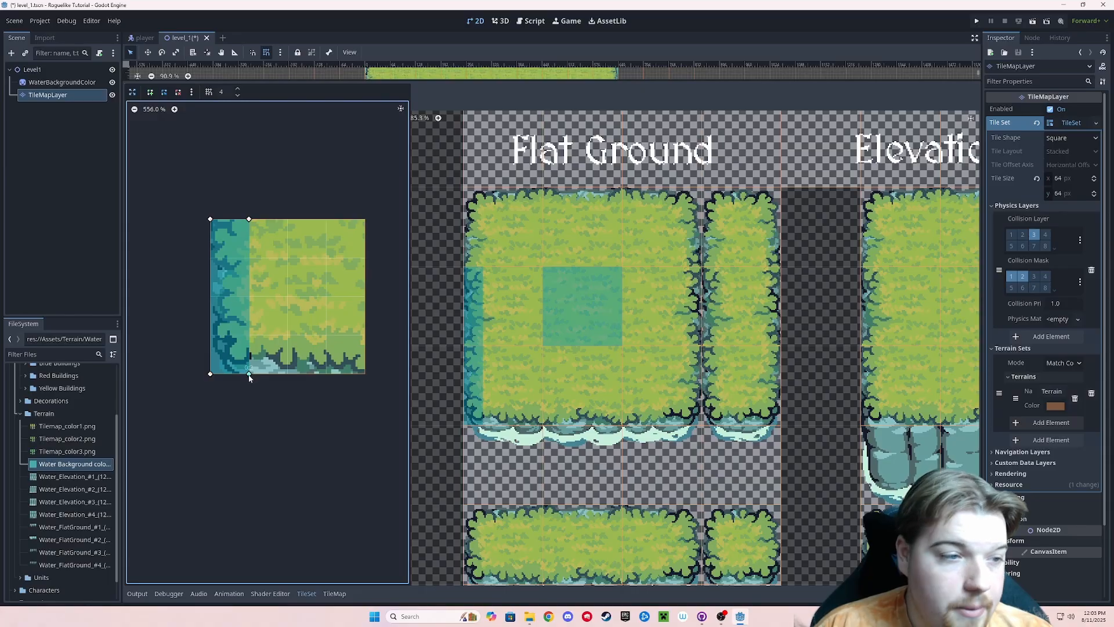
left_click_drag(249, 375, 365, 374)
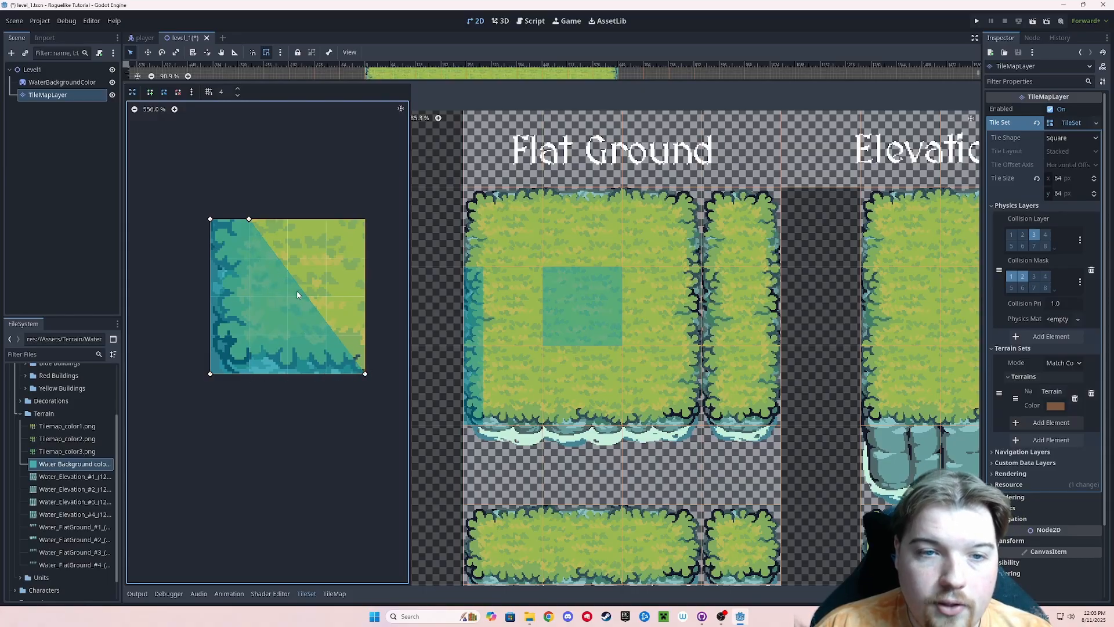
left_click_drag(292, 277, 357, 339)
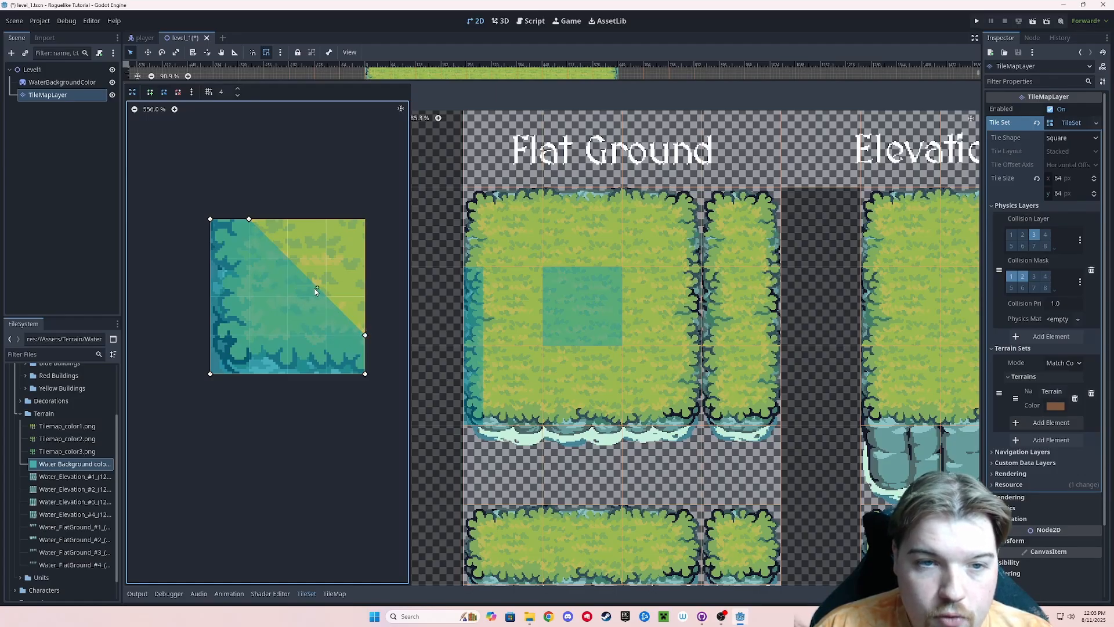
left_click_drag(317, 288, 255, 335)
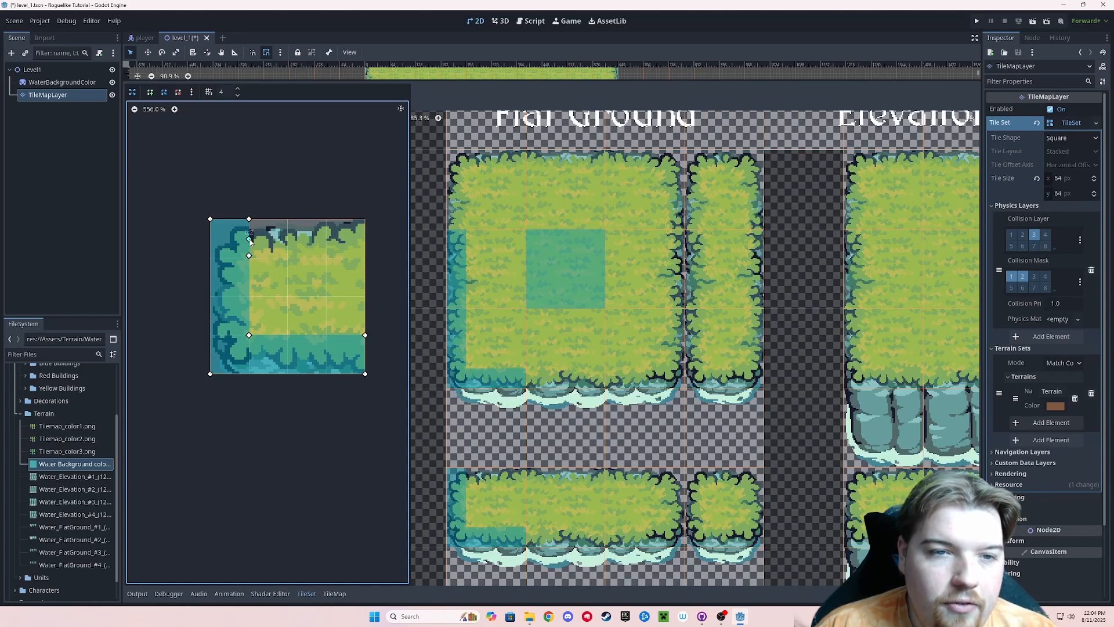
left_click_drag(250, 240, 353, 225)
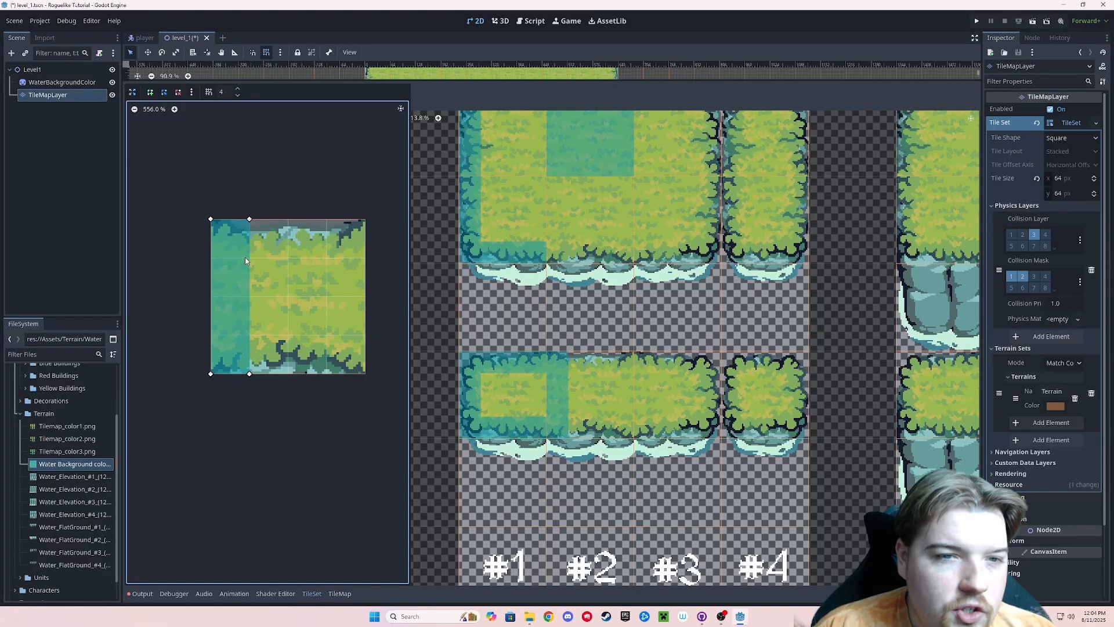
- Give the middle tile of Flat Ground's lower row separate collision strips one grid cell high along its top and bottom edges
left_click_drag(250, 219, 365, 220)
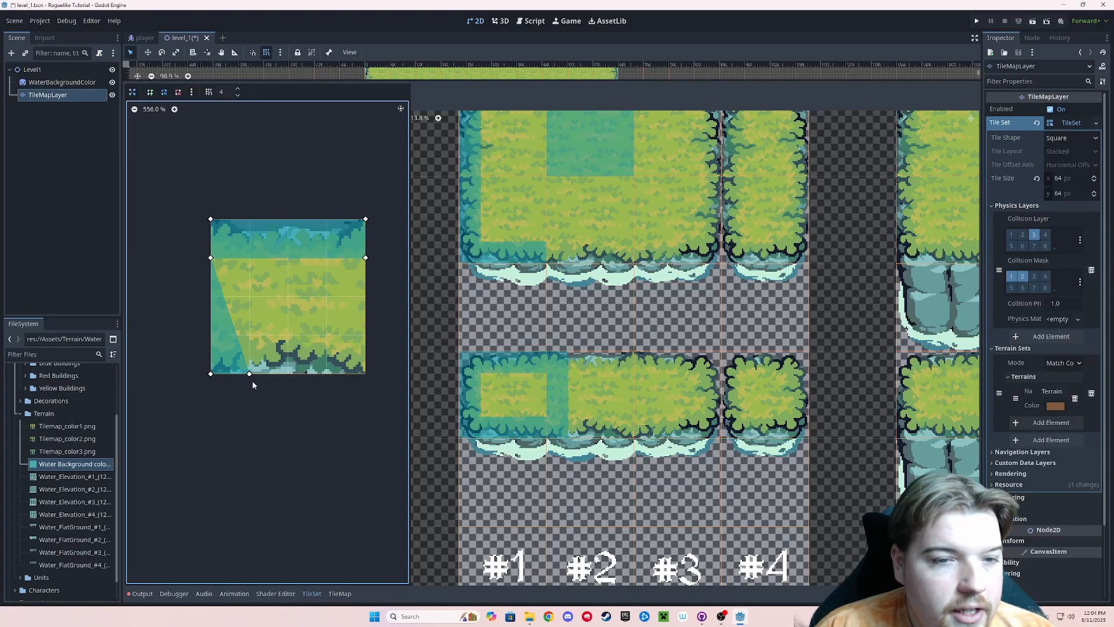
right_click(247, 371)
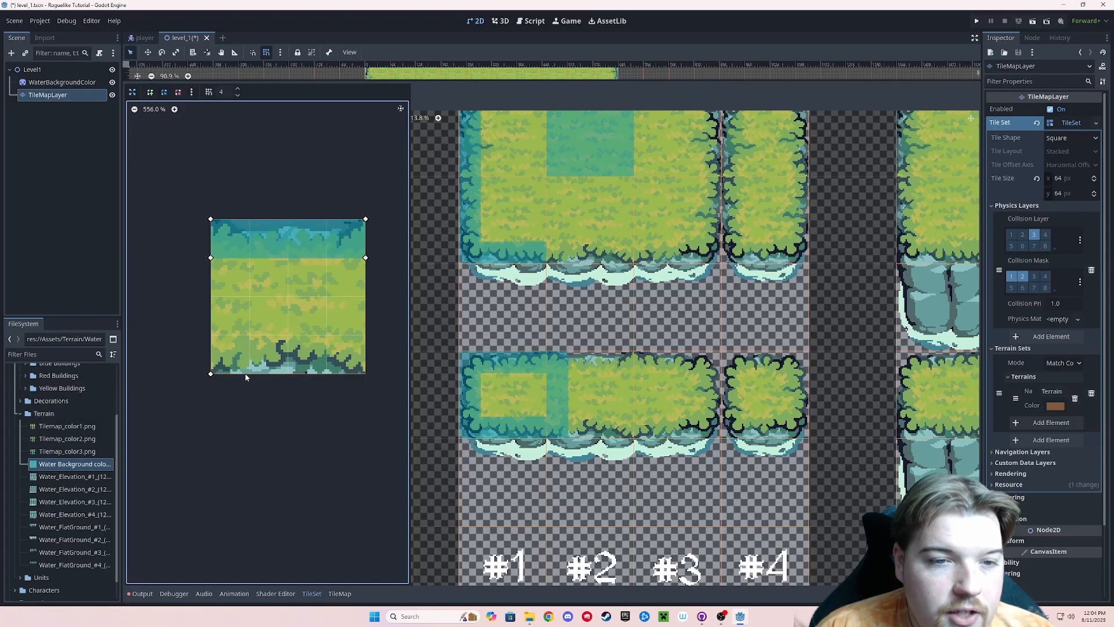
right_click(213, 374)
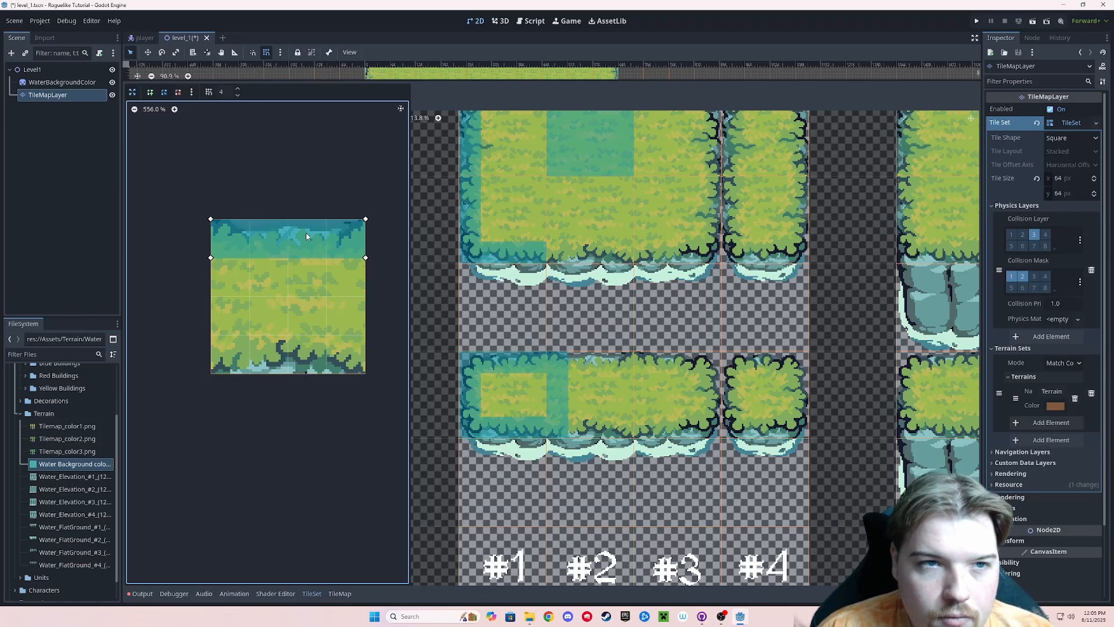
left_click(149, 92)
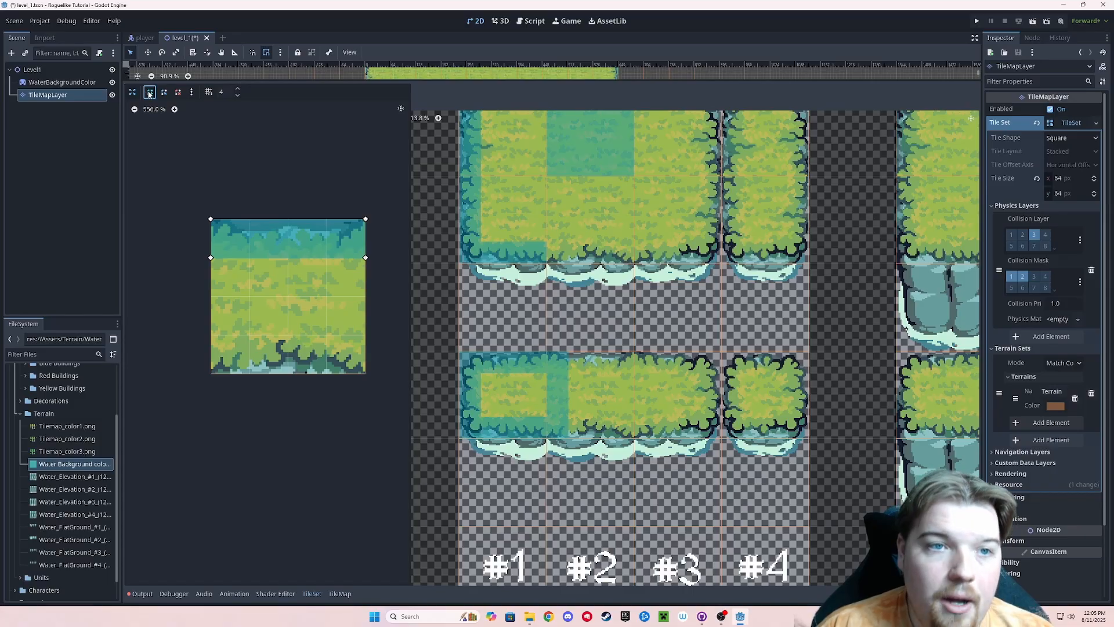
left_click(211, 373)
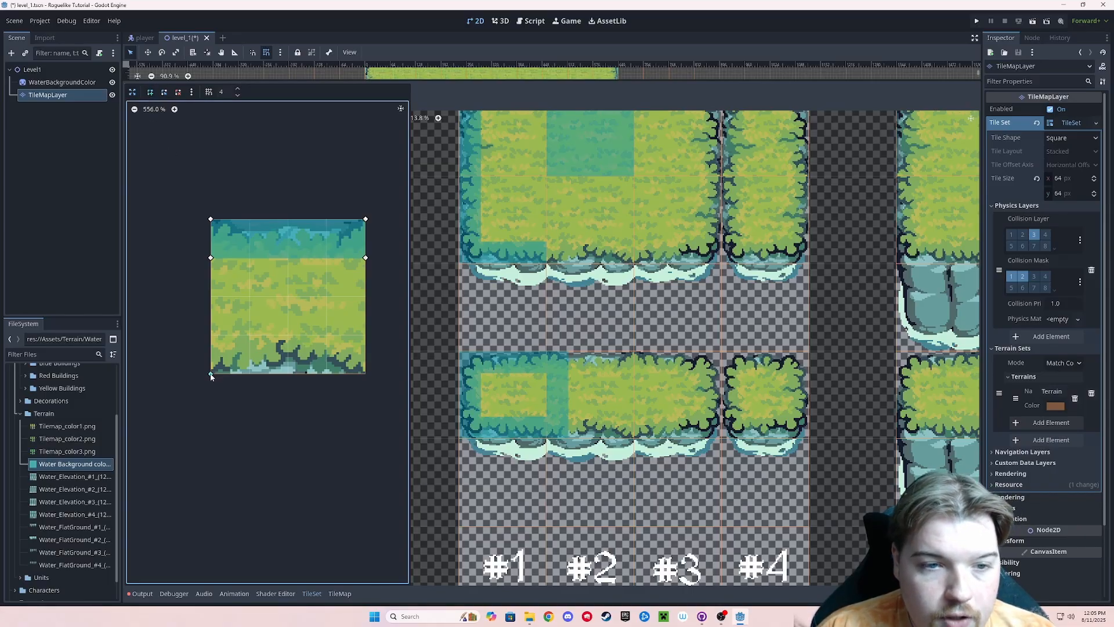
left_click(365, 373)
left_click(365, 334)
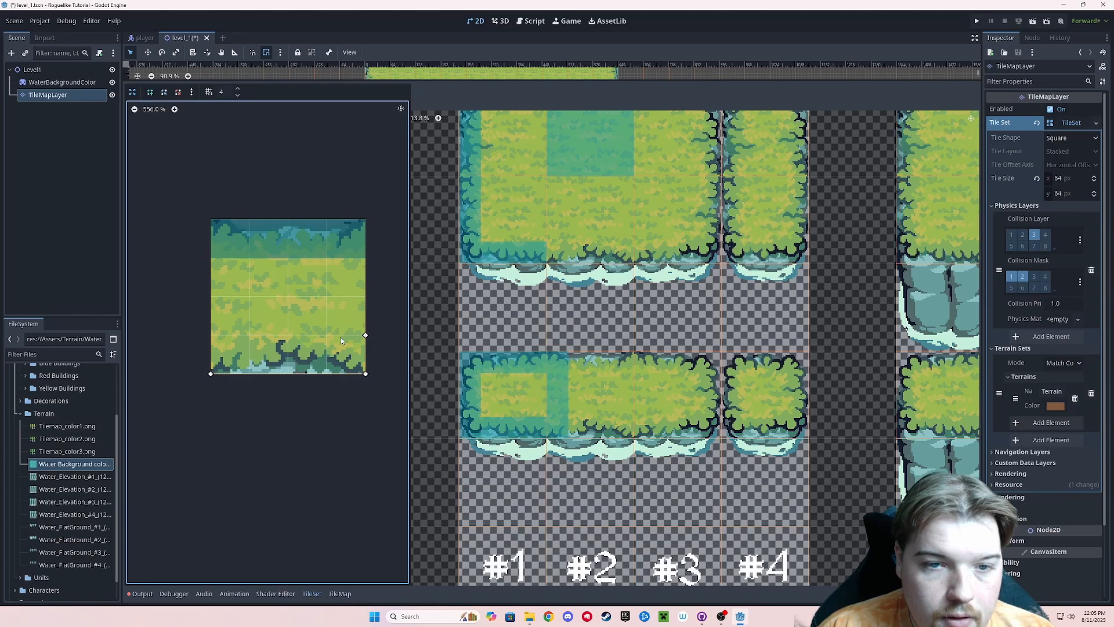
left_click(211, 335)
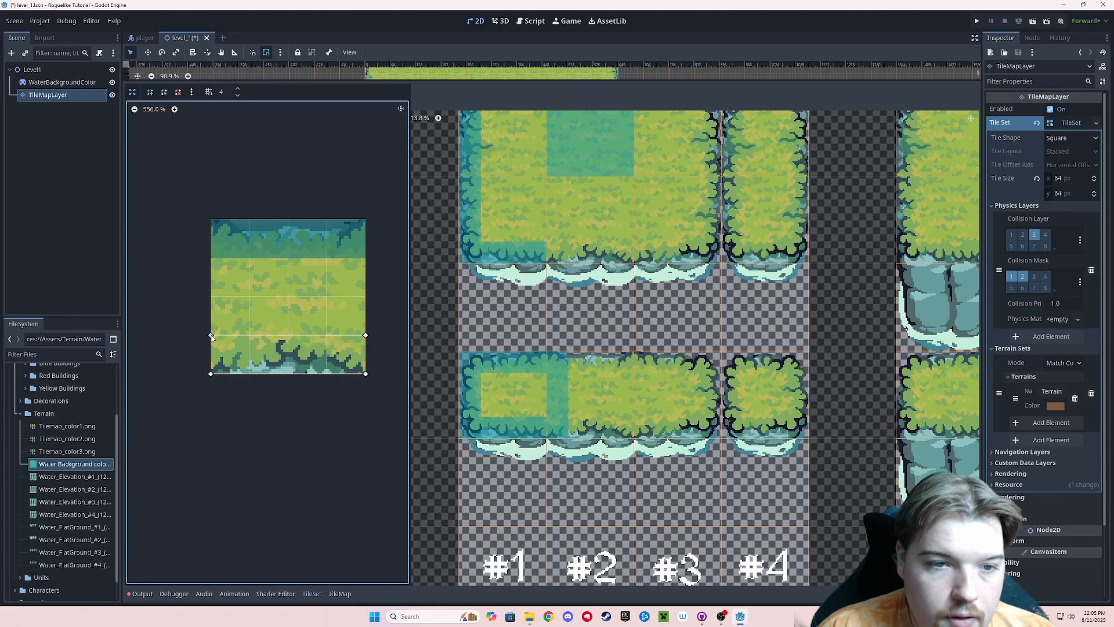
left_click(211, 374)
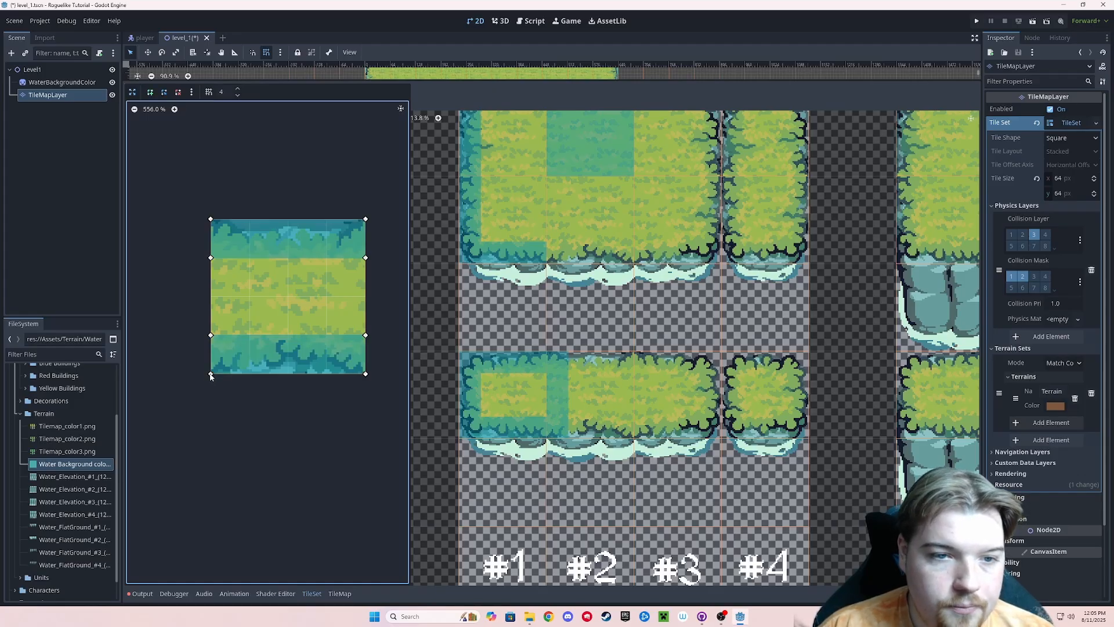
left_click(601, 389)
- Draw a C-shaped collision polygon along the top, right and bottom edges and paint it onto the lower row's right end tile
middle_click_drag(699, 390, 575, 380)
left_click(566, 382)
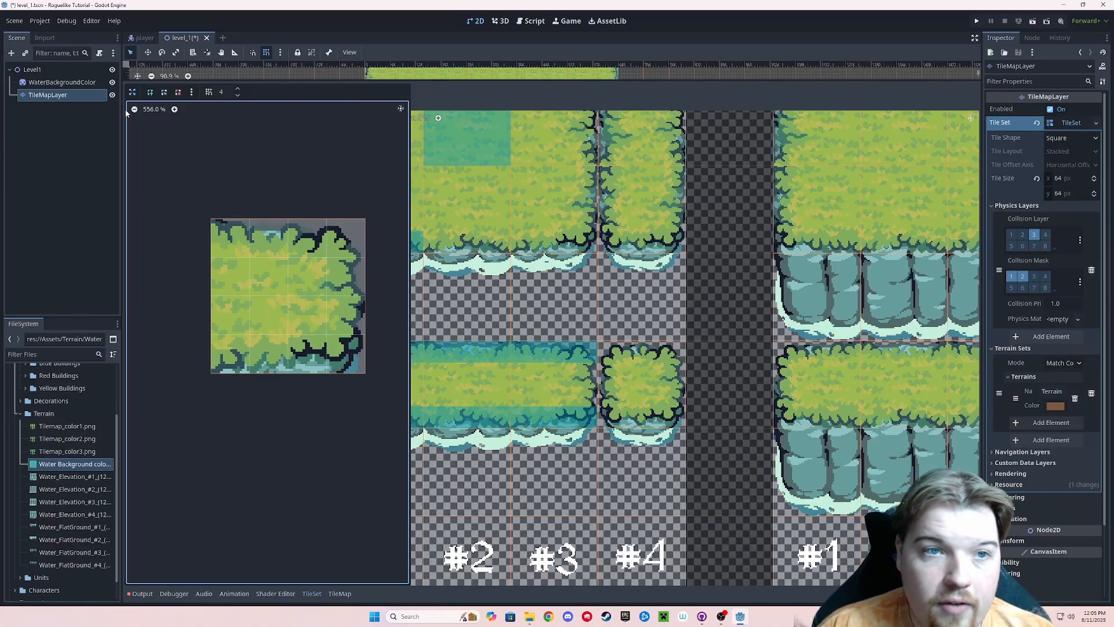
left_click(150, 92)
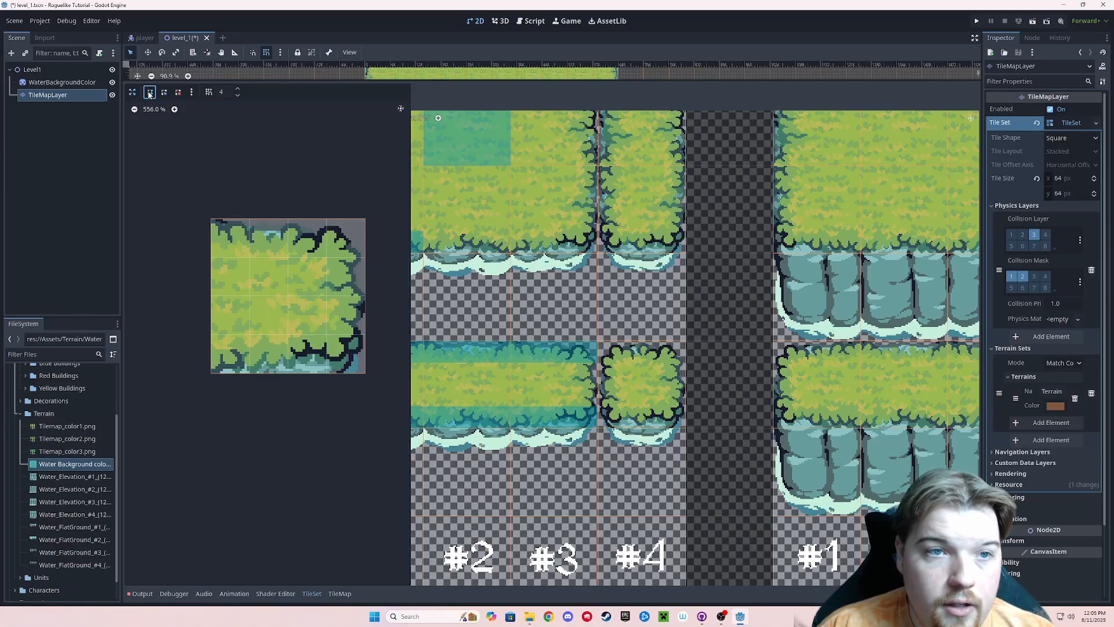
left_click(210, 219)
left_click(365, 218)
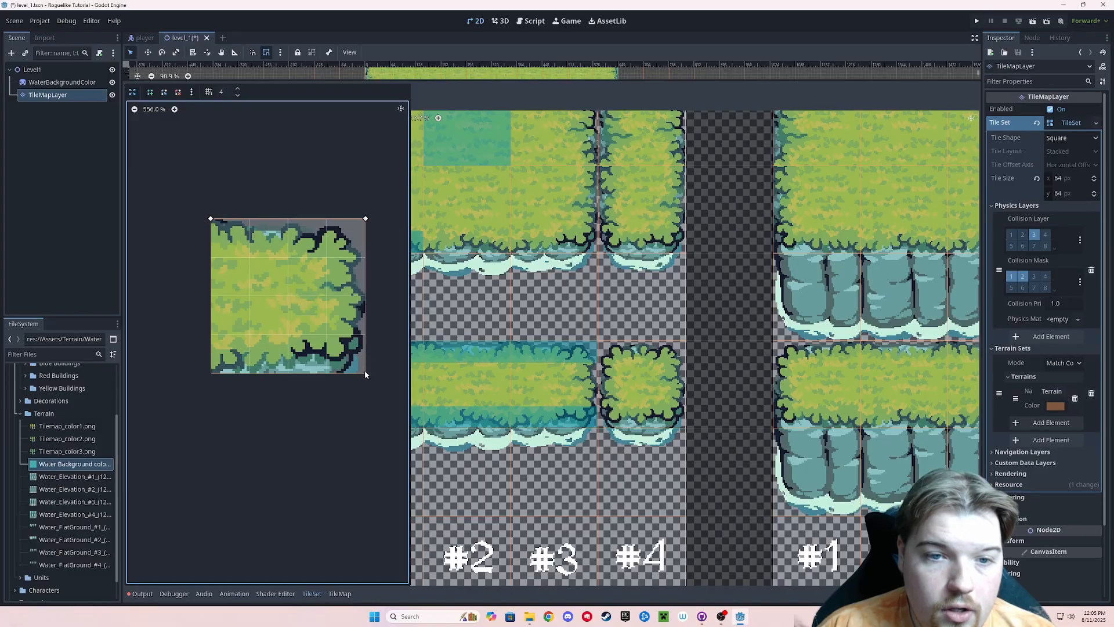
left_click(365, 374)
left_click(210, 373)
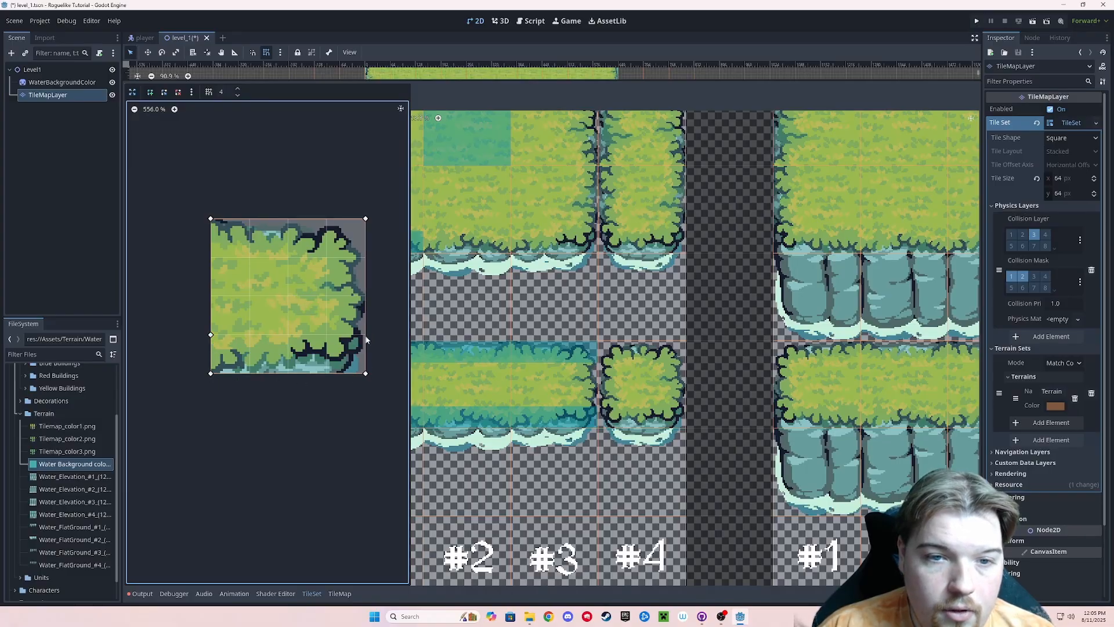
left_click(327, 257)
left_click(211, 257)
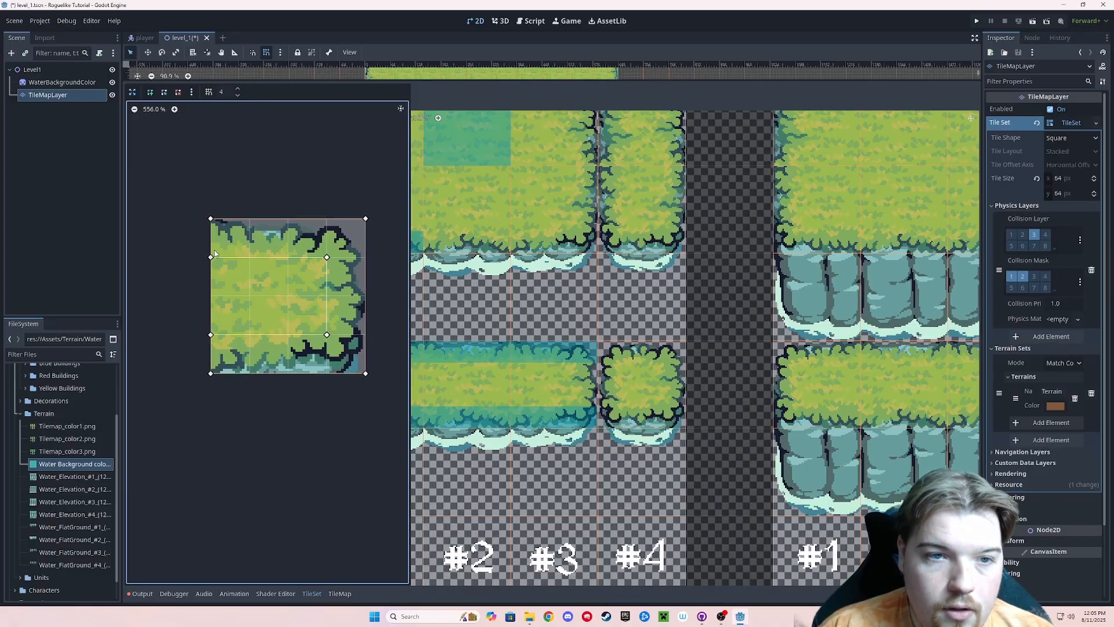
left_click(210, 219)
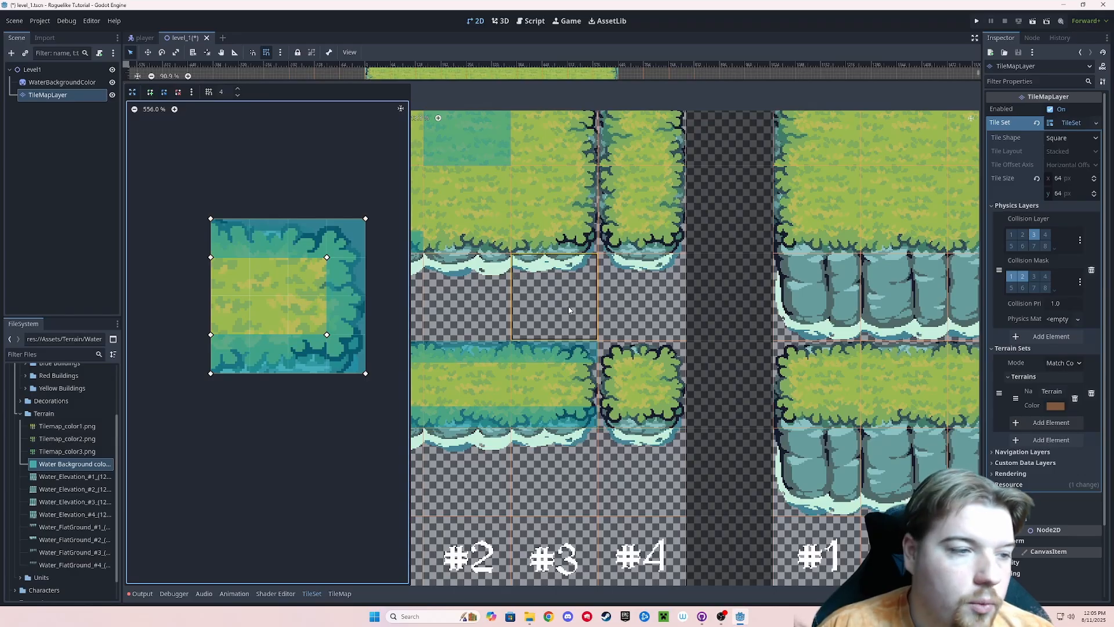
left_click(571, 389)
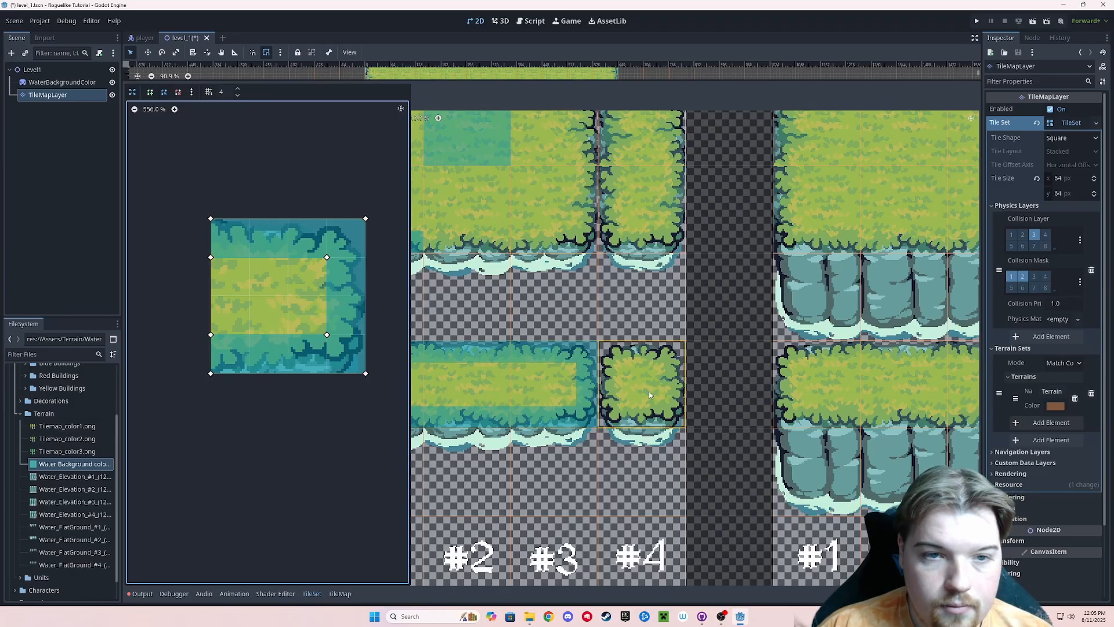
- Extend the C-shaped collision around the left edge to form a closed ring on Flat Ground's standalone single tile
left_click(648, 392)
left_click(249, 256)
left_click(211, 334)
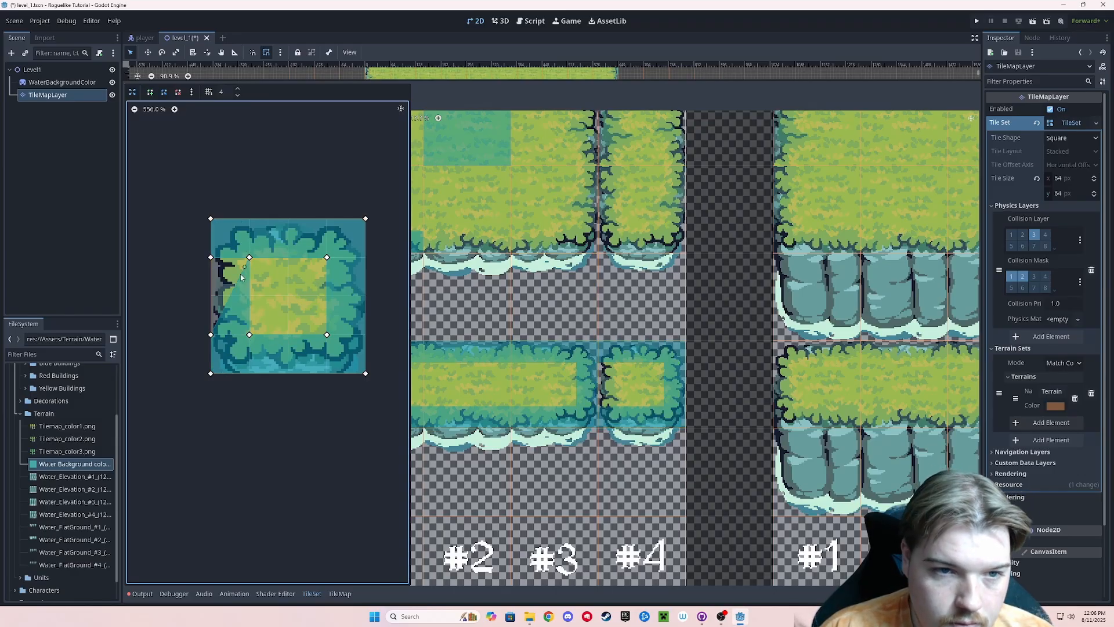
left_click(652, 386)
- Reduce the collision polygon to a strip one grid cell high along the bottom edge for Flat Ground's bottom-middle tile
scroll(648, 412, "down", 6)
scroll(601, 306, "up", 3)
scroll(601, 305, "up", 2)
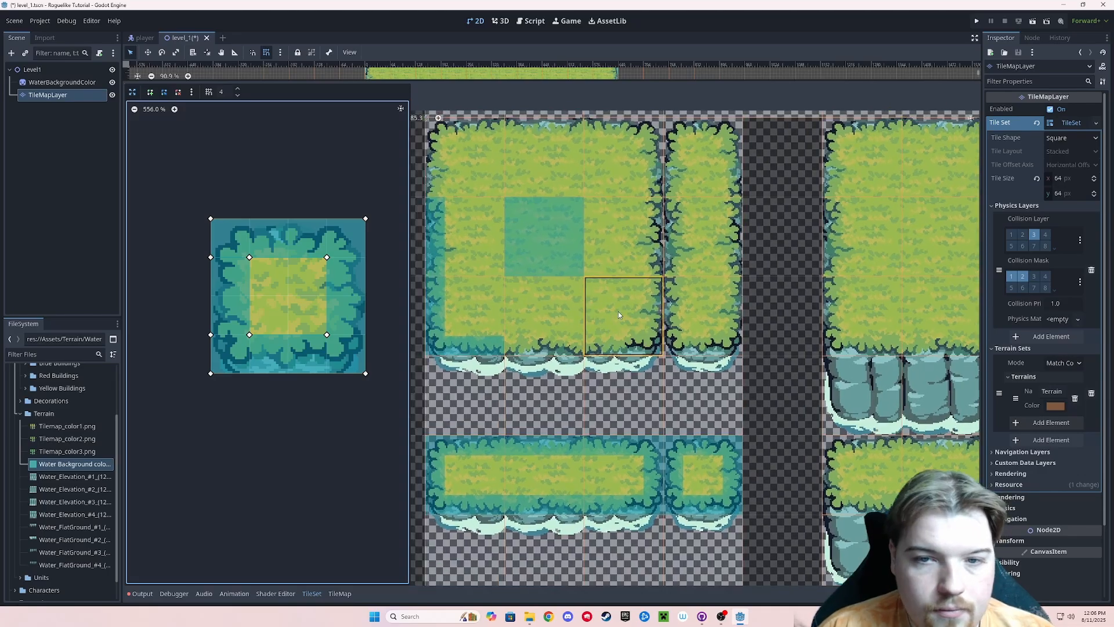
left_click(572, 325)
right_click(365, 219)
right_click(327, 258)
right_click(211, 219)
right_click(249, 257)
right_click(211, 257)
mouse_move(327, 334)
left_mouse_down()
mouse_move(365, 335)
mouse_move(327, 219)
left_mouse_up()
left_click(546, 342)
- Give Flat Ground's bottom-right corner tile an L-shaped collision along its right and bottom edges, and the right-middle tile a strip along its right edge
left_click(598, 359)
left_click(326, 335)
left_click(598, 359)
left_click(608, 328)
right_click(211, 335)
left_click(620, 326)
middle_click_drag(621, 327, 628, 367)
- Give Flat Ground's top-right corner tile an L-shaped collision one grid cell wide along its top and right edges
left_click(617, 289)
left_click(327, 257)
left_click_drag(327, 238, 211, 257)
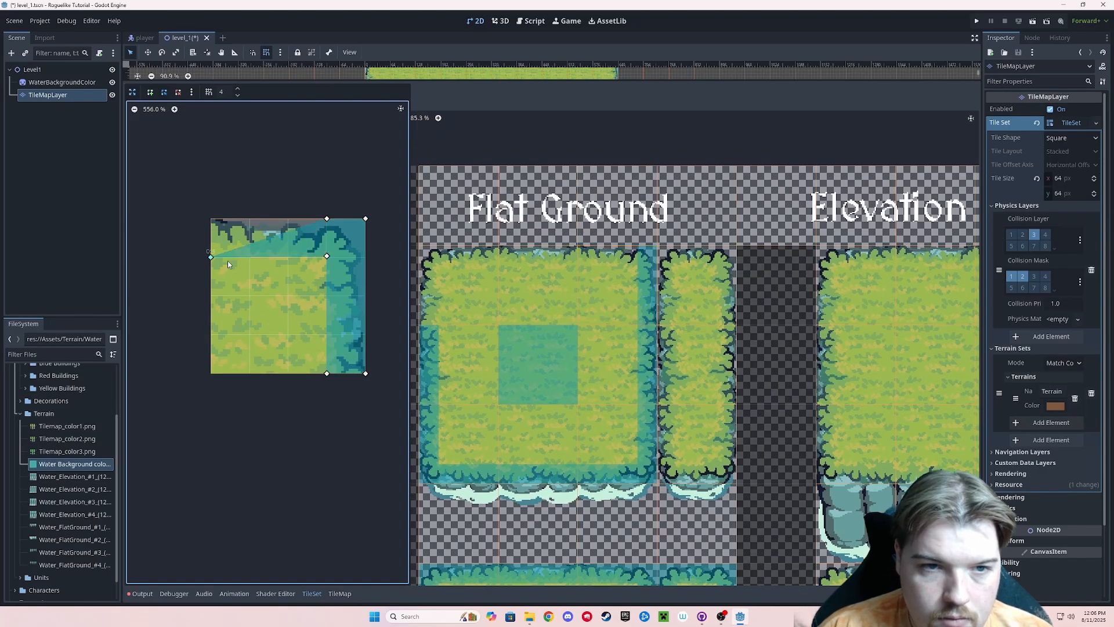
left_click_drag(327, 219, 211, 219)
left_click(617, 289)
- Give Flat Ground's top-middle tile a collision strip along its top edge, and the top-left corner tile an L shape along its top and left edges
left_click(543, 289)
right_click(327, 373)
right_click(327, 257)
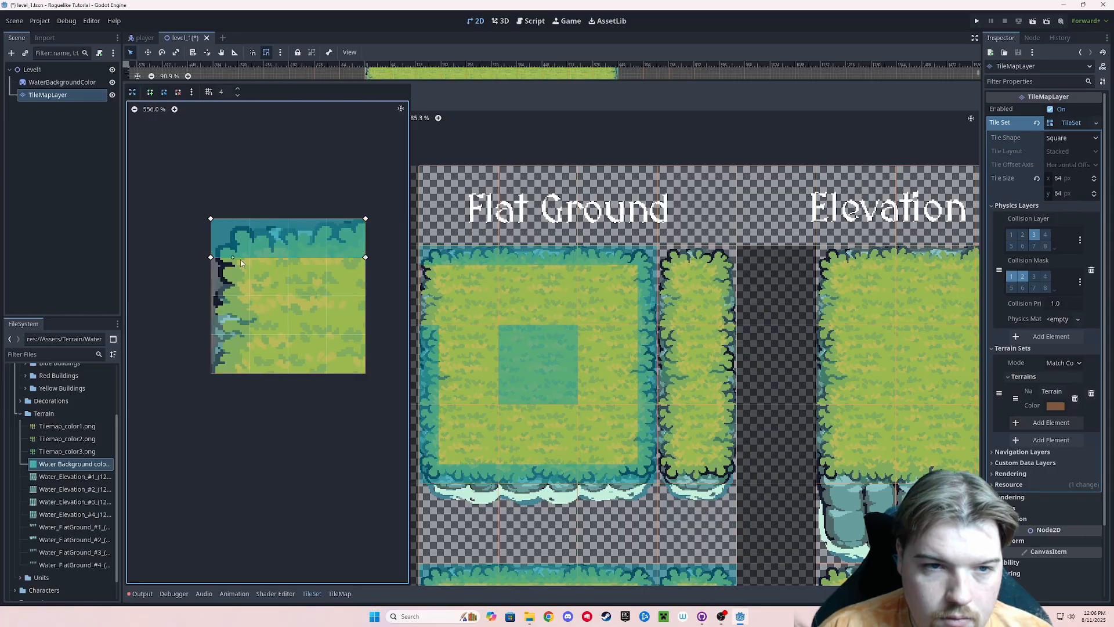
left_click_drag(211, 258, 211, 373)
left_click_drag(237, 346, 246, 372)
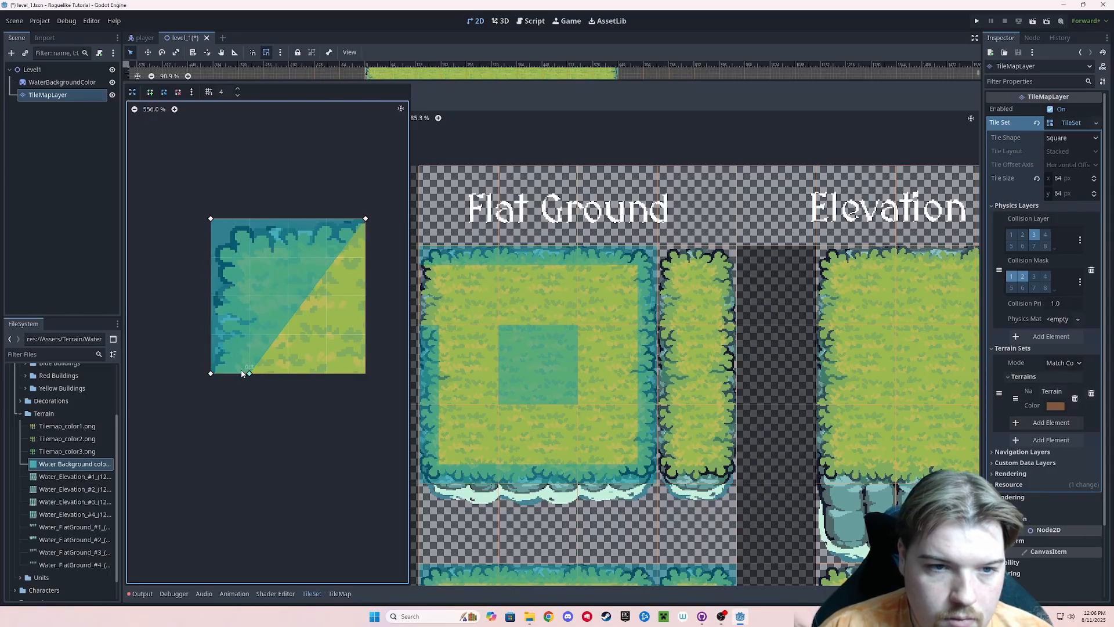
mouse_move(307, 296)
left_mouse_down()
mouse_move(365, 260)
mouse_move(250, 257)
left_mouse_up()
left_click(459, 285)
- Give the top tile of Flat Ground's narrow column a collision shape along its left, top and right edges
scroll(464, 285, "down", 3)
middle_click_drag(656, 284, 531, 284)
left_click(562, 291)
left_click(326, 257)
left_click_drag(348, 257, 326, 373)
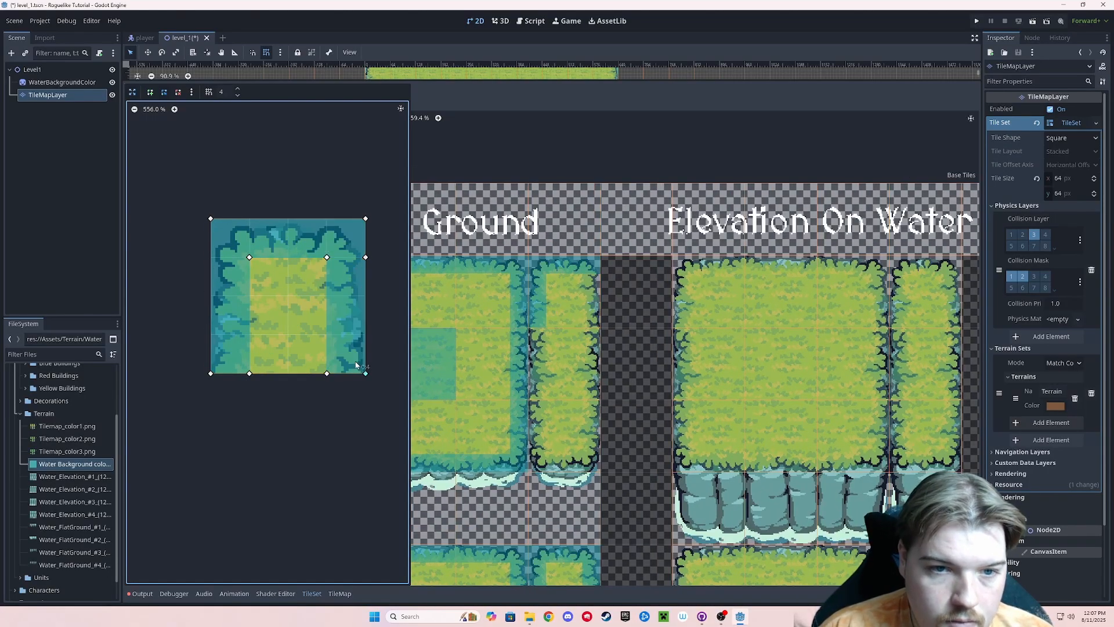
left_click(564, 292)
- Give the middle tile of the narrow column separate collision strips one grid cell wide along its left and right edges
left_click(564, 362)
right_click(249, 257)
right_click(327, 258)
right_click(365, 373)
left_click_drag(365, 219, 249, 219)
left_click(150, 94)
left_click(327, 219)
left_click(365, 219)
left_click(365, 373)
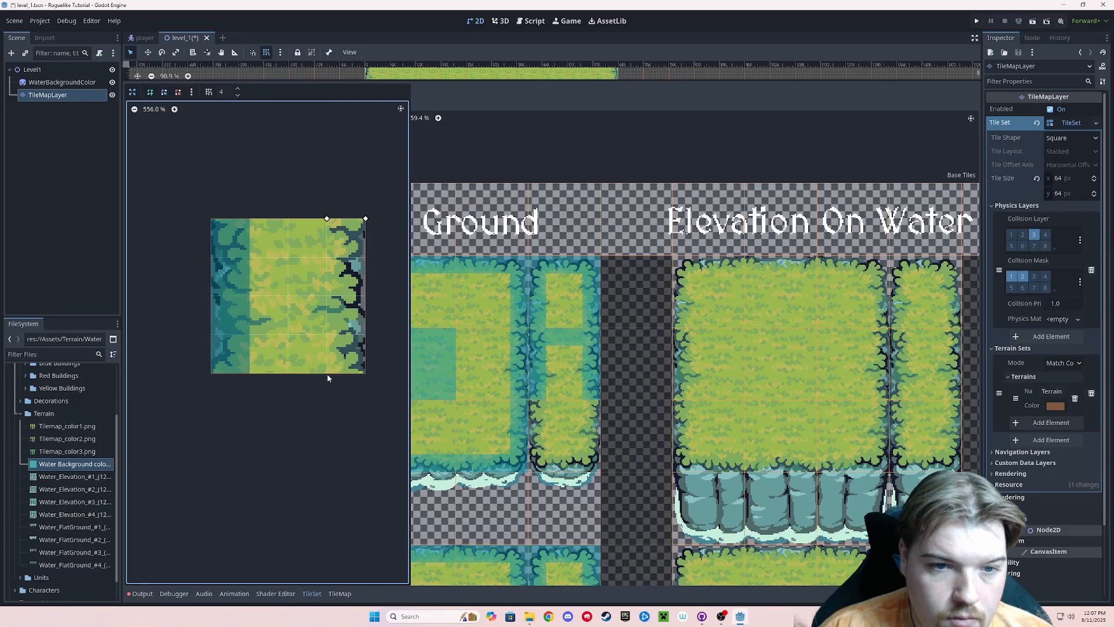
left_click(326, 374)
left_click(327, 219)
left_click_drag(564, 362, 564, 435)
- Give the bottom tile of the narrow column a U-shaped collision along its left, bottom and right edges
left_click_drag(250, 348, 372, 375)
left_click_drag(308, 297, 249, 335)
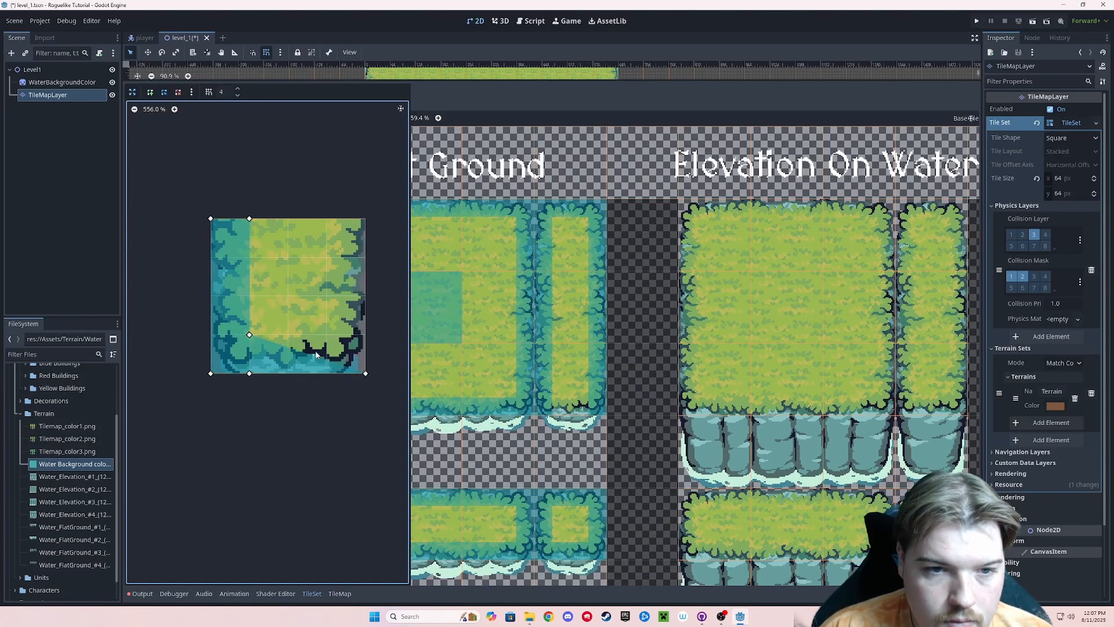
left_click_drag(307, 354, 366, 335)
left_click(327, 335)
left_click_drag(347, 335, 327, 219)
left_click_drag(346, 278, 366, 219)
left_click(562, 380)
- Remove all points from the collision polygon and clear the collision from Flat Ground's centre tile
scroll(562, 381, "down", 5)
scroll(575, 288, "up", 3)
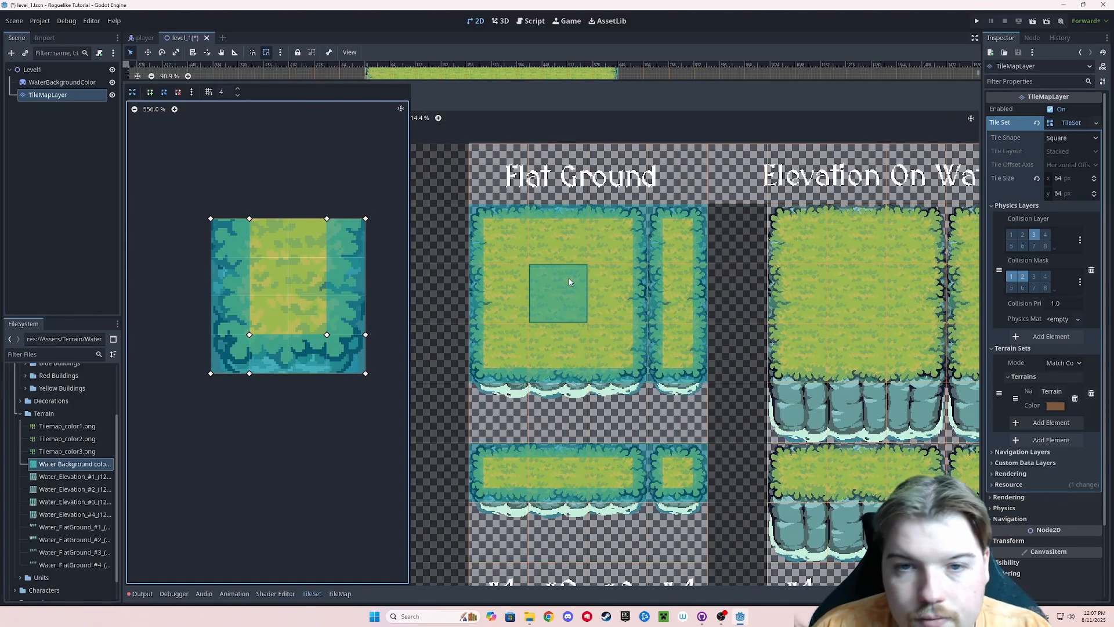
left_click(569, 281)
right_click(370, 216)
right_click(331, 216)
right_click(370, 371)
right_click(253, 370)
right_click(214, 370)
left_click(566, 291)
scroll(608, 289, "down", 5)
middle_click_drag(642, 282, 616, 318)
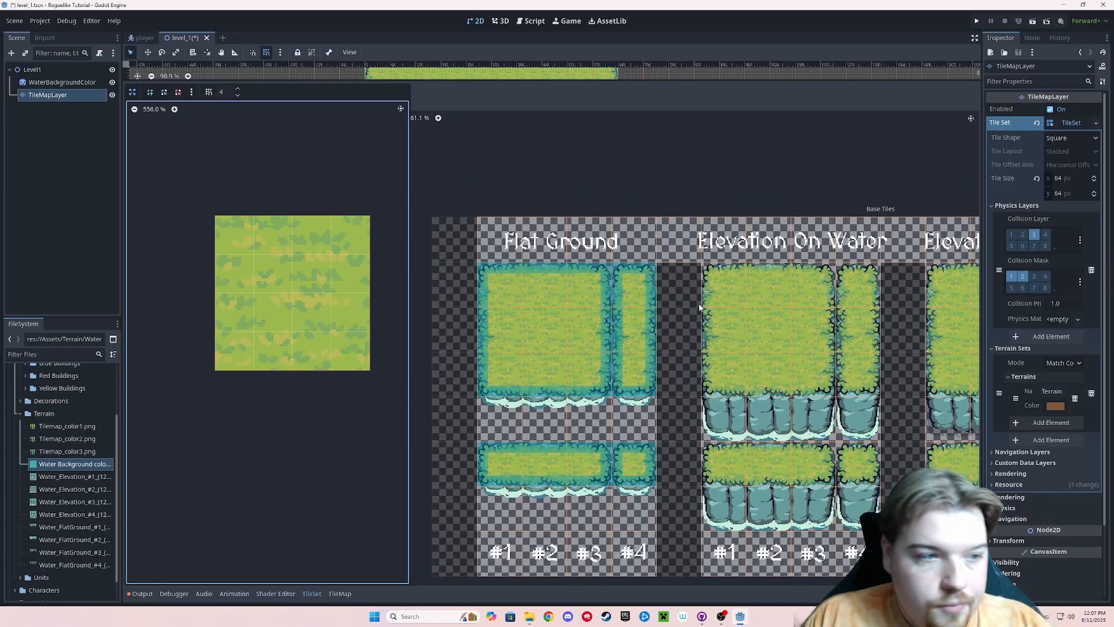
scroll(612, 326, "up", 2)
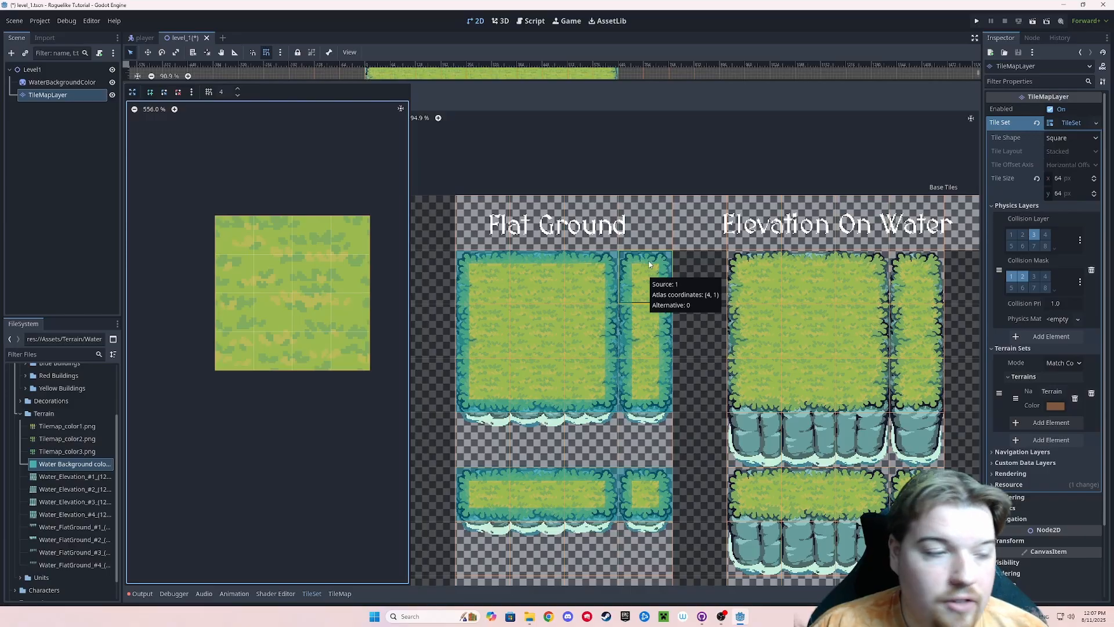
scroll(631, 253, "down", 1)
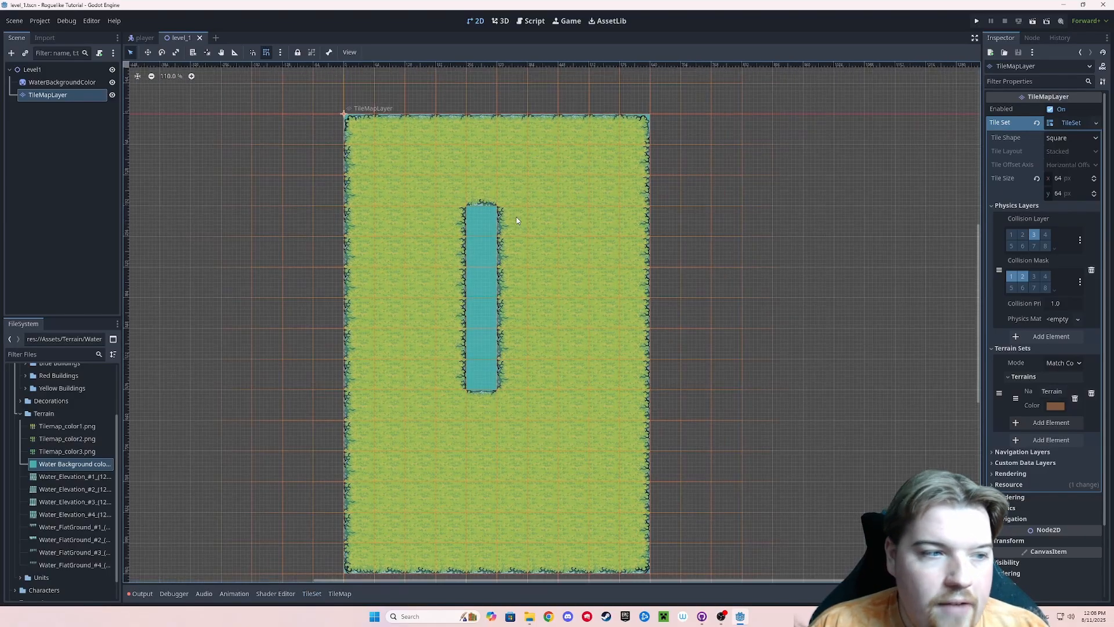
- Turn on Visible Collision Shapes for debugging and run the current level scene
left_click(67, 20)
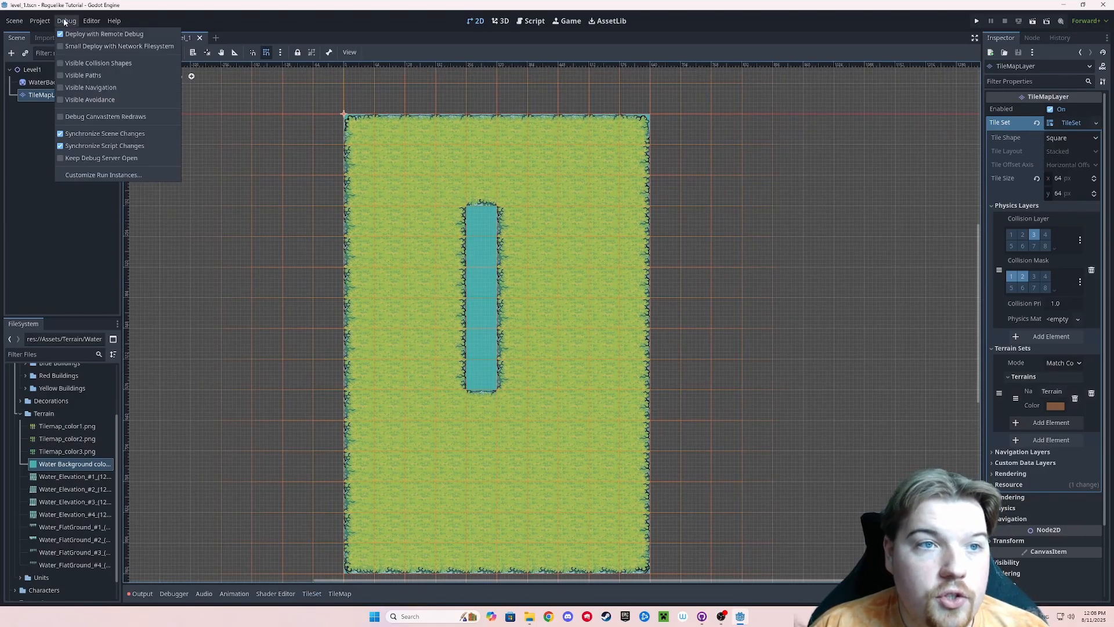
left_click(95, 64)
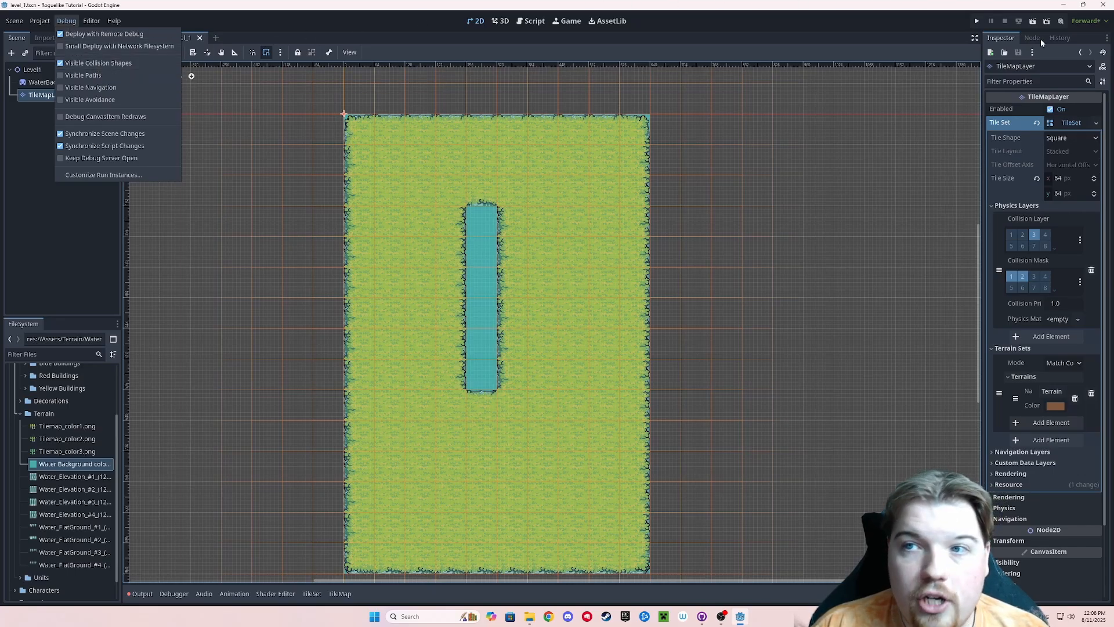
left_click(1032, 26)
left_click(1033, 22)
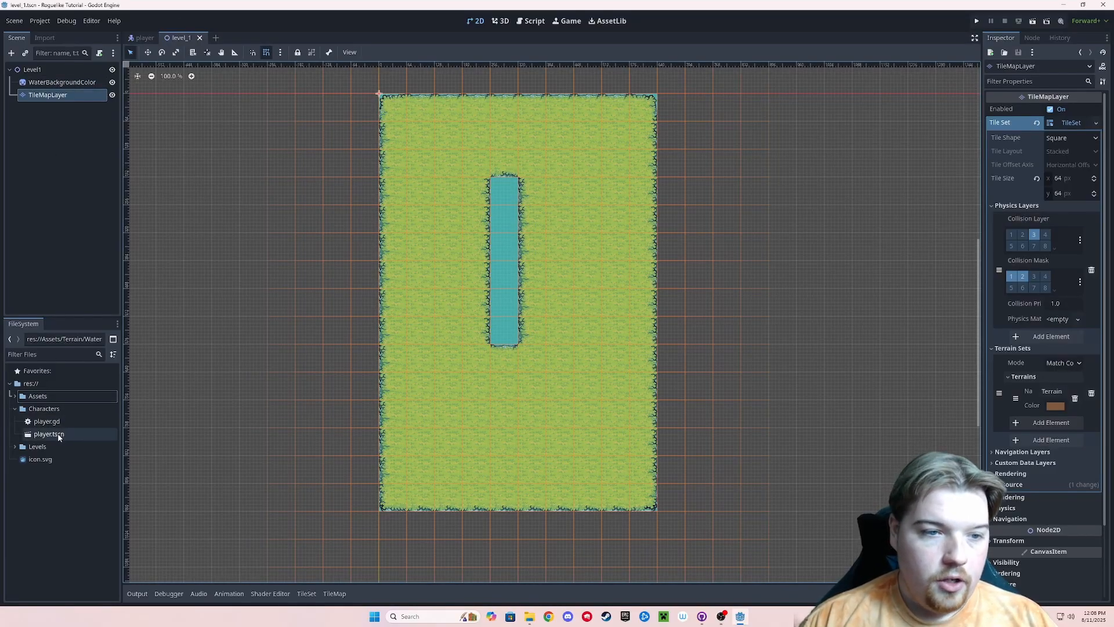
- Instance player.tscn from the Characters folder as a child of the Level1 node
left_click_drag(58, 436, 41, 71)
scroll(234, 120, "up", 2)
middle_click_drag(234, 119, 257, 208)
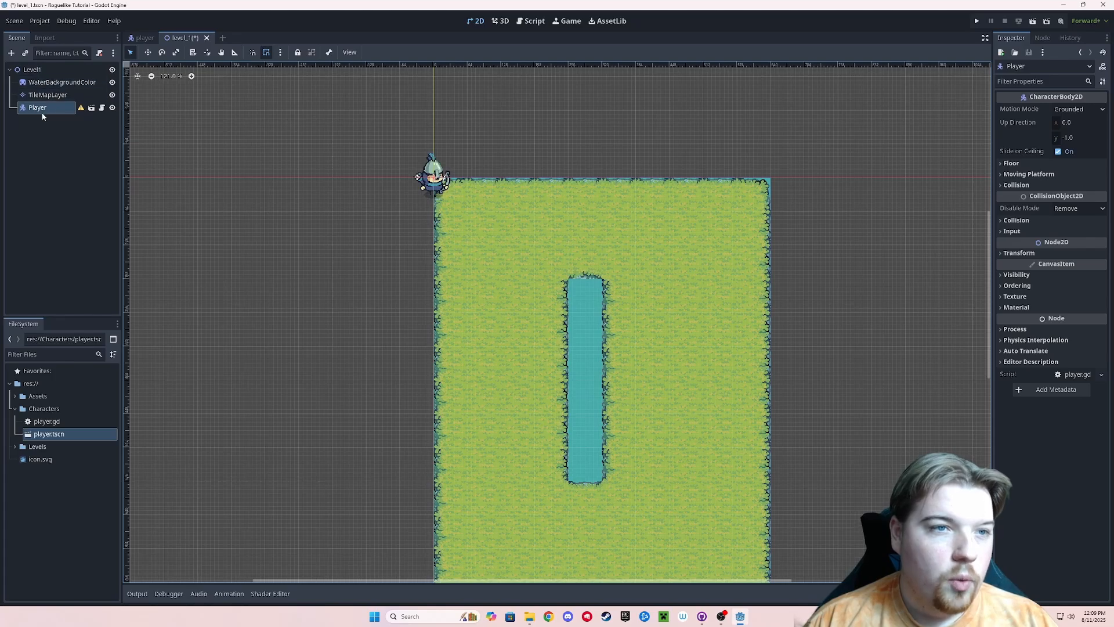
- Place the Player on the grass below the water channel near the level's lower edge, and run the current scene
left_click_drag(53, 97, 611, 511)
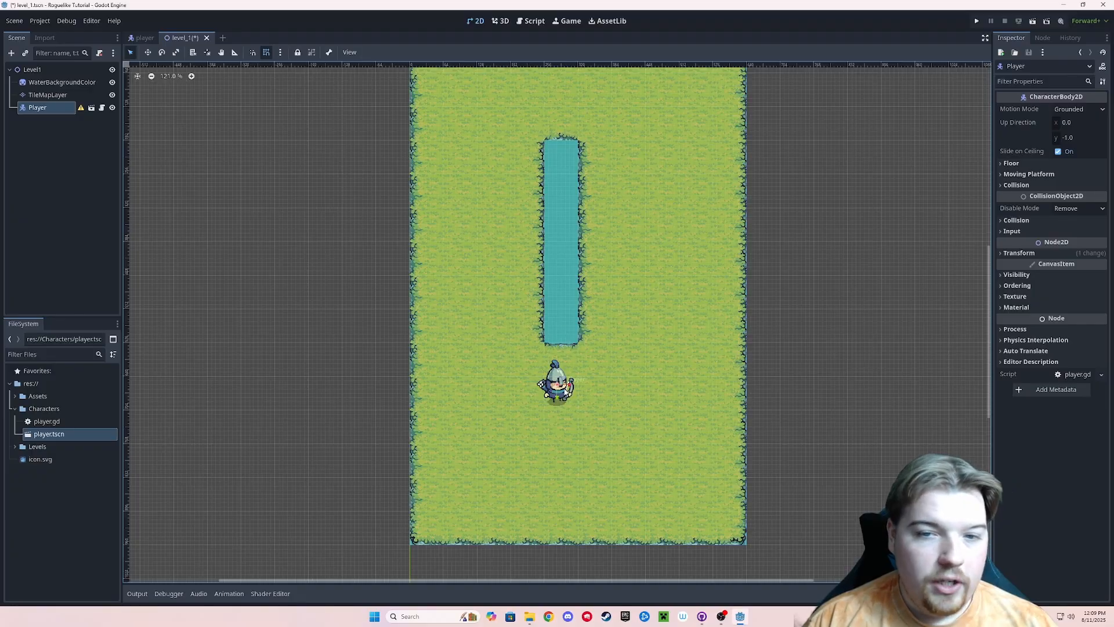
left_click_drag(556, 385, 525, 460)
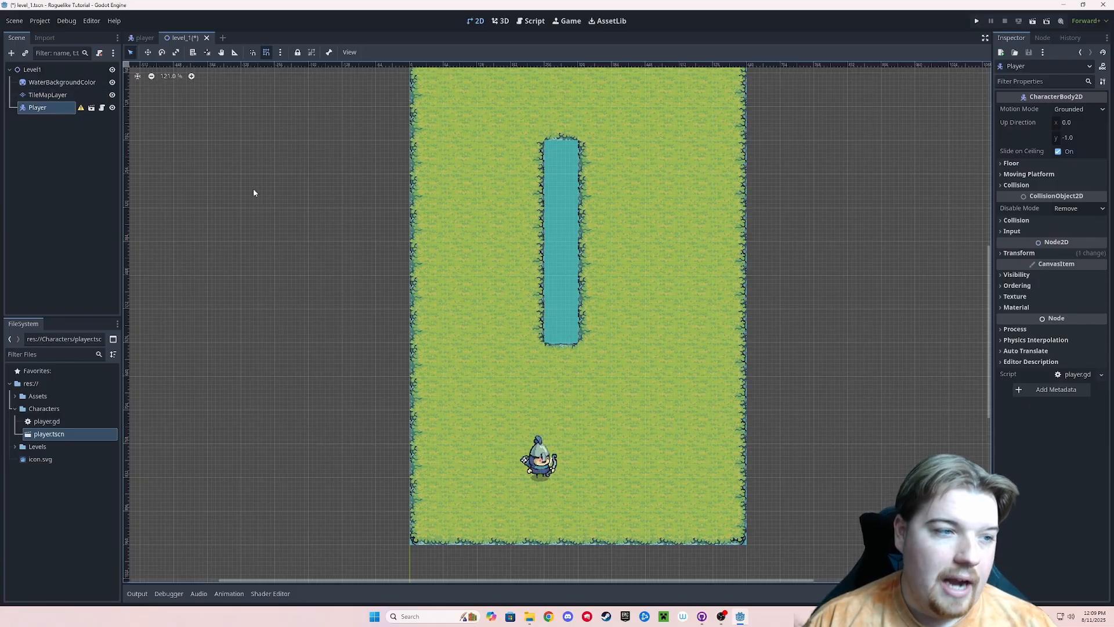
left_click_drag(539, 461, 573, 460)
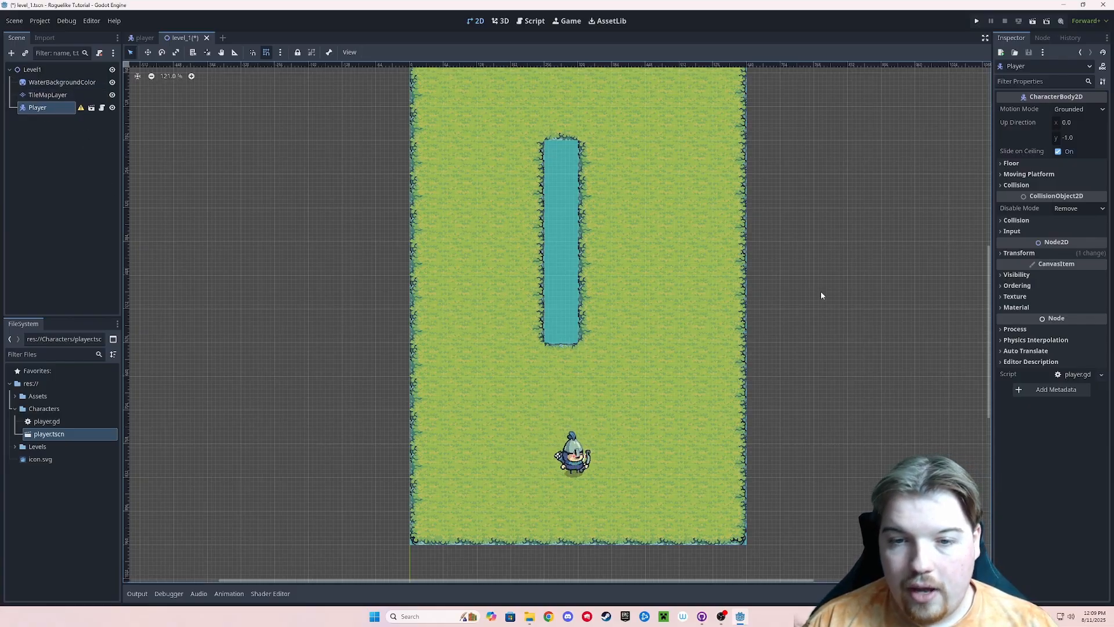
left_click(1033, 21)
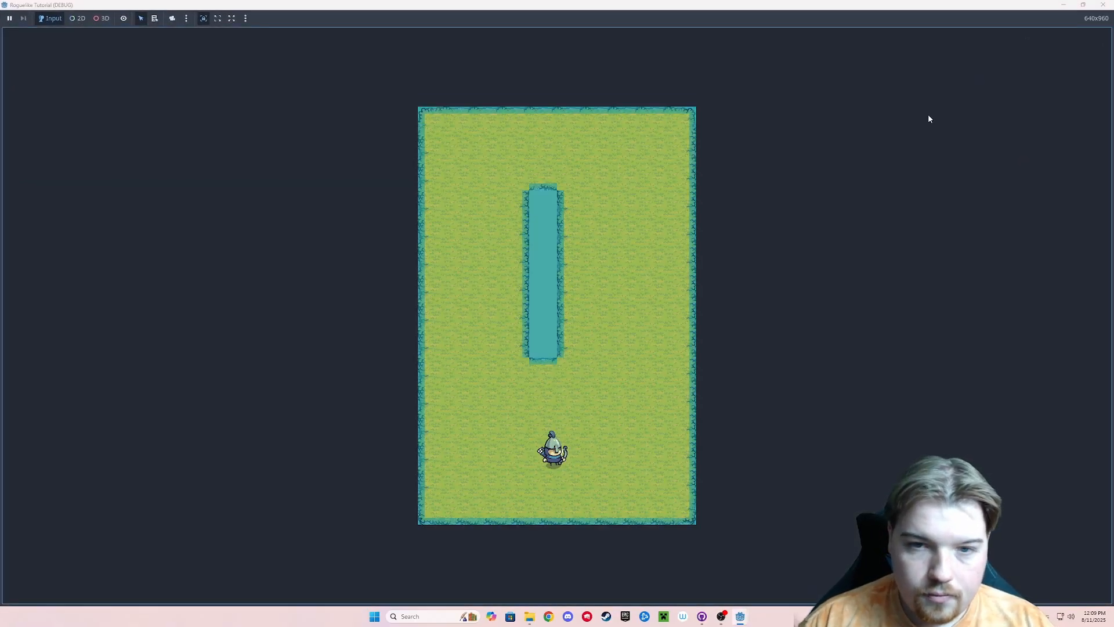
- Walk the player up across the water channel and around its edges to test the level's collisions
key("w")
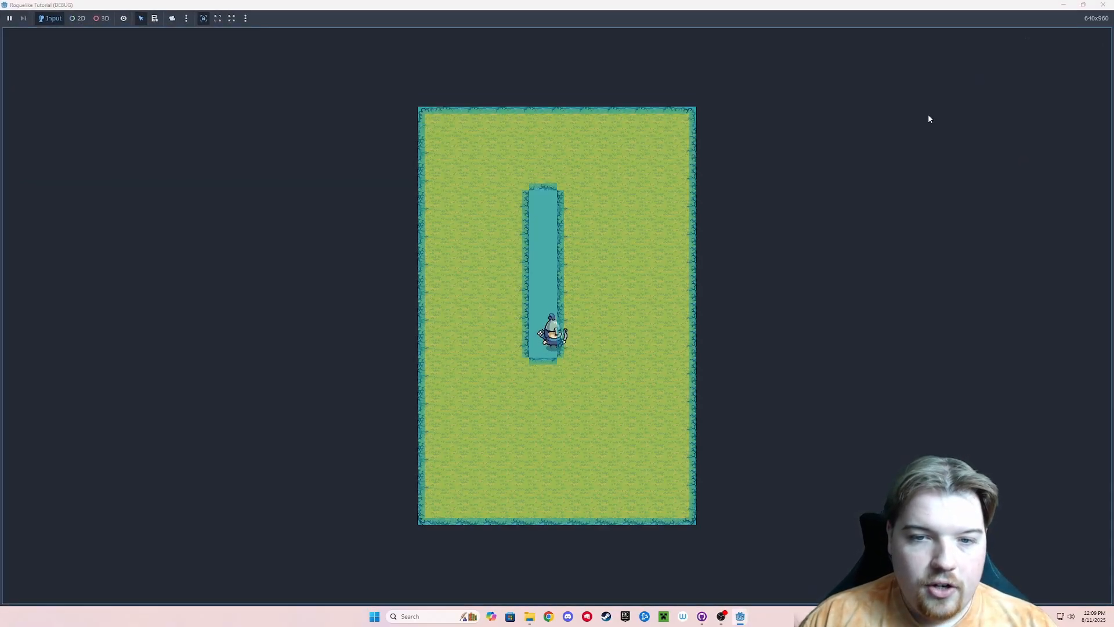
key("a")
key("d")
key("w")
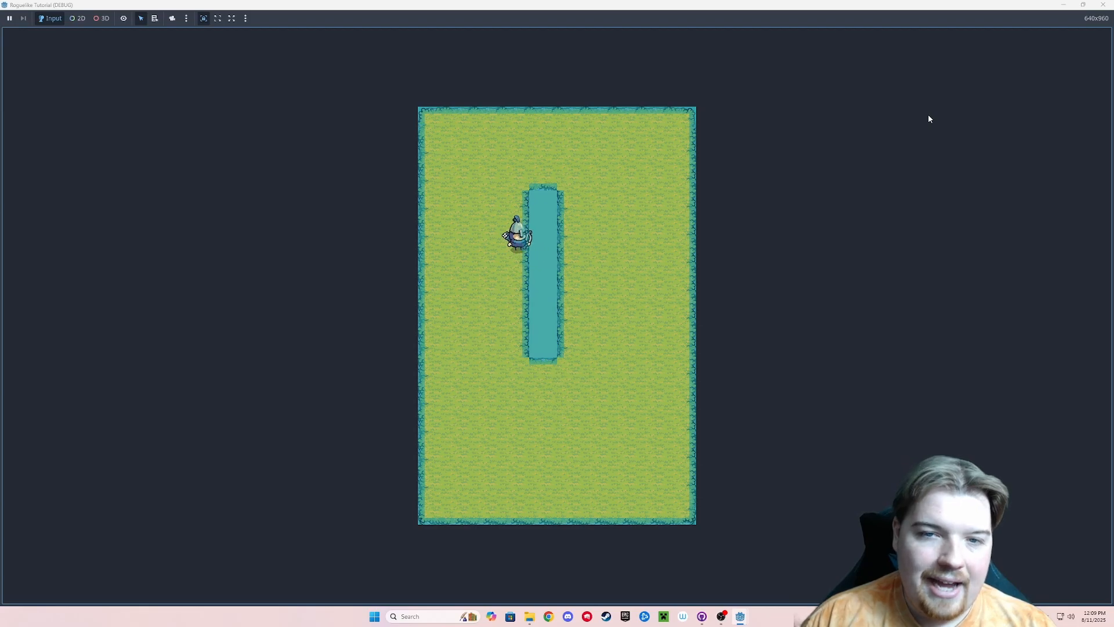
key("d")
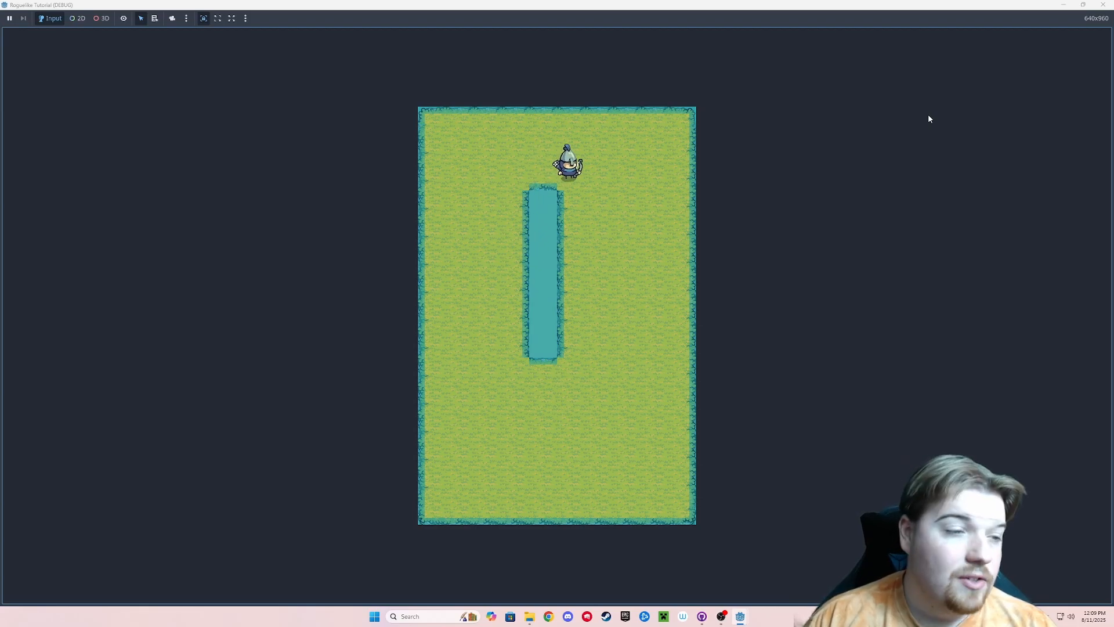
key("s")
key("a")
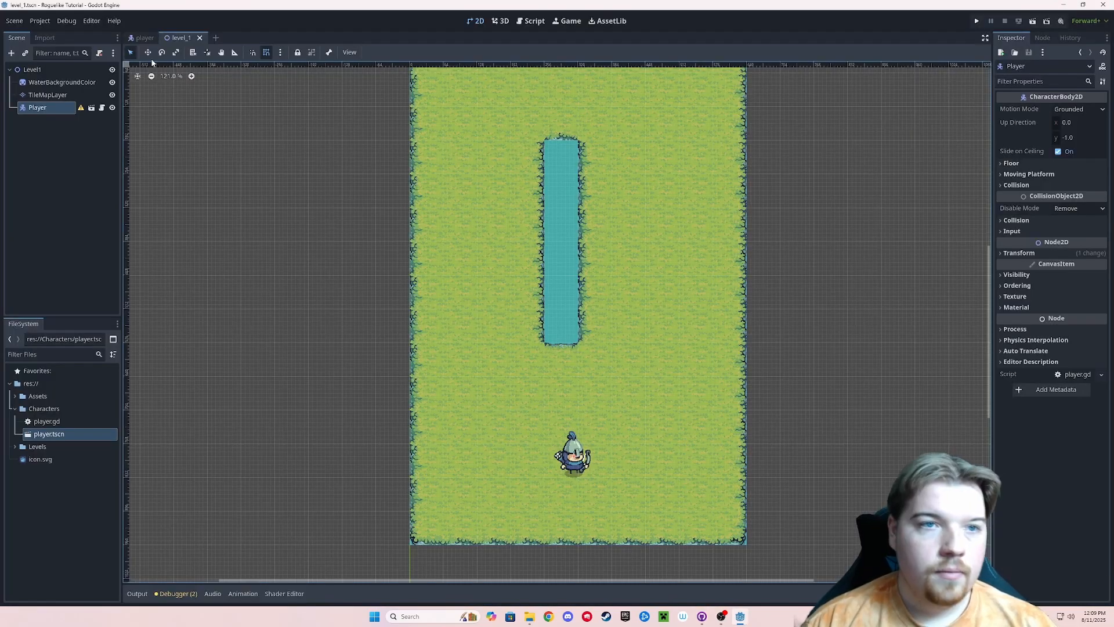
- Add a CollisionShape2D node as a child of the Player root in the player scene
left_click(137, 41)
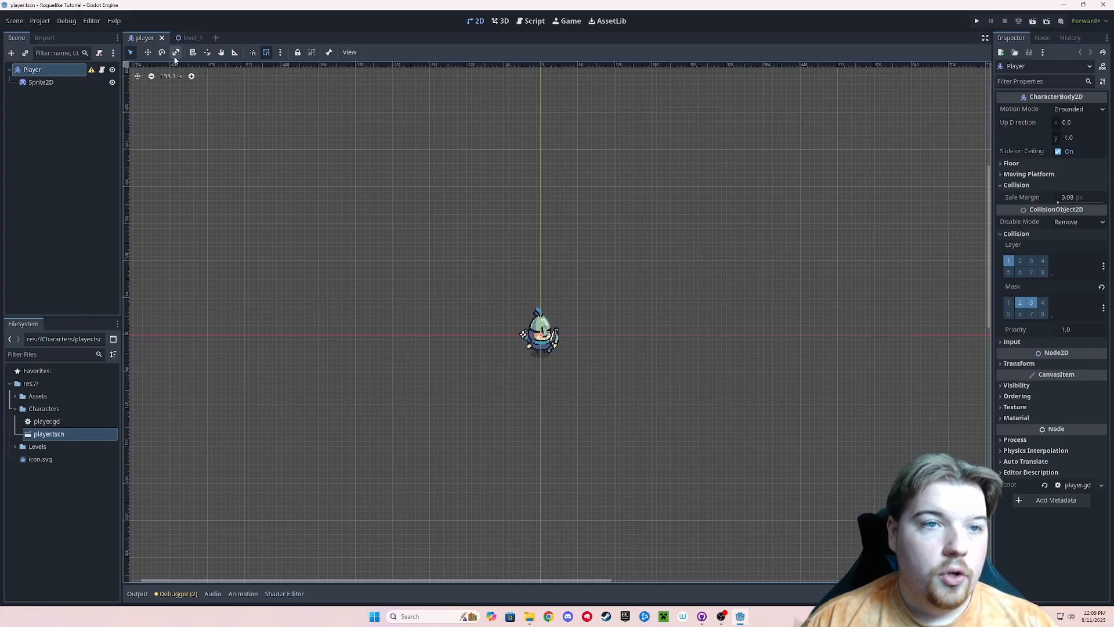
left_click(46, 71)
left_click(13, 54)
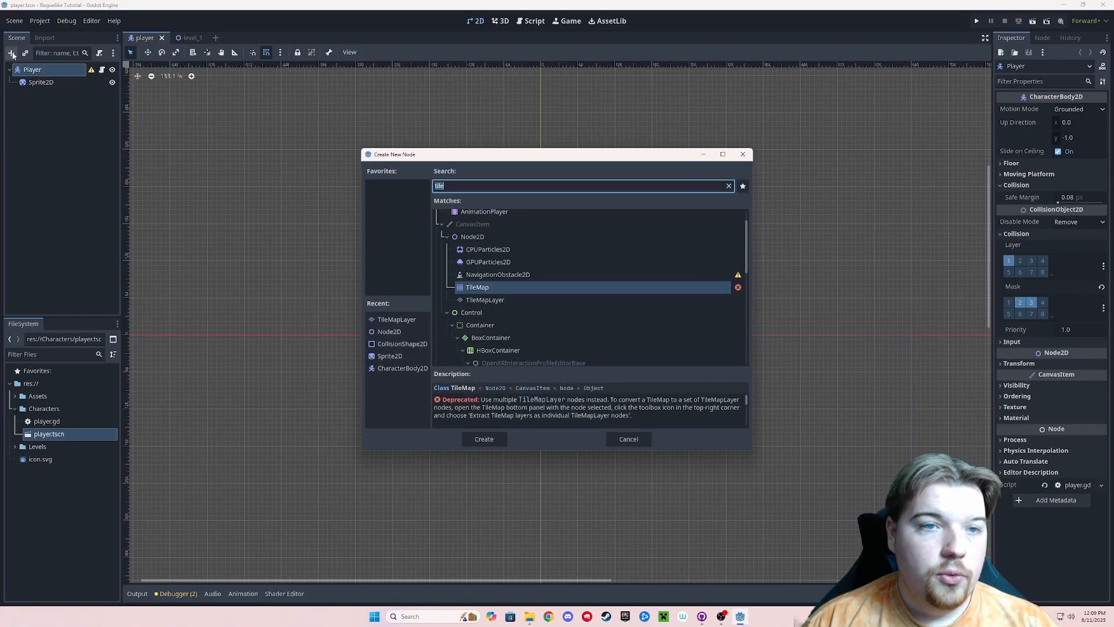
type("collision")
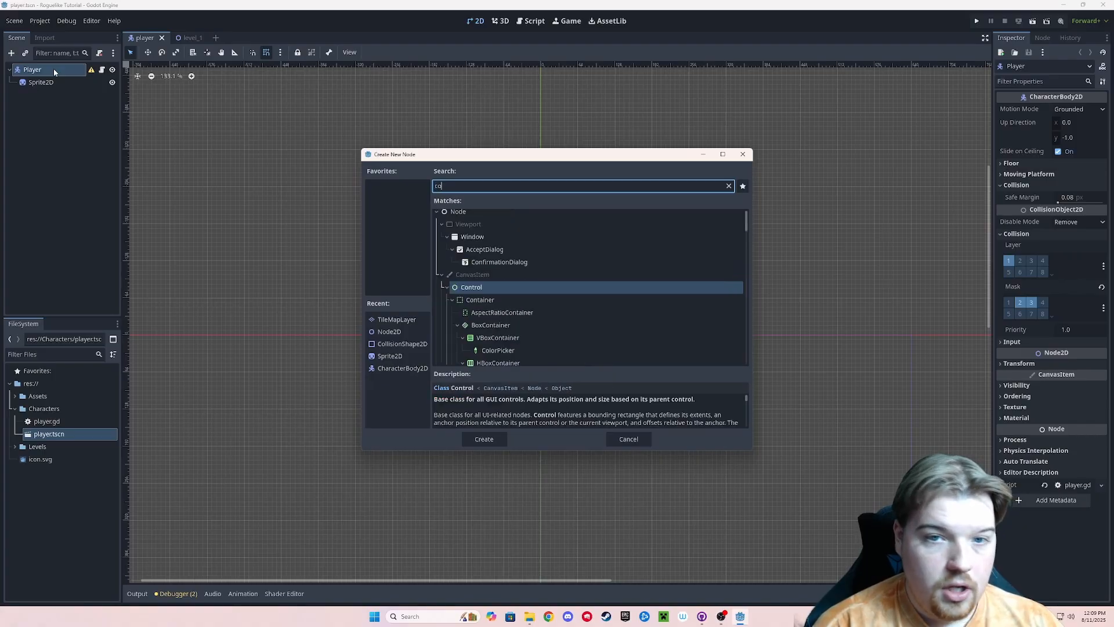
key("Return")
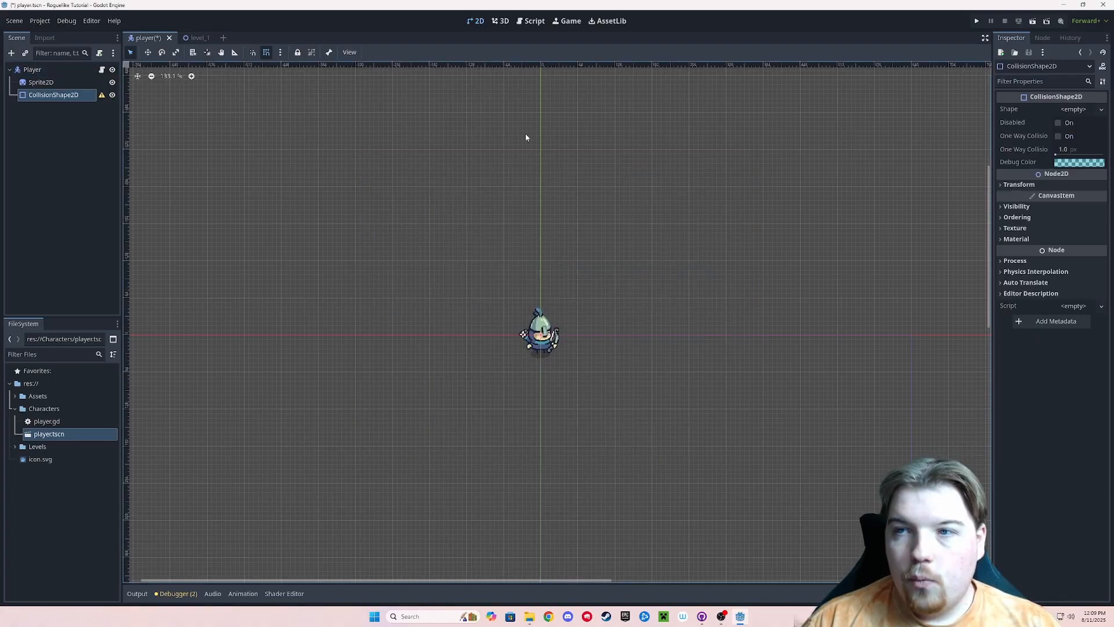
- Give the CollisionShape2D a new CircleShape2D and move it down over the character's lower body
left_click(1072, 109)
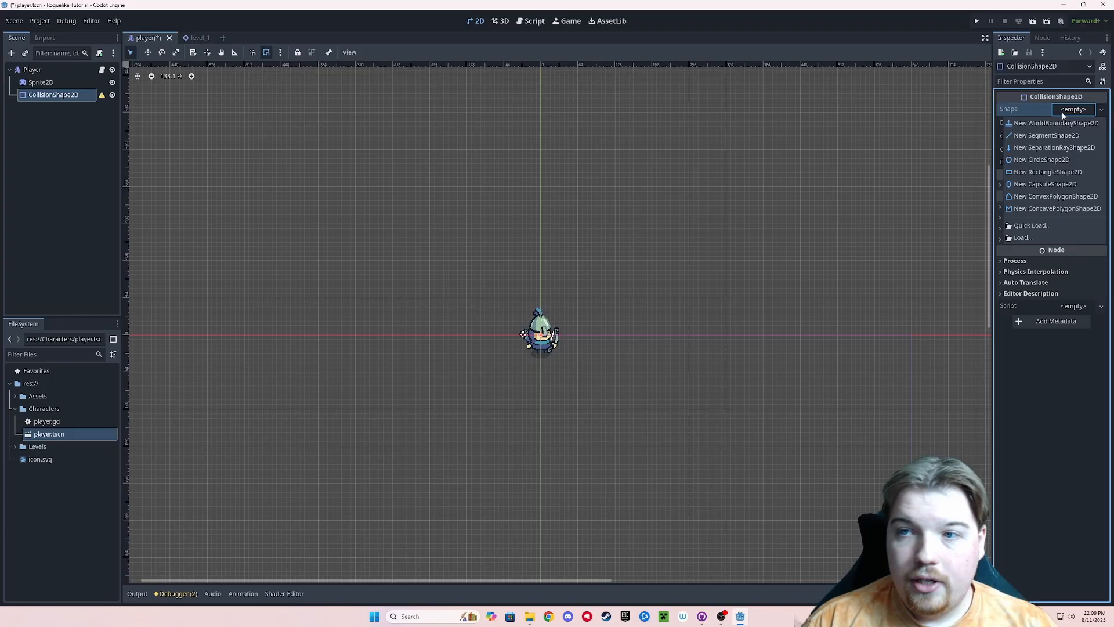
left_click(1046, 163)
scroll(553, 343, "up", 17)
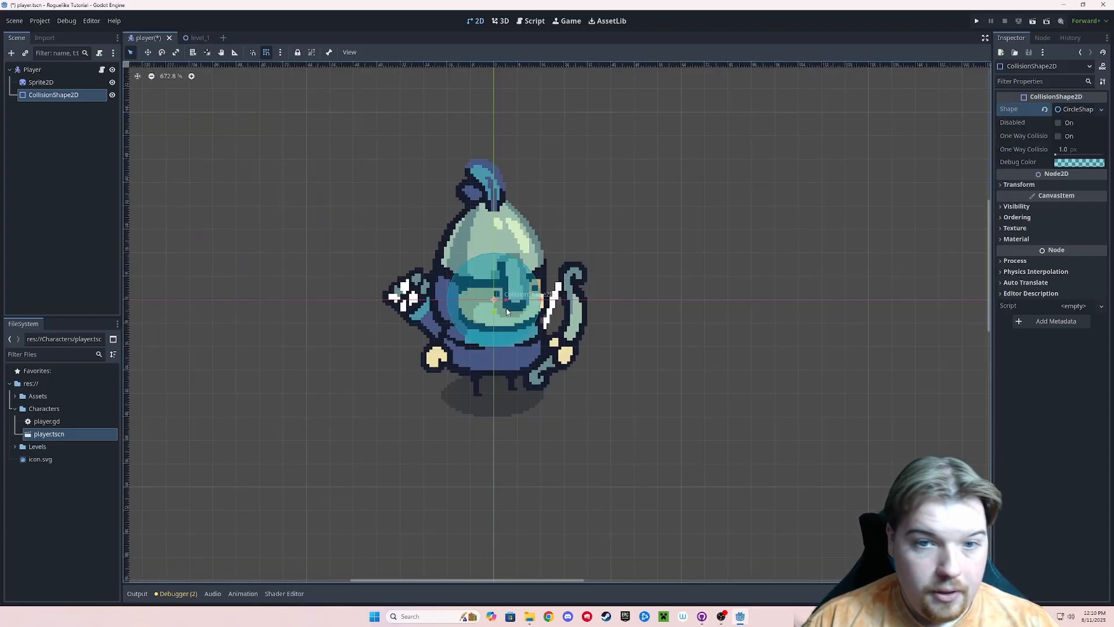
left_click_drag(506, 312, 506, 343)
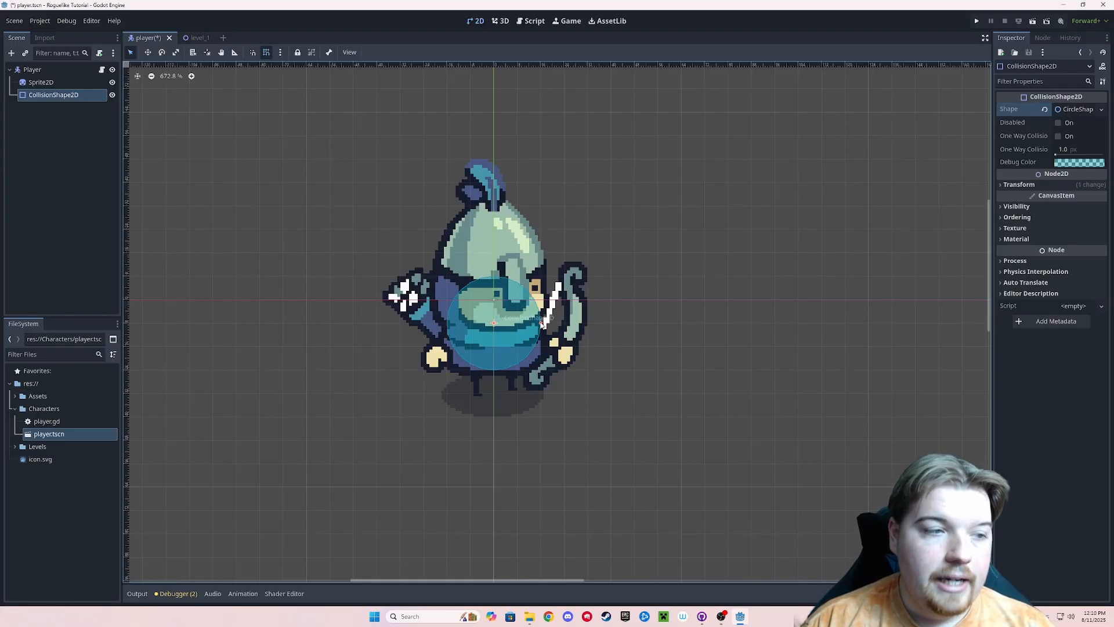
scroll(518, 246, "down", 2)
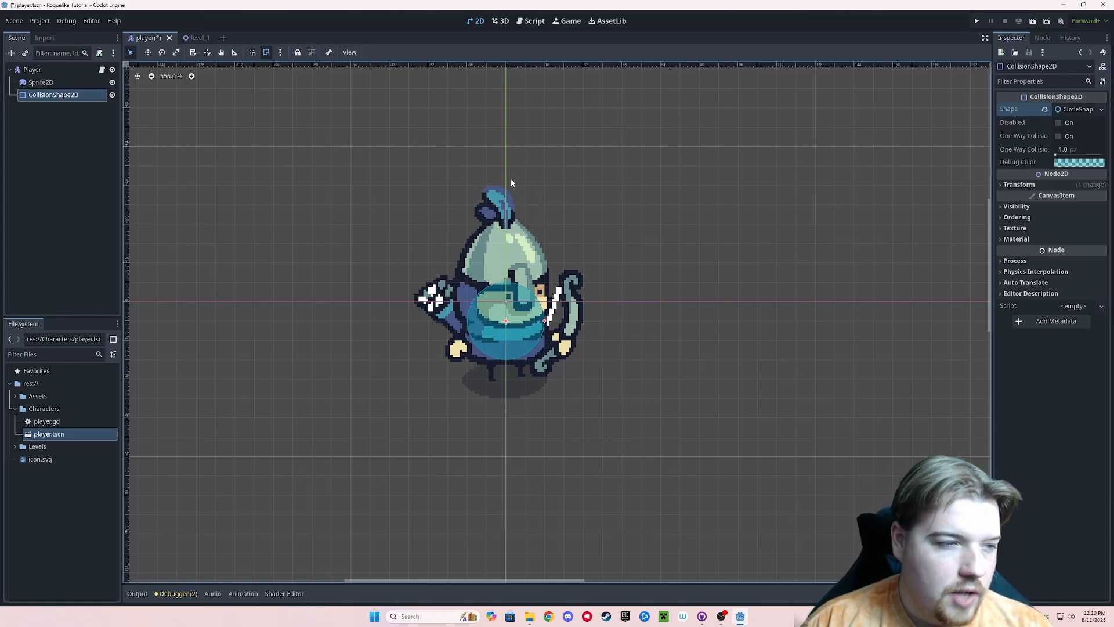
- Review the Player's collision mask, save the player scene and run the level_1 scene
left_click(50, 71)
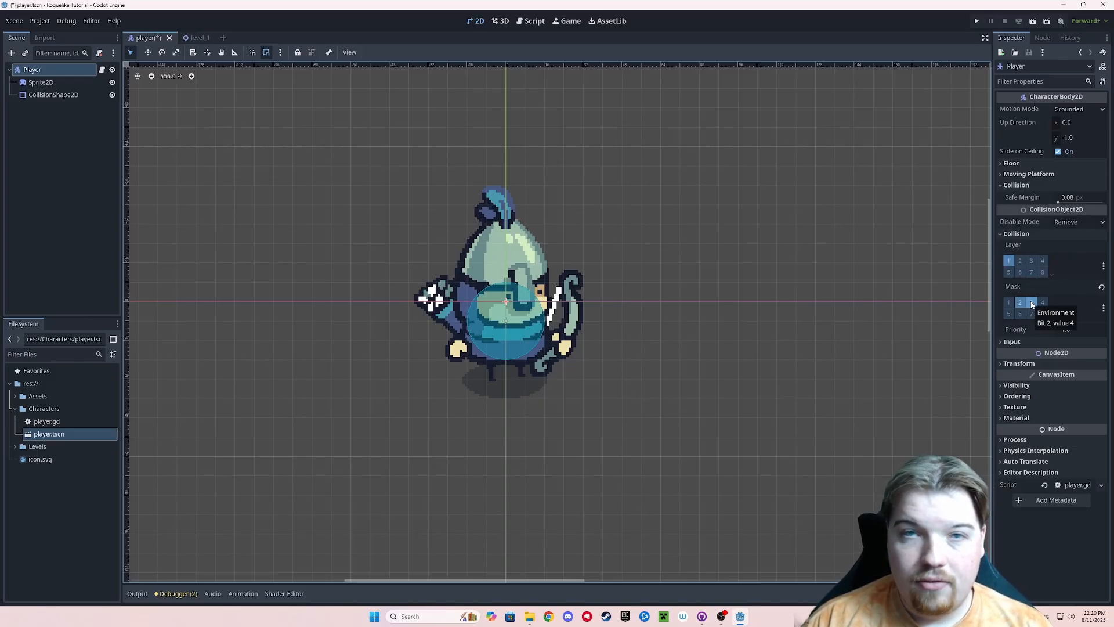
key("ctrl+s")
left_click(186, 39)
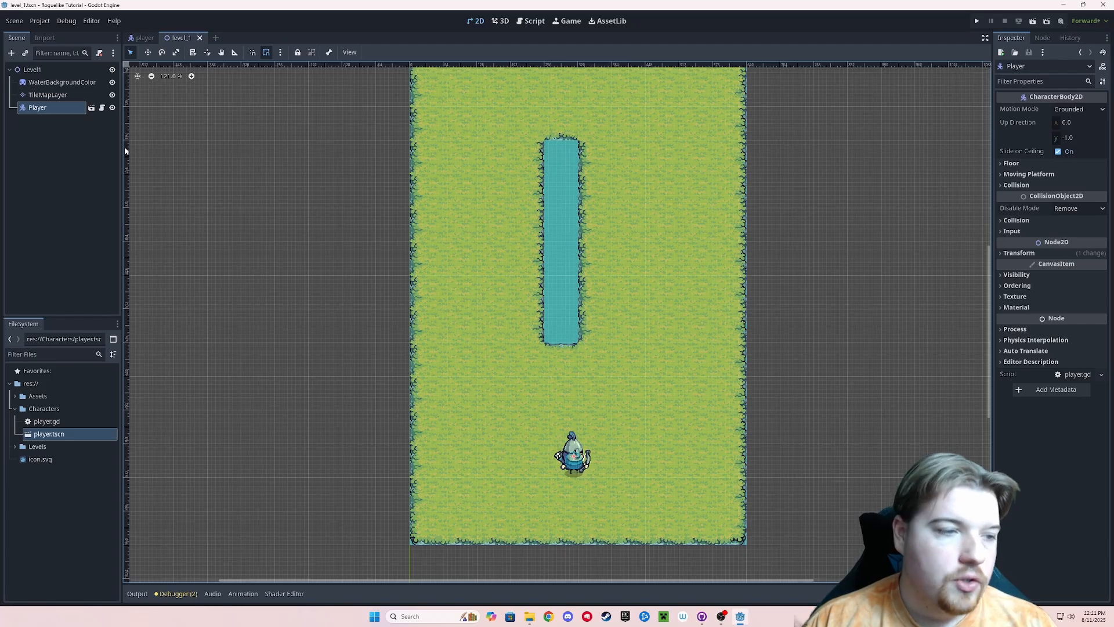
key("F5")
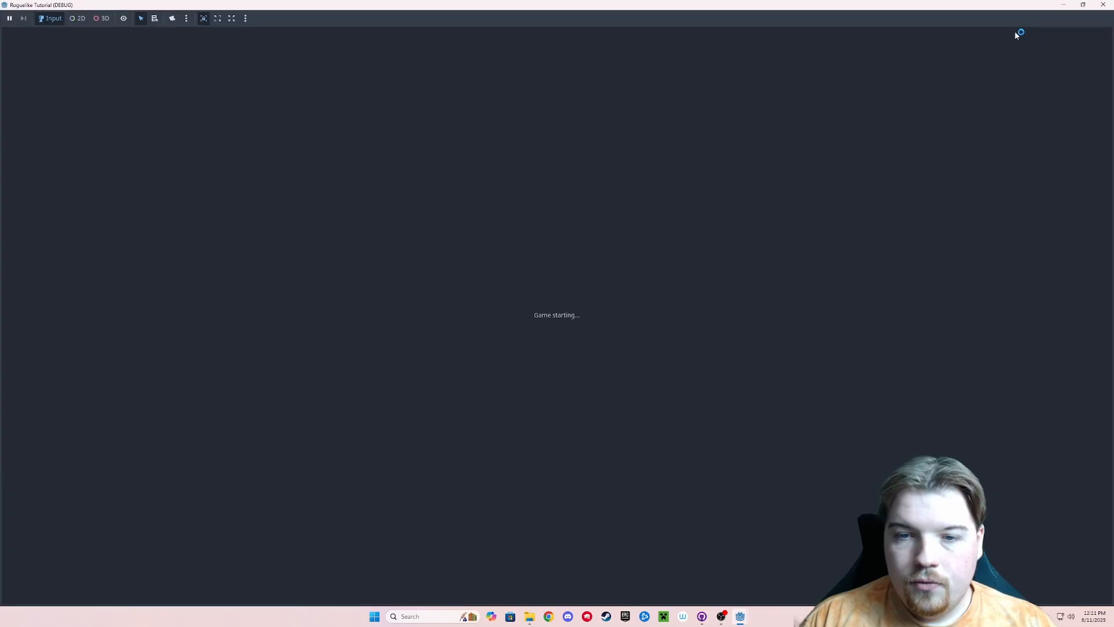
- Walk the player against the water channel and toward the level's outer edge to test the collisions
key("w")
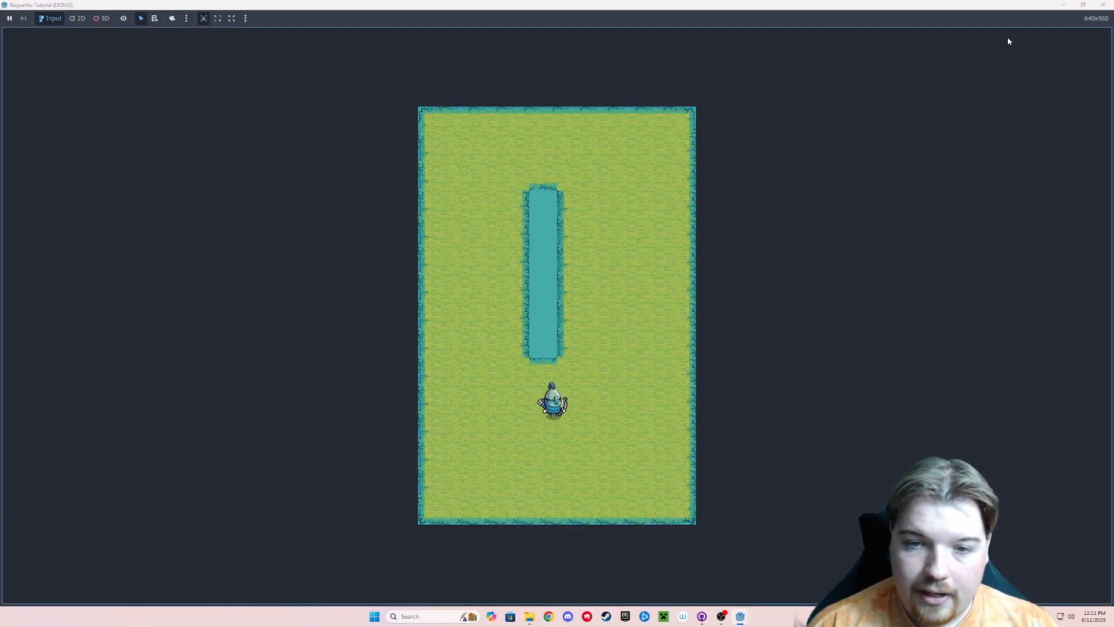
key("d")
key("w")
key("a")
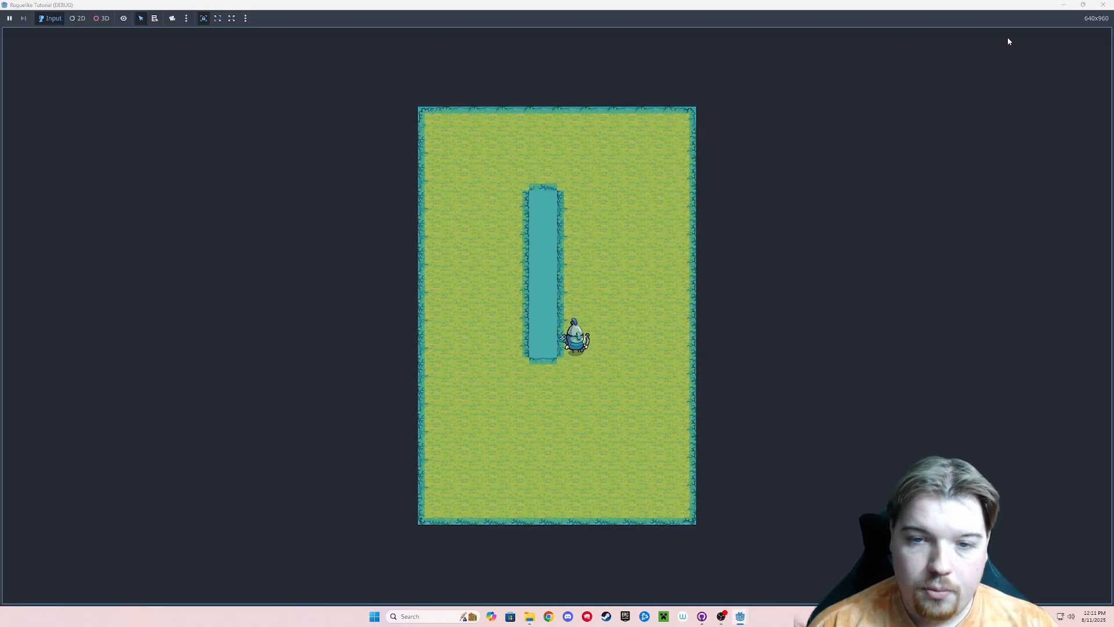
key("d")
key("d")
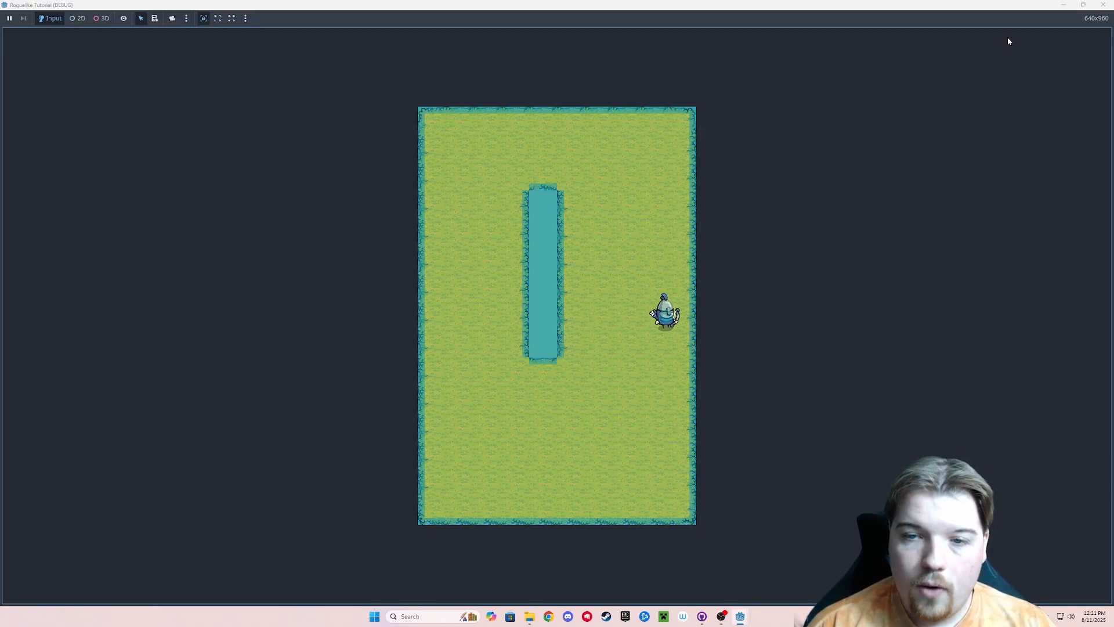
key("w")
key("a")
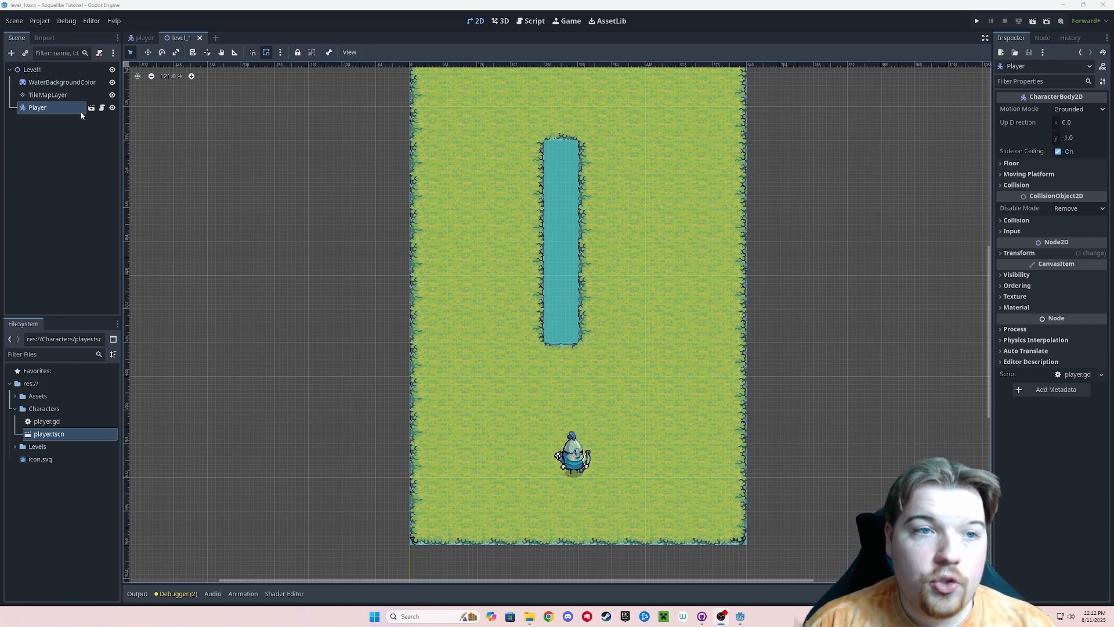
- Create a folder named Prefabs in the project's res:// root
right_click(32, 384)
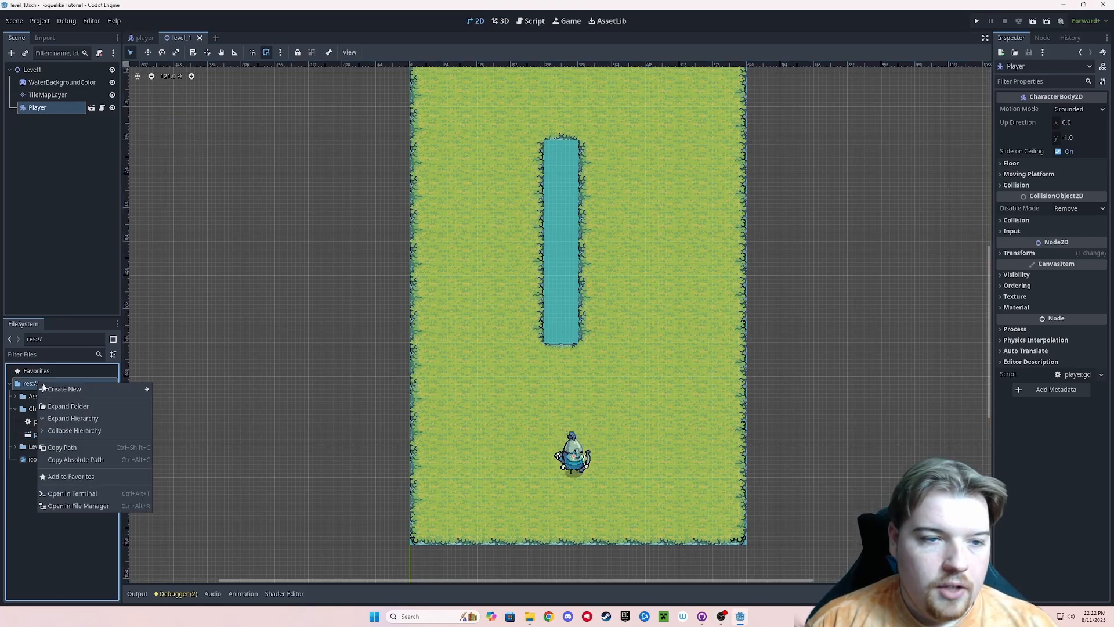
mouse_move(69, 390)
left_click(170, 391)
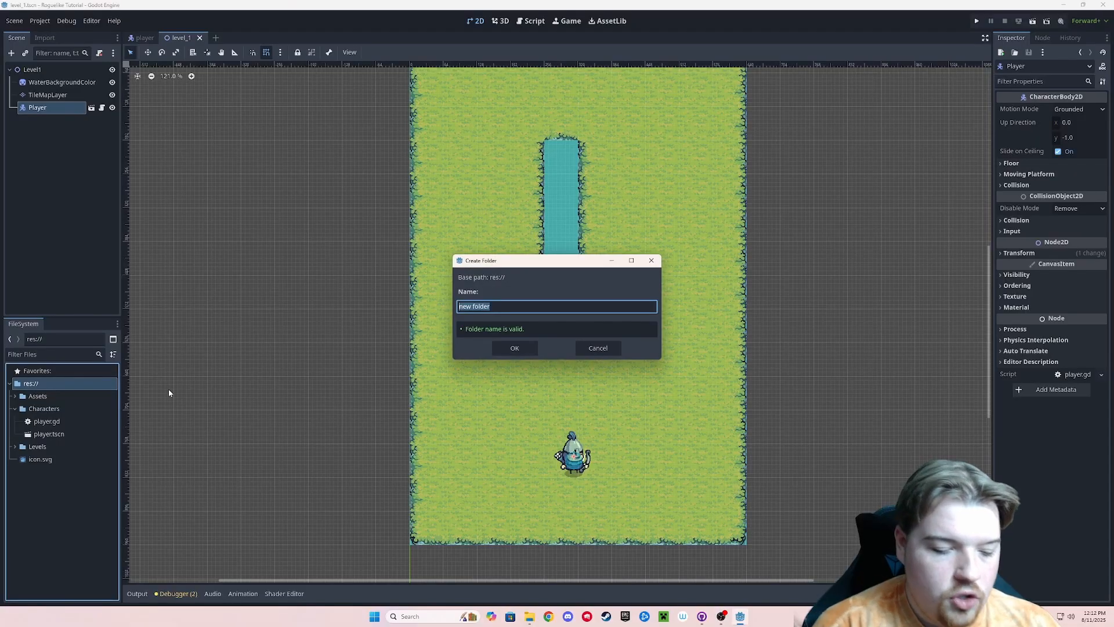
type("Prefabs")
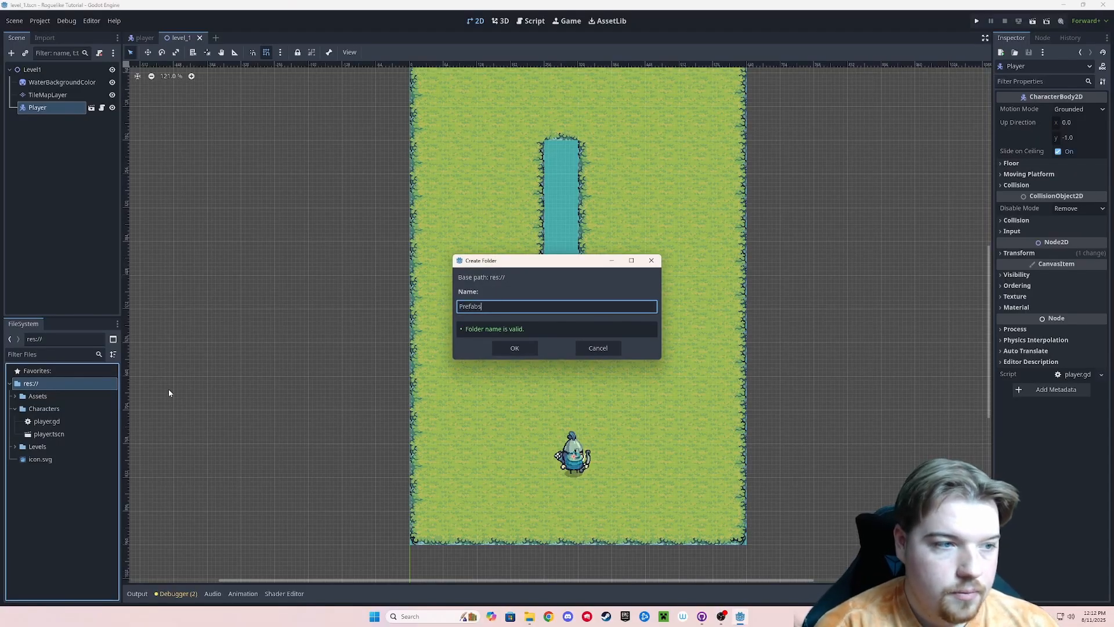
key("Return")
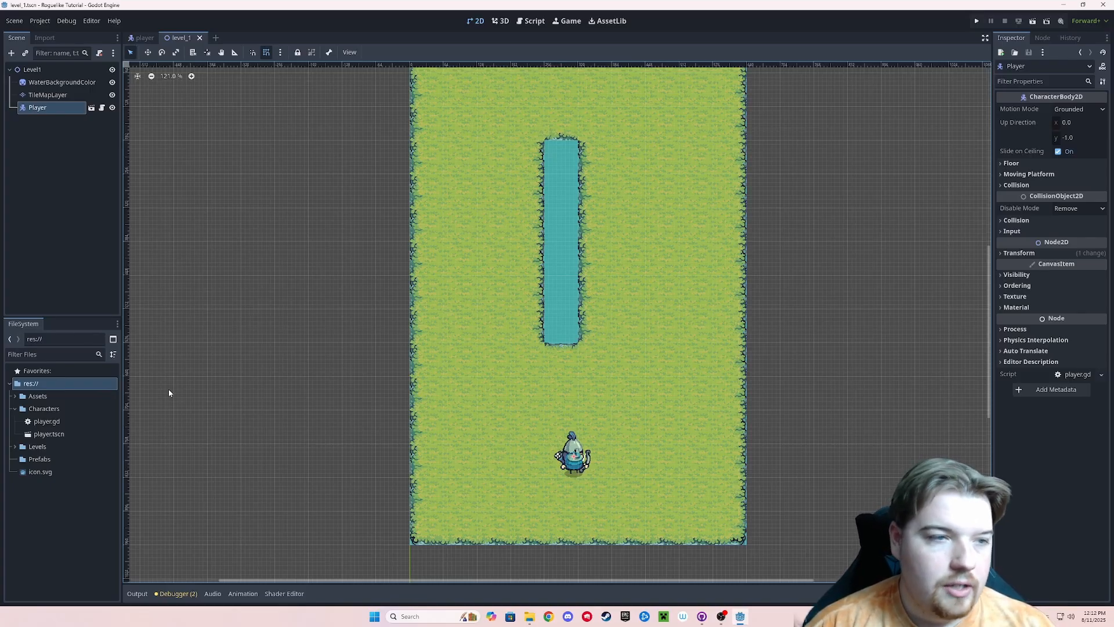
- Save the TileMapLayer branch of Level1 as the scene level_map.tscn in the Prefabs folder
left_click(63, 96)
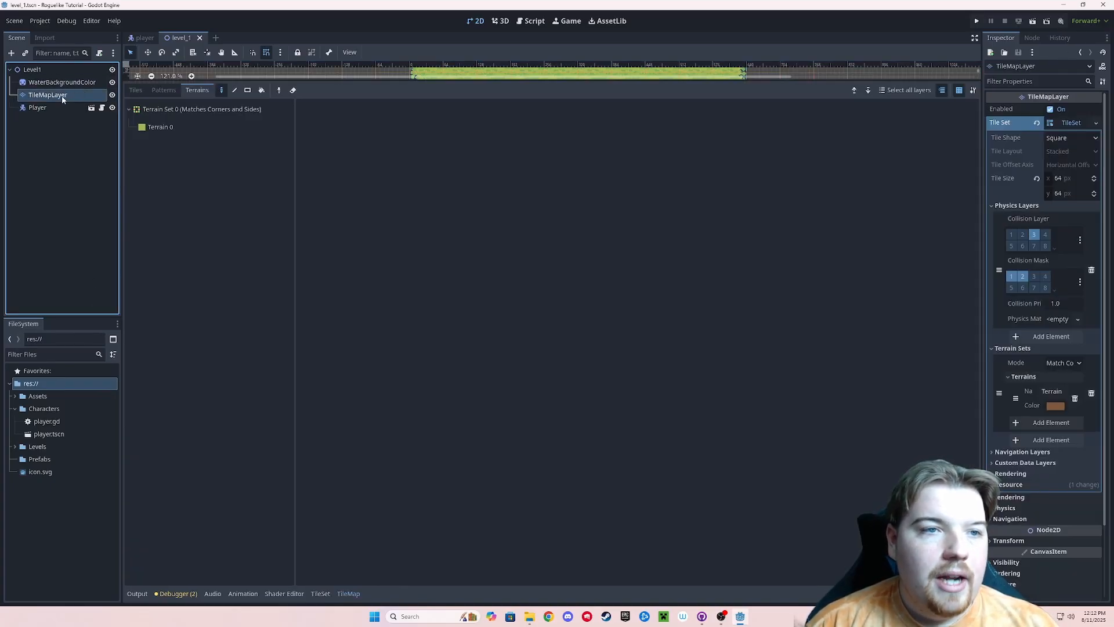
right_click(58, 98)
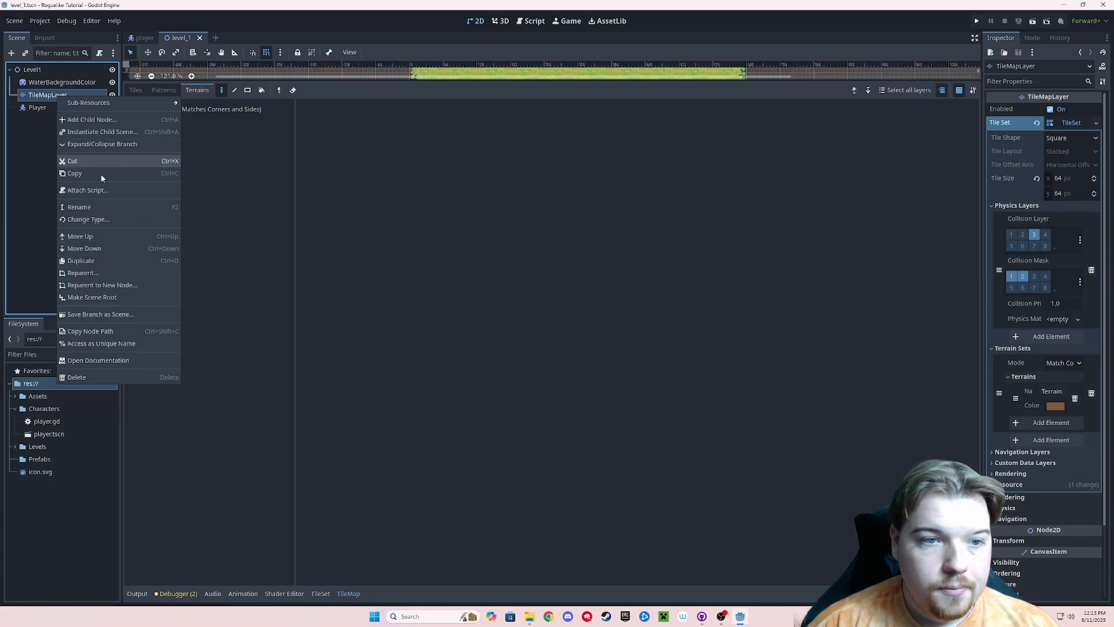
left_click(116, 315)
type("levle")
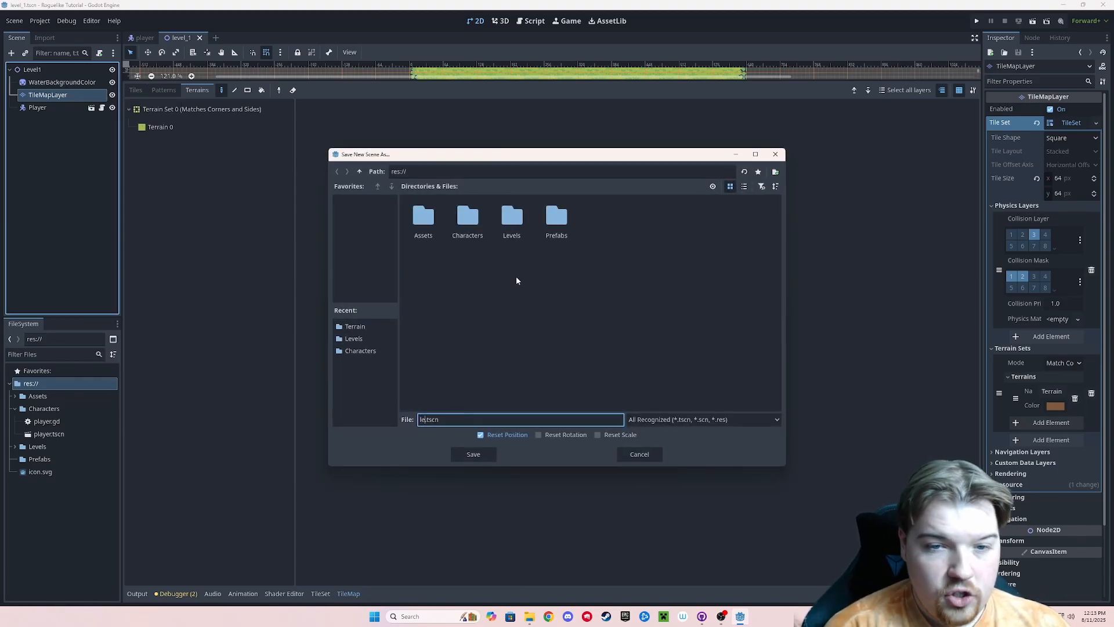
key("BackSpace")
key("BackSpace")
type("el_m")
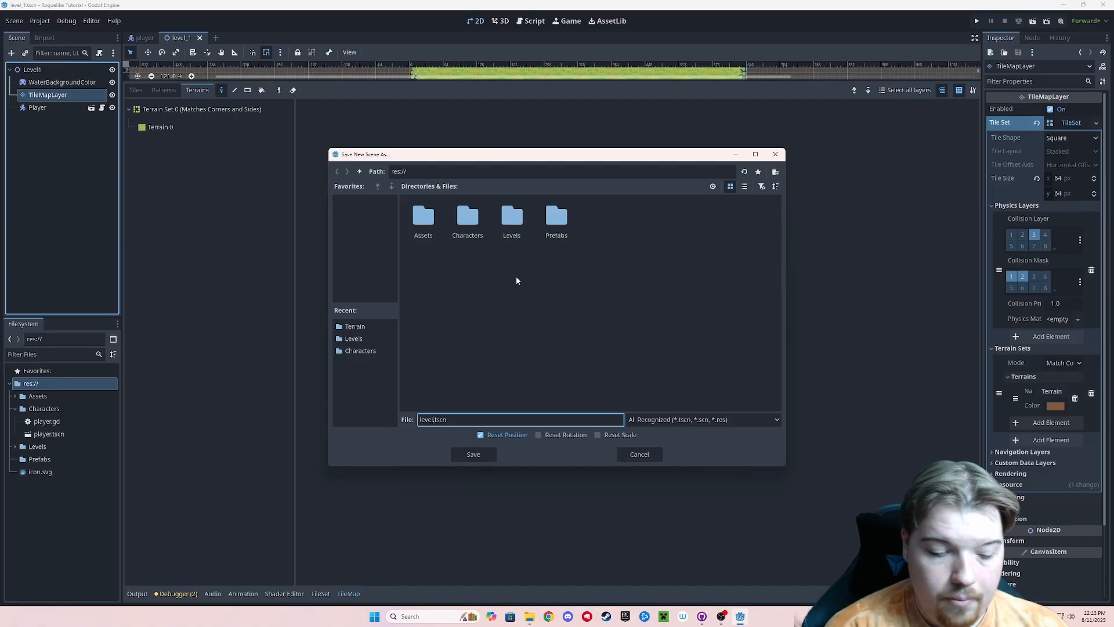
type("ap")
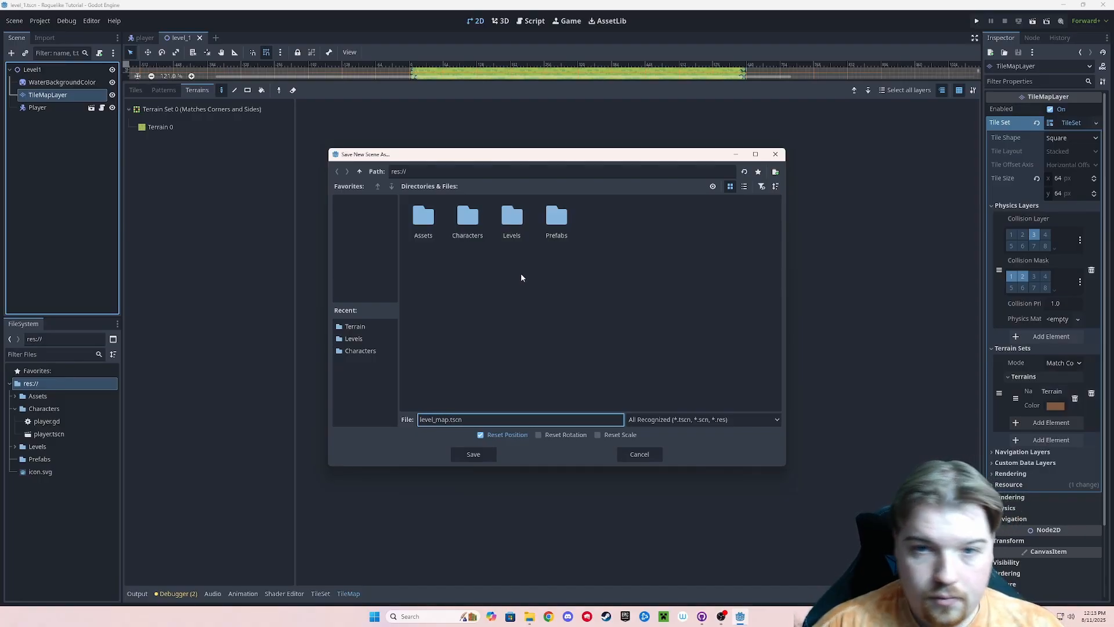
double_click(552, 217)
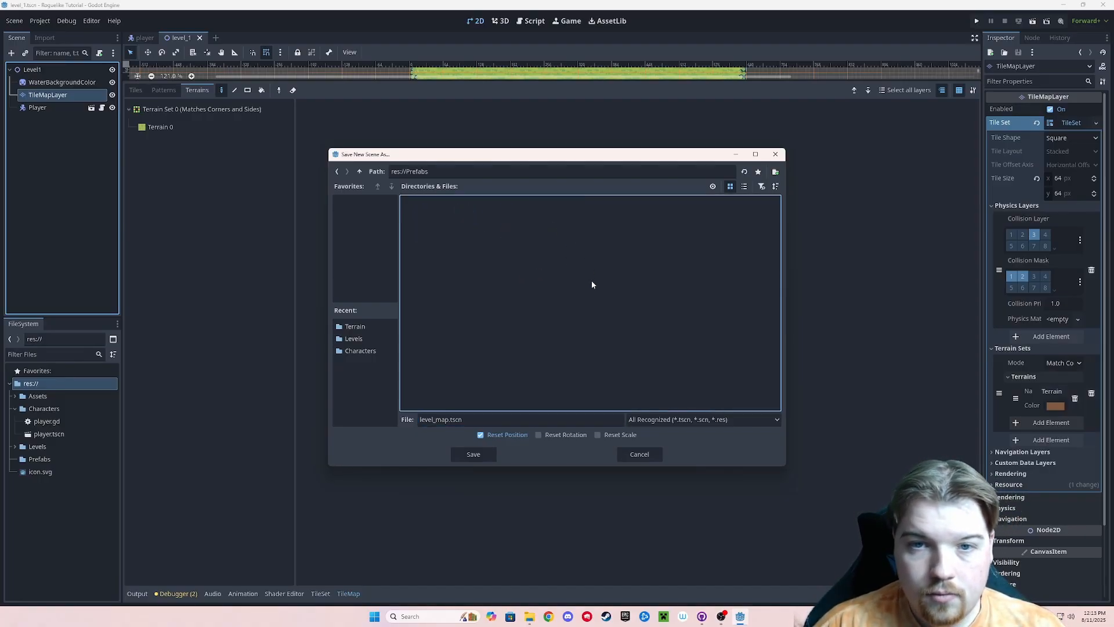
left_click(473, 455)
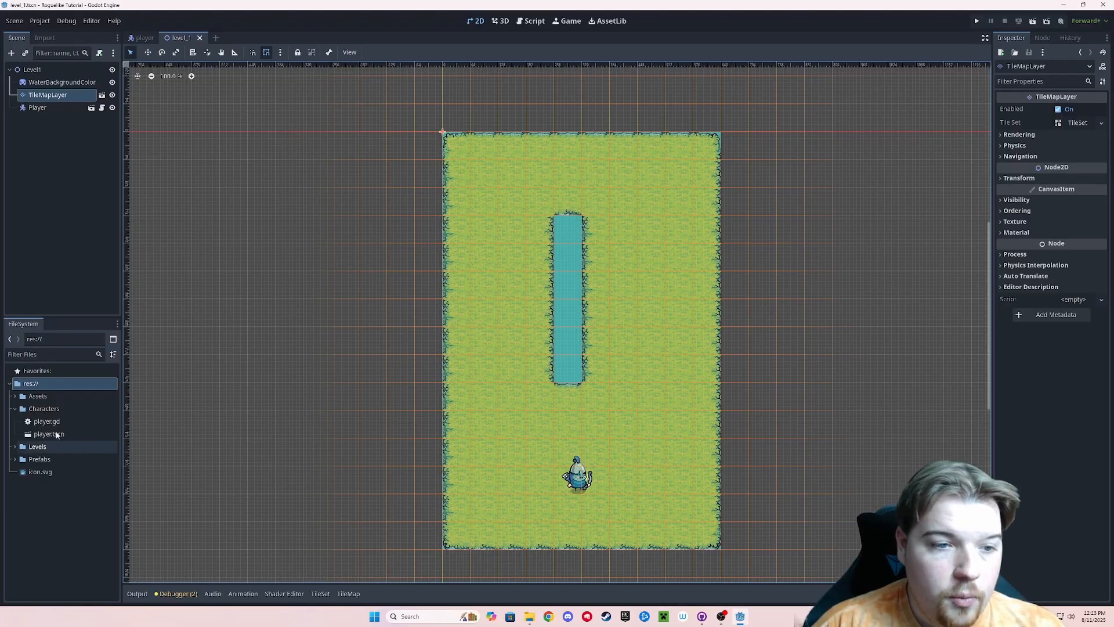
- Create a new 2D scene named level_2 in the Levels folder
left_click(15, 446)
right_click(38, 447)
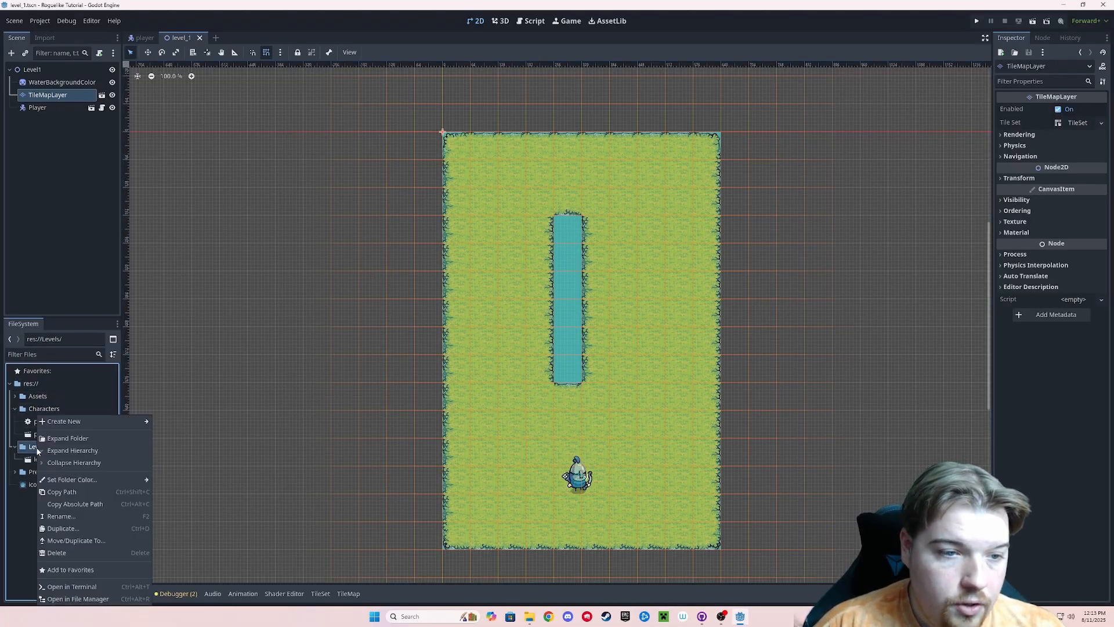
mouse_move(74, 427)
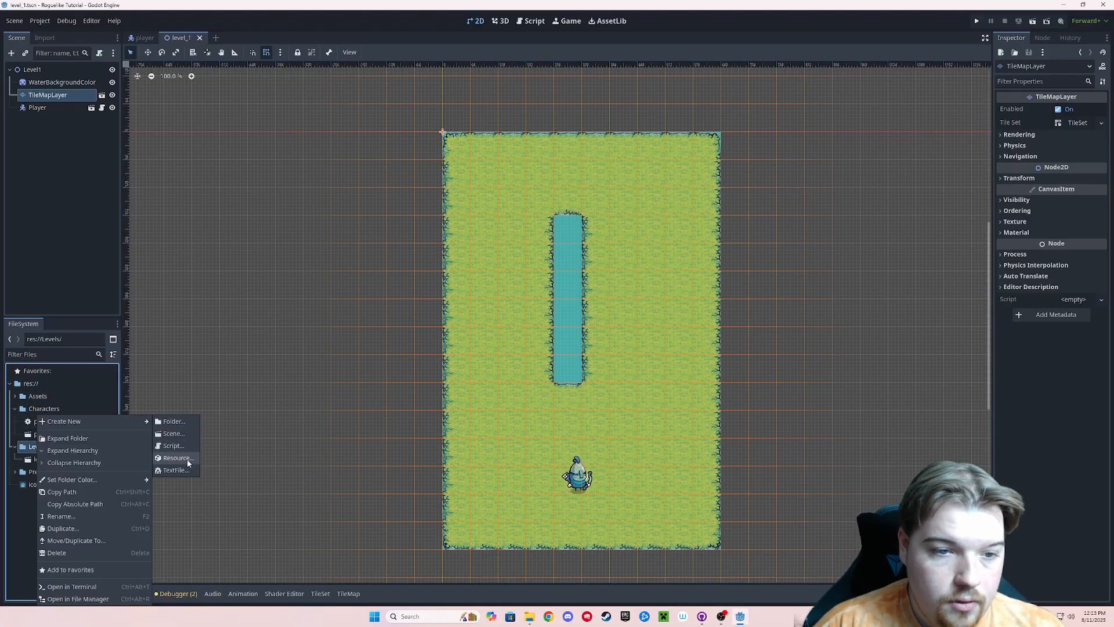
left_click(175, 433)
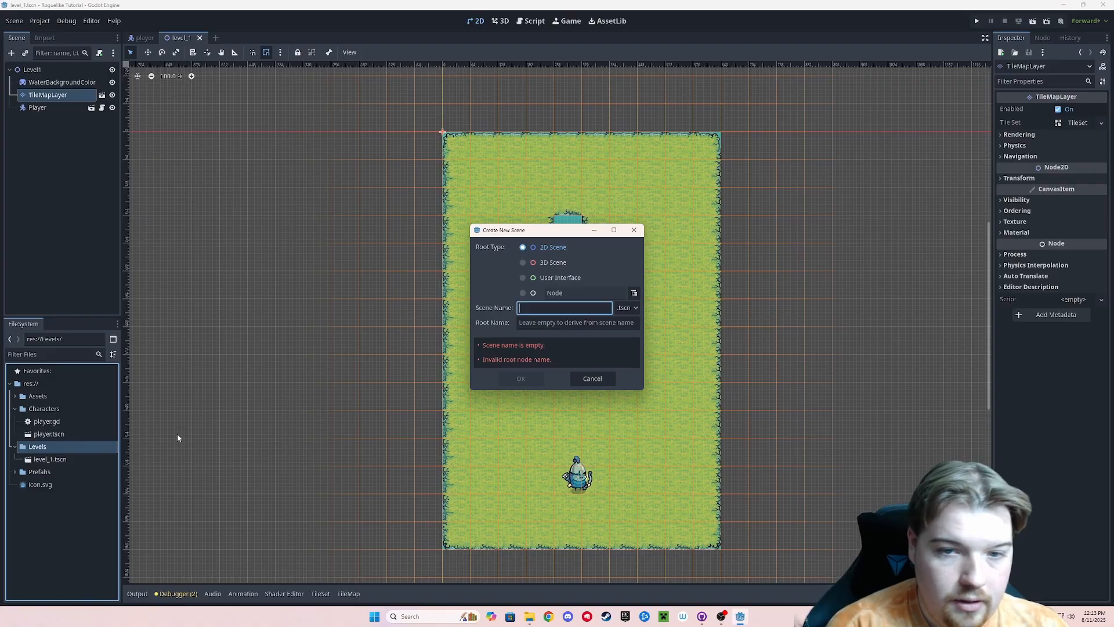
type("level_2")
key("Return")
- Instance level_map.tscn from the Prefabs folder under the Level2 root and shrink the TileMap editor to reveal the map
left_click(15, 484)
left_click(58, 498)
left_click_drag(61, 501, 38, 74)
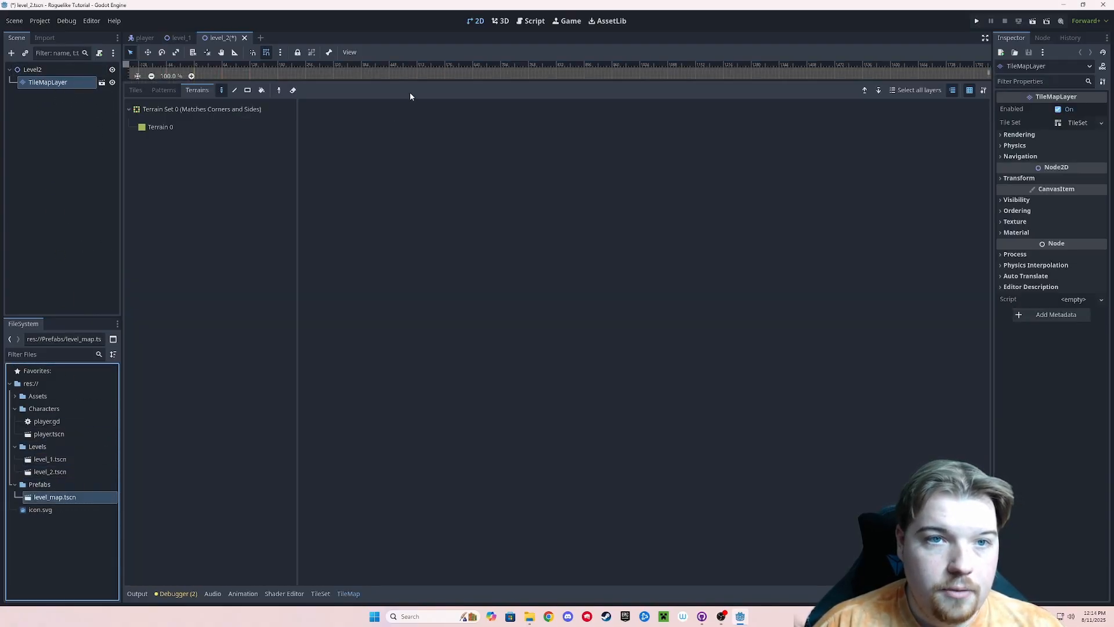
left_click_drag(410, 82, 410, 497)
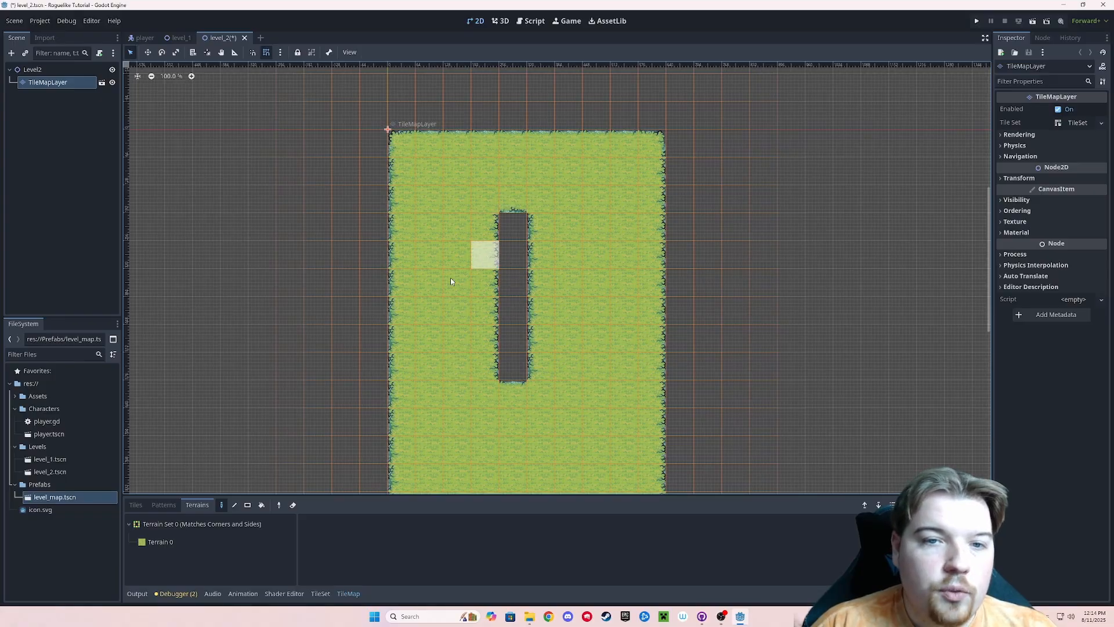
- Erase Terrain 0 tiles around the upper half of the central water strip in Level1's TileMapLayer and save the scene
scroll(573, 210, "down", 2)
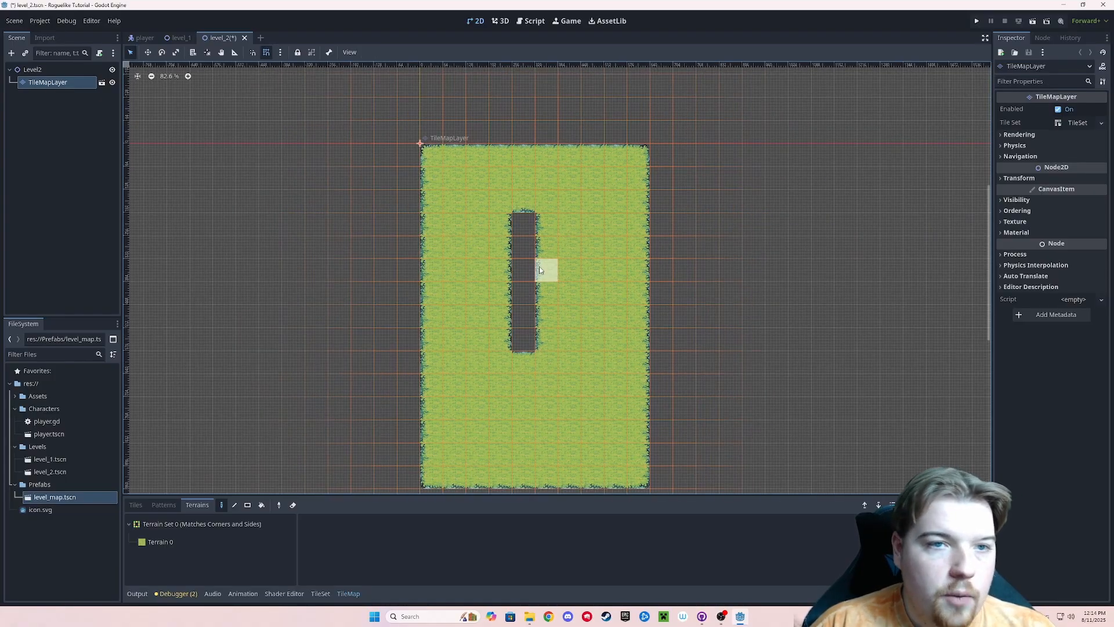
middle_click_drag(568, 329, 530, 296)
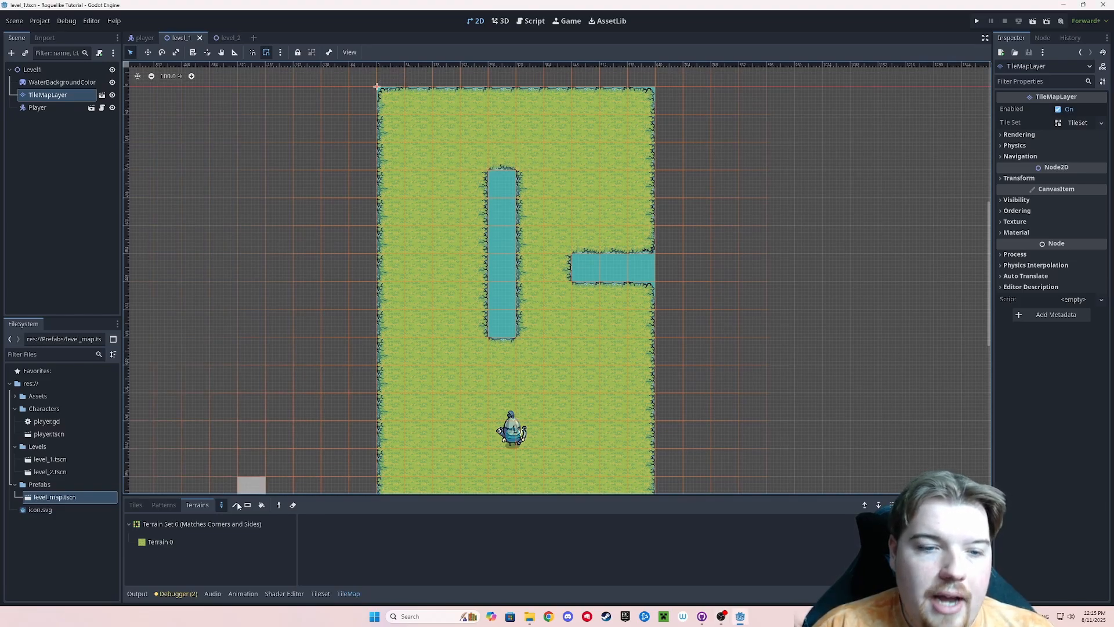
left_click(186, 541)
mouse_move(473, 238)
left_mouse_down()
mouse_move(453, 158)
mouse_move(530, 154)
mouse_move(573, 205)
left_mouse_up()
left_click(575, 210)
key("ctrl+s")
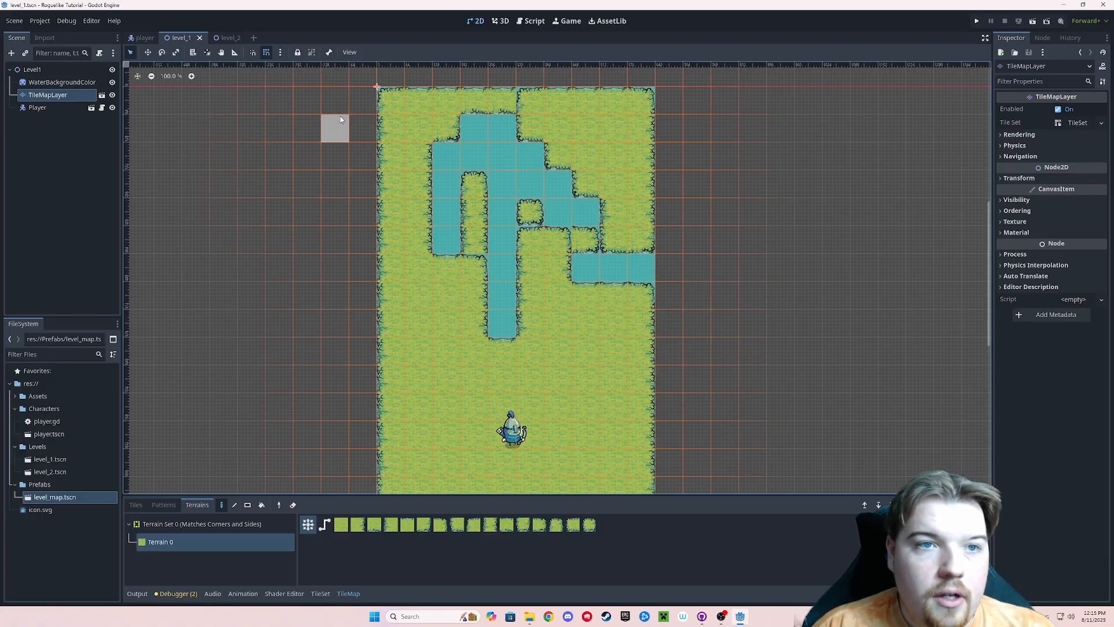
- Examine the instanced tile map in level_2 to see whether it follows the terrain edits made in Level1
left_click(228, 38)
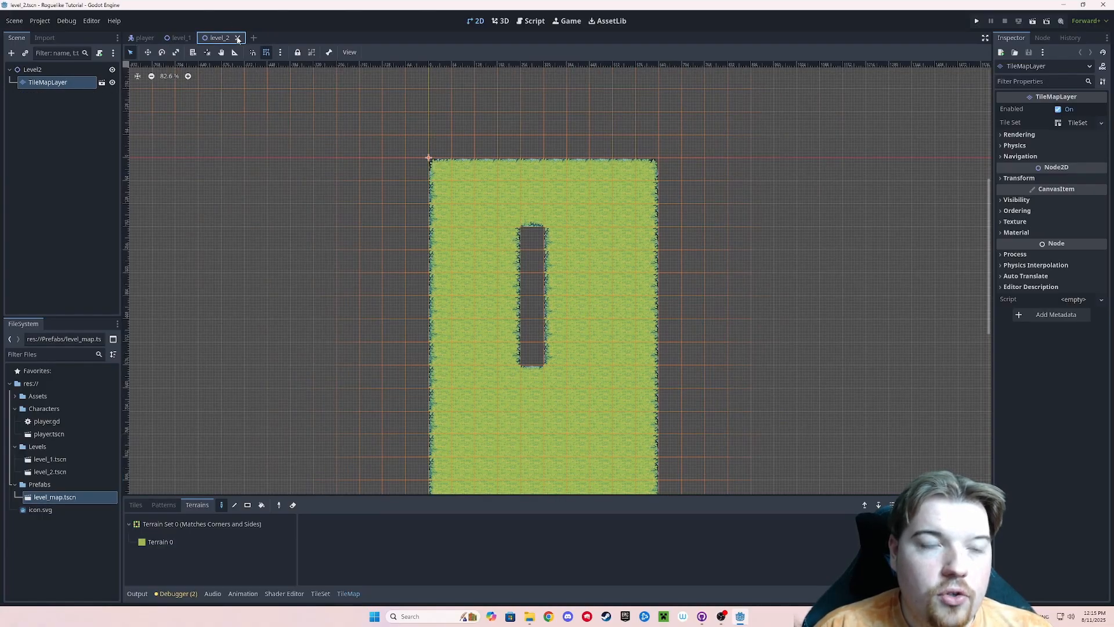
middle_click_drag(530, 265, 499, 175)
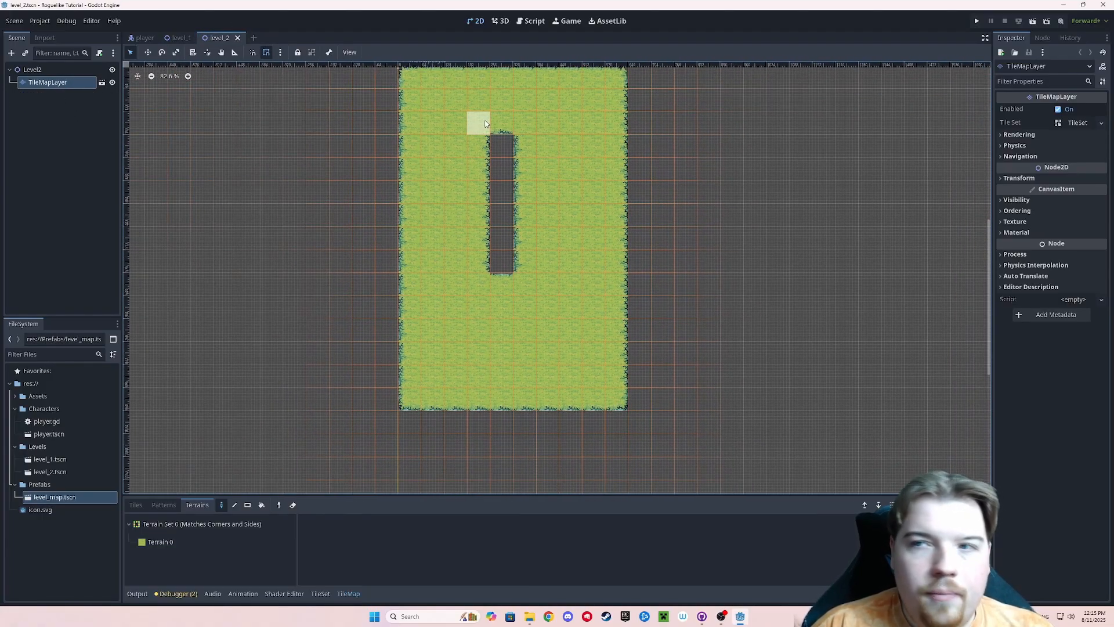
middle_click_drag(486, 123, 499, 169)
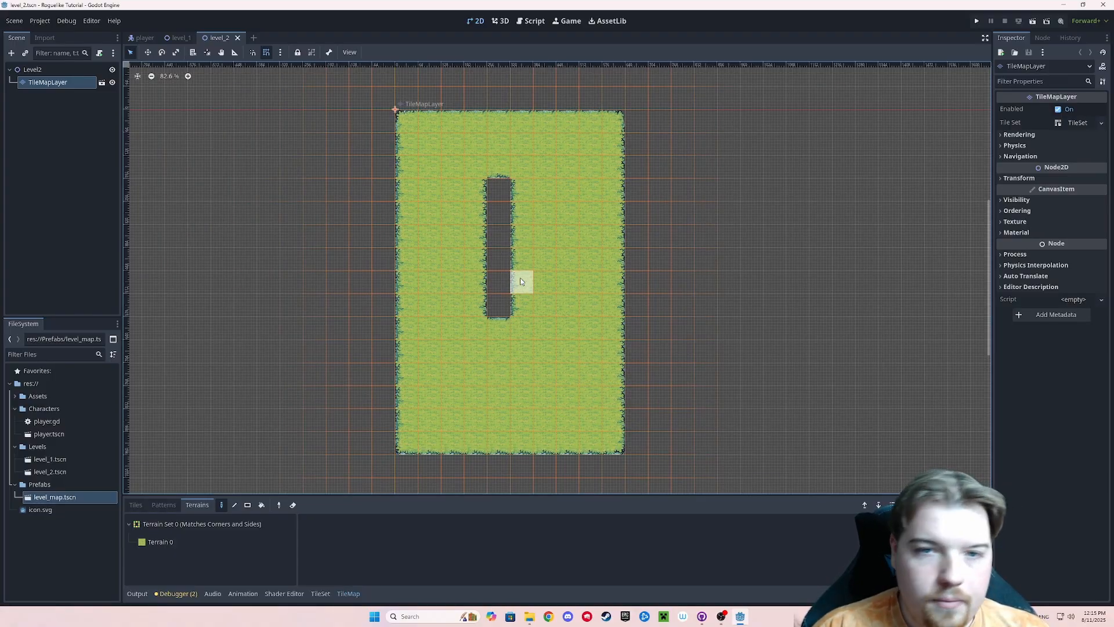
middle_click_drag(520, 277, 517, 321)
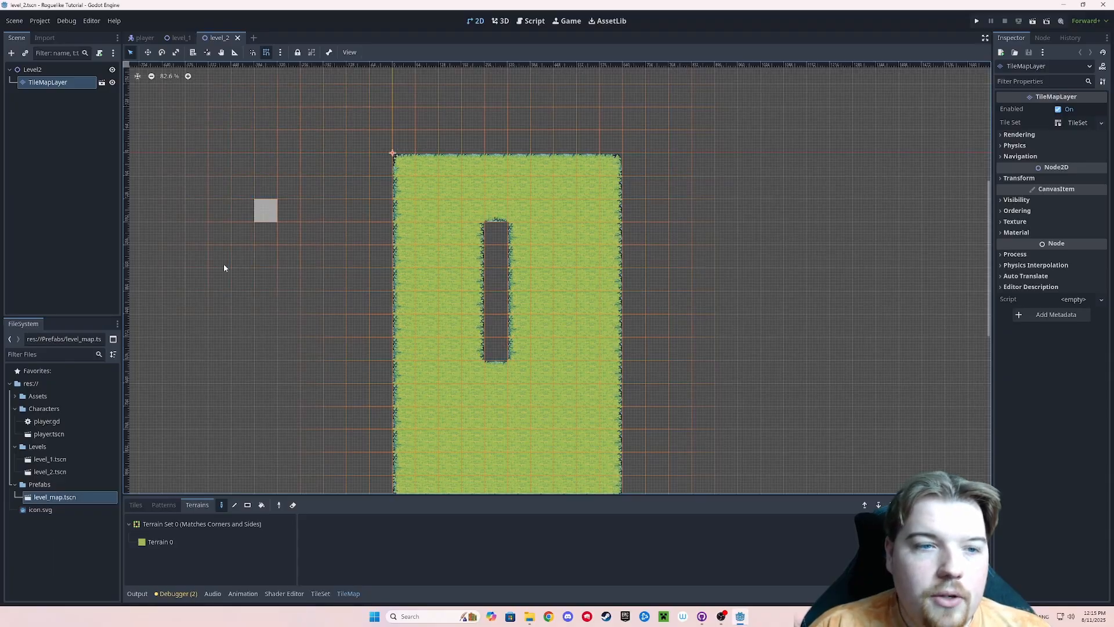
- Open the level_map.tscn prefab and fill the empty central strip of its TileMapLayer with Terrain 0 tiles
double_click(56, 498)
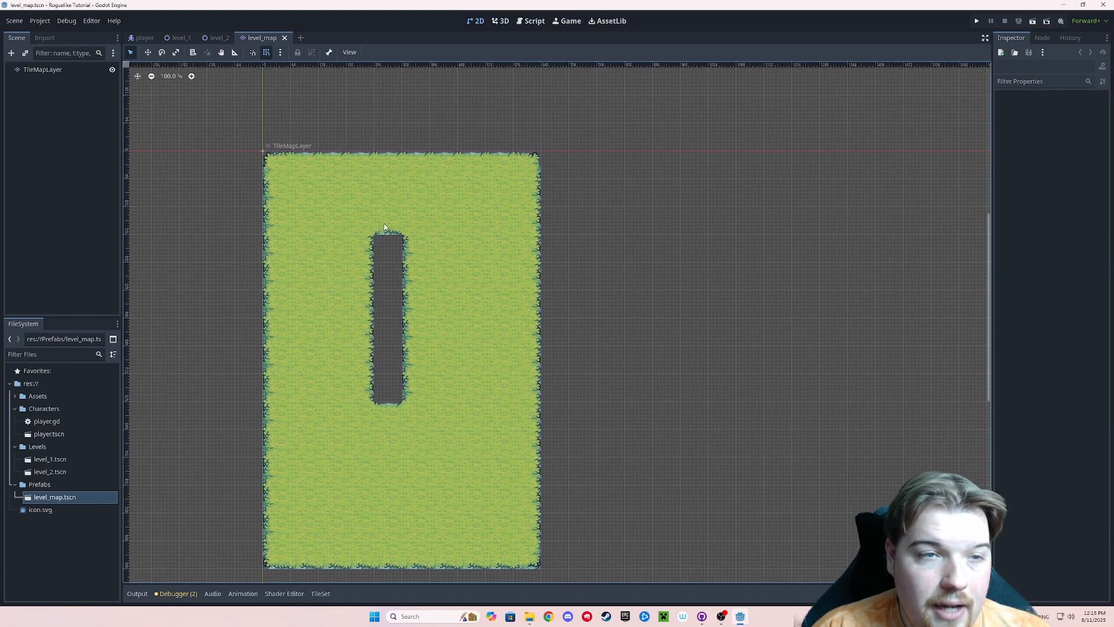
left_click(31, 70)
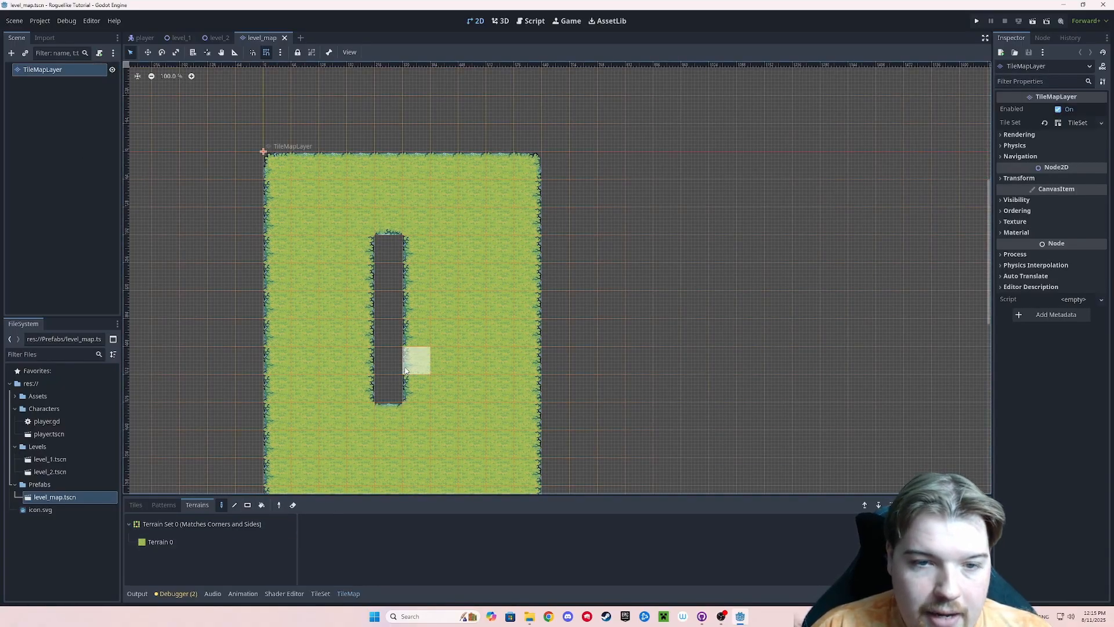
left_click(177, 545)
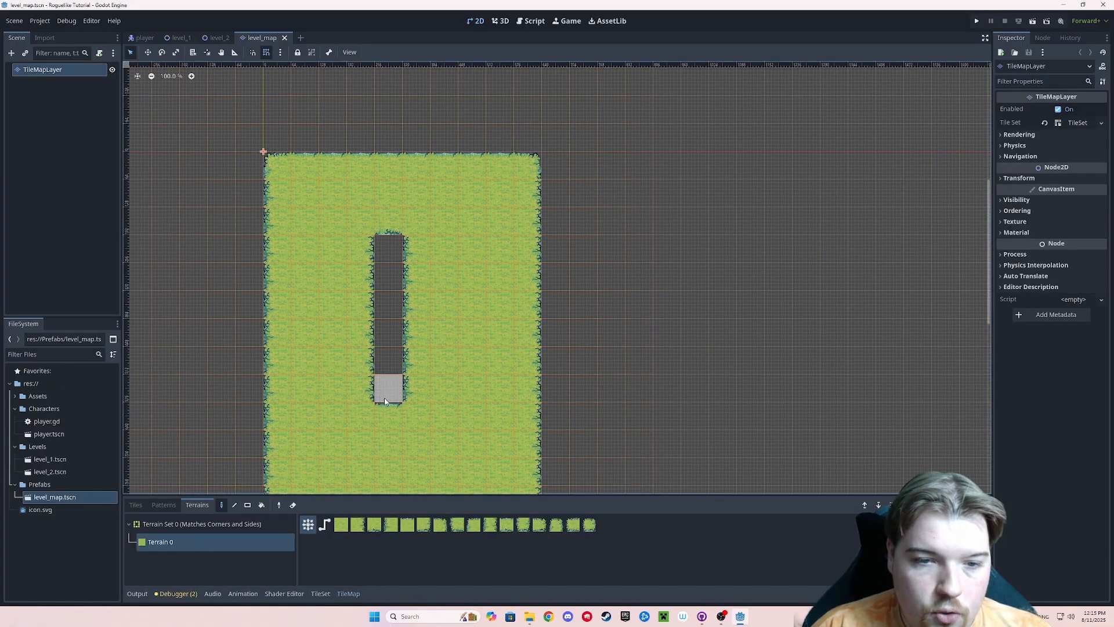
left_click_drag(385, 401, 393, 249)
scroll(395, 243, "down", 3)
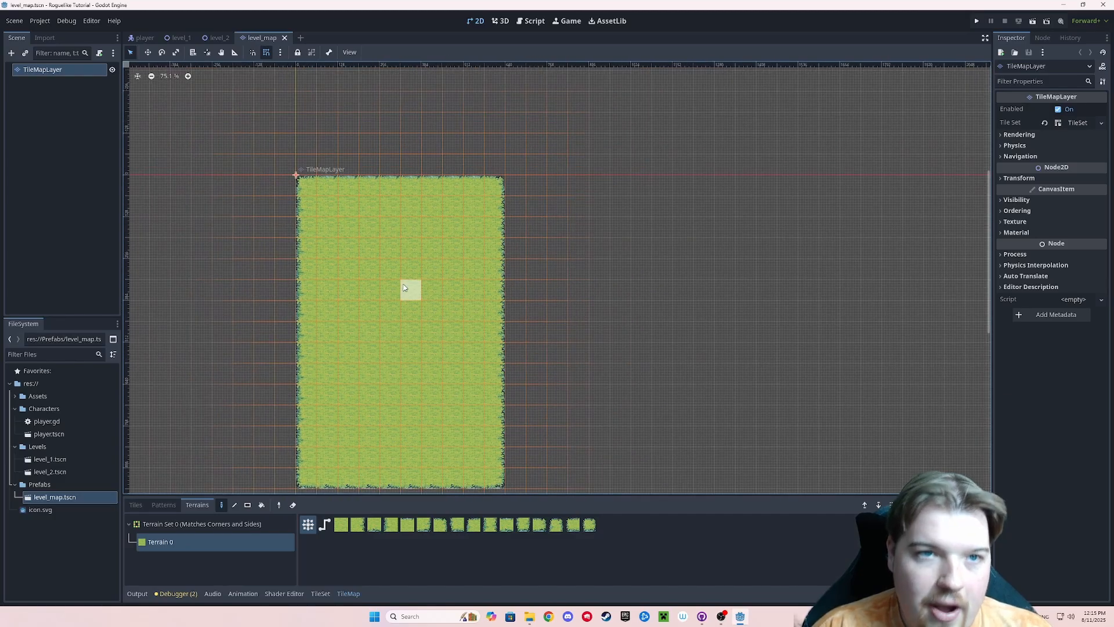
middle_click_drag(404, 288, 469, 197)
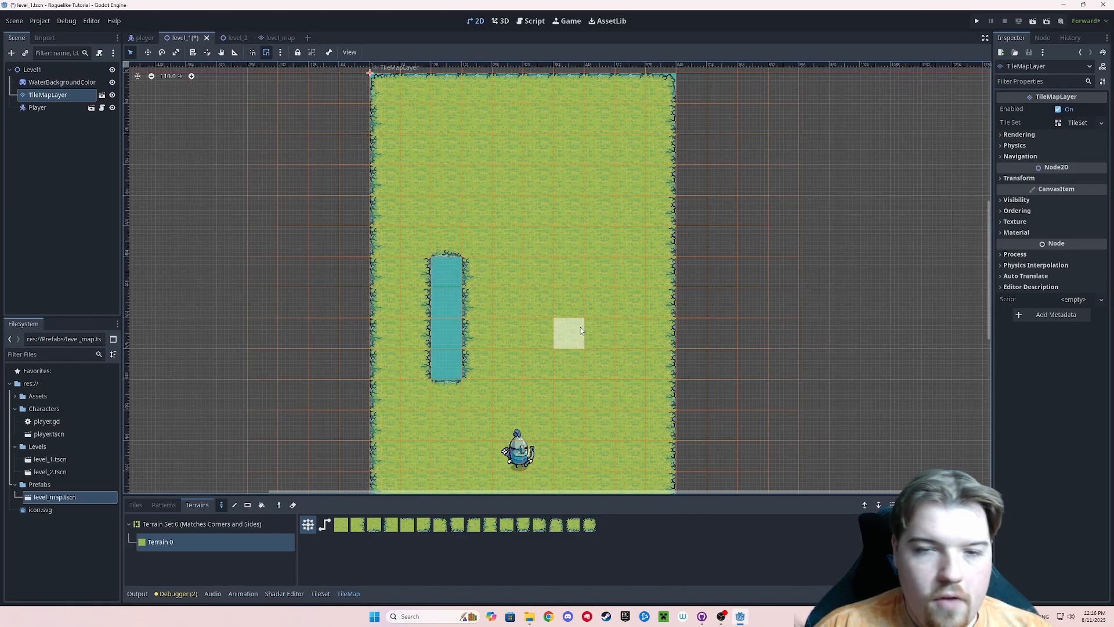
- Erase terrain in Level1 to form a second four-tile vertical water strip and a two-tile pond above, and save the scene
left_click_drag(601, 363, 604, 277)
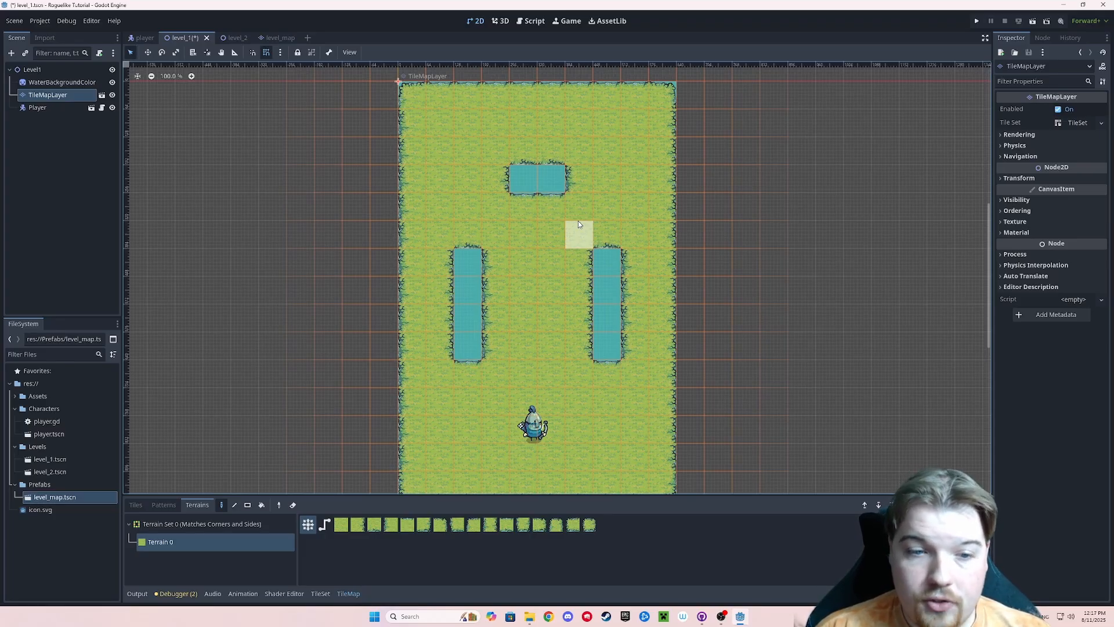
key("ctrl+s")
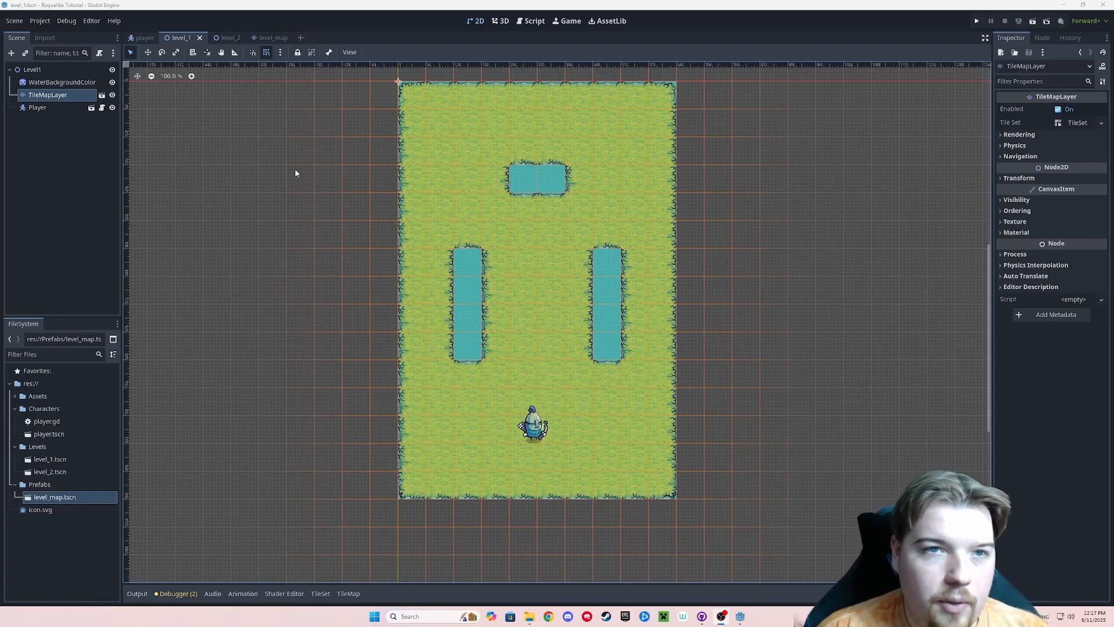
- Create a new scene with a StaticBody2D as its root node
left_click(300, 38)
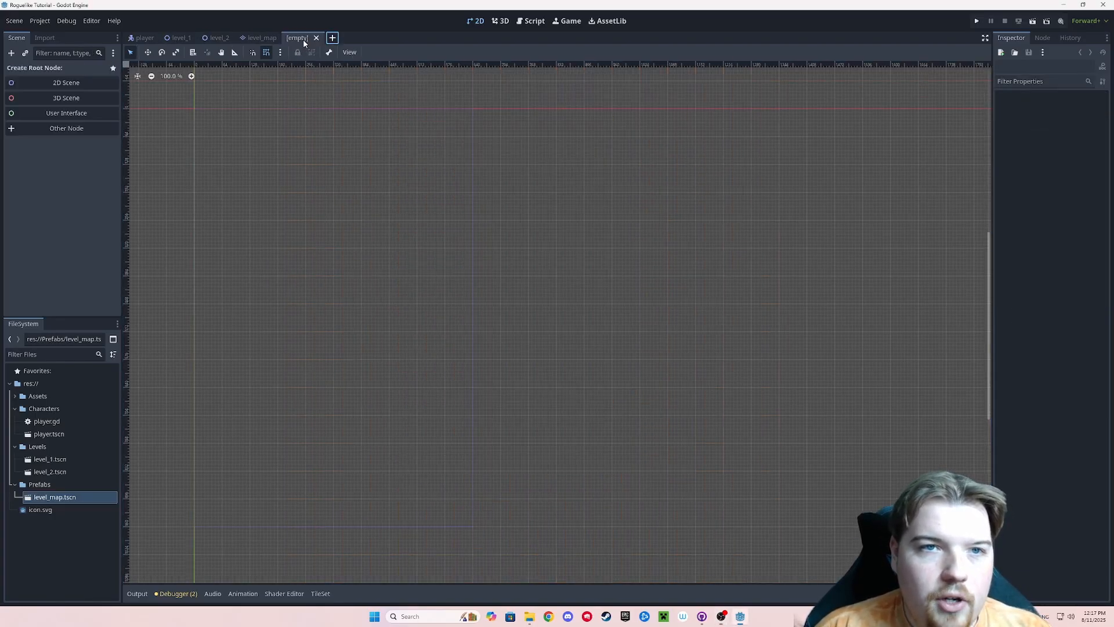
left_click(65, 127)
type("stat")
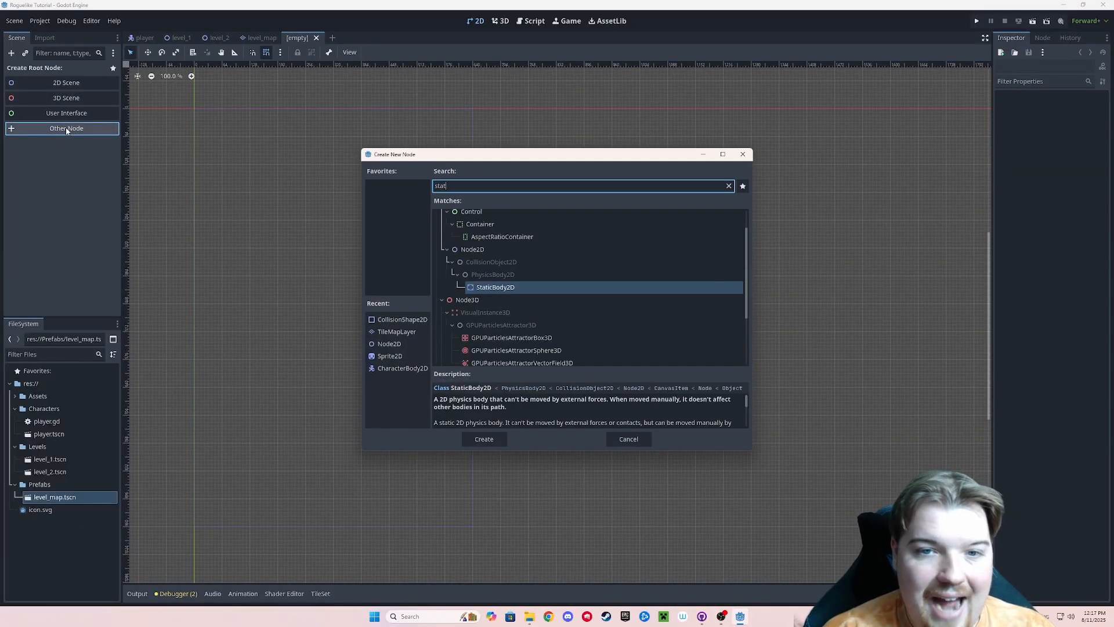
double_click(560, 294)
- Add a Sprite2D child to the StaticBody2D and assign Rock4.png from the Decorations/Rocks assets as its texture
left_click(11, 53)
type("sprite")
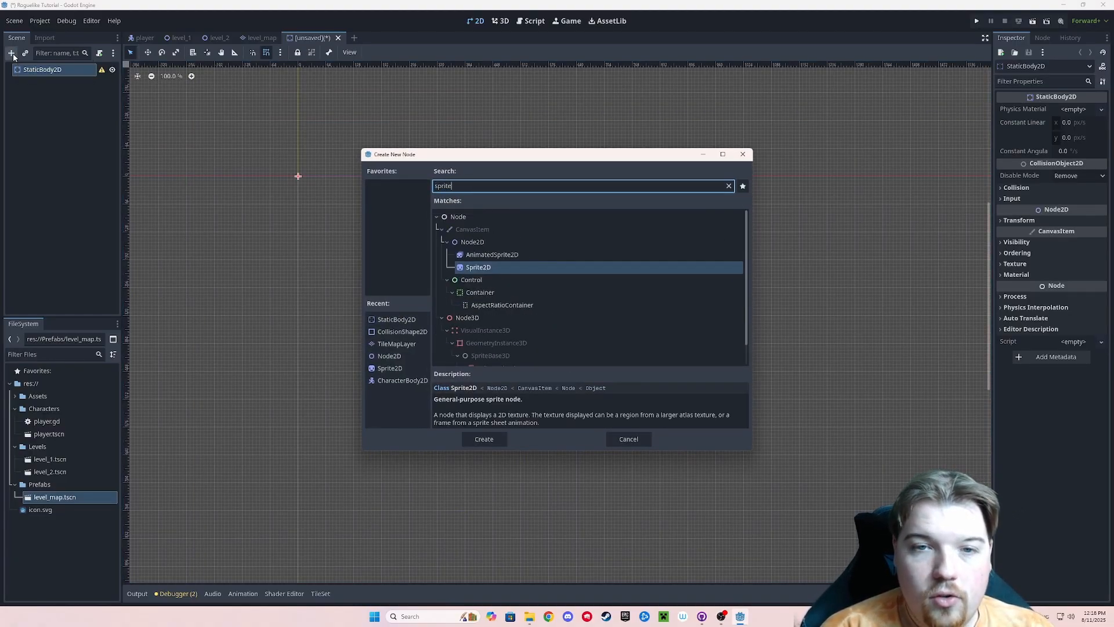
key("Return")
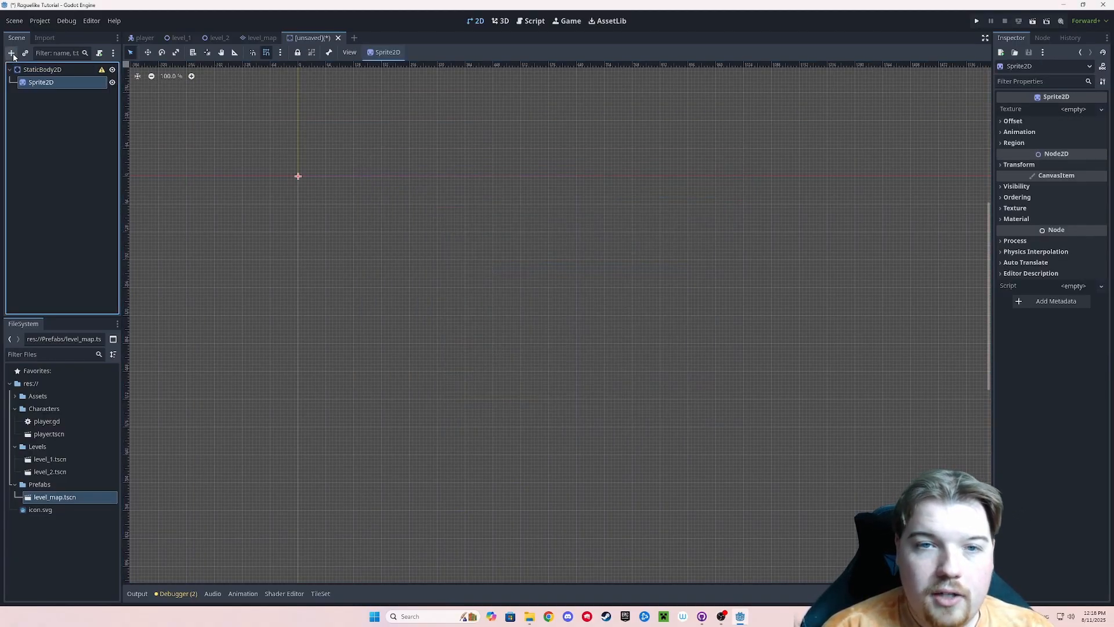
left_click(14, 397)
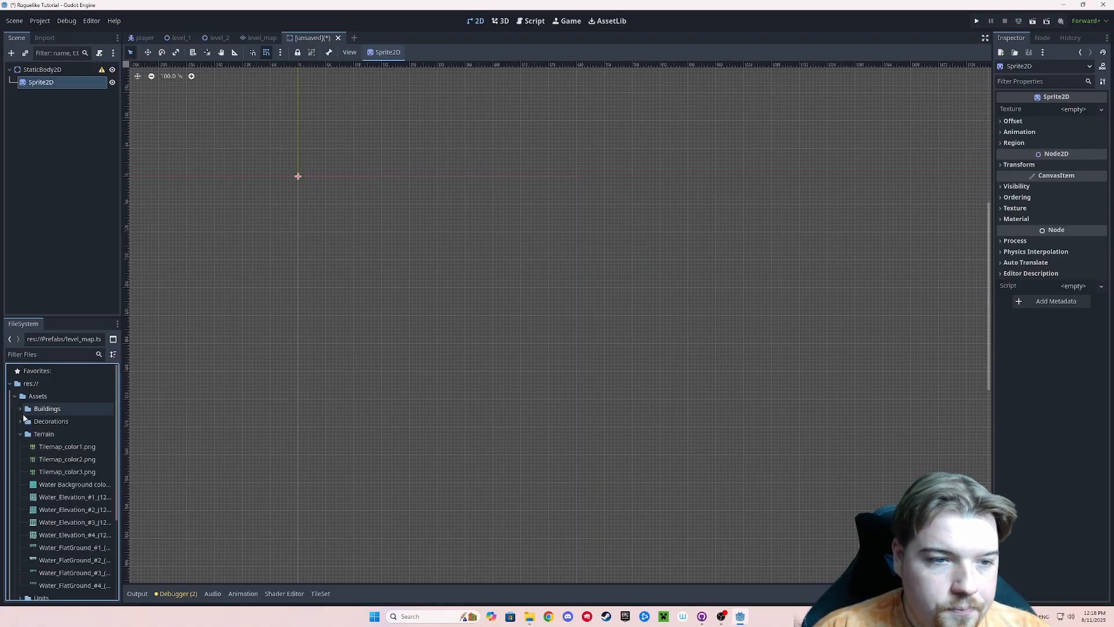
left_click(20, 434)
left_click(20, 422)
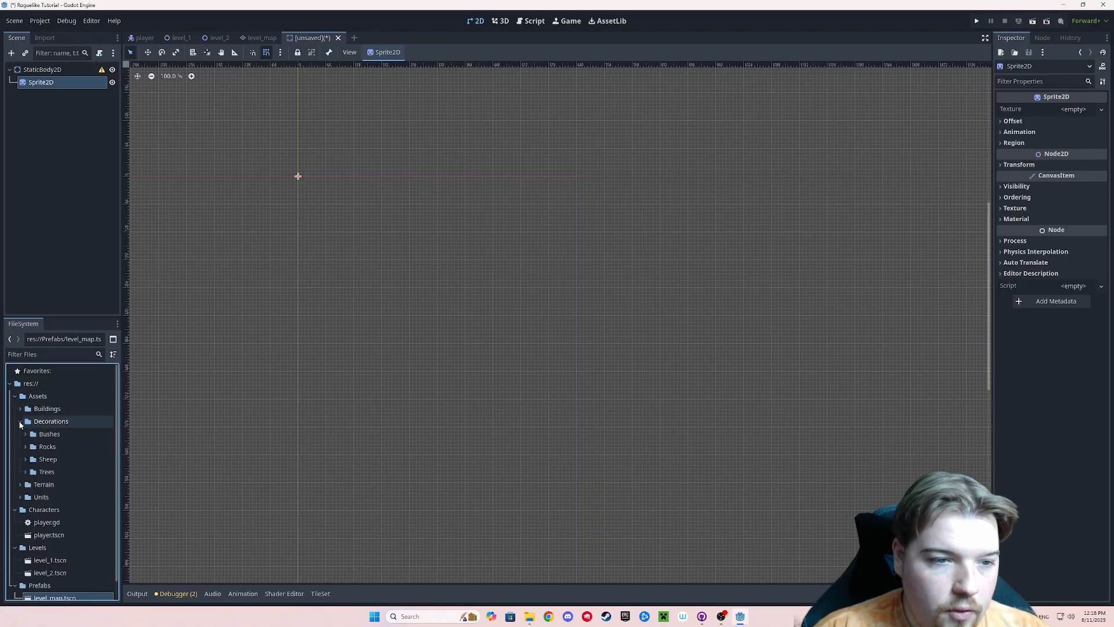
left_click(25, 447)
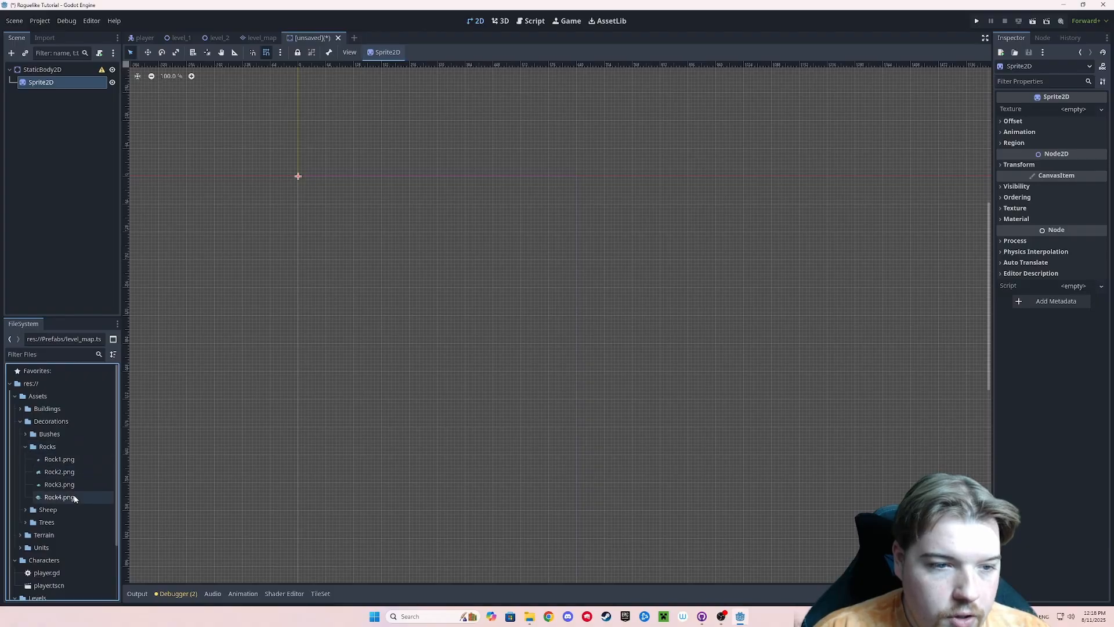
left_click_drag(61, 497, 1073, 109)
- Add a CollisionShape2D child under the StaticBody2D root
double_click(42, 70)
left_click(11, 53)
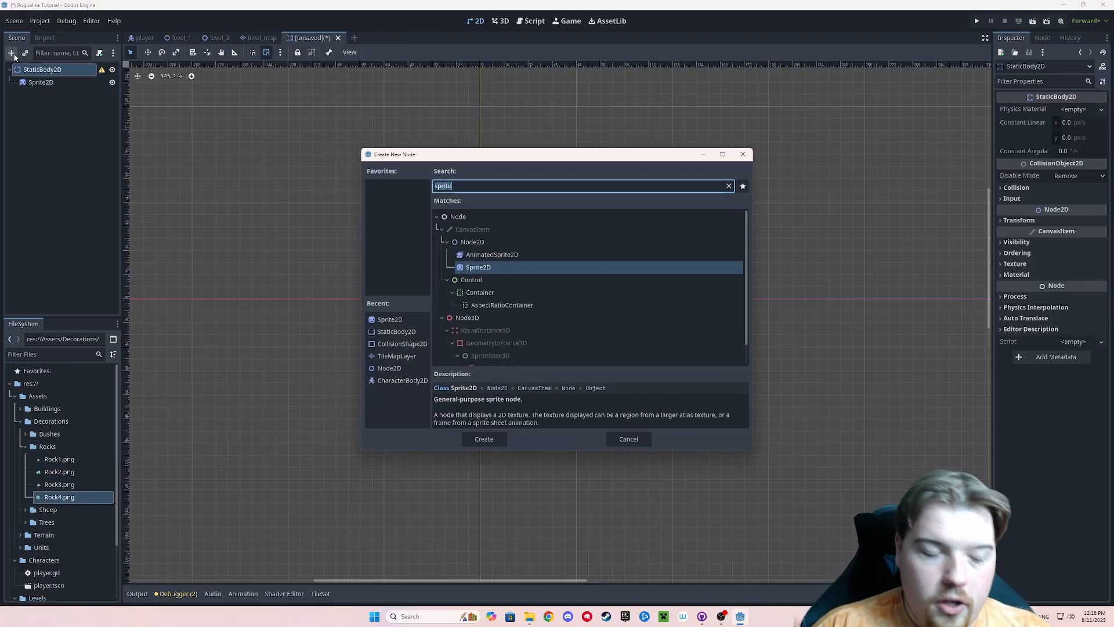
type("coll")
key("Return")
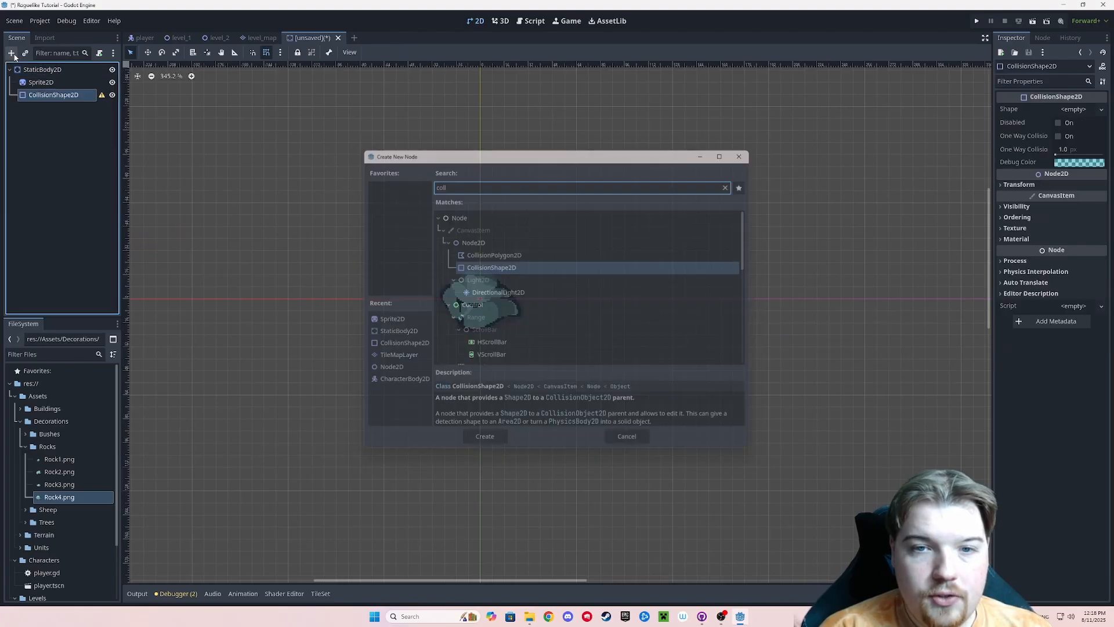
- Give the CollisionShape2D a CircleShape2D and position and size it over the body of the rock sprite
left_click(1074, 109)
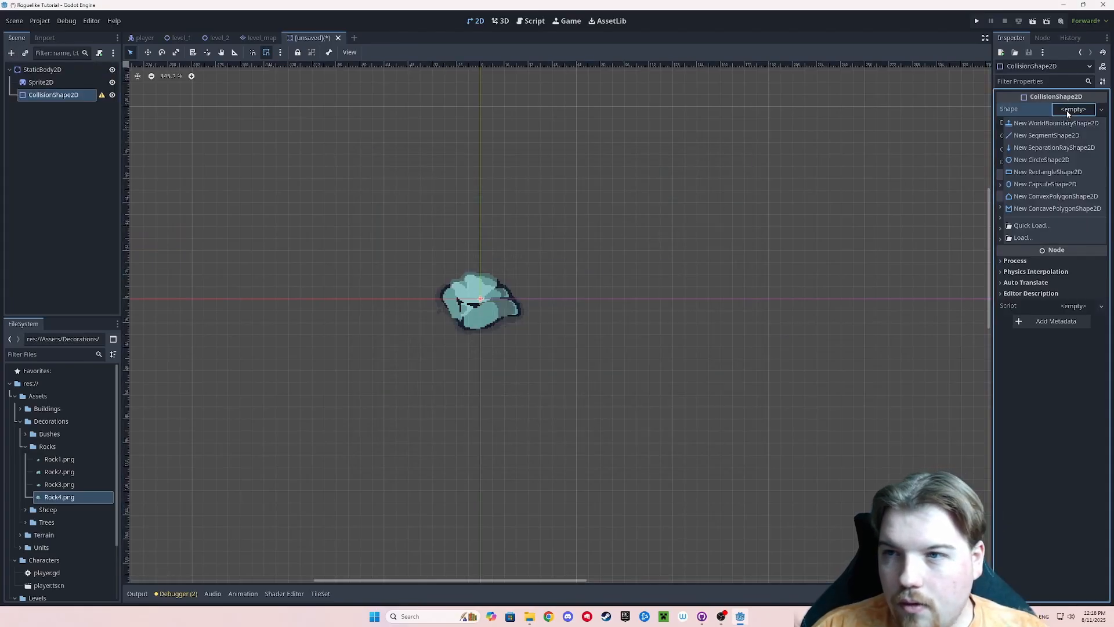
left_click(1041, 159)
scroll(481, 299, "up", 5)
left_click_drag(512, 312, 502, 320)
scroll(643, 220, "down", 1)
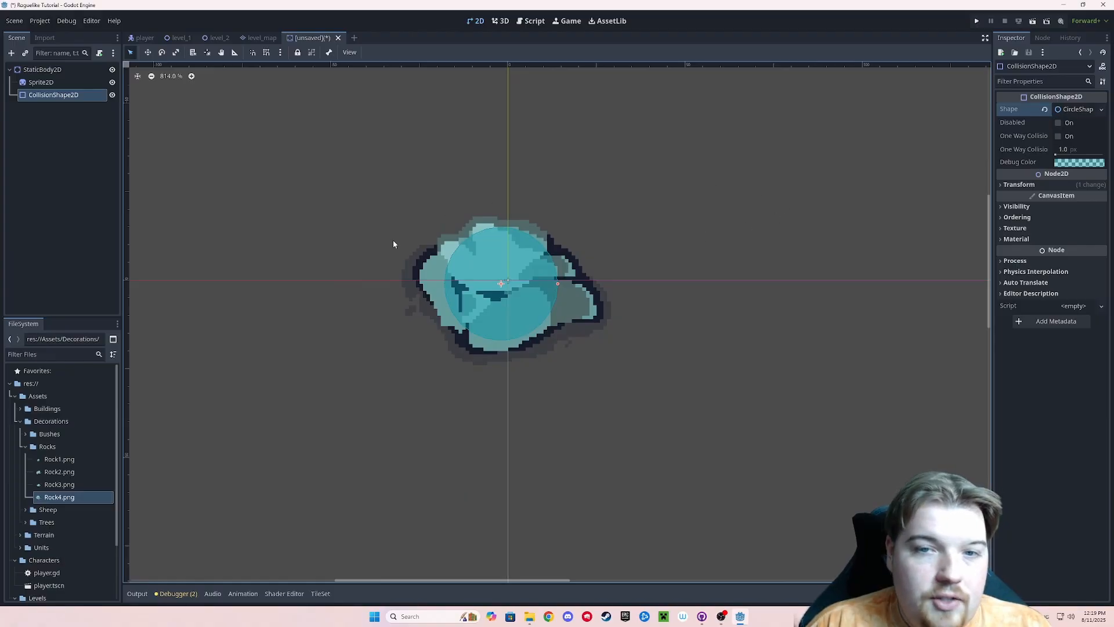
scroll(604, 191, "down", 1)
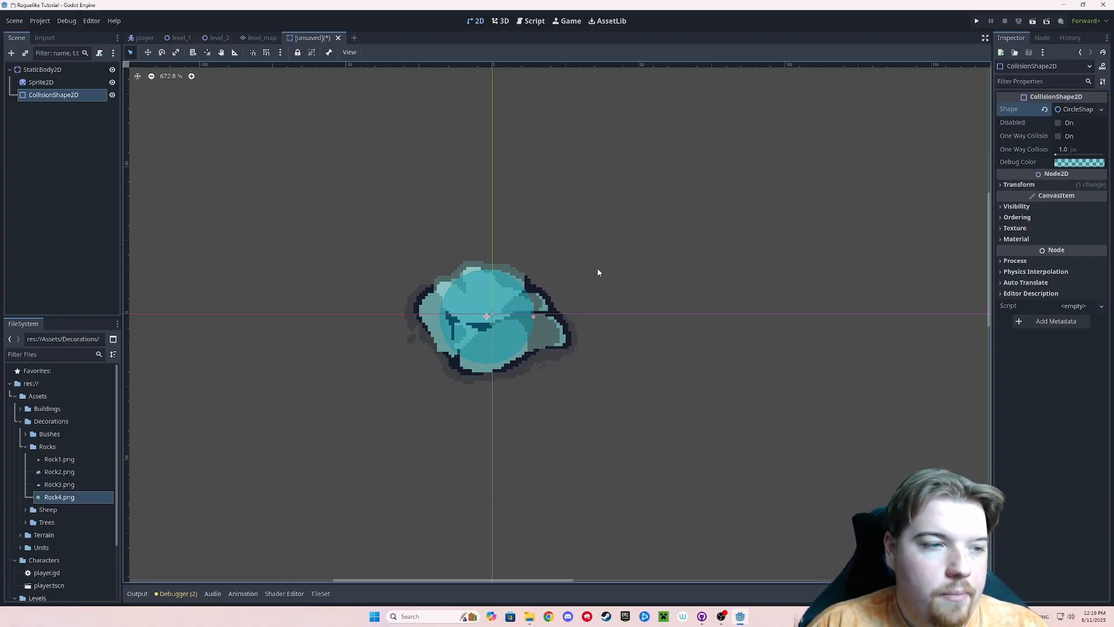
scroll(557, 255, "down", 2)
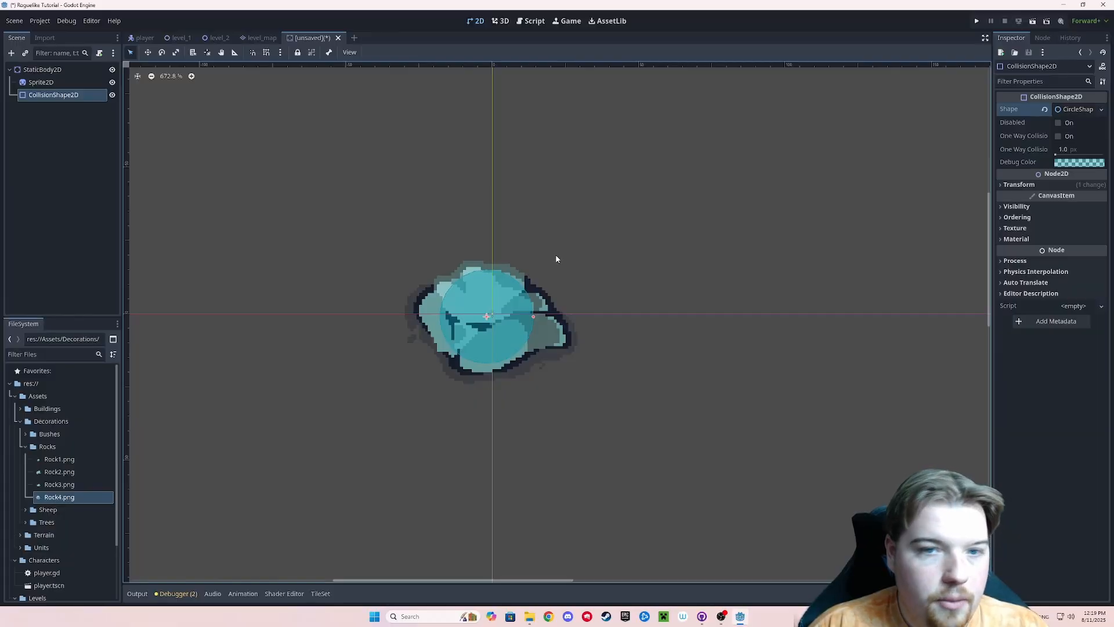
- Save the scene as rock.tscn in the Prefabs folder
key("ctrl+s")
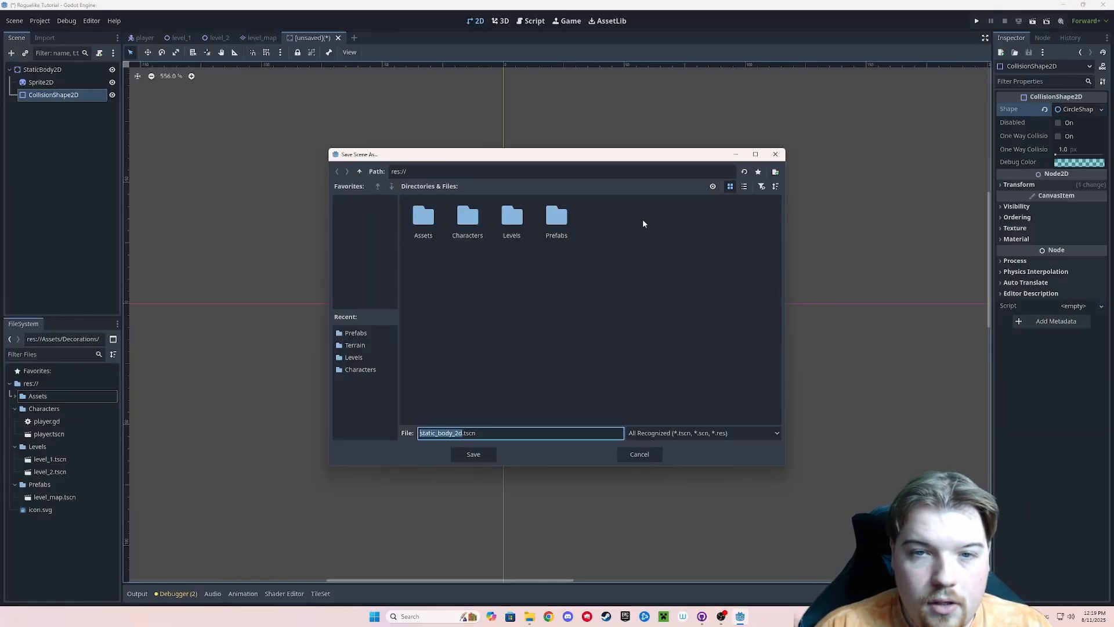
type("rock")
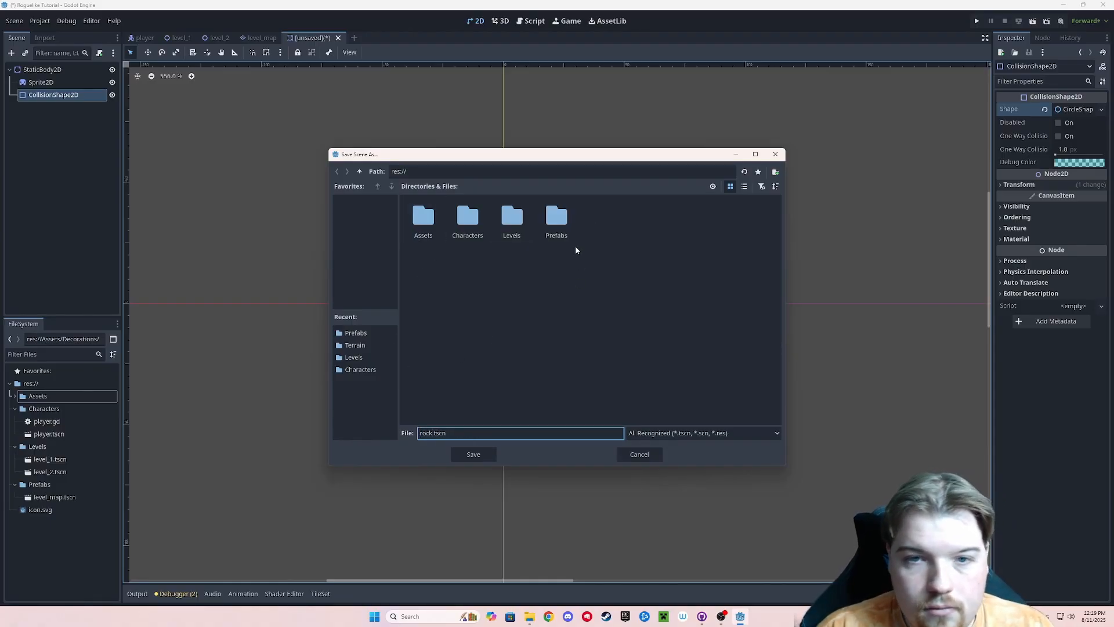
double_click(562, 233)
left_click(471, 455)
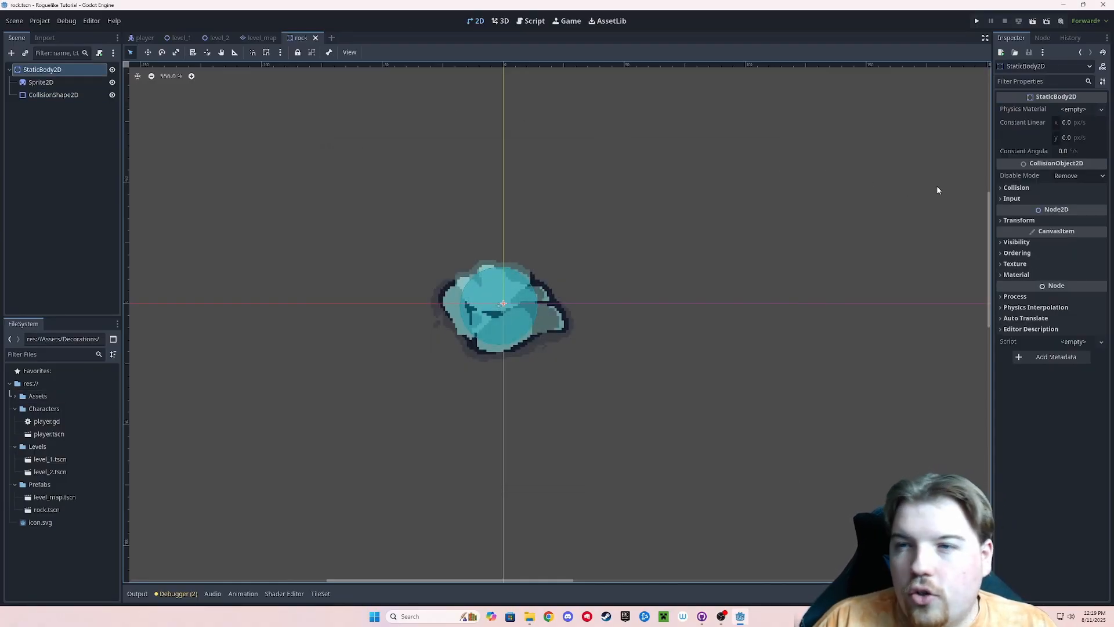
- Set the rock StaticBody2D's collision layer to 3 only and its mask to 1 and 2, and save the scene
left_click(1017, 187)
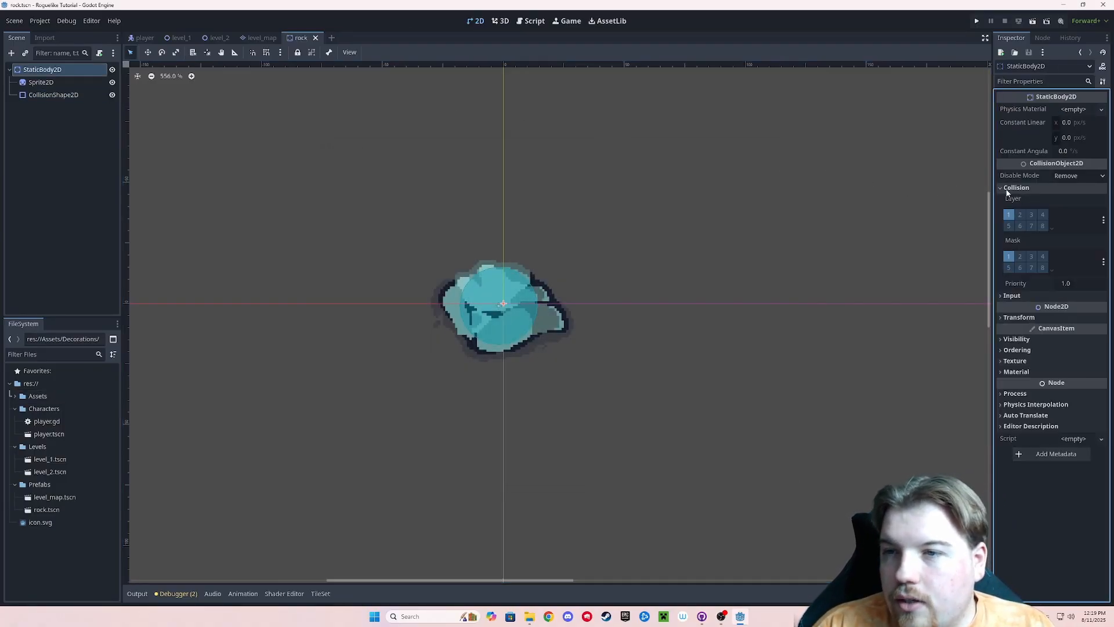
left_click(1032, 215)
left_click(1021, 257)
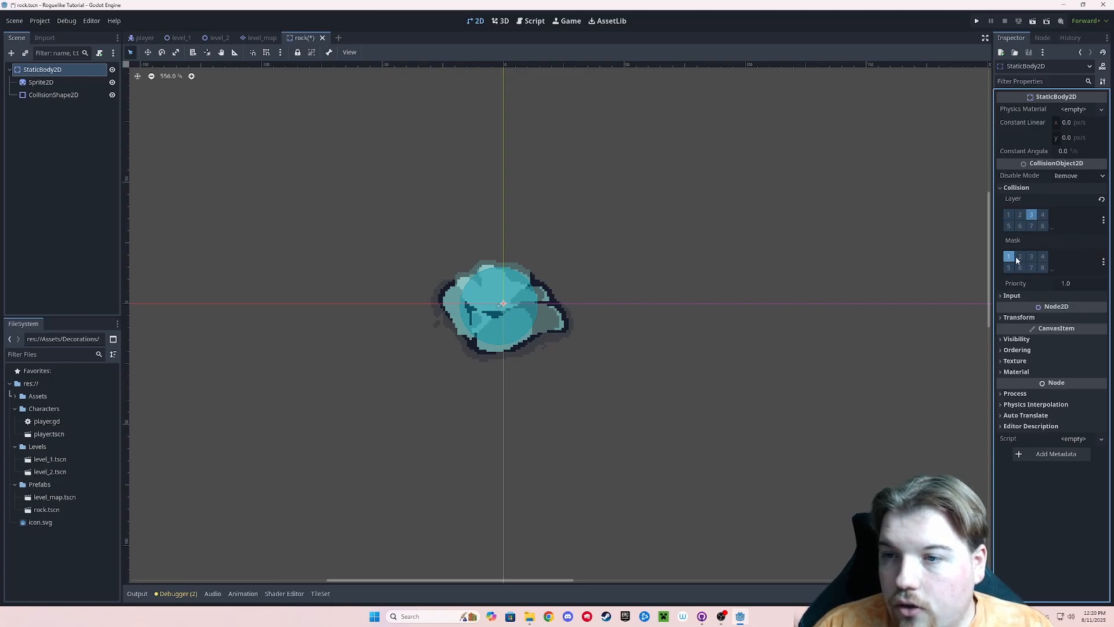
key("ctrl+s")
- Place two instances of rock.tscn in Level1, one between the vertical water strips and one just below the upper pond
left_click(179, 37)
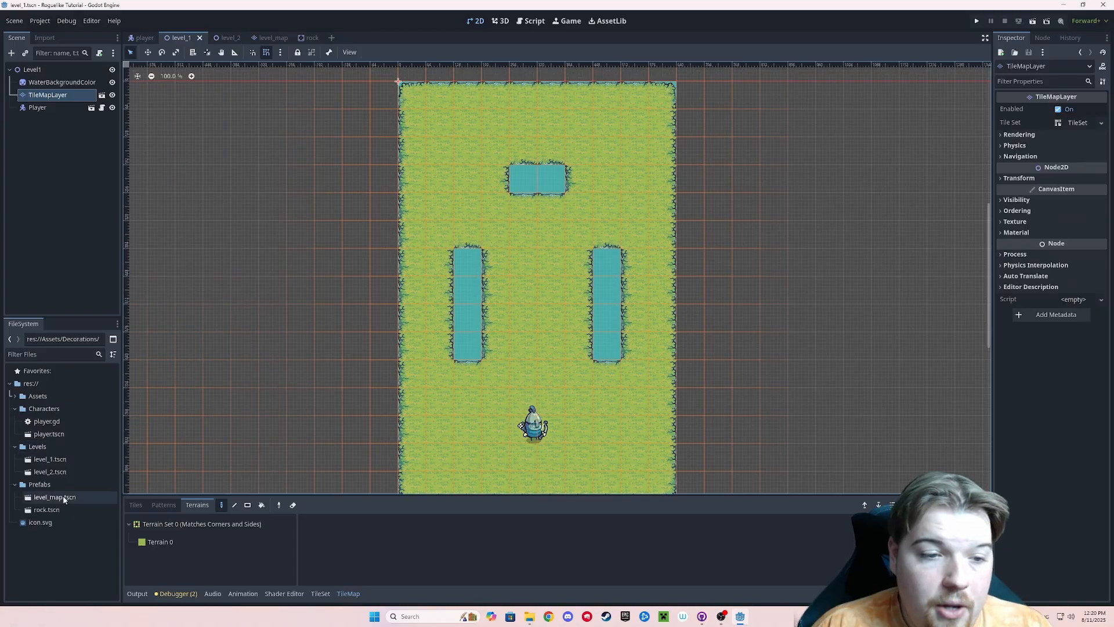
middle_click_drag(319, 379, 290, 326)
left_click_drag(60, 510, 494, 245)
left_click_drag(50, 510, 549, 192)
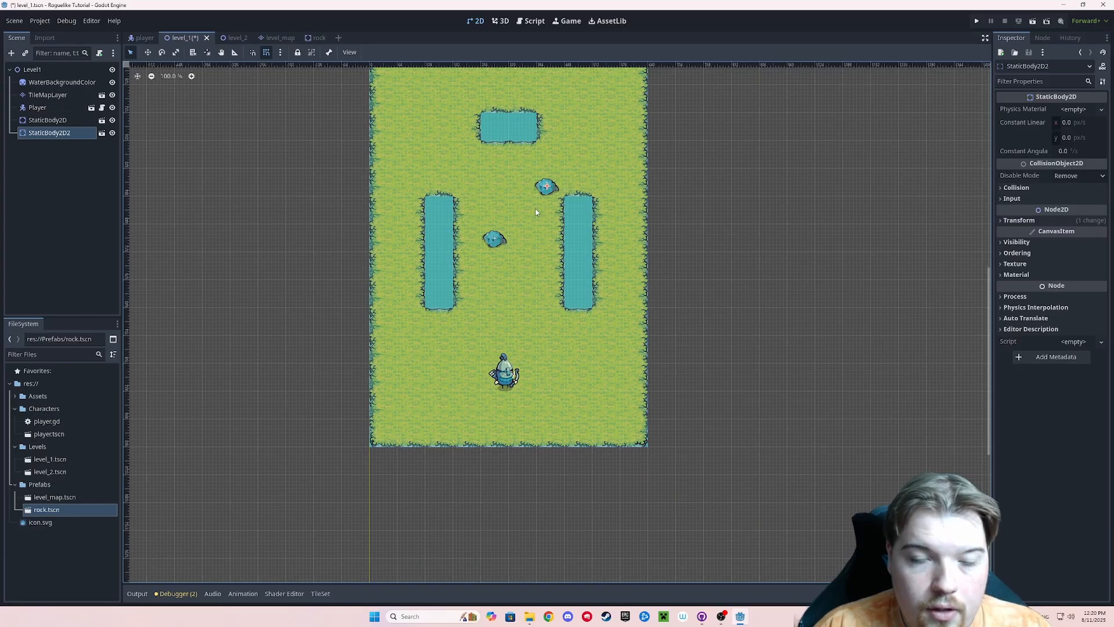
scroll(535, 205, "up", 3)
scroll(504, 184, "up", 2)
middle_click_drag(453, 182, 427, 275)
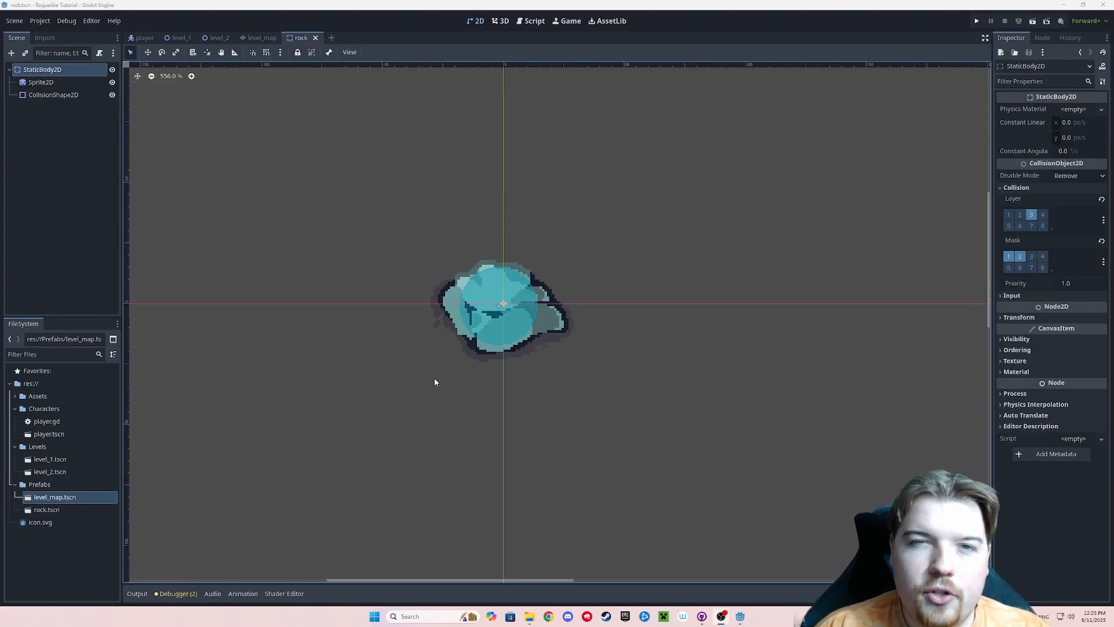
- Try adding a scenes collection containing rock.tscn to the tile set of the level_map scene
double_click(54, 497)
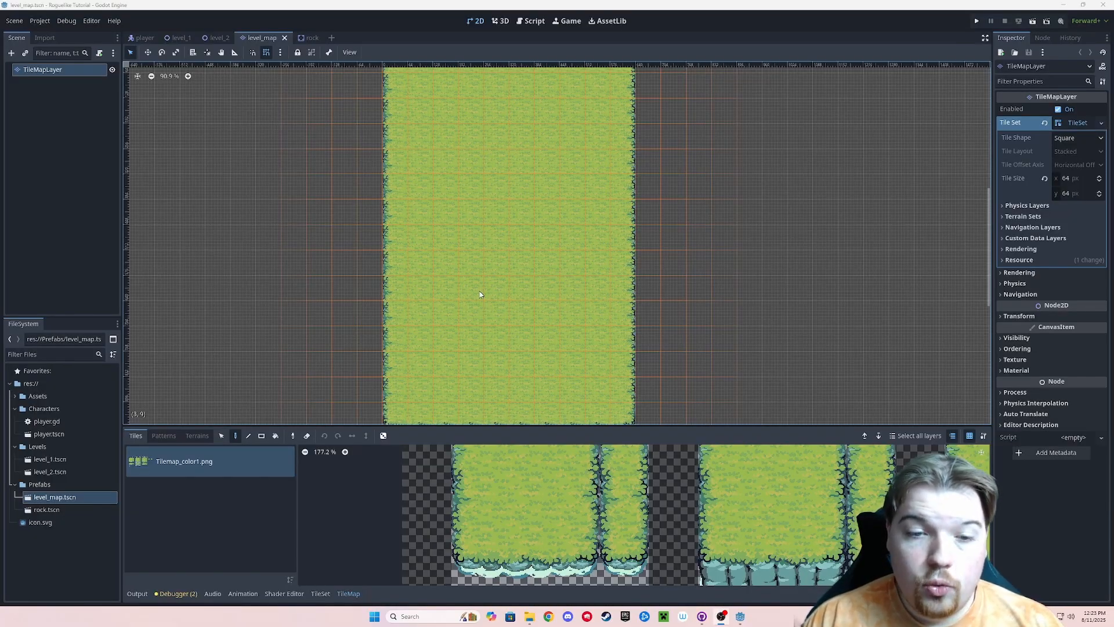
left_click(321, 593)
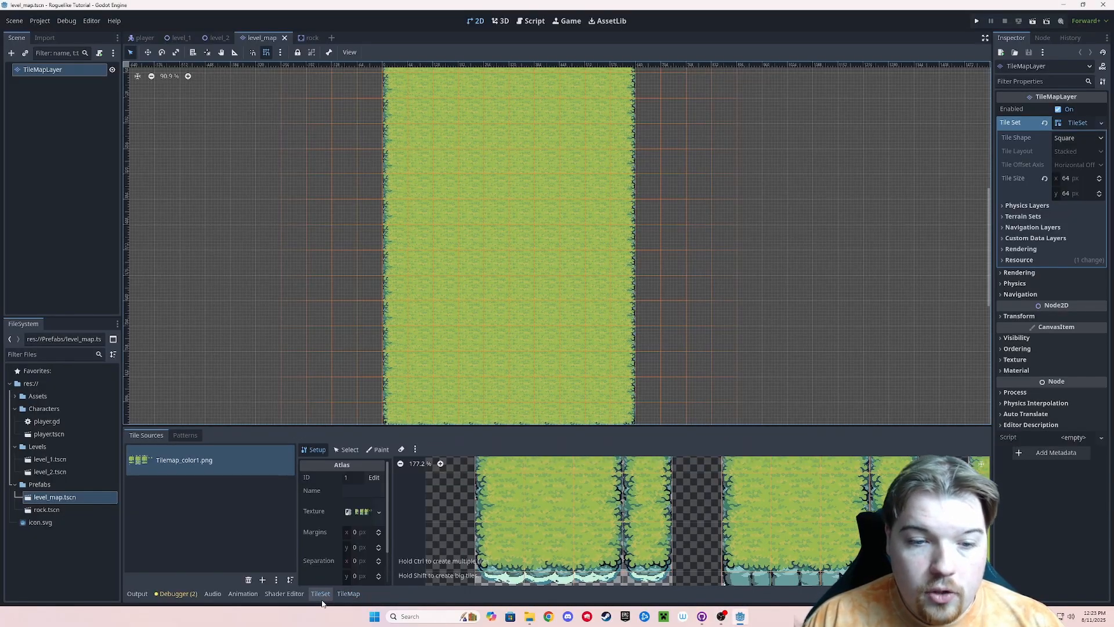
left_click(262, 580)
left_click(283, 599)
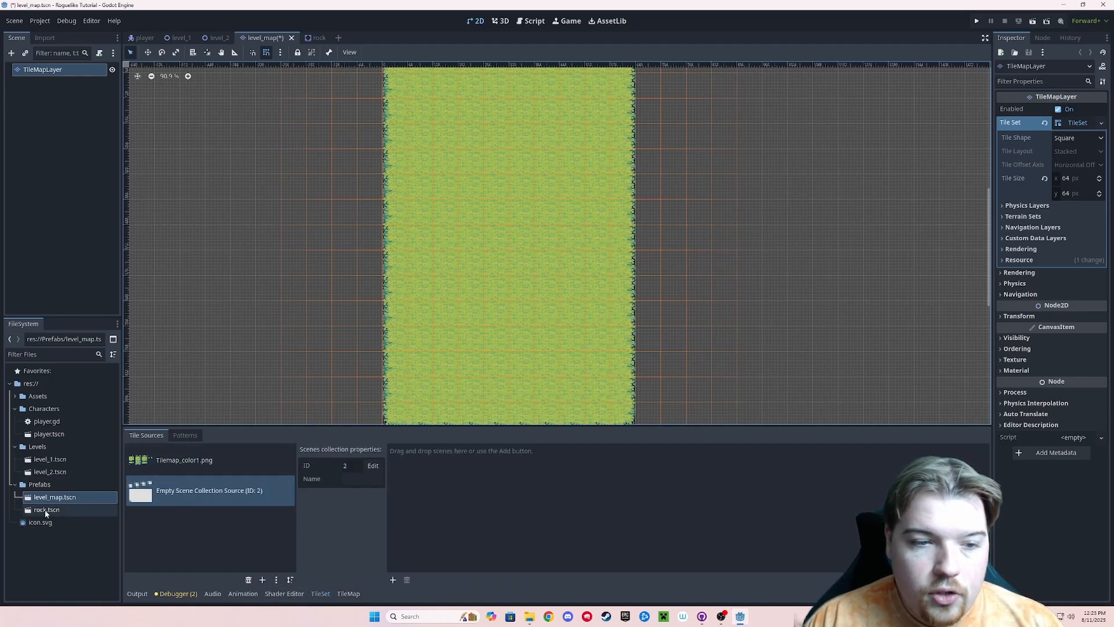
left_click_drag(46, 510, 462, 460)
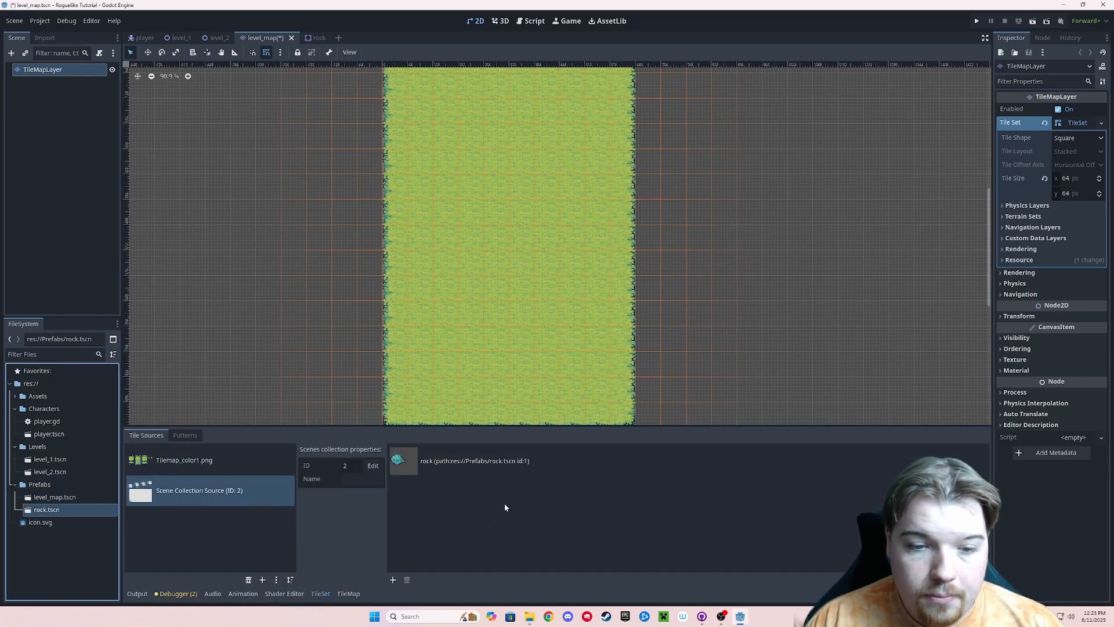
- Paint a trail of rock scene tiles over the grass in level_map and erase the painted cells
left_click(348, 594)
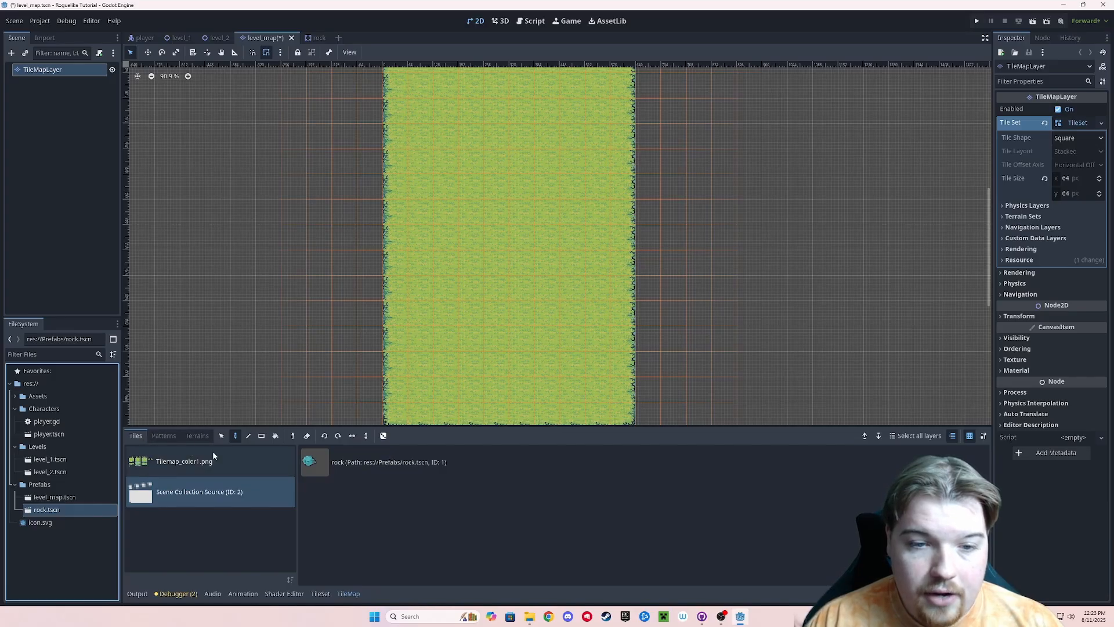
left_click(360, 463)
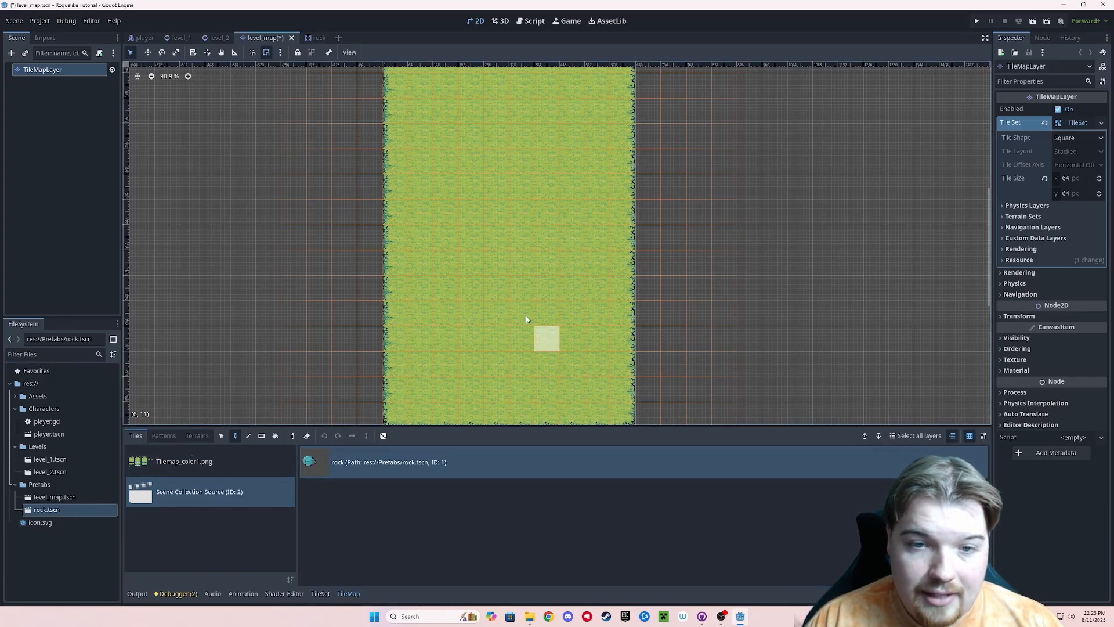
mouse_move(471, 289)
left_mouse_down()
mouse_move(546, 187)
mouse_move(547, 314)
left_mouse_up()
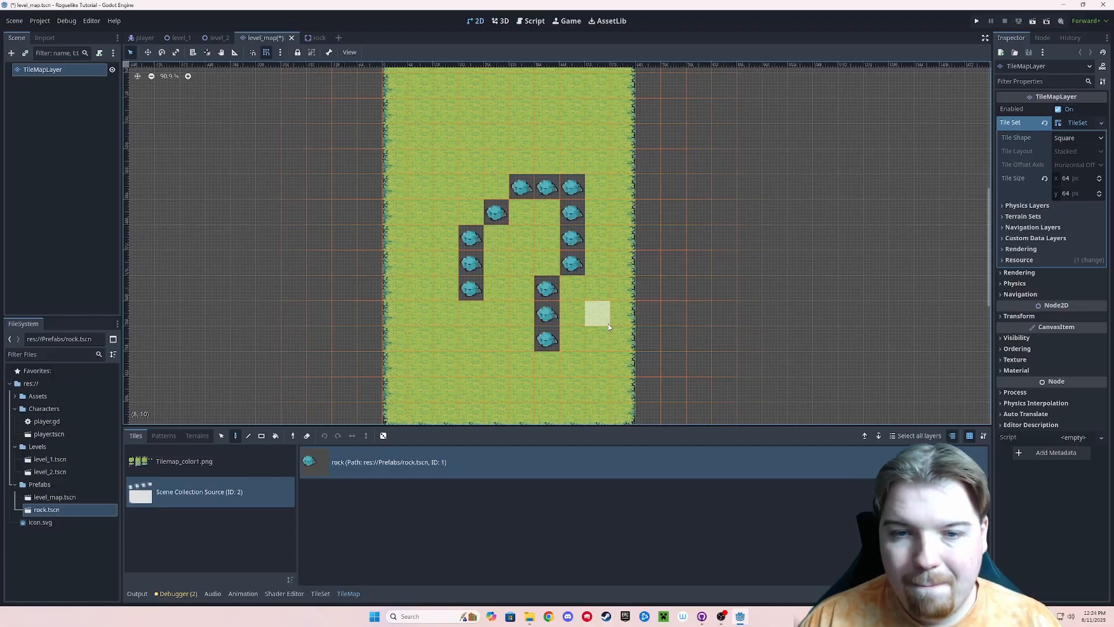
left_click(546, 340)
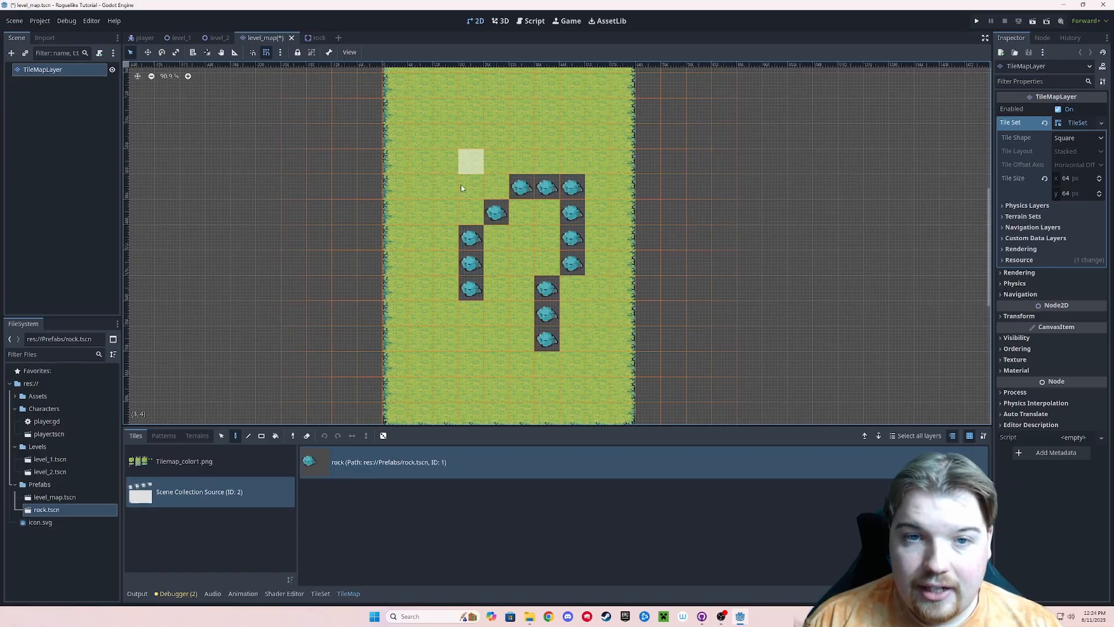
right_click_drag(545, 353, 560, 192)
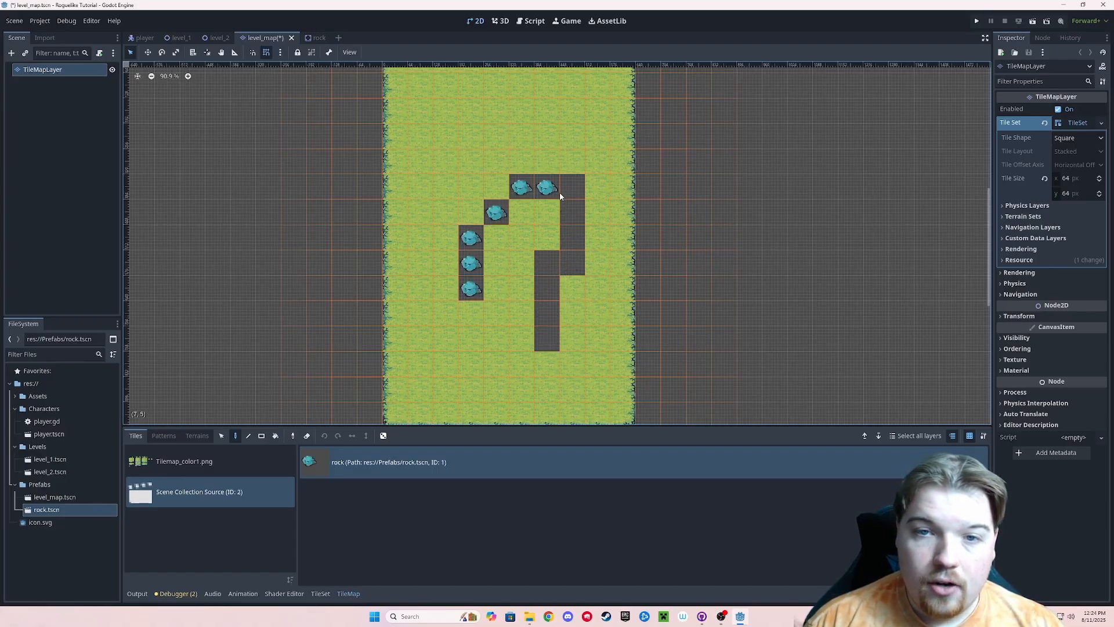
mouse_move(503, 214)
right_mouse_down()
mouse_move(470, 264)
mouse_move(471, 297)
right_mouse_up()
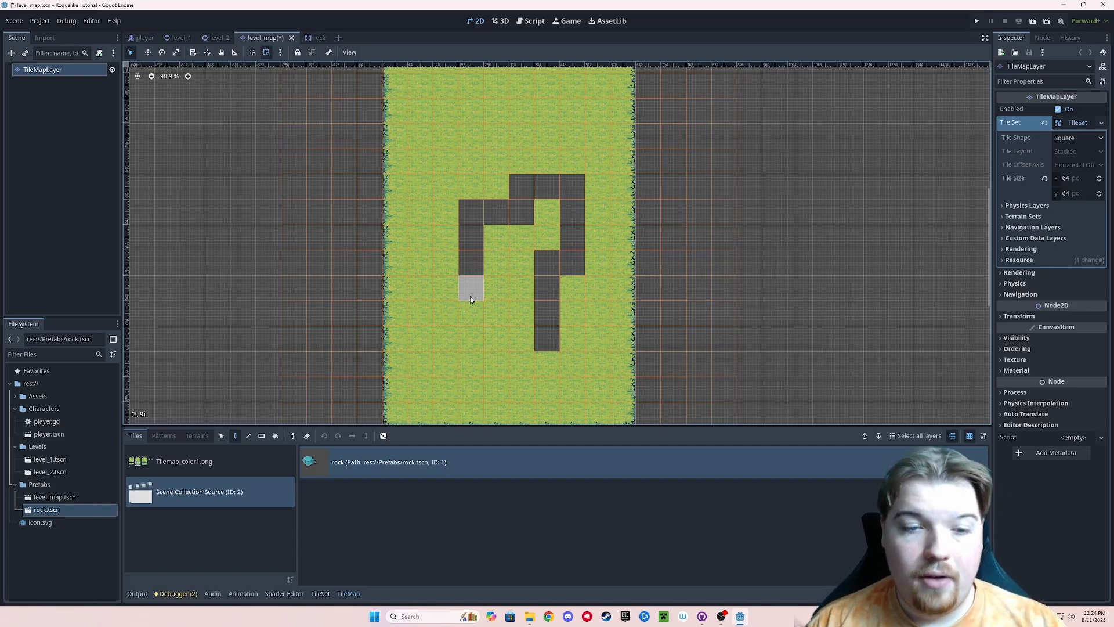
- Create a scene named doodads_tilemap in the Prefabs folder with a TileMapLayer as its root node
right_click(55, 484)
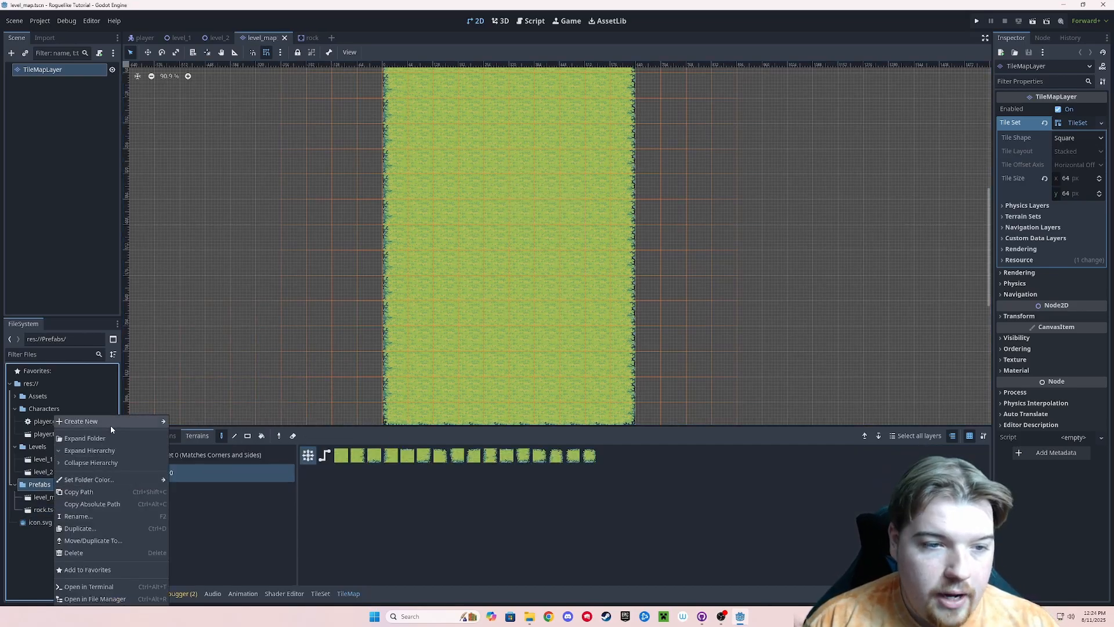
mouse_move(111, 428)
left_click(198, 433)
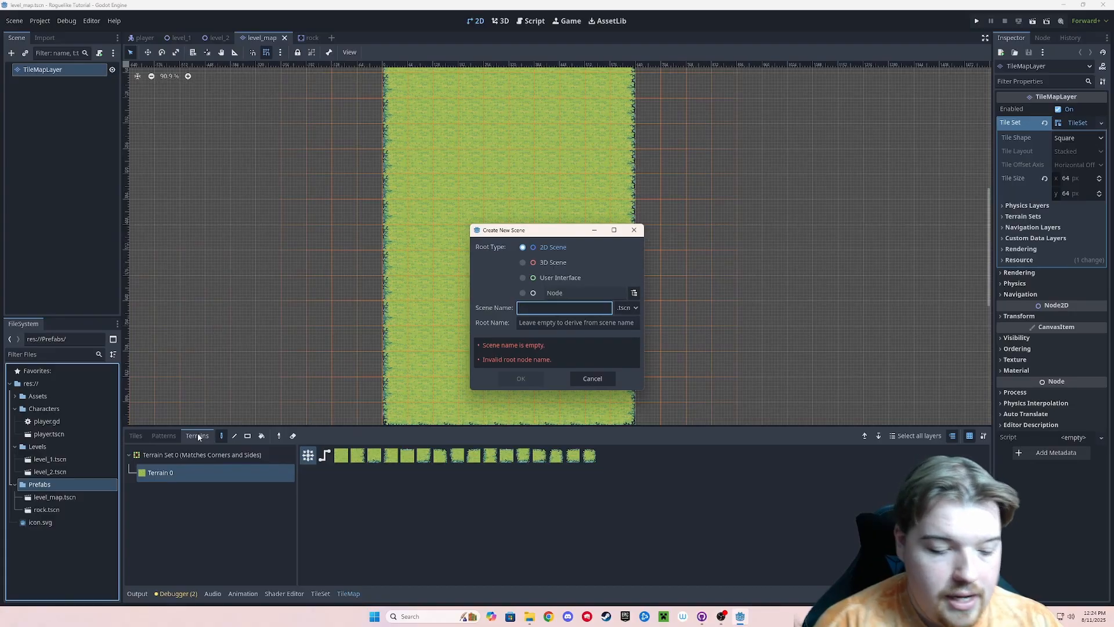
left_click(635, 292)
type("tile")
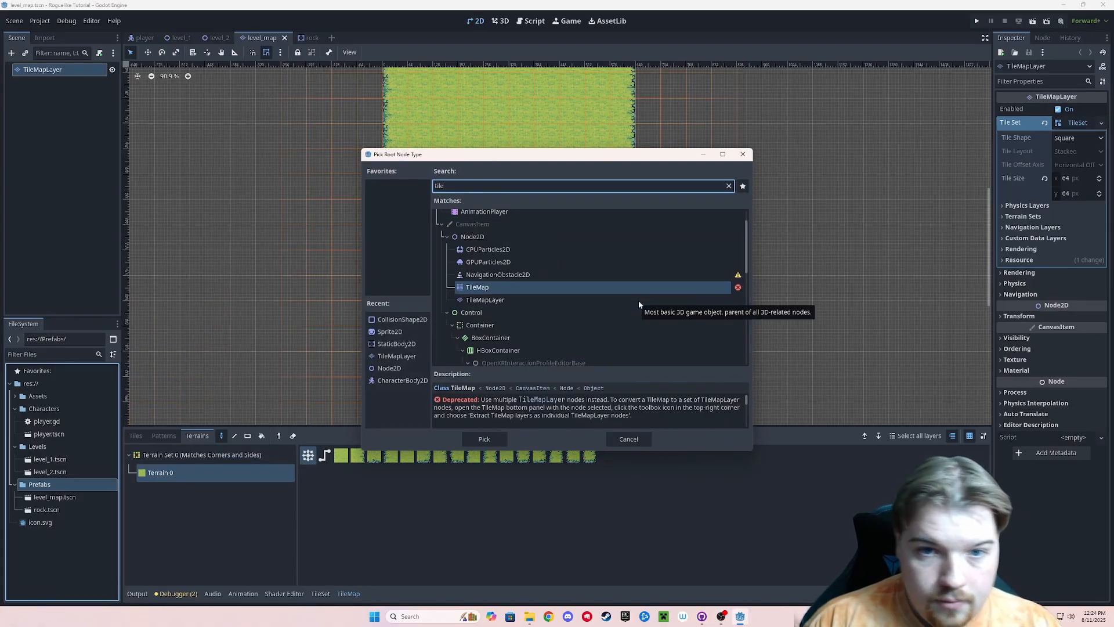
left_click(494, 300)
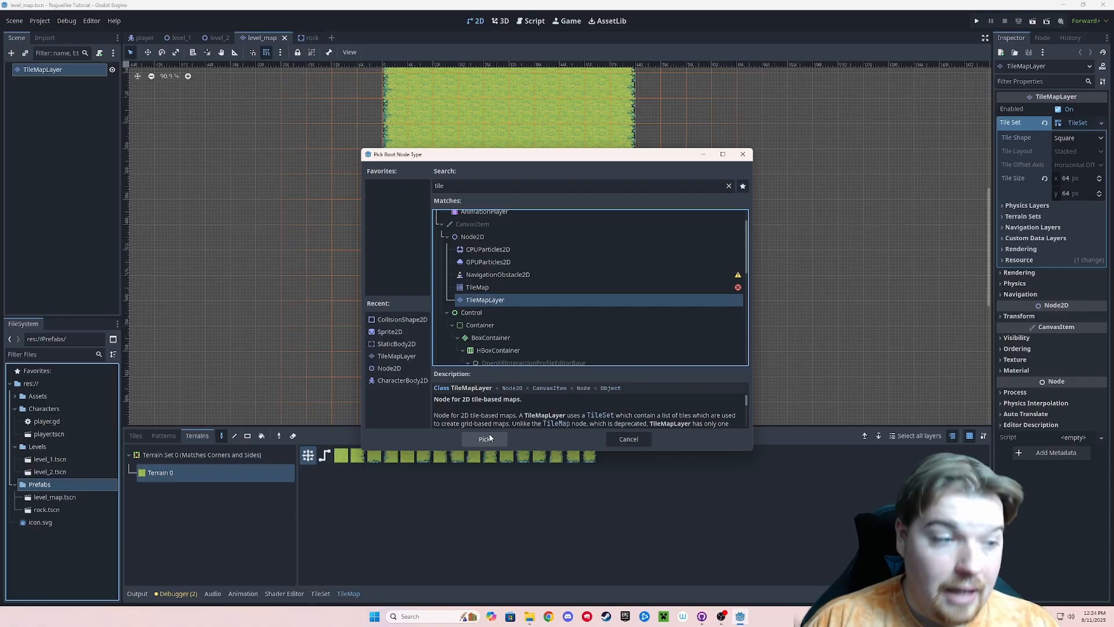
left_click(487, 439)
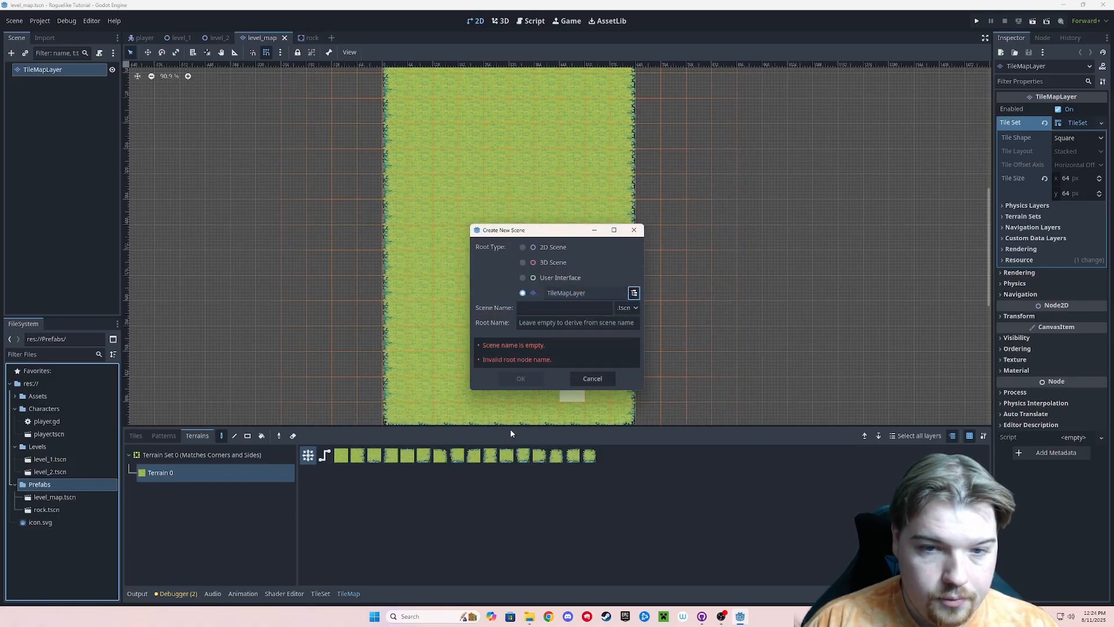
left_click(589, 308)
type("d")
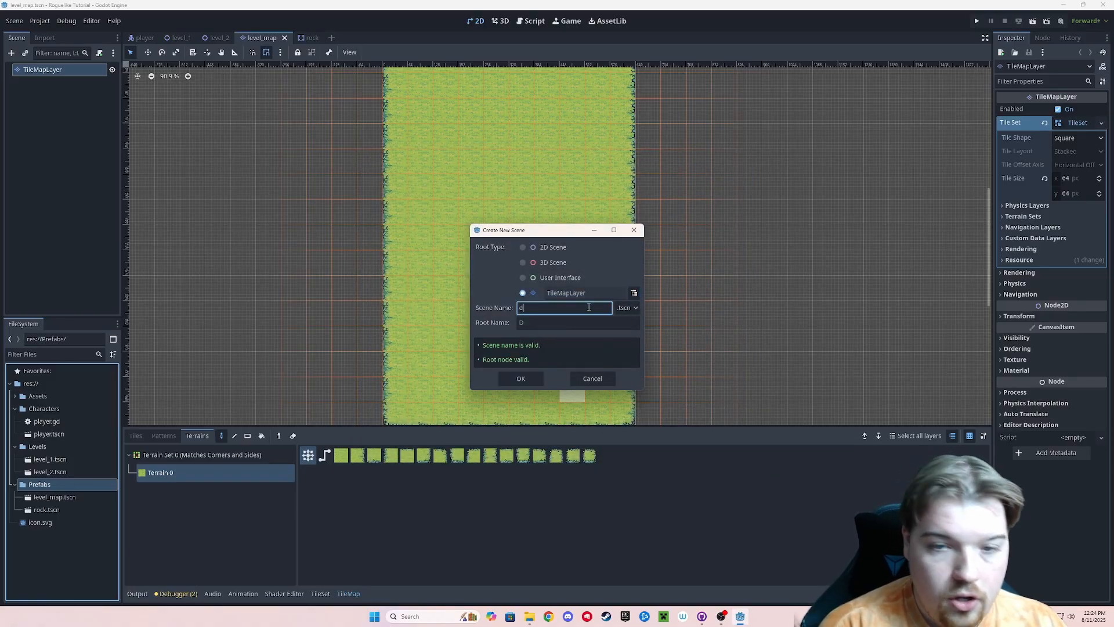
type("oodads_tilemap")
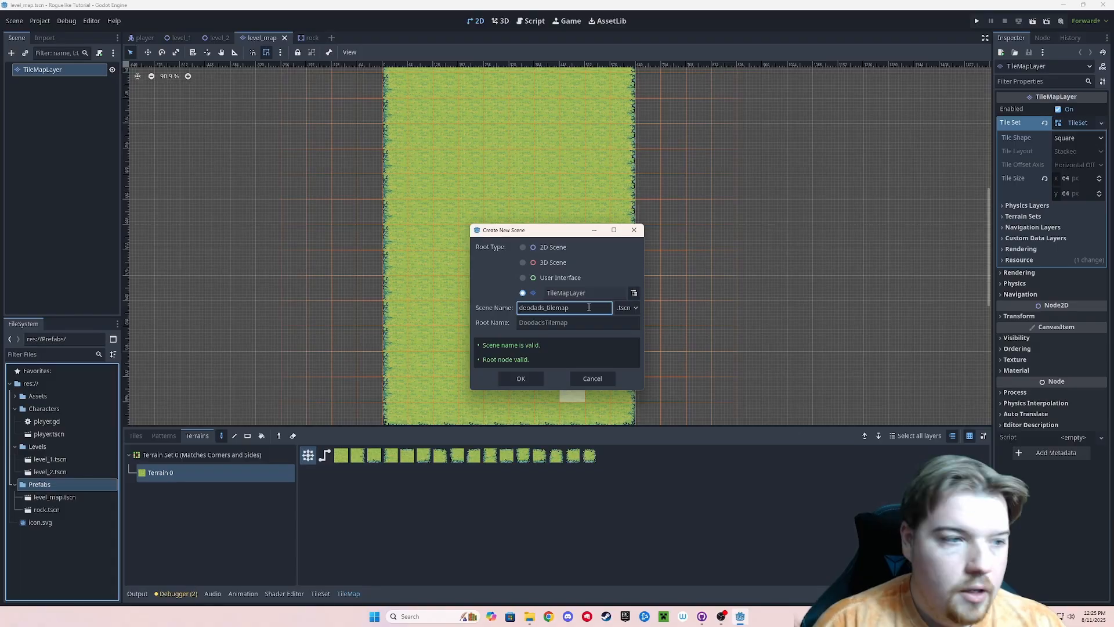
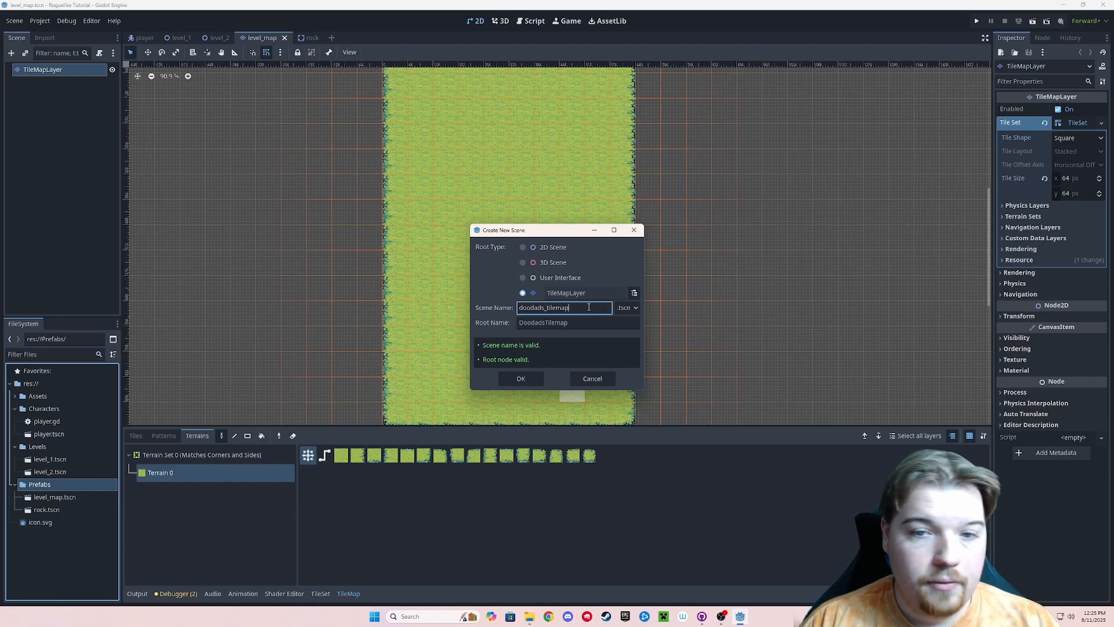
key("Return")
- Give DoodadsTilemap a new TileSet and add a scenes collection containing rock.tscn to it
left_click(1080, 123)
left_click(1083, 135)
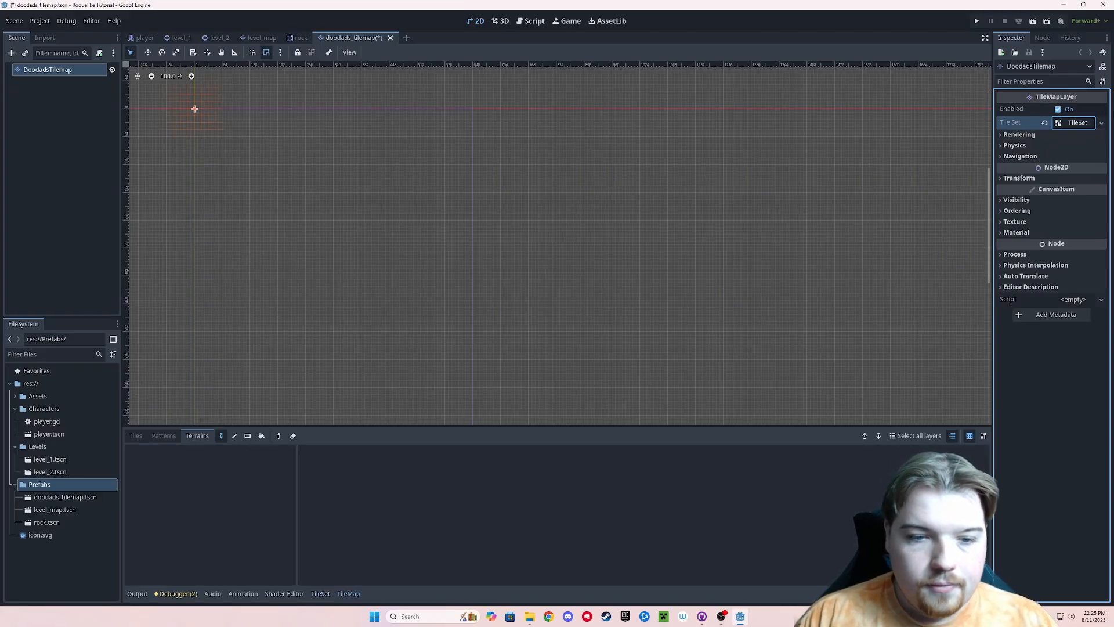
left_click(320, 594)
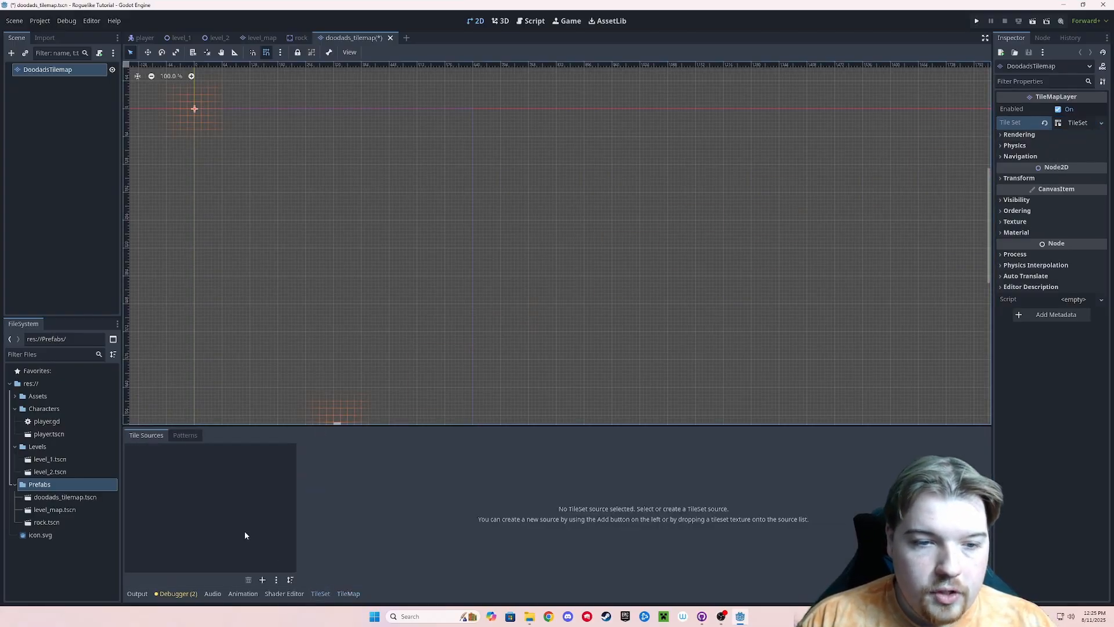
left_click(264, 581)
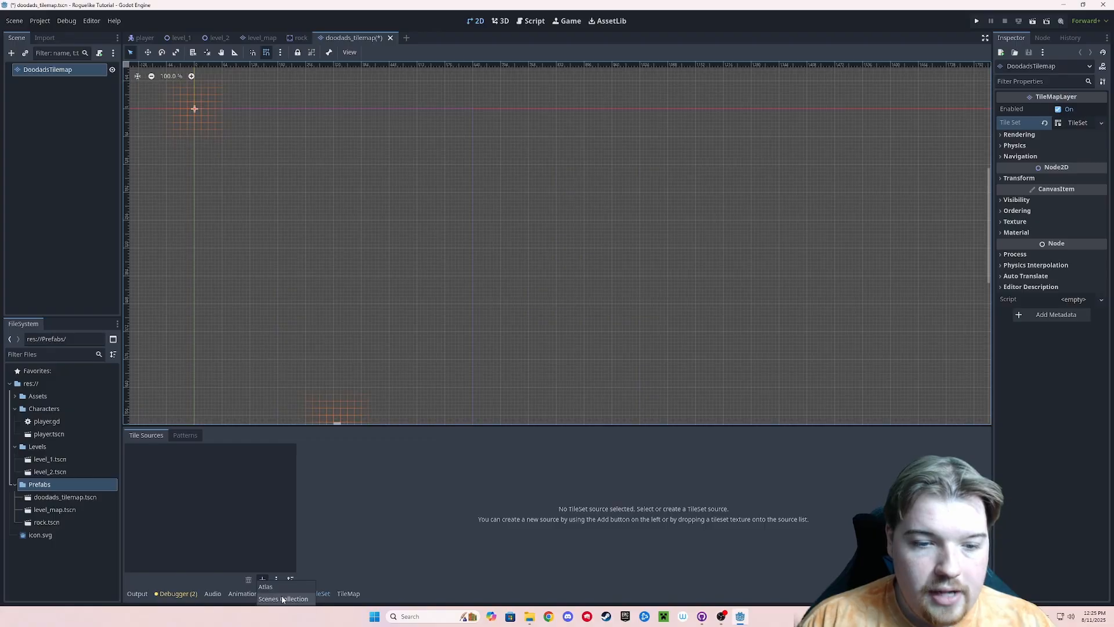
left_click(284, 598)
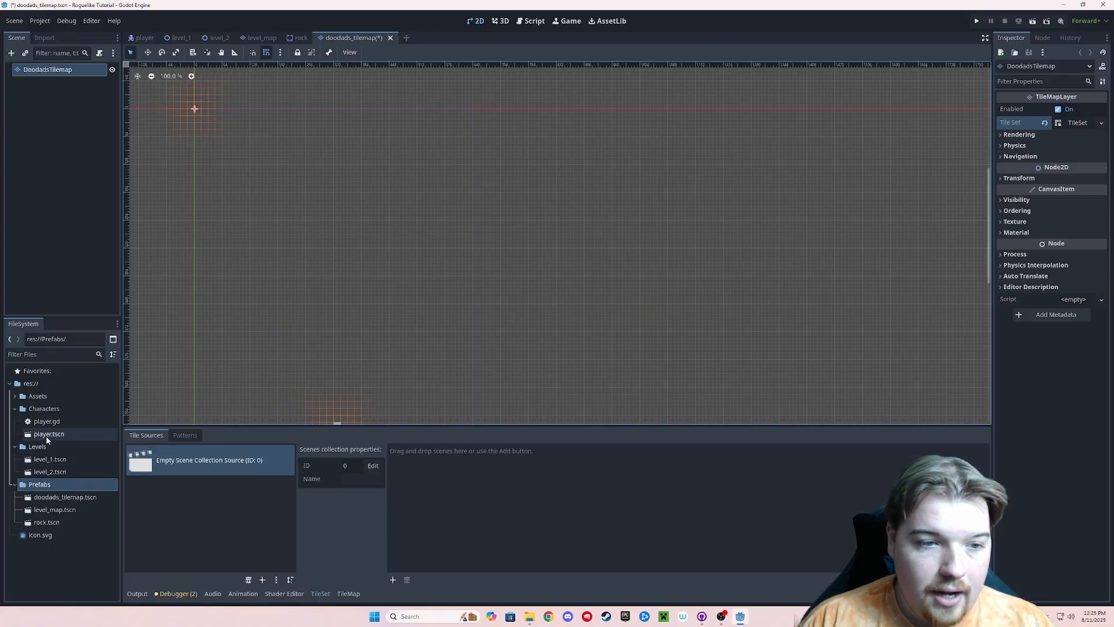
left_click_drag(50, 522, 468, 496)
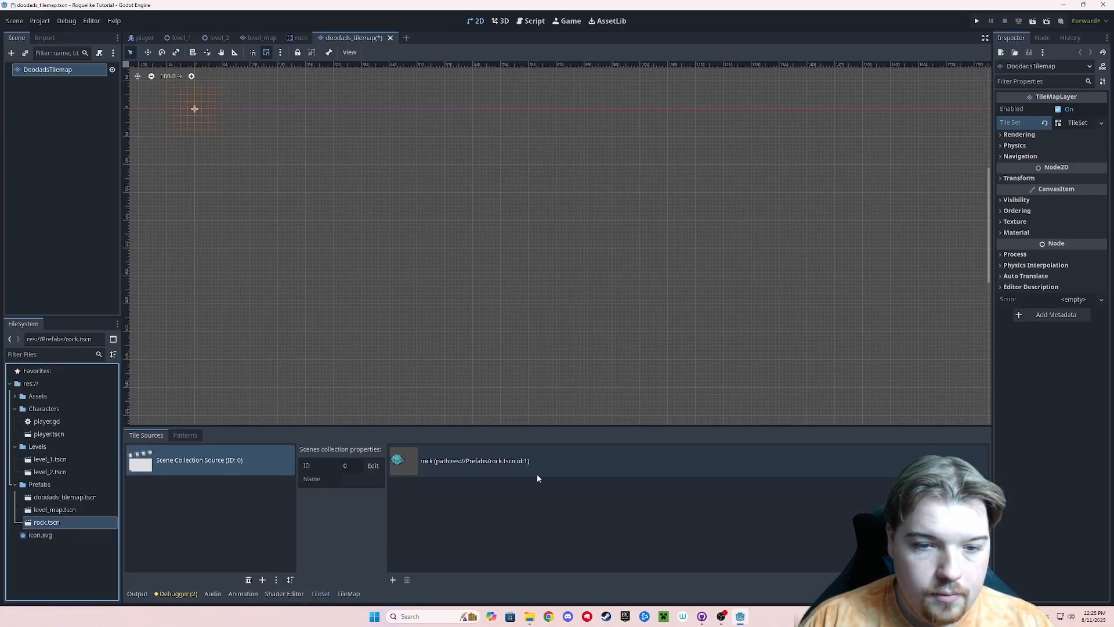
- Instance doodads_tilemap.tscn under Level1 and order it between TileMapLayer and Player
left_click(181, 38)
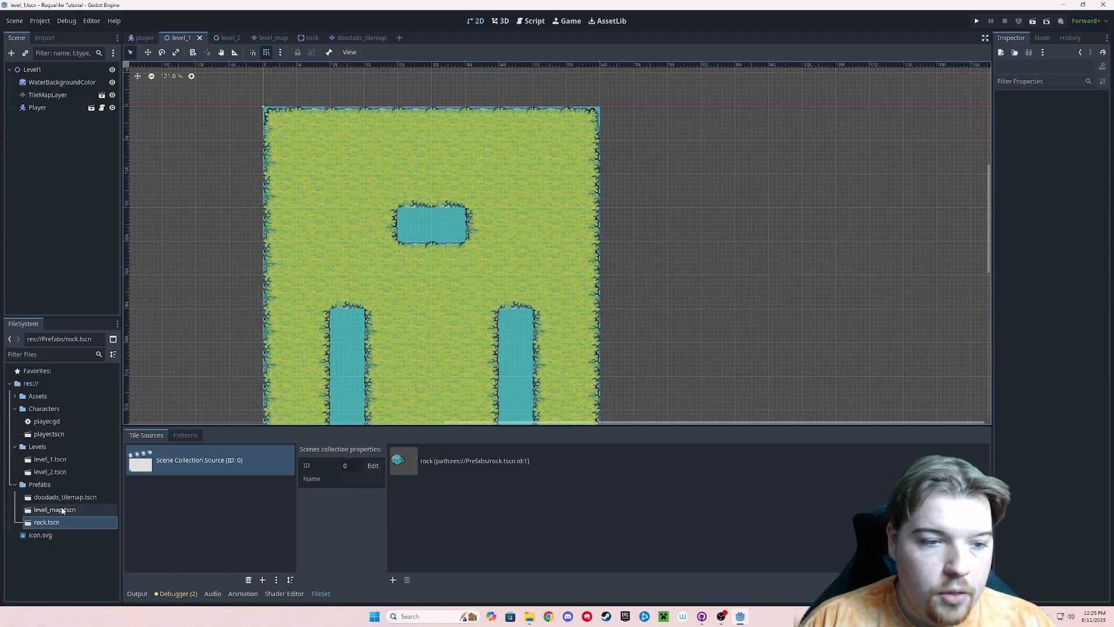
left_click_drag(58, 498, 46, 74)
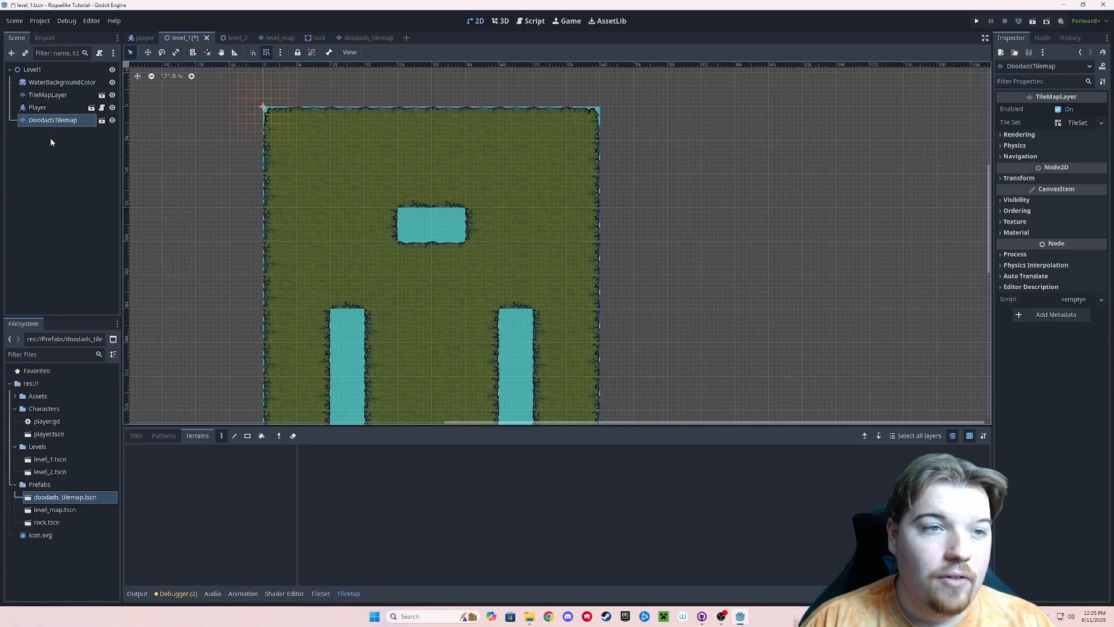
left_click_drag(47, 120, 47, 101)
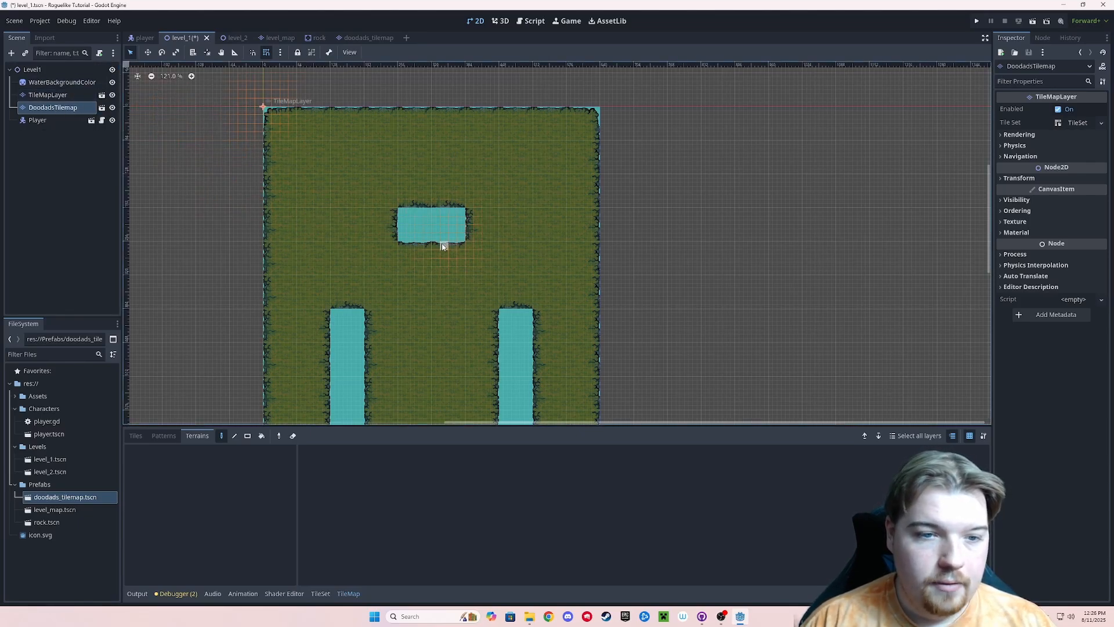
- Paint four rocks on DoodadsTilemap, two between the water strips, one below the pond and one above the eastern strip, and save the level
left_click(400, 452)
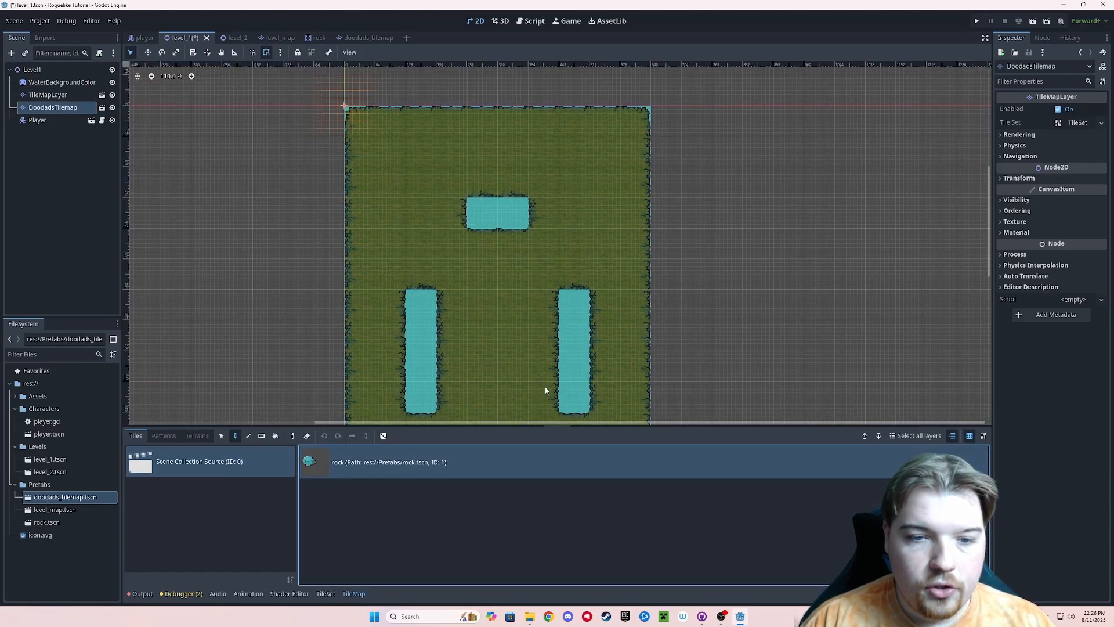
middle_click_drag(538, 338, 492, 241)
scroll(497, 241, "up", 4)
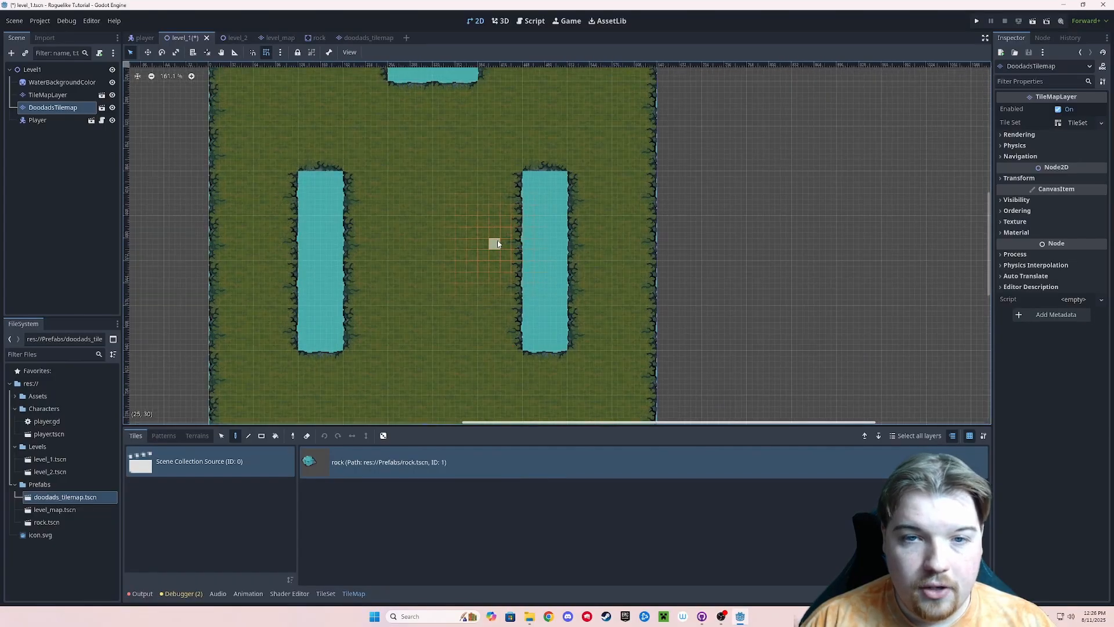
left_click(449, 144)
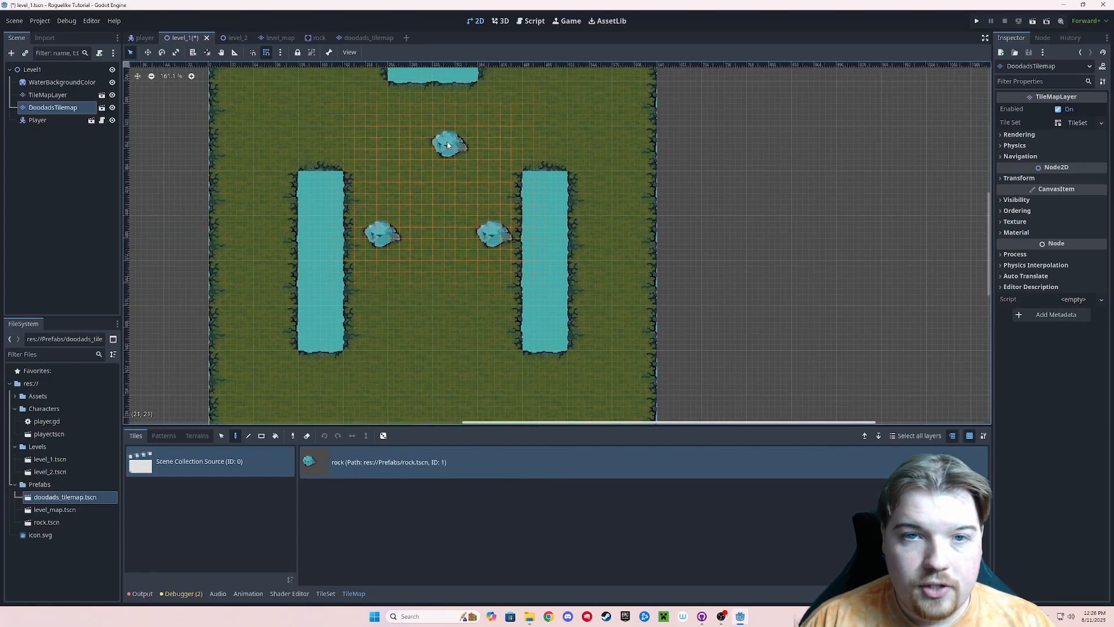
left_click(584, 134)
key("ctrl+s")
- Run the level scene and walk the player up and sideways into the rocks to test their collisions
left_click(1031, 21)
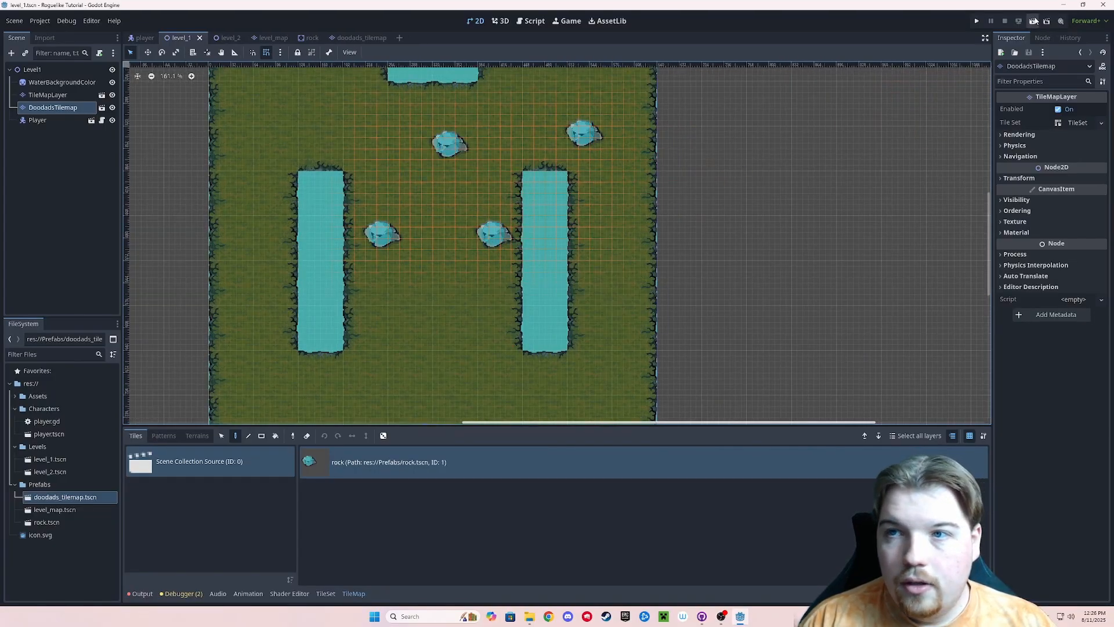
key("w")
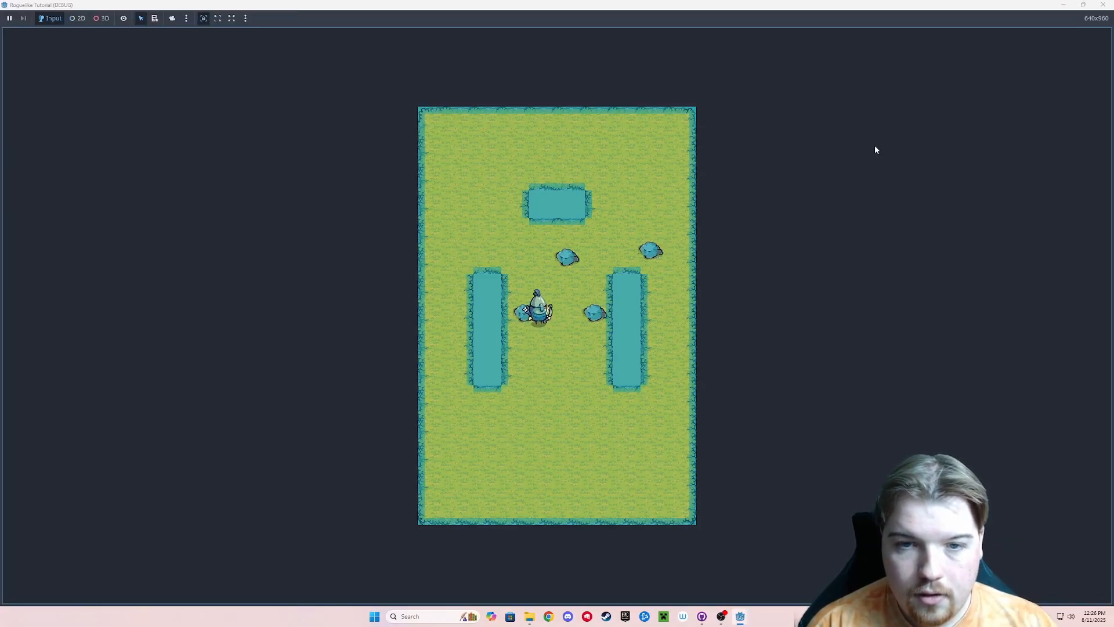
key("a")
key("d")
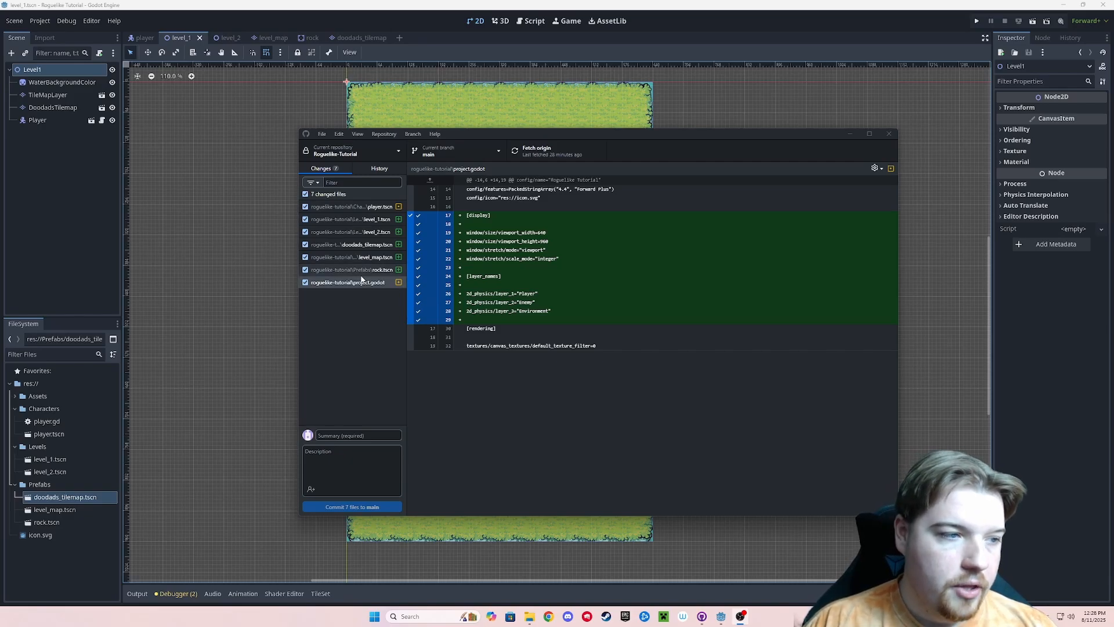
- In GitHub Desktop, commit all changed files to main with the summary "Added tilemaps" and push the commit to origin
left_click(350, 435)
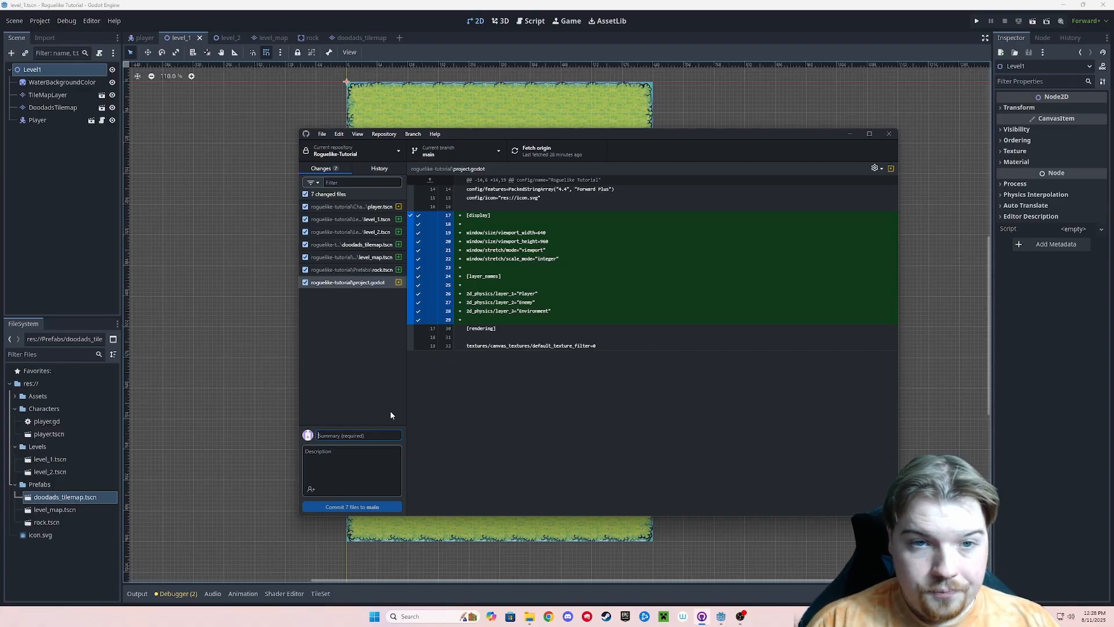
type("Addewo")
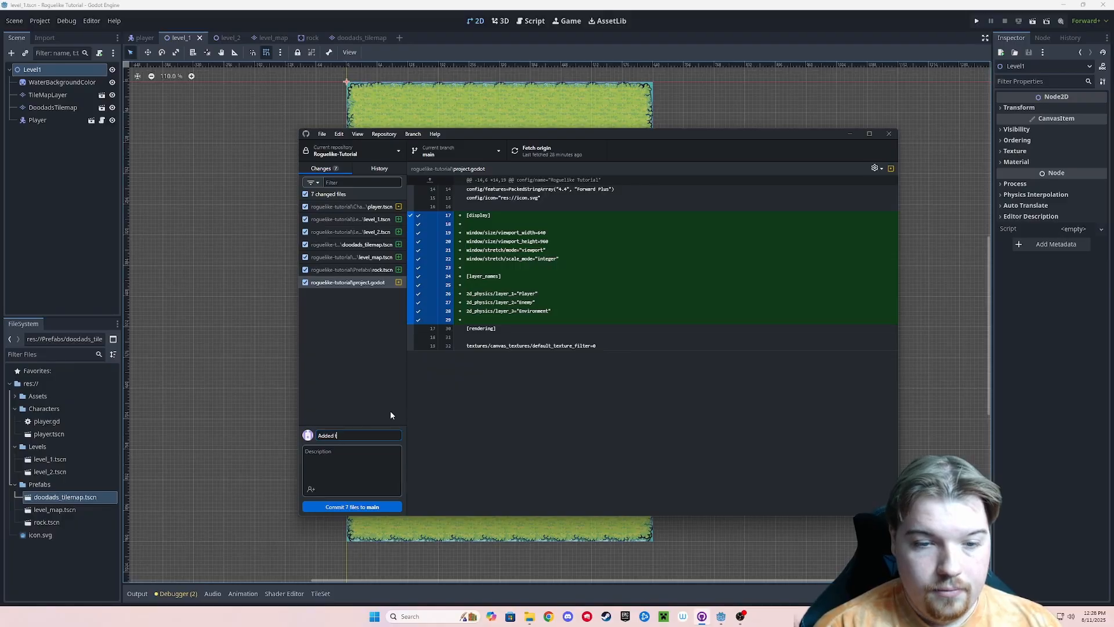
type("ilemaps")
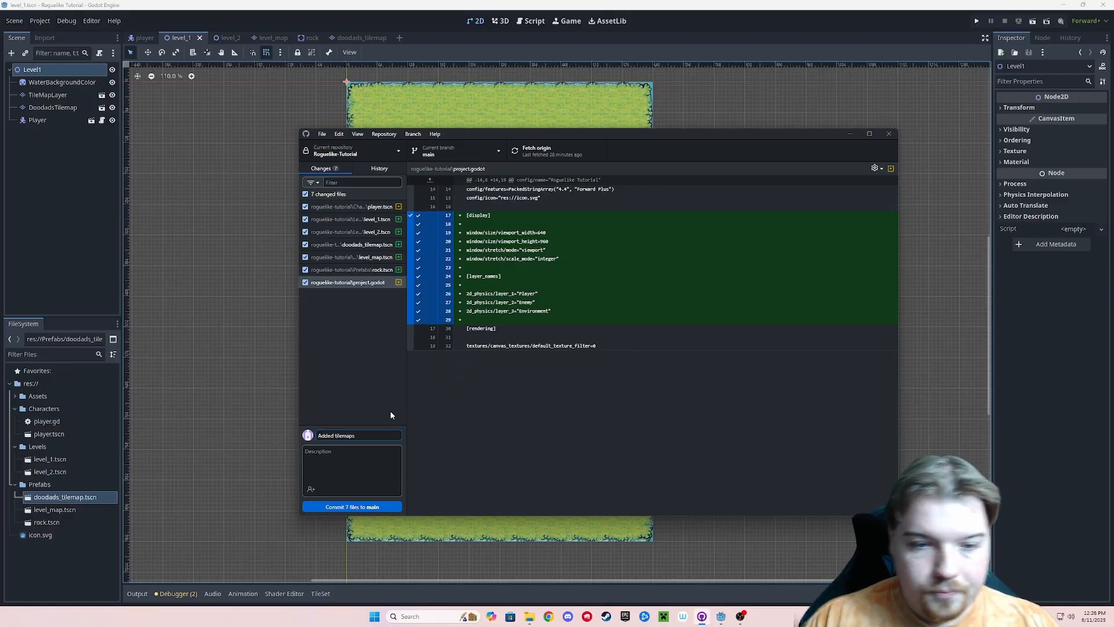
left_click(358, 508)
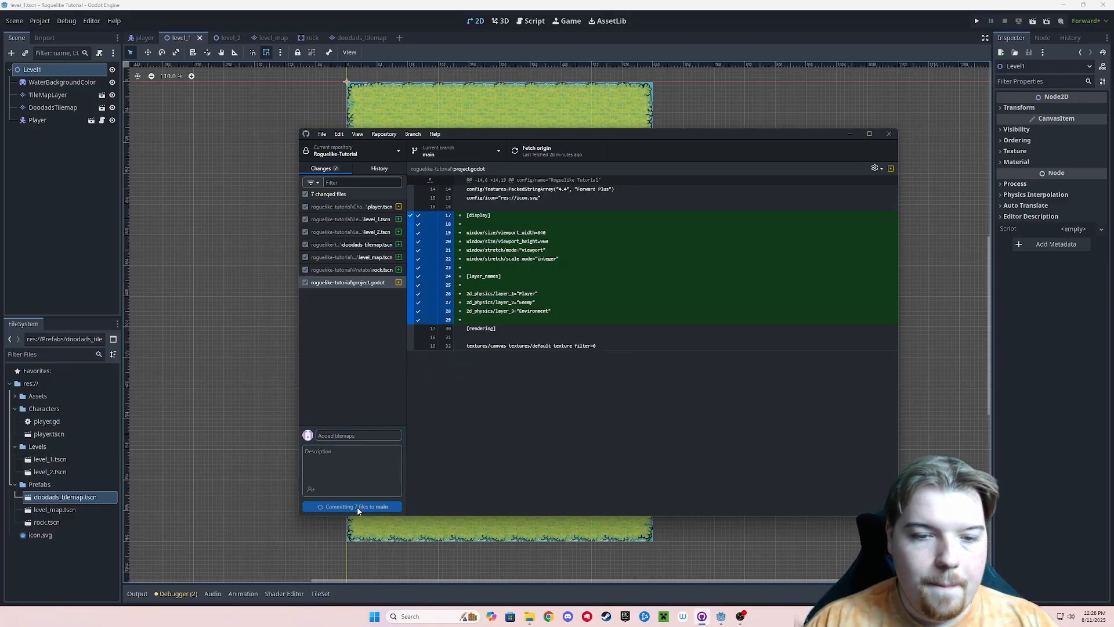
left_click(752, 251)
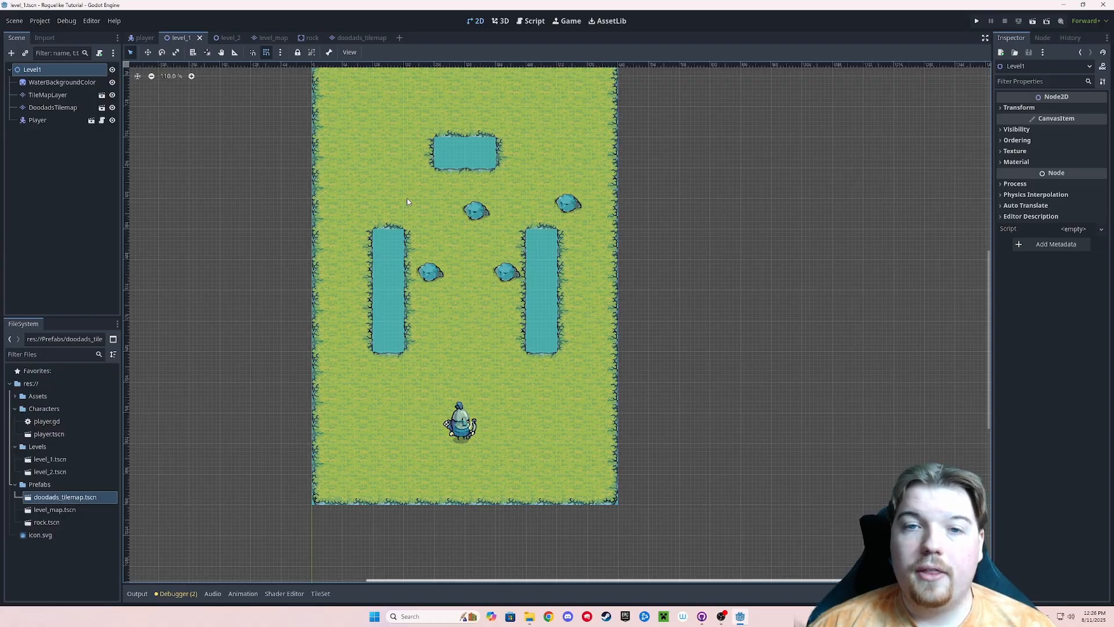
middle_click_drag(453, 213, 487, 249)
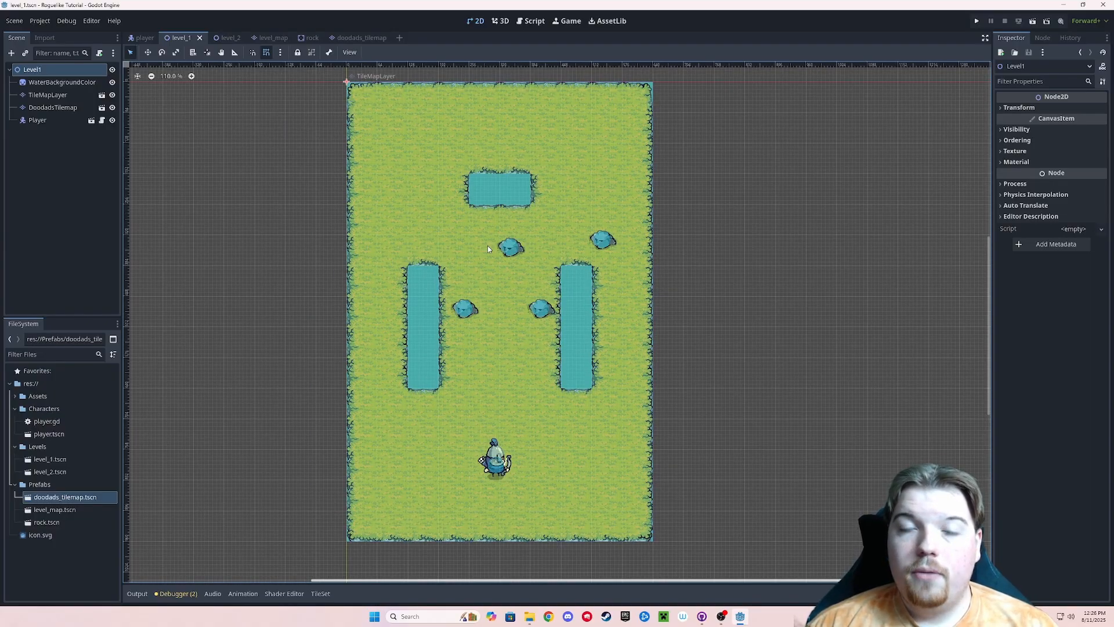